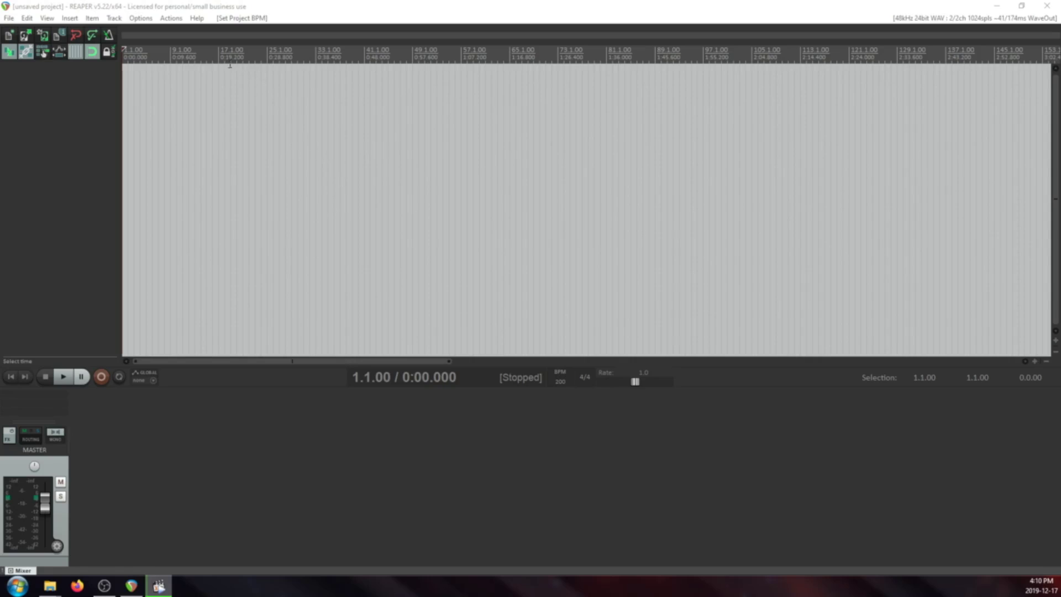
- In the audio device preferences, keep WaveOut as the audio system and accept the settings
{"action": "left_click", "coordinate": [141, 18]}
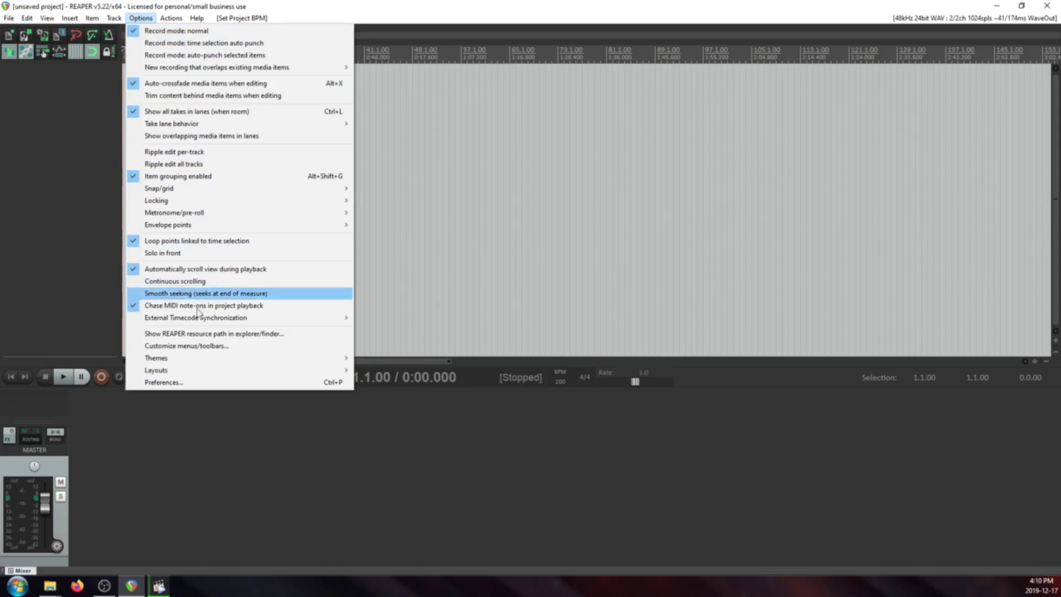
{"action": "left_click", "coordinate": [165, 382]}
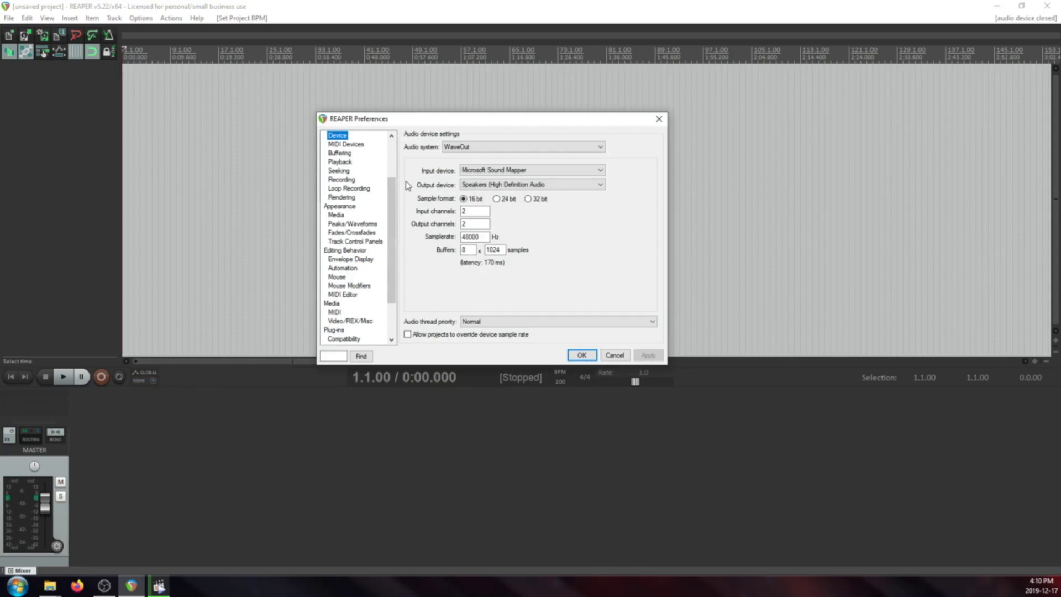
{"action": "scroll", "coordinate": [353, 166], "scroll_direction": "up", "scroll_amount": 3}
{"action": "left_click", "coordinate": [334, 135]}
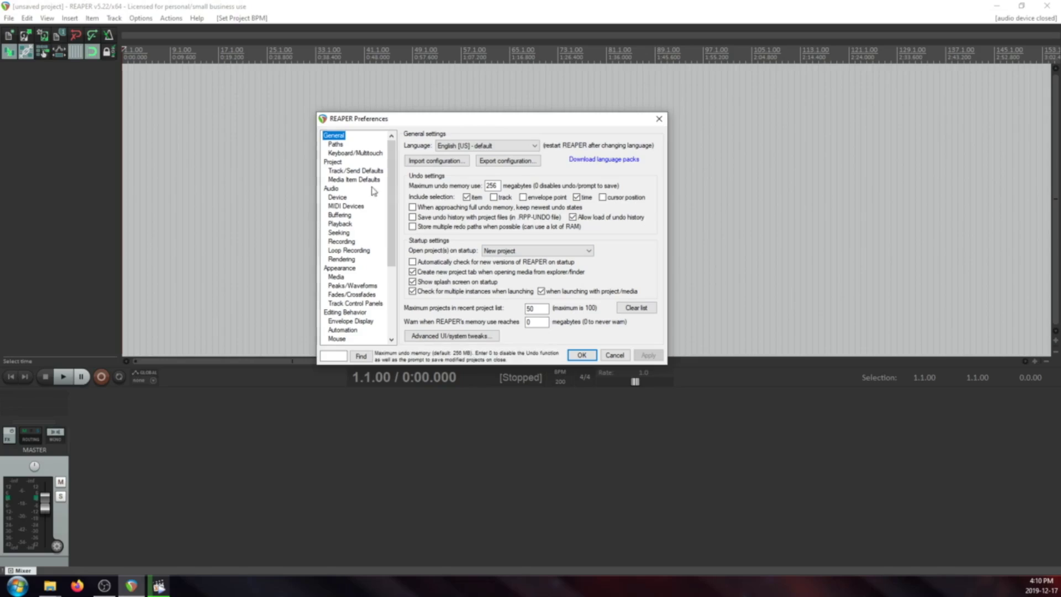
{"action": "left_click", "coordinate": [332, 188]}
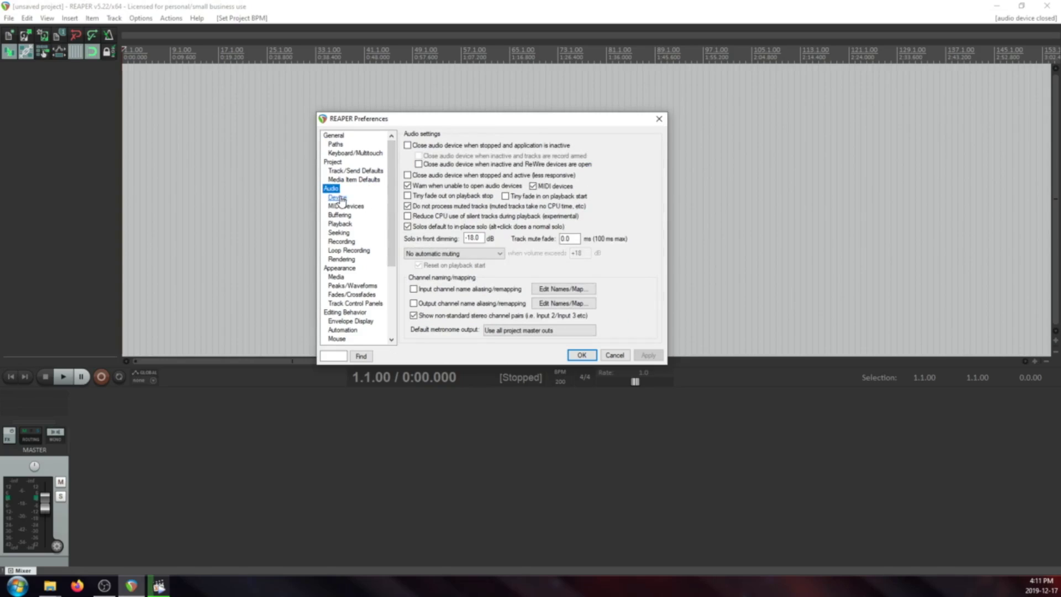
{"action": "left_click", "coordinate": [340, 199]}
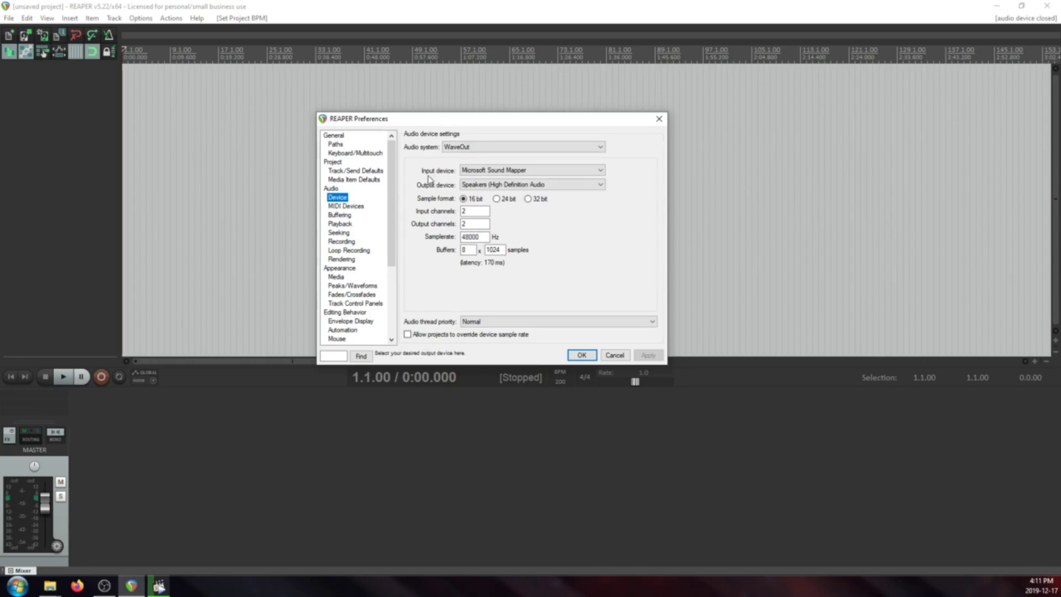
{"action": "left_click", "coordinate": [481, 150]}
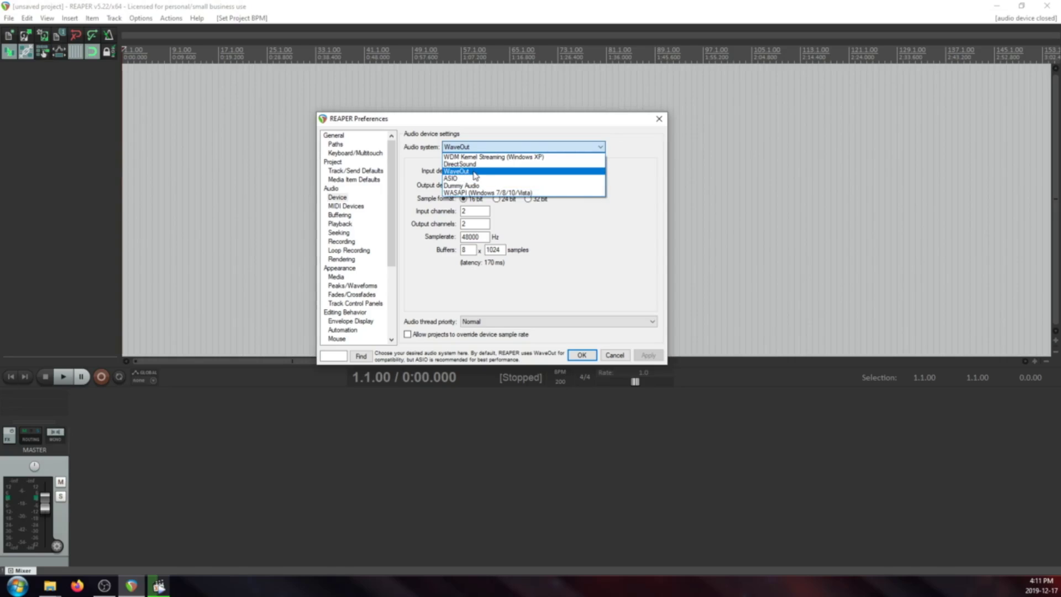
{"action": "left_click", "coordinate": [463, 147]}
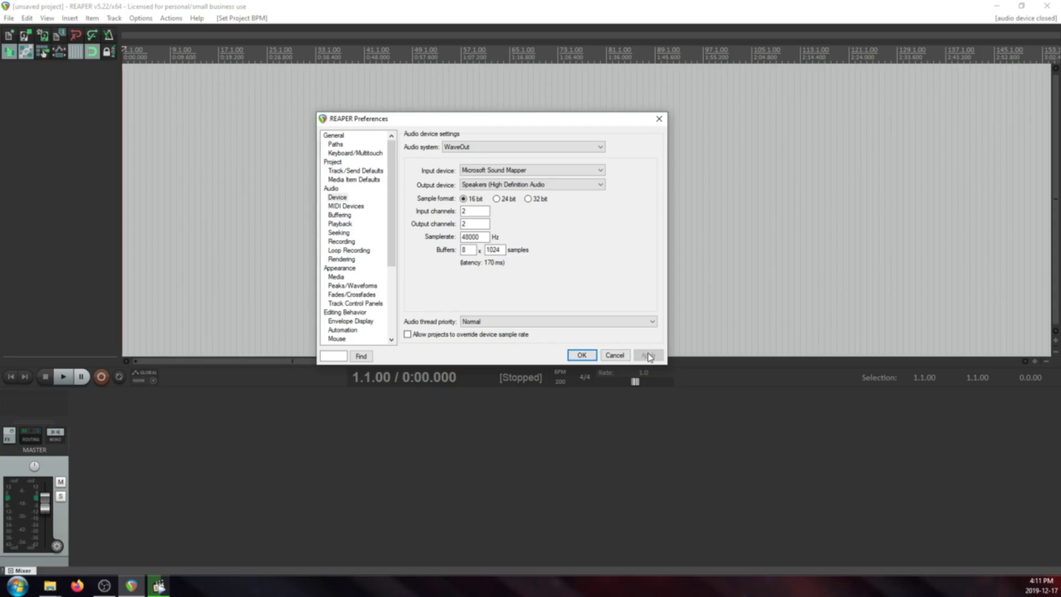
{"action": "left_click", "coordinate": [582, 356]}
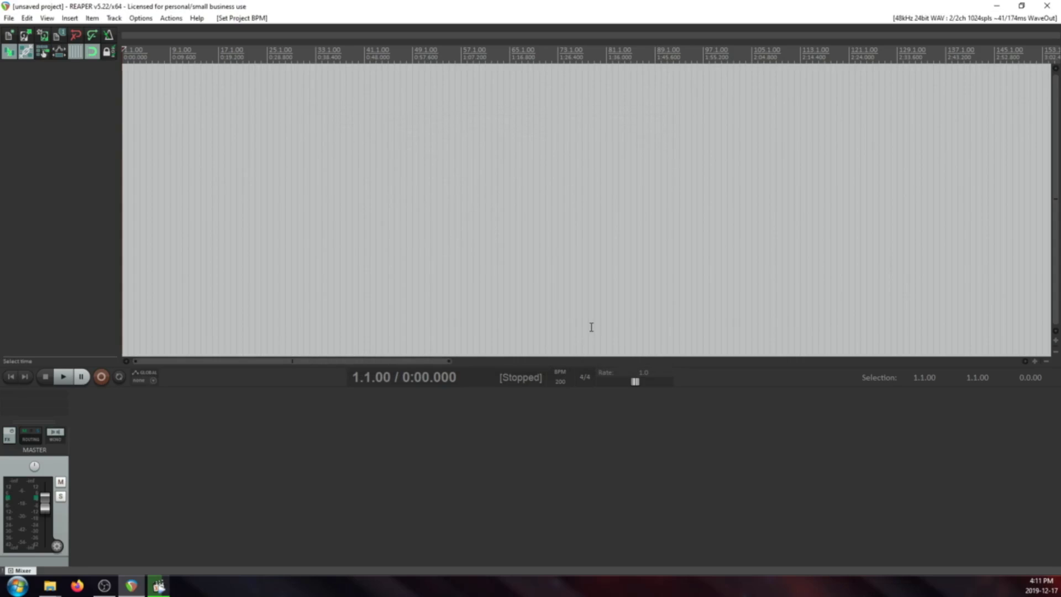
- Set the project timebase to Time for items/envelopes/markers and Beats for the tempo/time signature envelope, saving these as default project settings
{"action": "left_click", "coordinate": [9, 18]}
{"action": "mouse_move", "coordinate": [111, 22]}
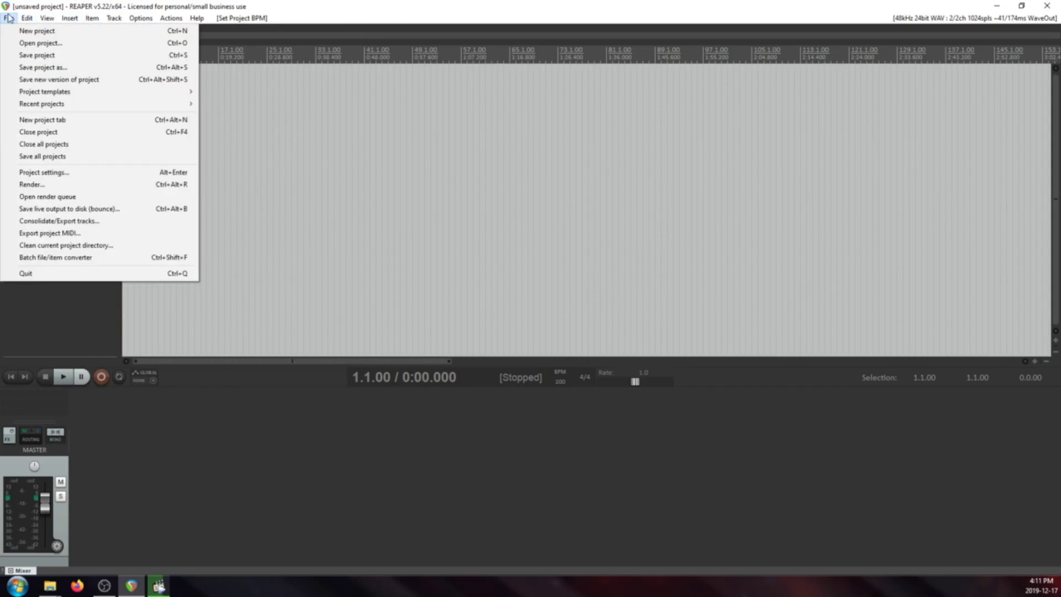
{"action": "left_click", "coordinate": [44, 171]}
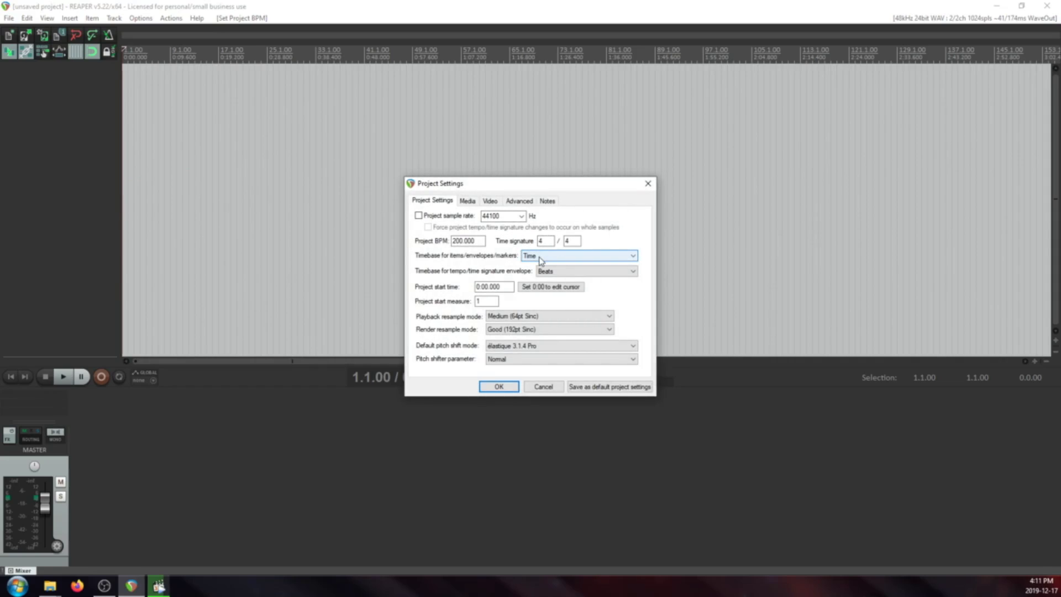
{"action": "left_click", "coordinate": [536, 259]}
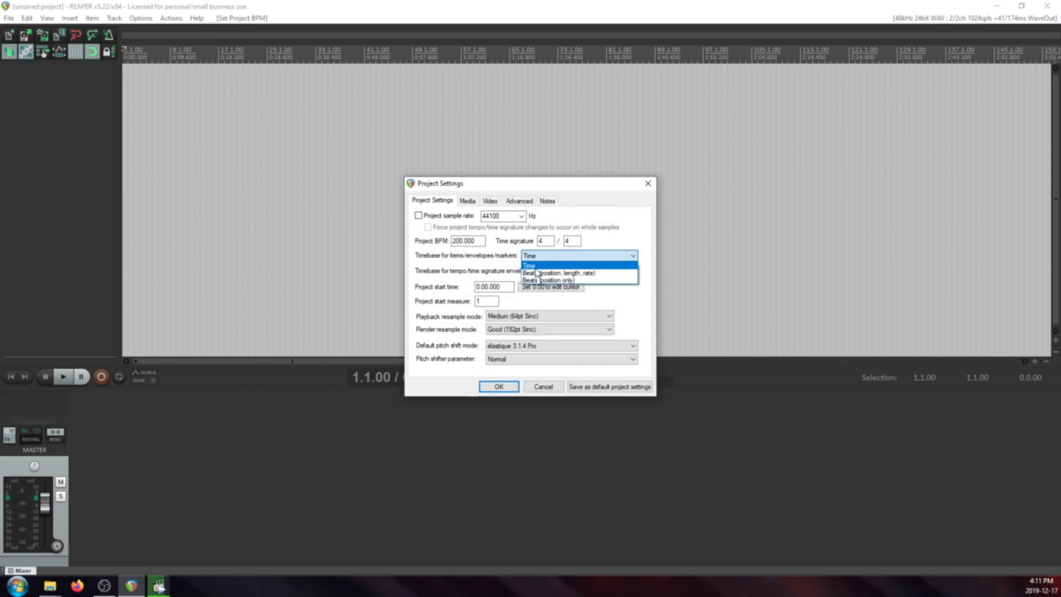
{"action": "left_click", "coordinate": [555, 268]}
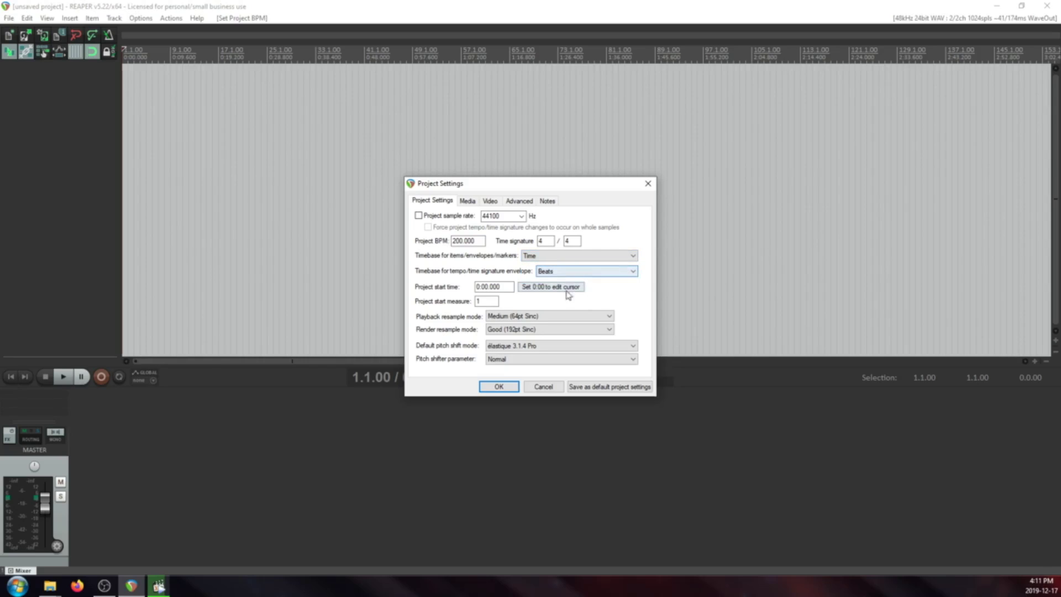
{"action": "left_click", "coordinate": [593, 271]}
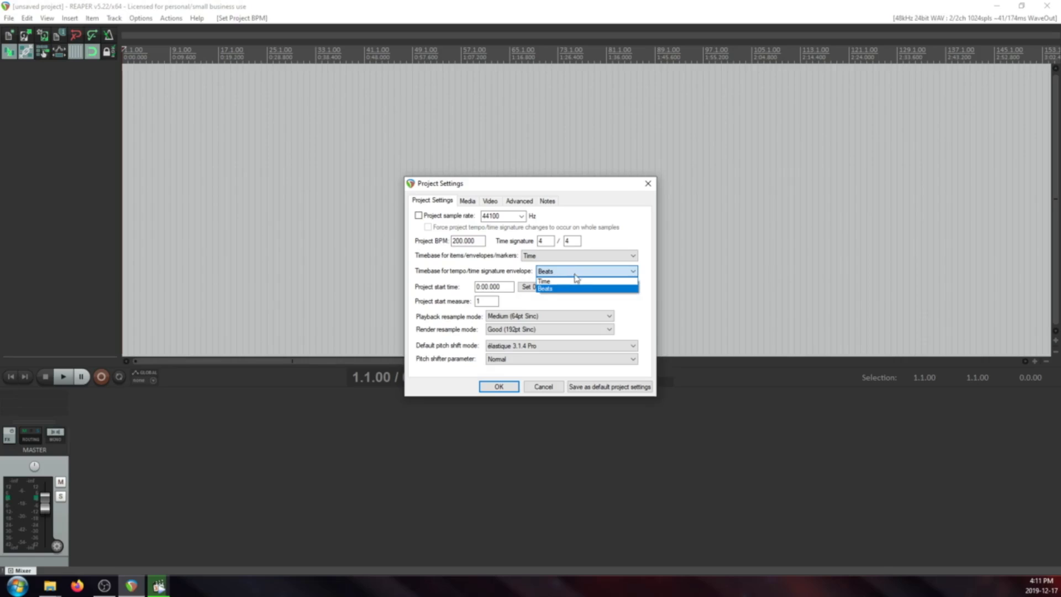
{"action": "left_click", "coordinate": [567, 289]}
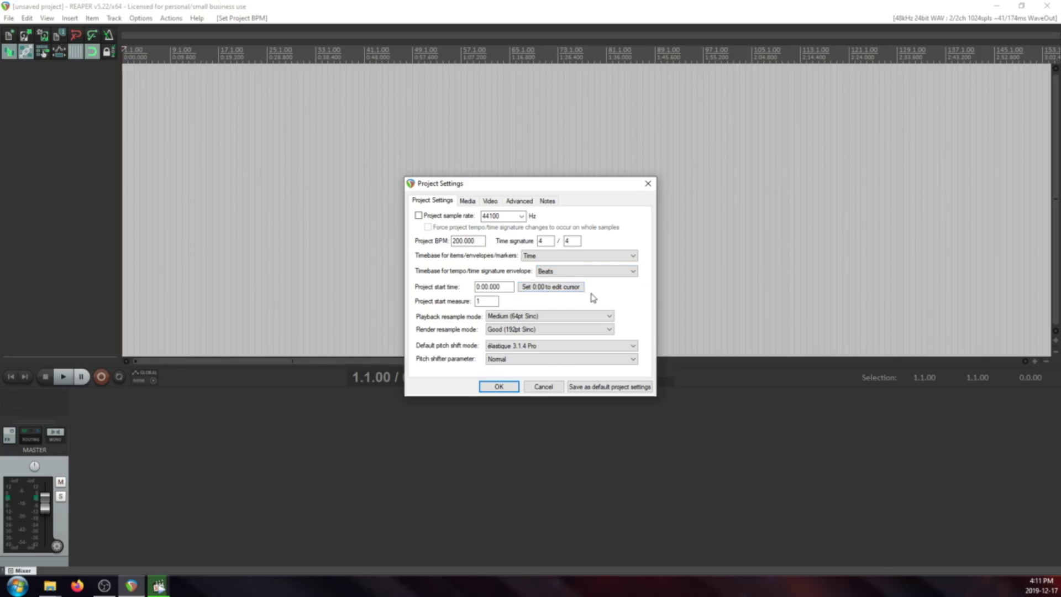
{"action": "left_click", "coordinate": [587, 387]}
{"action": "left_click", "coordinate": [543, 386]}
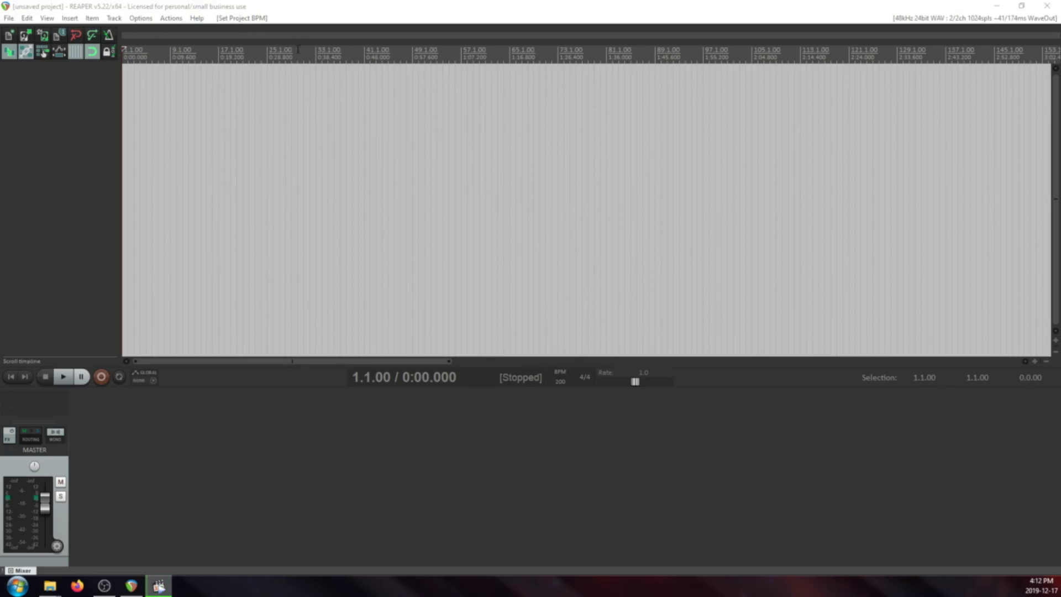
- In the media item defaults, leave automatic fades and overlap/crossfade when splitting disabled, and accept the preferences
{"action": "left_click", "coordinate": [140, 18]}
{"action": "left_click", "coordinate": [199, 386]}
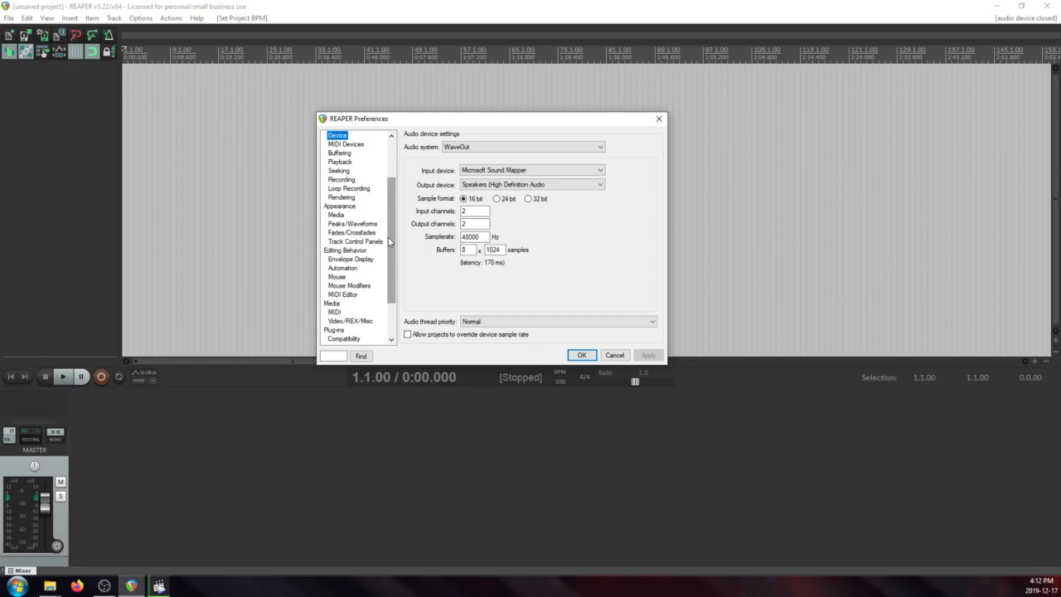
{"action": "left_click_drag", "start_coordinate": [390, 240], "coordinate": [390, 205]}
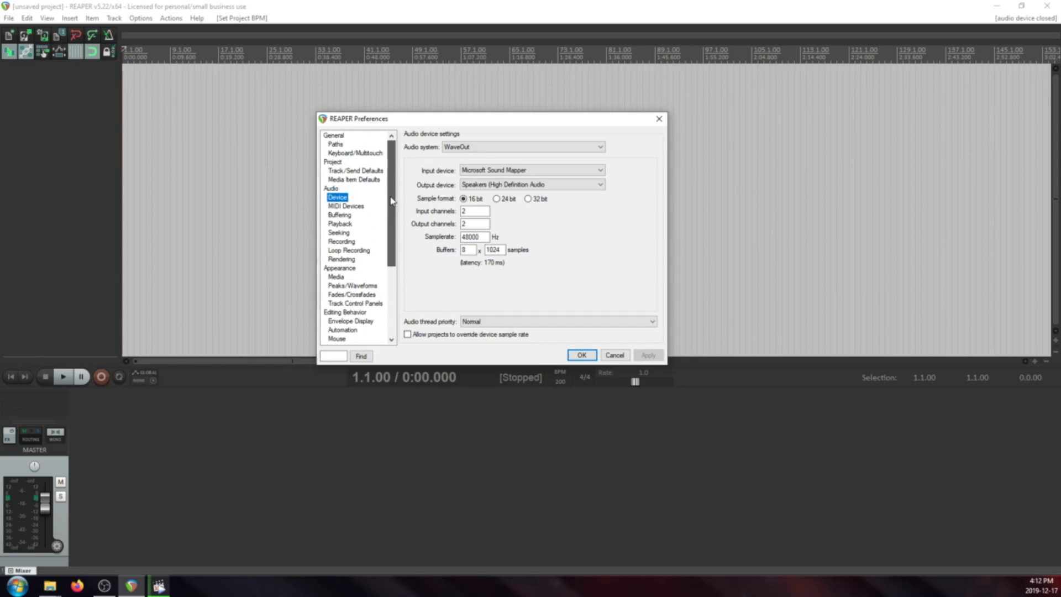
{"action": "left_click", "coordinate": [352, 181]}
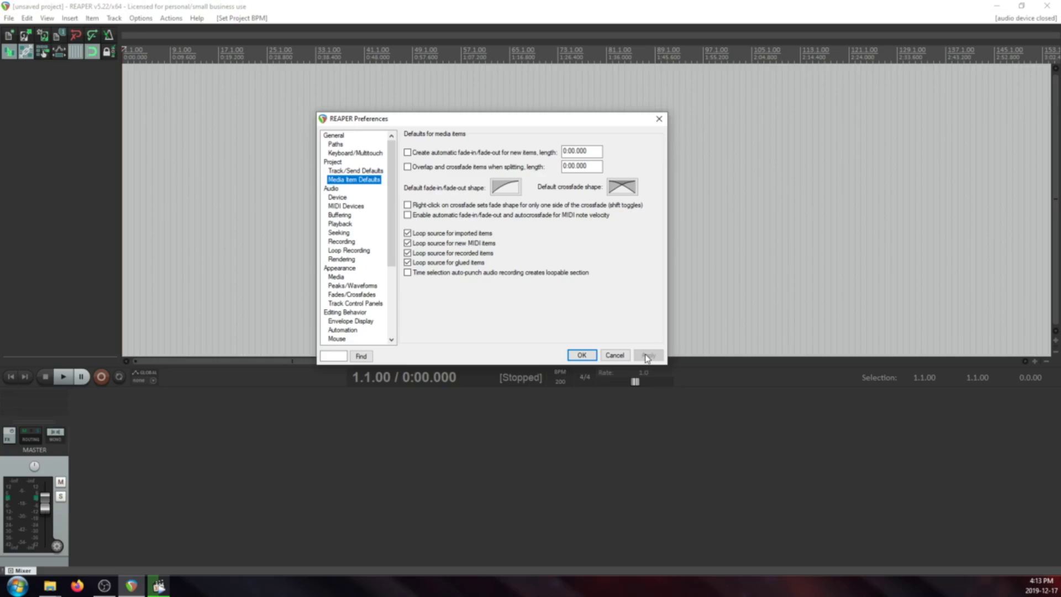
{"action": "double_click", "coordinate": [410, 168]}
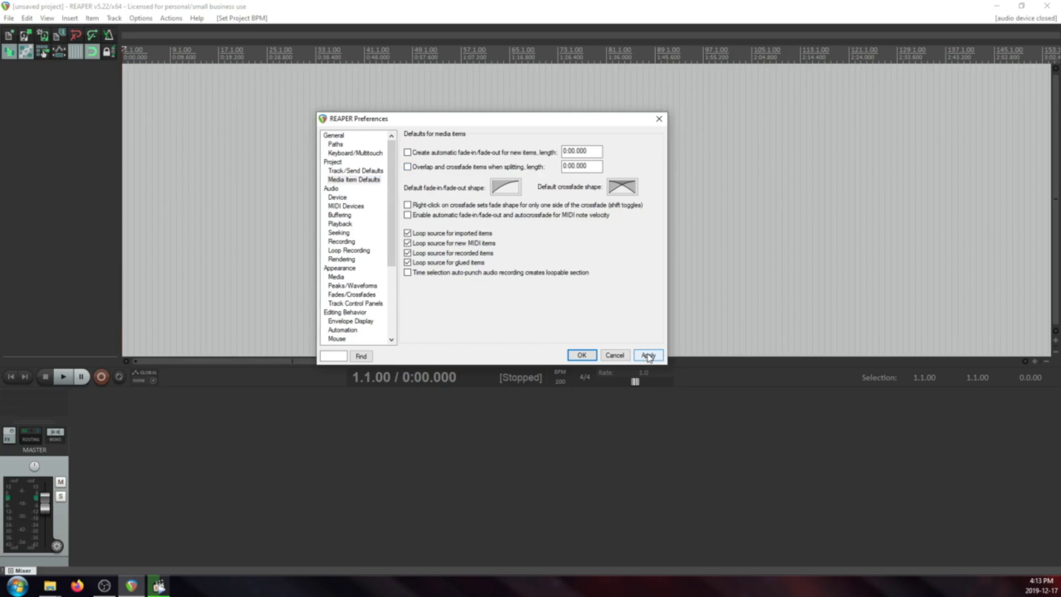
{"action": "left_click", "coordinate": [581, 355]}
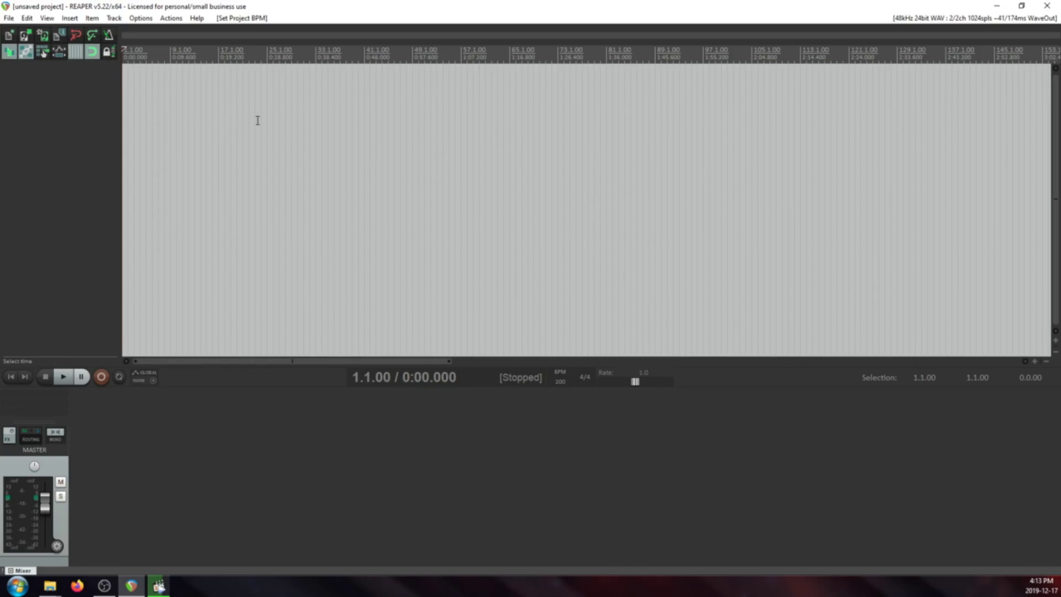
- Check how the edit cursor snaps to the timeline grid by placing it at several positions in the first measures
{"action": "left_click", "coordinate": [240, 126]}
{"action": "scroll", "coordinate": [228, 139], "scroll_direction": "up", "scroll_amount": 2}
{"action": "scroll", "coordinate": [229, 139], "scroll_direction": "up", "scroll_amount": 1}
{"action": "left_click", "coordinate": [166, 124]}
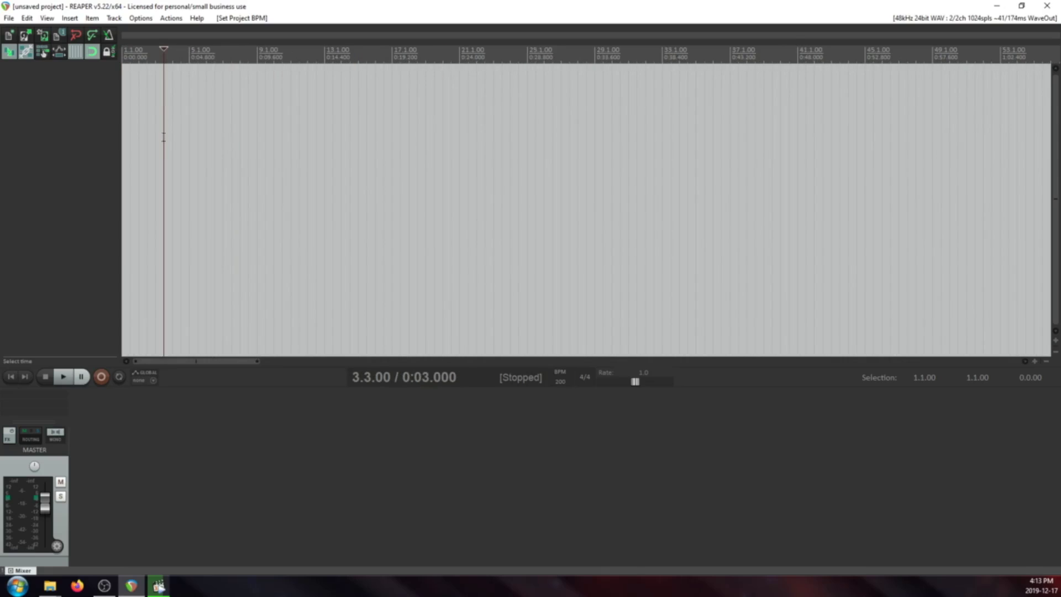
{"action": "scroll", "coordinate": [193, 143], "scroll_direction": "up", "scroll_amount": 3}
{"action": "left_click", "coordinate": [172, 128]}
{"action": "left_click", "coordinate": [304, 121]}
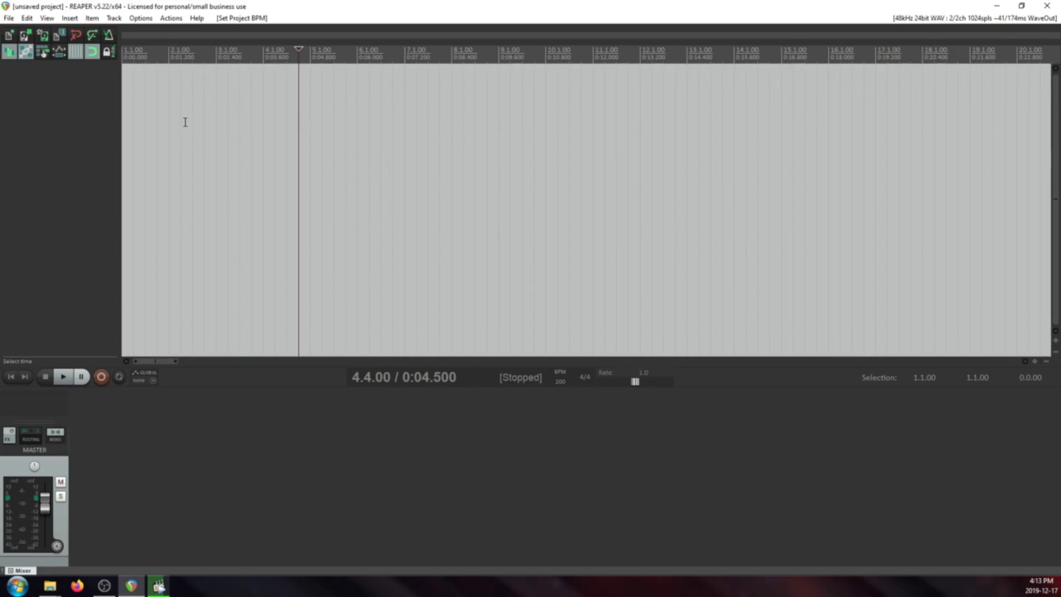
{"action": "left_click", "coordinate": [183, 121]}
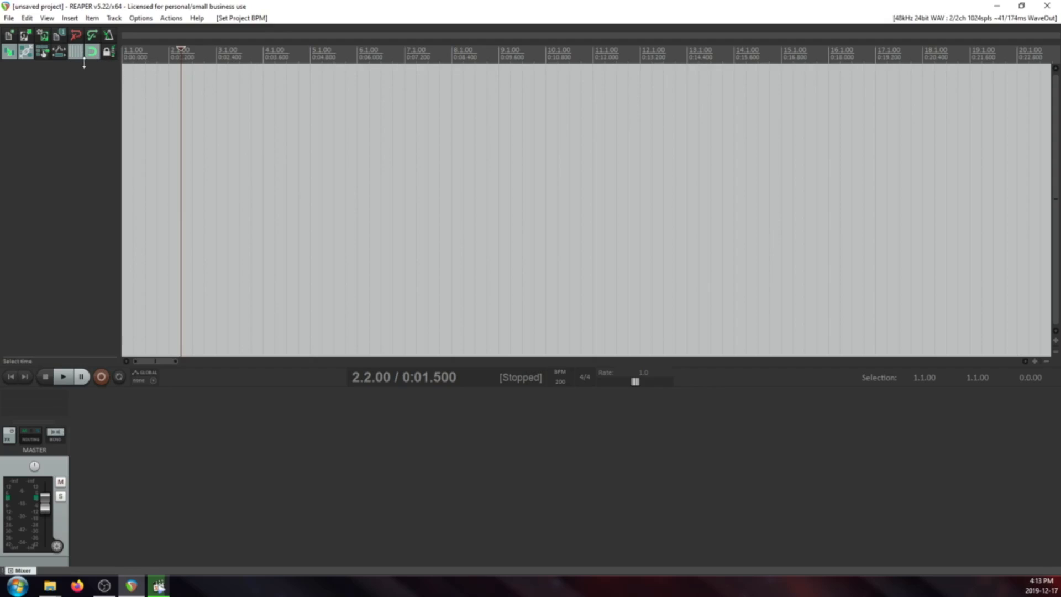
- Review the available grid line spacings in the snap/grid settings, keeping 1/4
{"action": "right_click", "coordinate": [76, 53]}
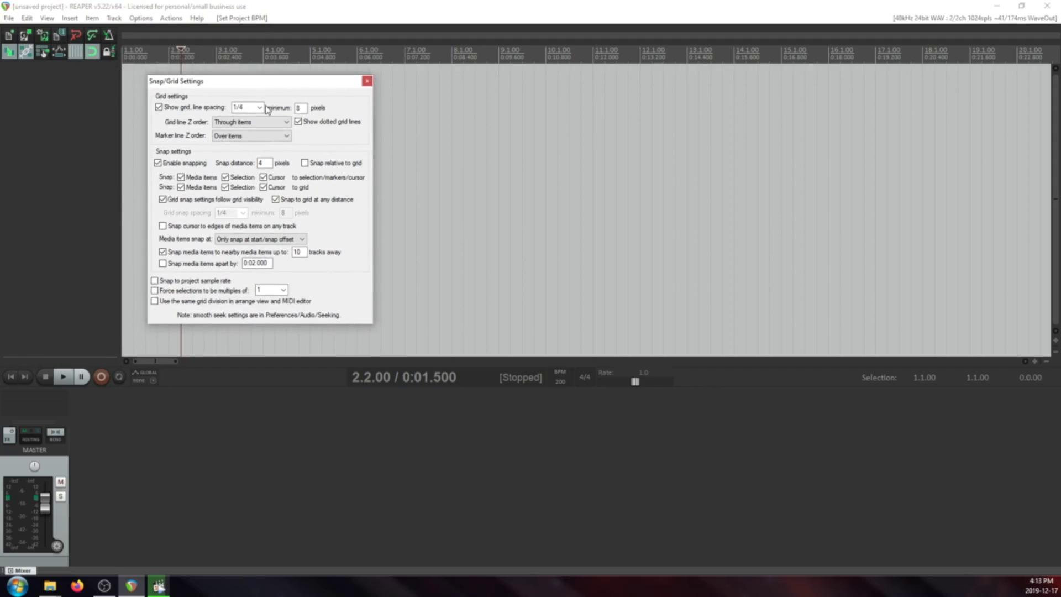
{"action": "left_click", "coordinate": [262, 107]}
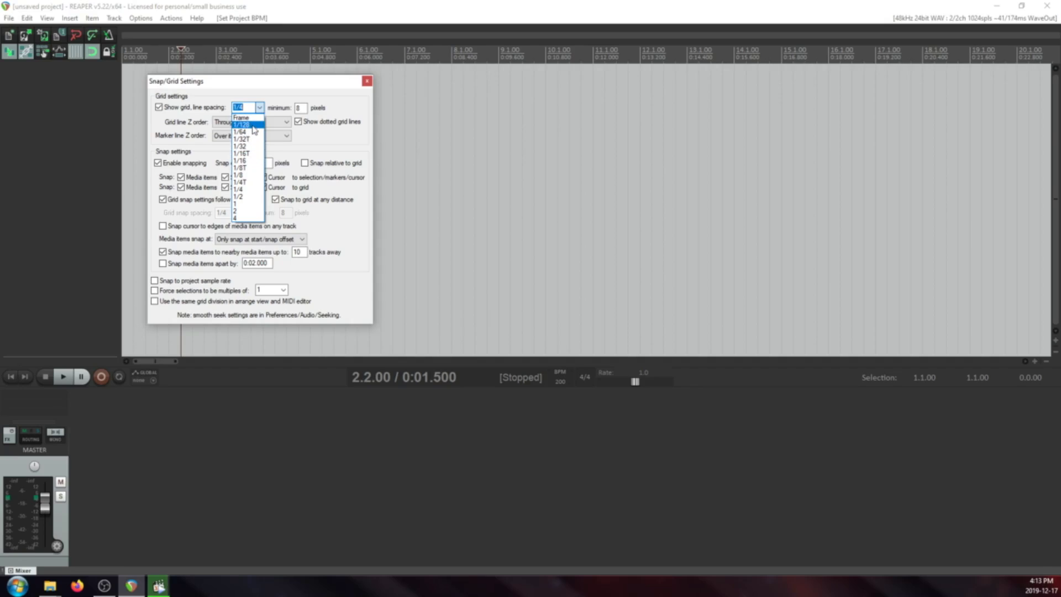
{"action": "left_click", "coordinate": [262, 109]}
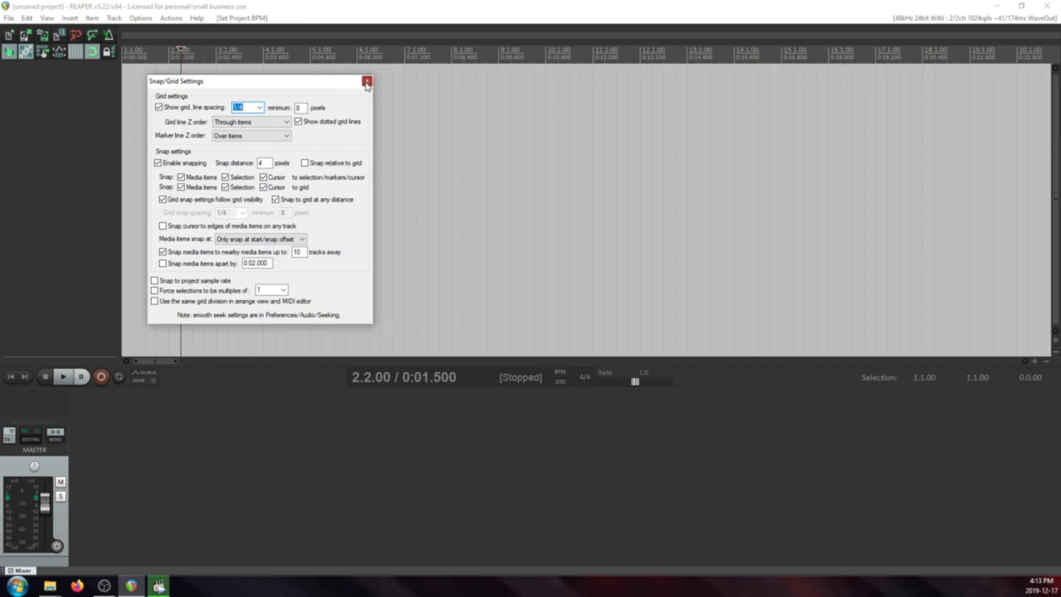
{"action": "left_click", "coordinate": [366, 81]}
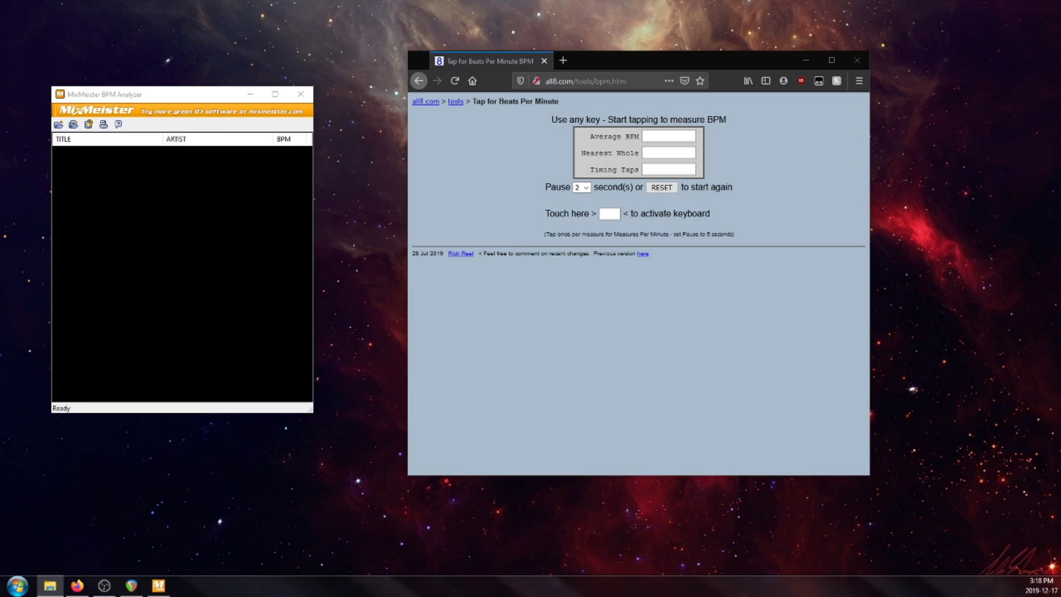
- Load the song Melody into MixMeister BPM Analyzer to detect its BPM
{"action": "left_click_drag", "start_coordinate": [0, 222], "coordinate": [213, 263]}
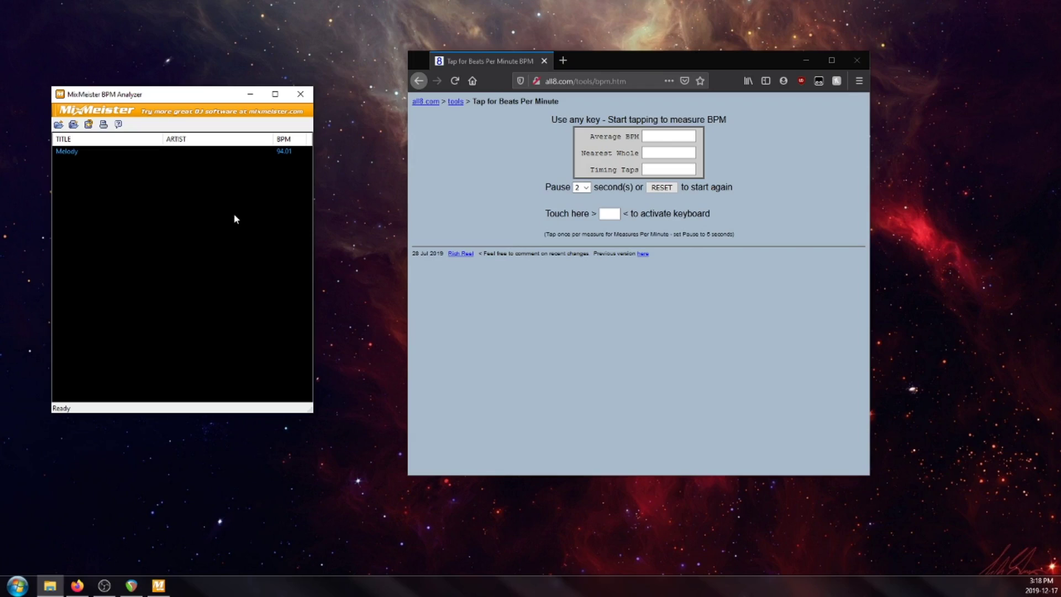
{"action": "left_click", "coordinate": [287, 152]}
{"action": "left_click", "coordinate": [271, 201]}
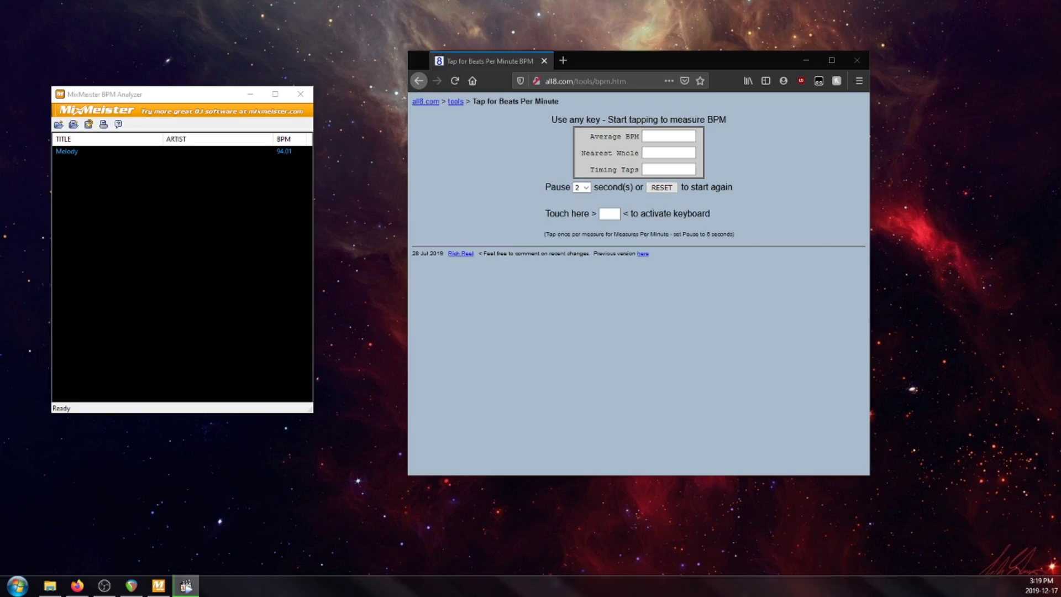
- Measure the song's tempo by tapping along to the beat on the all8.com Tap for Beats Per Minute page
{"action": "left_click", "coordinate": [615, 212]}
{"action": "left_click", "coordinate": [608, 215]}
{"action": "type", "text": "b"}
{"action": "key", "text": "b"}
{"action": "key", "text": "b"}
{"action": "key", "text": "b"}
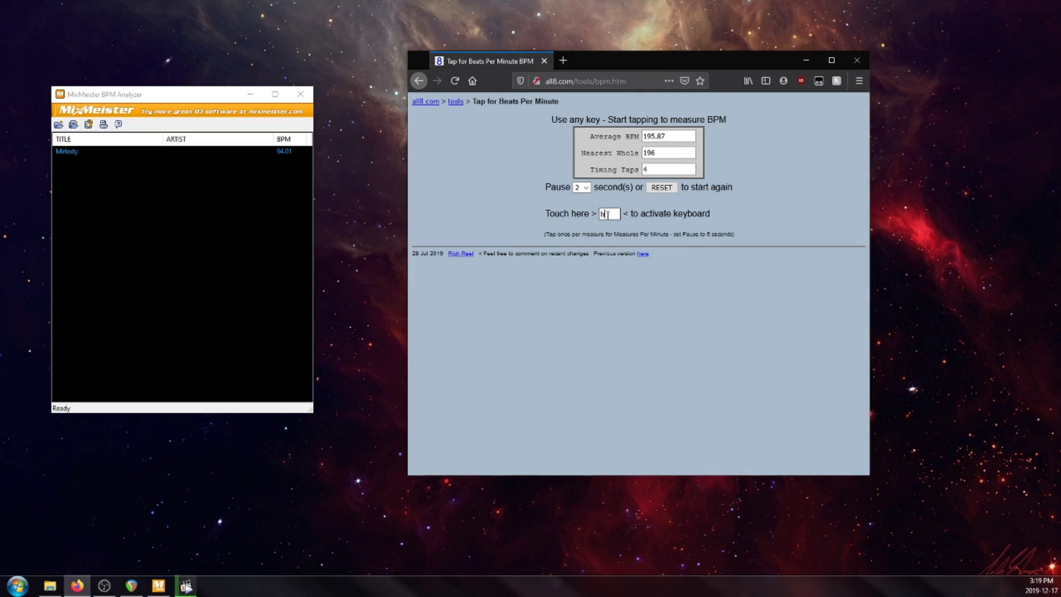
{"action": "key", "text": "b"}
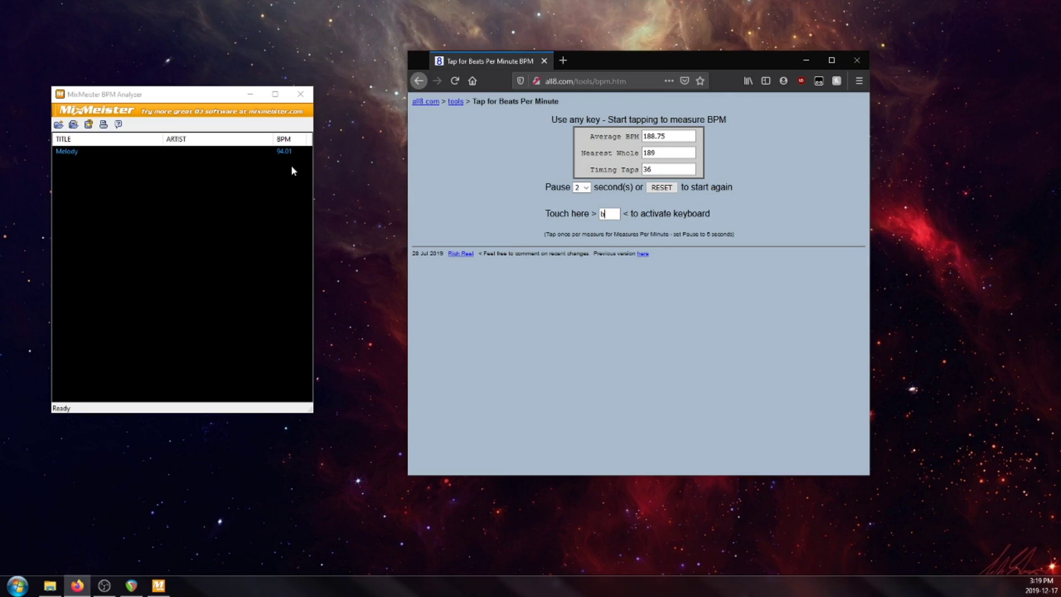
- Close MixMeister BPM Analyzer and its thank-you notice, minimize the browser, and switch back to REAPER
{"action": "left_click", "coordinate": [280, 152]}
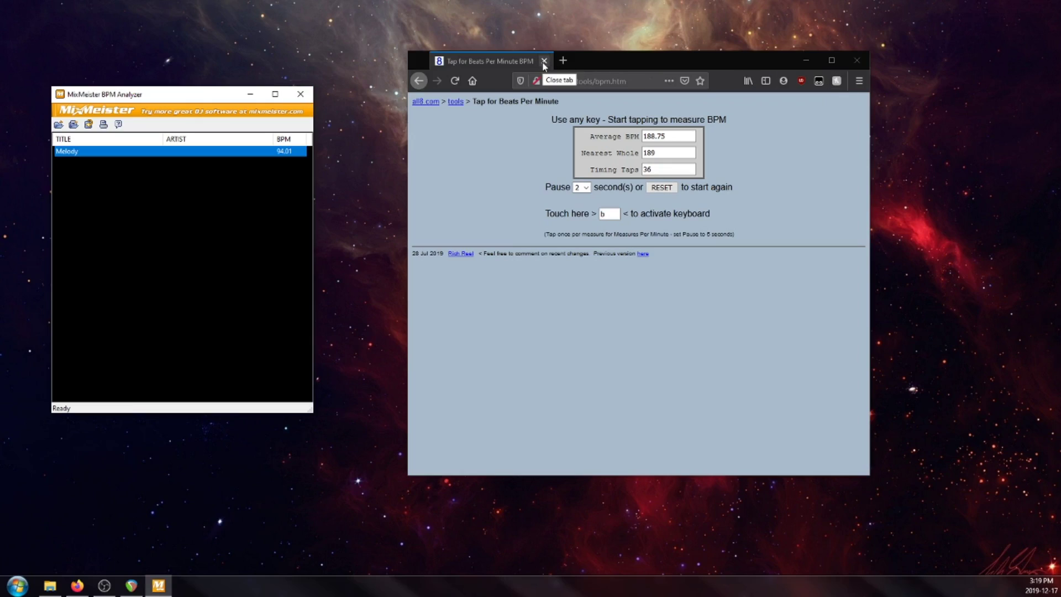
{"action": "left_click", "coordinate": [300, 94]}
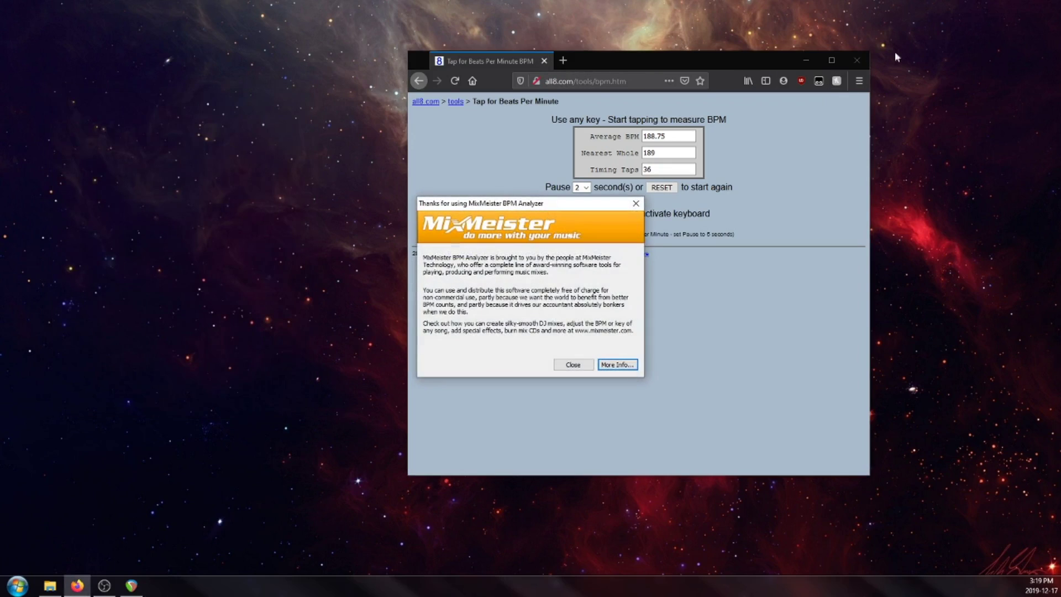
{"action": "left_click", "coordinate": [569, 365]}
{"action": "left_click", "coordinate": [815, 63]}
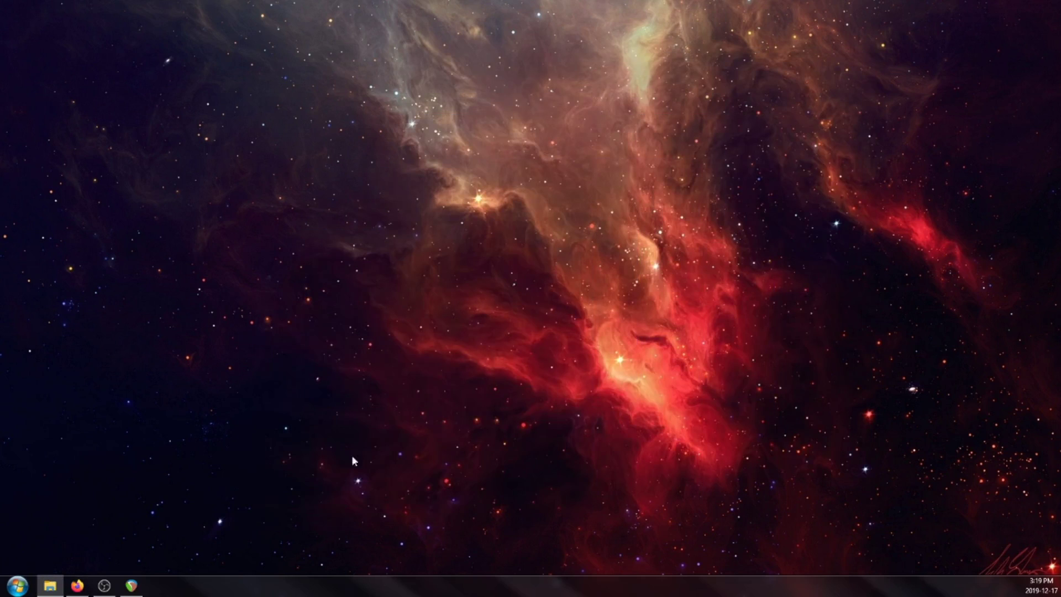
{"action": "left_click", "coordinate": [131, 585]}
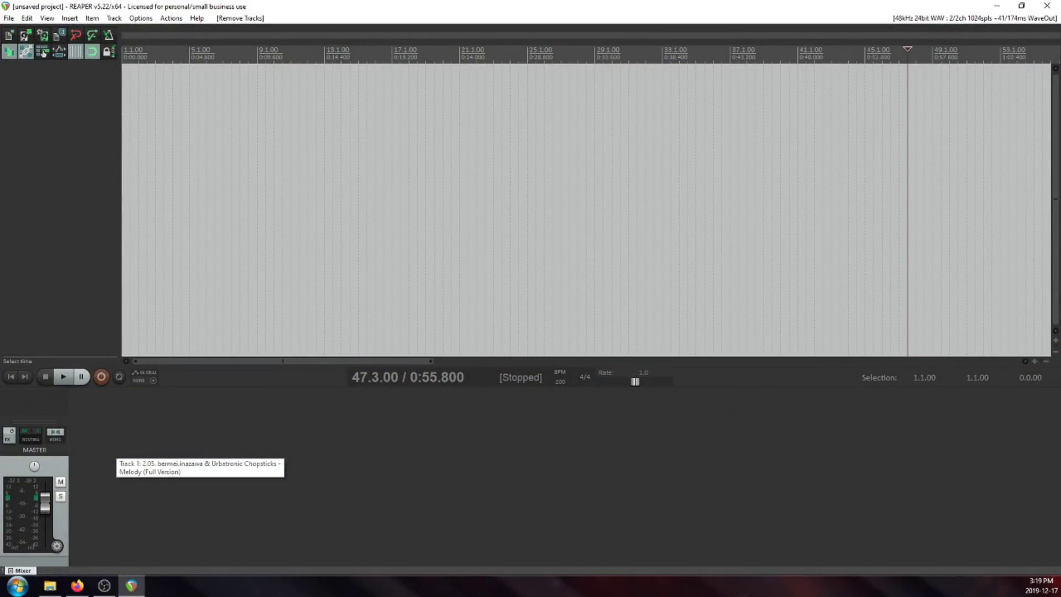
- Import Melody.mp3 onto a new track at the project start and set the project tempo to 188 BPM
{"action": "left_click_drag", "start_coordinate": [131, 585], "coordinate": [496, 160]}
{"action": "left_click_drag", "start_coordinate": [857, 132], "coordinate": [309, 132]}
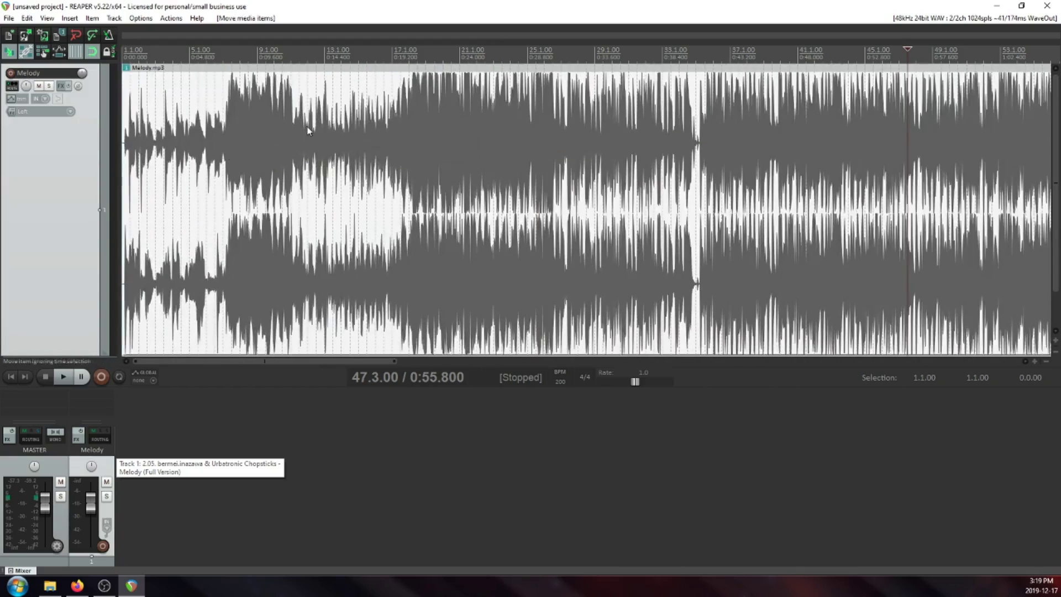
{"action": "double_click", "coordinate": [560, 383]}
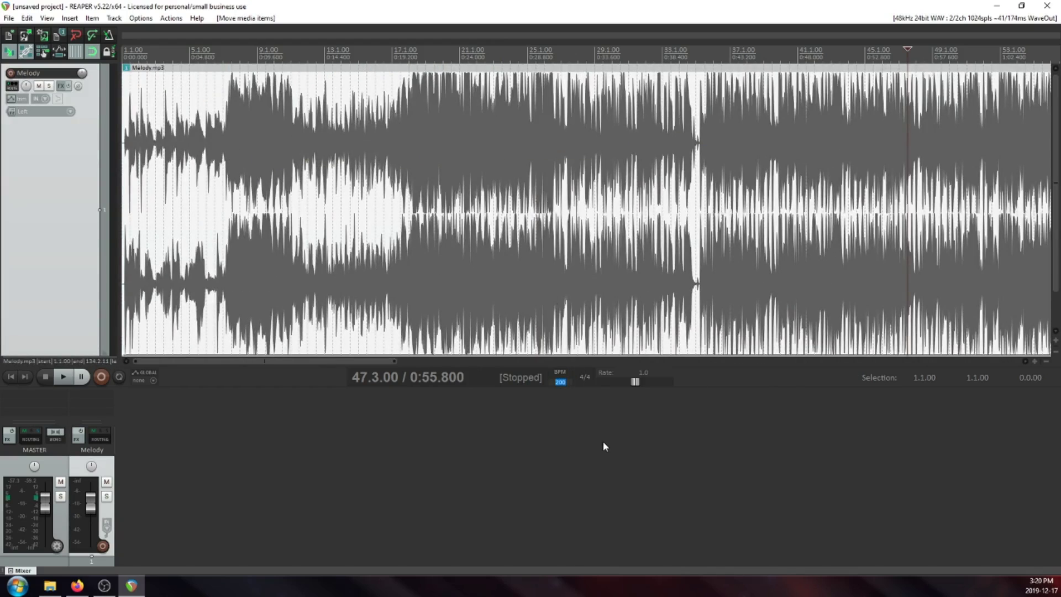
{"action": "type", "text": "160"}
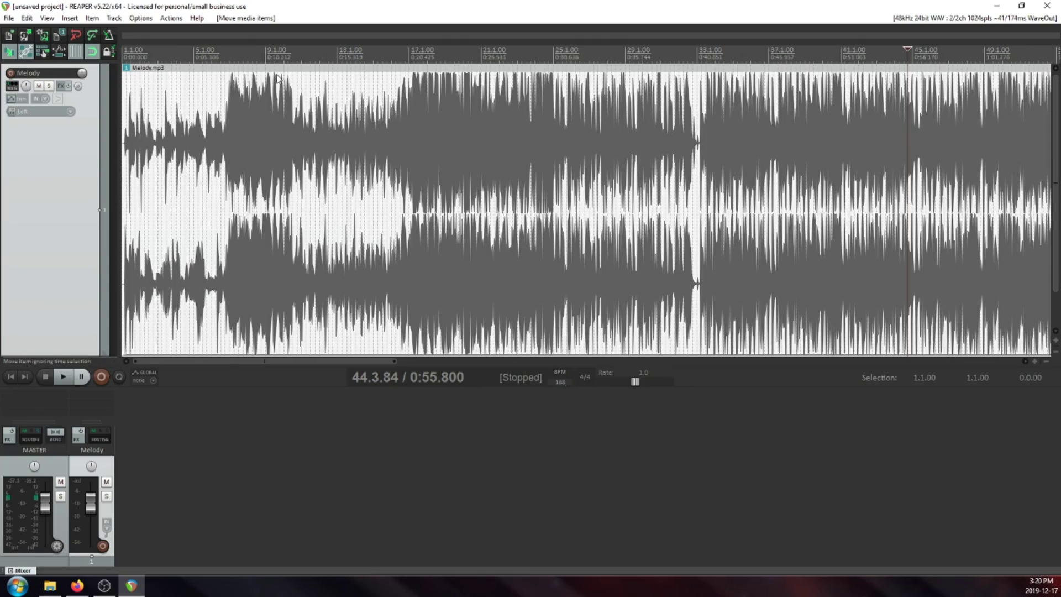
- Check the first bars of the Melody waveform against the grid lines, placing the edit cursor on several peaks
{"action": "left_click", "coordinate": [239, 102]}
{"action": "scroll", "coordinate": [397, 110], "scroll_direction": "up", "scroll_amount": 2}
{"action": "scroll", "coordinate": [489, 120], "scroll_direction": "up", "scroll_amount": 2}
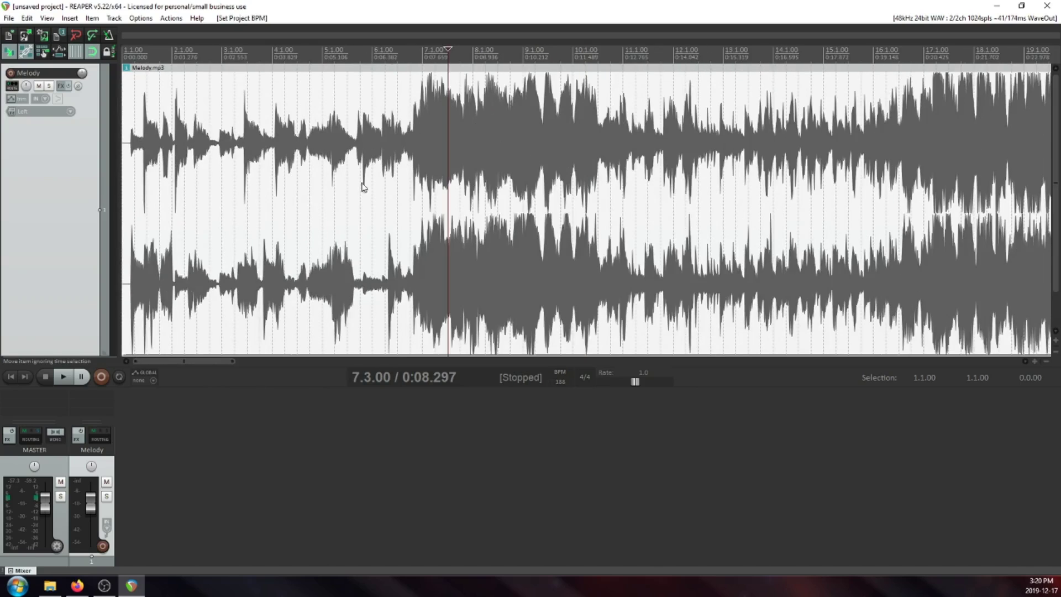
{"action": "scroll", "coordinate": [341, 177], "scroll_direction": "up", "scroll_amount": 1}
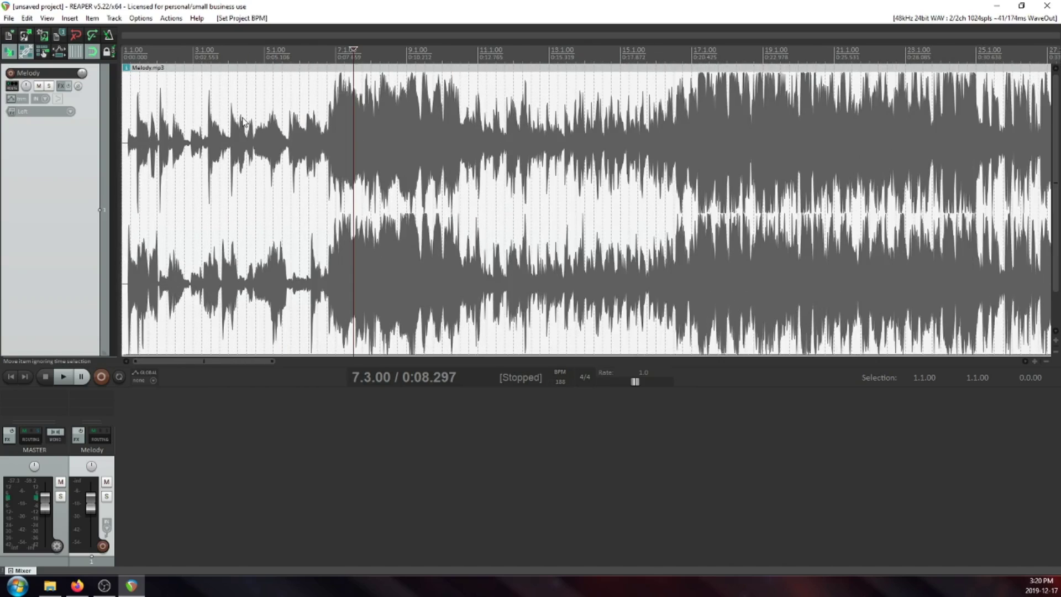
{"action": "scroll", "coordinate": [245, 122], "scroll_direction": "down", "scroll_amount": 2}
{"action": "left_click", "coordinate": [204, 114]}
{"action": "scroll", "coordinate": [196, 113], "scroll_direction": "up", "scroll_amount": 2}
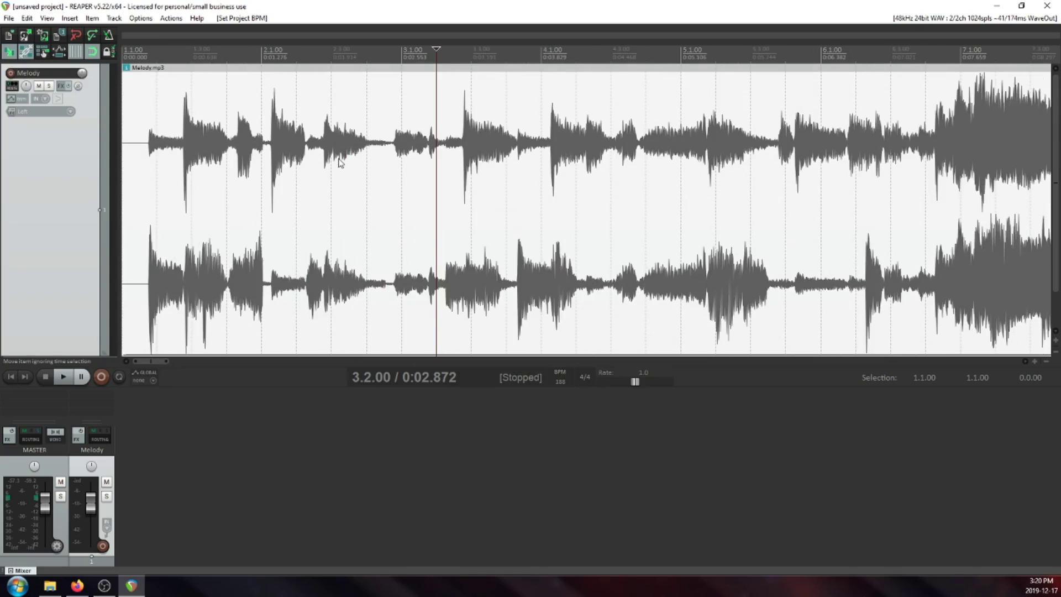
{"action": "left_click", "coordinate": [148, 112]}
{"action": "left_click", "coordinate": [163, 110]}
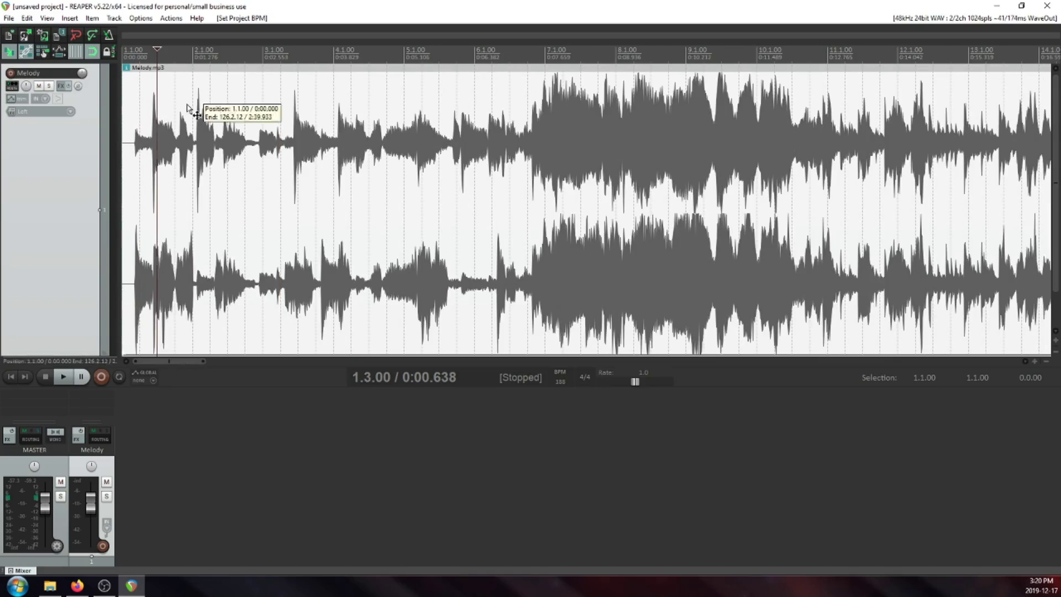
{"action": "left_click", "coordinate": [183, 107]}
{"action": "left_click", "coordinate": [180, 104]}
{"action": "left_click", "coordinate": [199, 107]}
{"action": "left_click", "coordinate": [251, 108]}
{"action": "left_click", "coordinate": [283, 108]}
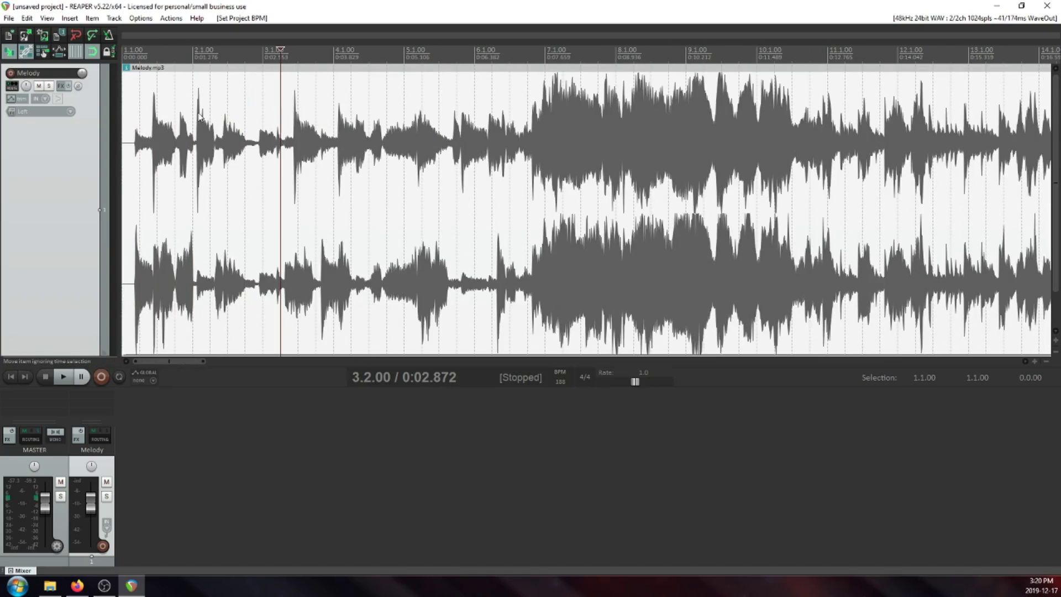
{"action": "left_click", "coordinate": [195, 113]}
- Examine the quiet intro and the overall waveform at different magnifications for a clear beat to align to the grid
{"action": "scroll", "coordinate": [556, 242], "scroll_direction": "up", "scroll_amount": 5}
{"action": "scroll", "coordinate": [566, 206], "scroll_direction": "down", "scroll_amount": 7}
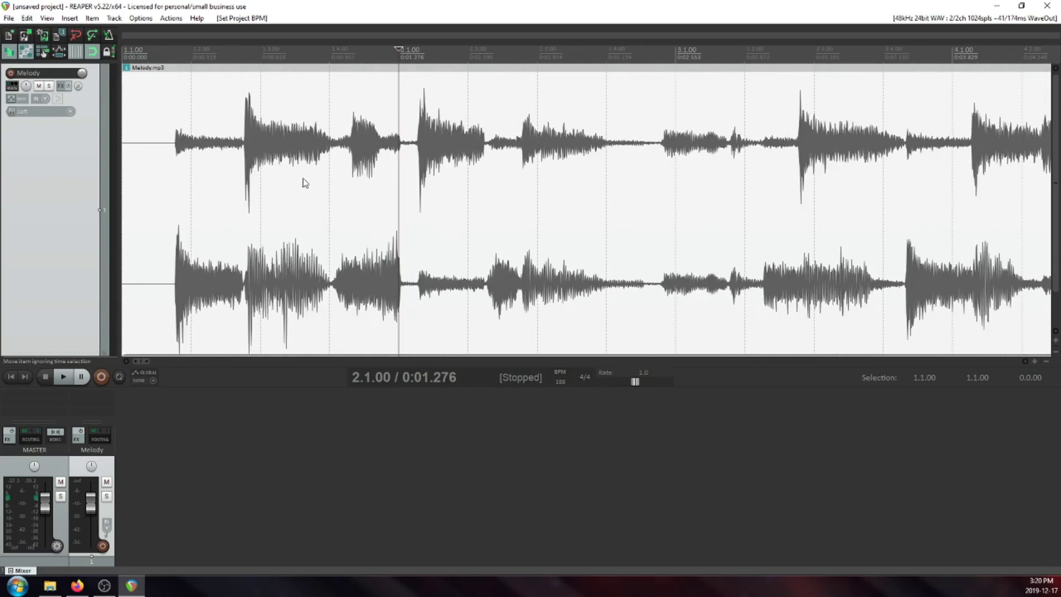
{"action": "scroll", "coordinate": [303, 181], "scroll_direction": "up", "scroll_amount": 3}
{"action": "scroll", "coordinate": [443, 193], "scroll_direction": "down", "scroll_amount": 3}
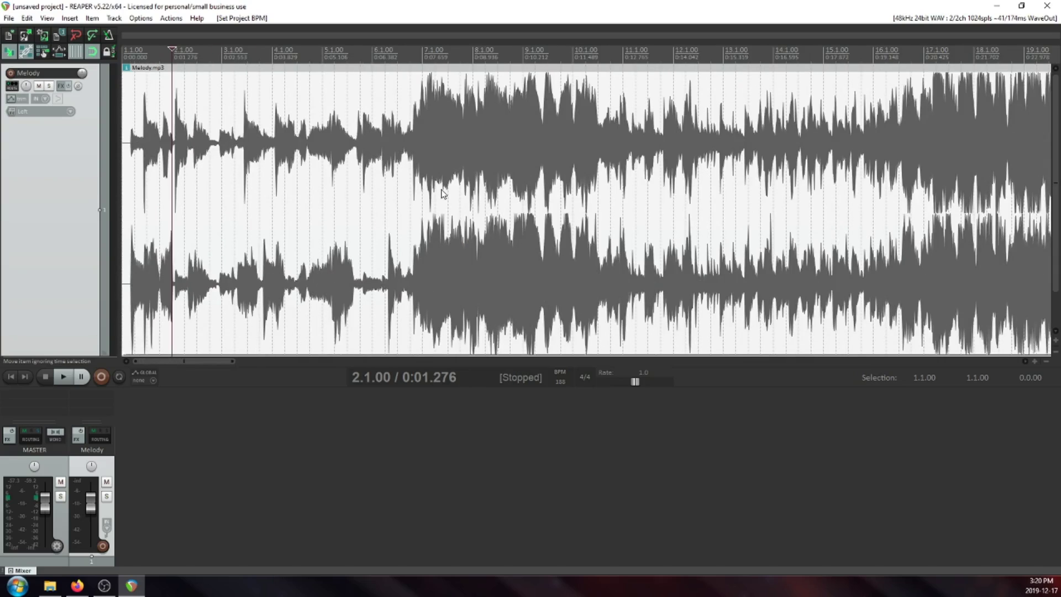
{"action": "scroll", "coordinate": [443, 193], "scroll_direction": "up", "scroll_amount": 2}
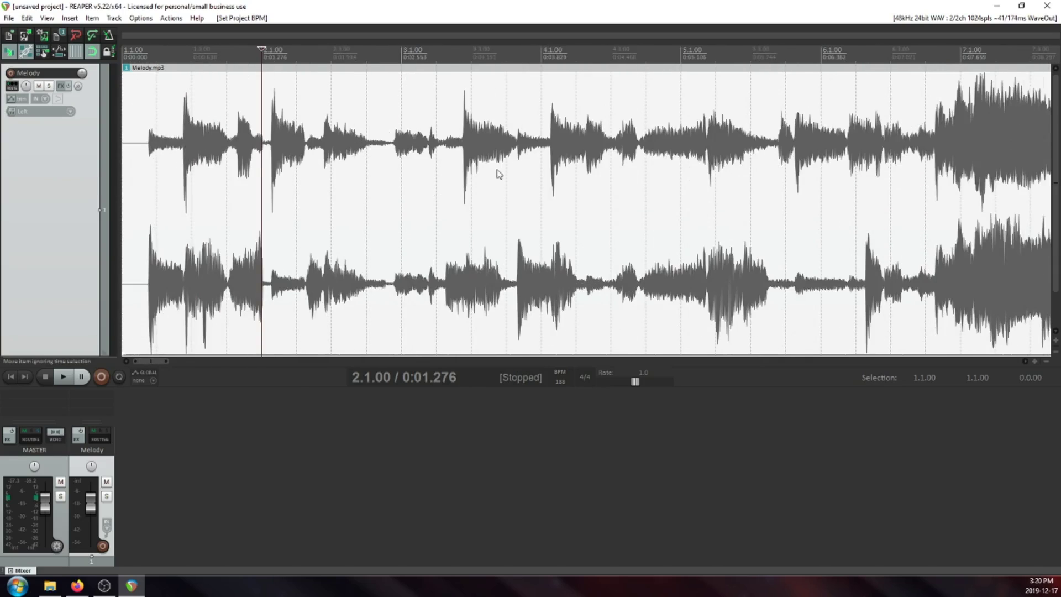
{"action": "scroll", "coordinate": [497, 172], "scroll_direction": "down", "scroll_amount": 3}
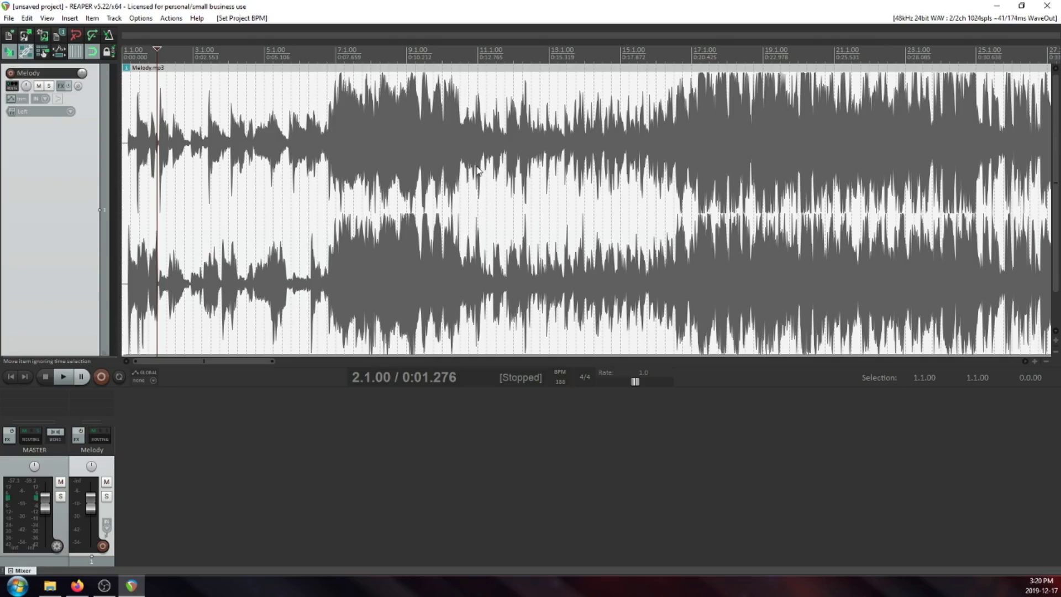
{"action": "scroll", "coordinate": [442, 150], "scroll_direction": "down", "scroll_amount": 3}
{"action": "scroll", "coordinate": [472, 145], "scroll_direction": "down", "scroll_amount": 3}
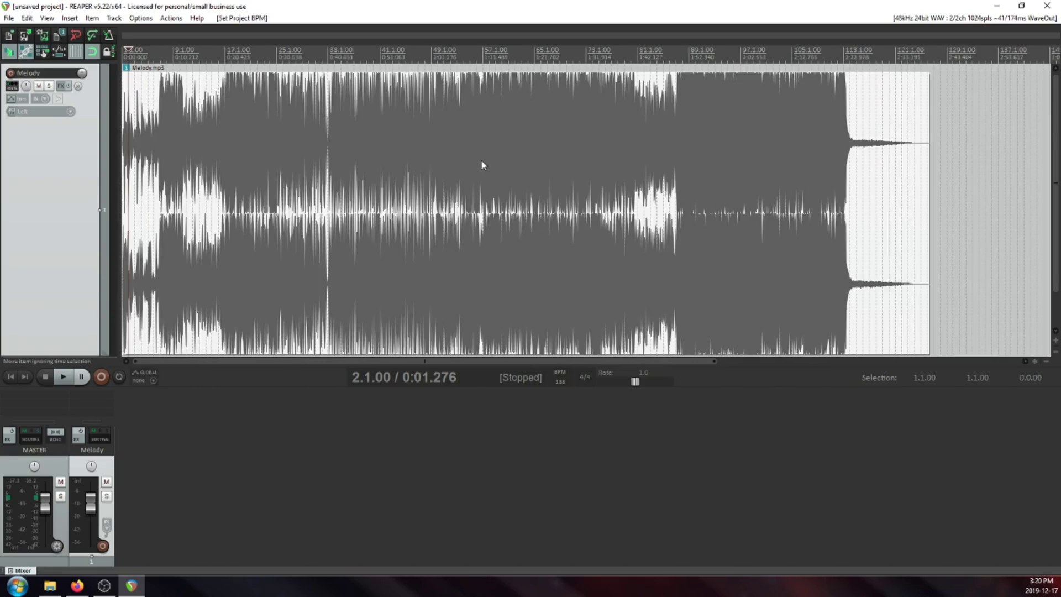
{"action": "scroll", "coordinate": [326, 165], "scroll_direction": "up", "scroll_amount": 5}
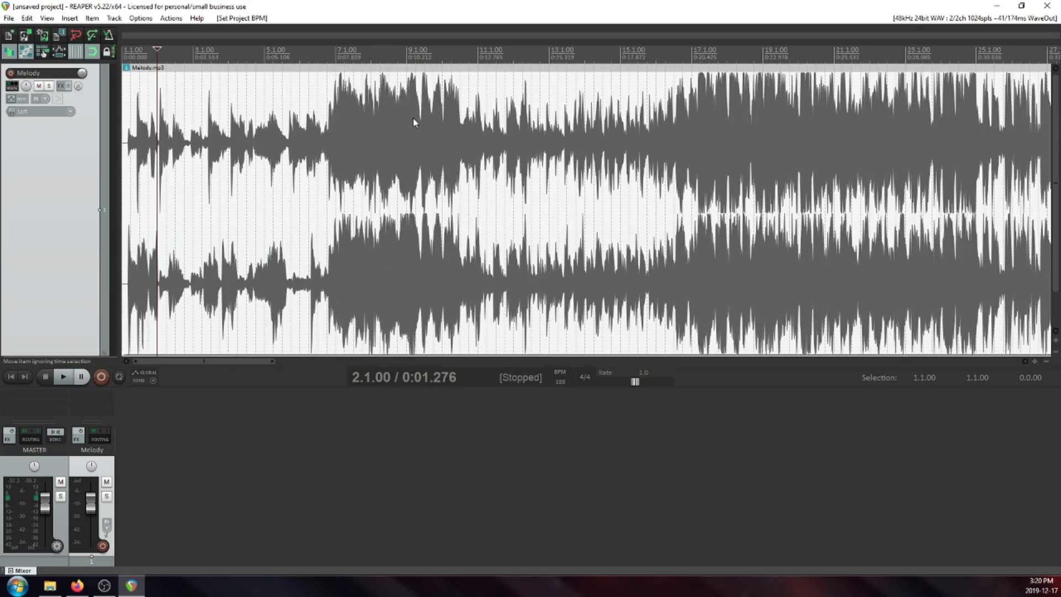
{"action": "scroll", "coordinate": [426, 119], "scroll_direction": "up", "scroll_amount": 3}
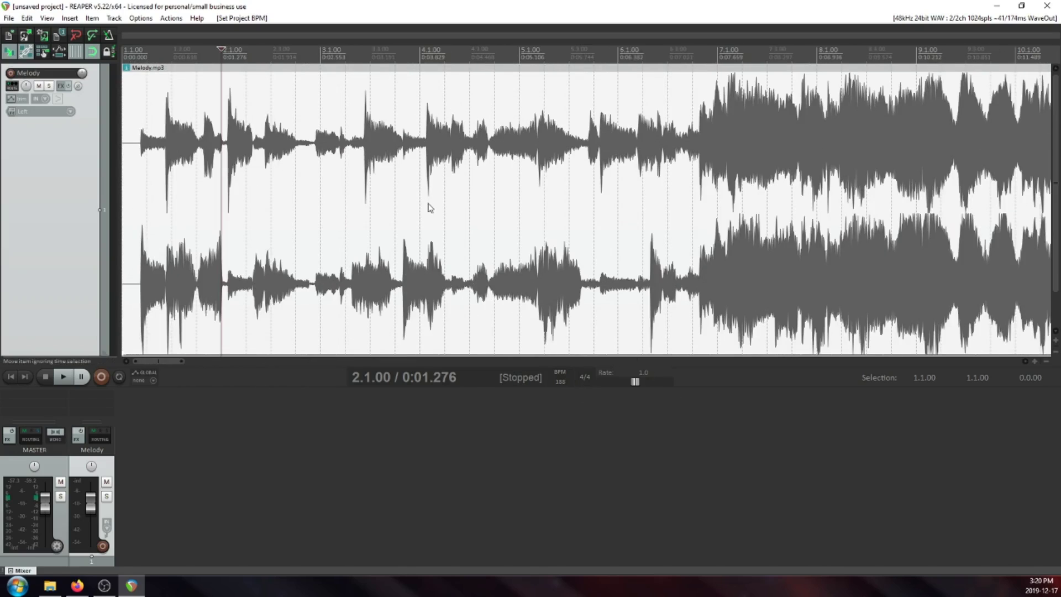
{"action": "scroll", "coordinate": [519, 208], "scroll_direction": "down", "scroll_amount": 2}
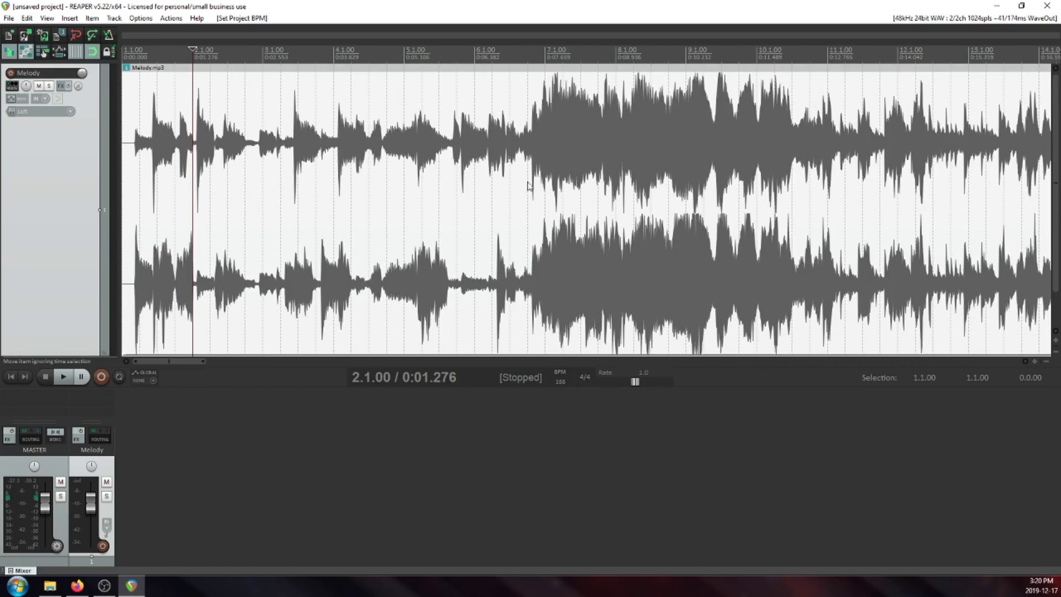
{"action": "scroll", "coordinate": [481, 185], "scroll_direction": "up", "scroll_amount": 4}
{"action": "scroll", "coordinate": [486, 184], "scroll_direction": "down", "scroll_amount": 4}
{"action": "scroll", "coordinate": [511, 172], "scroll_direction": "down", "scroll_amount": 5}
- Examine the waveform around bars 16 to 18 for the point where the loud section begins
{"action": "left_click", "coordinate": [510, 162]}
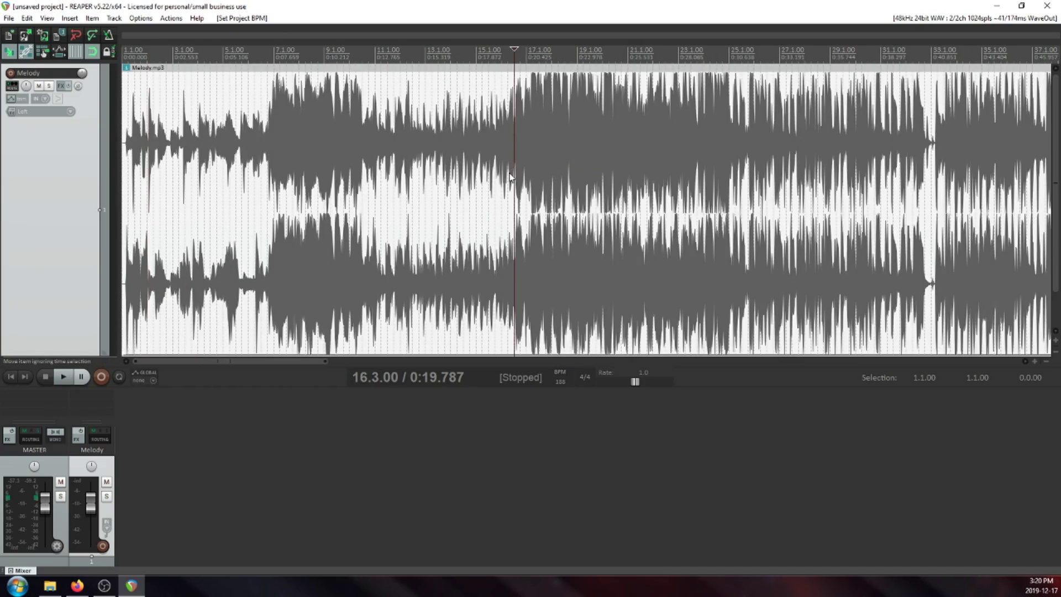
{"action": "scroll", "coordinate": [513, 175], "scroll_direction": "up", "scroll_amount": 9}
{"action": "scroll", "coordinate": [558, 188], "scroll_direction": "down", "scroll_amount": 7}
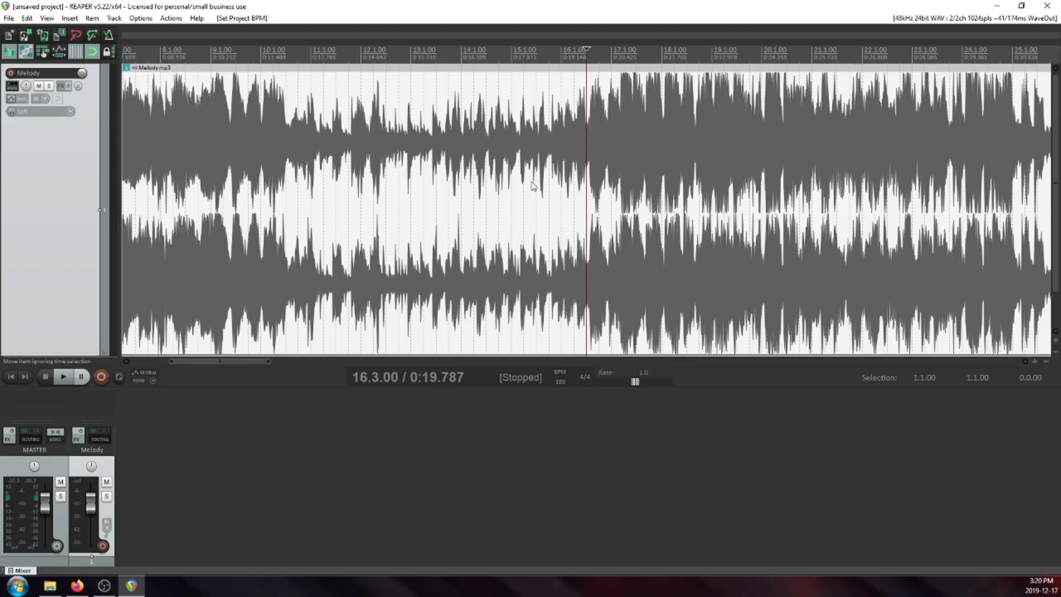
{"action": "scroll", "coordinate": [490, 168], "scroll_direction": "down", "scroll_amount": 3}
{"action": "scroll", "coordinate": [382, 161], "scroll_direction": "up", "scroll_amount": 10}
{"action": "left_click", "coordinate": [728, 175]}
{"action": "scroll", "coordinate": [727, 173], "scroll_direction": "up", "scroll_amount": 4}
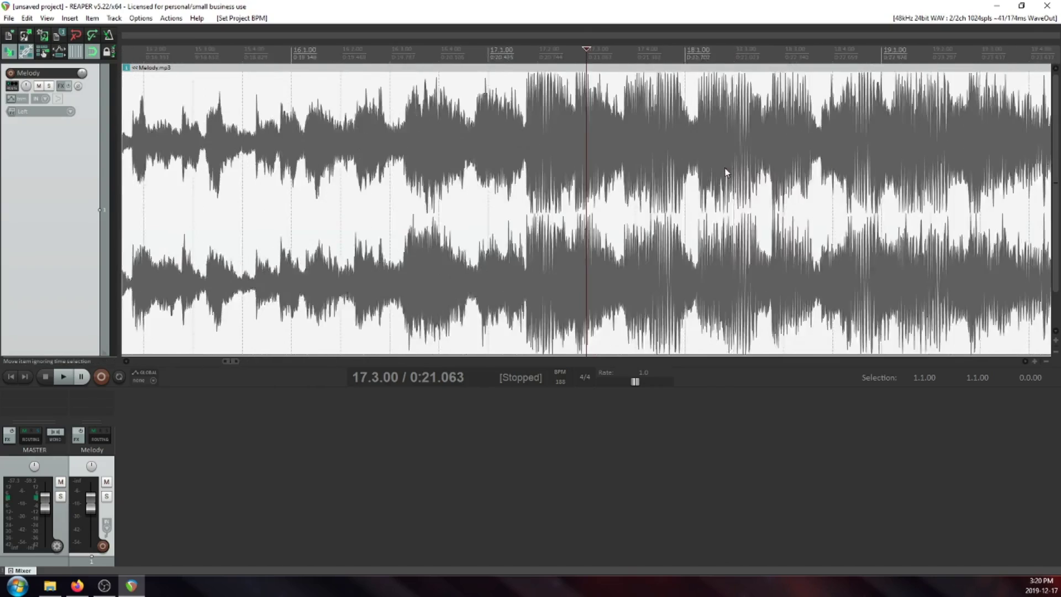
{"action": "scroll", "coordinate": [724, 178], "scroll_direction": "down", "scroll_amount": 4}
{"action": "left_click", "coordinate": [458, 131]}
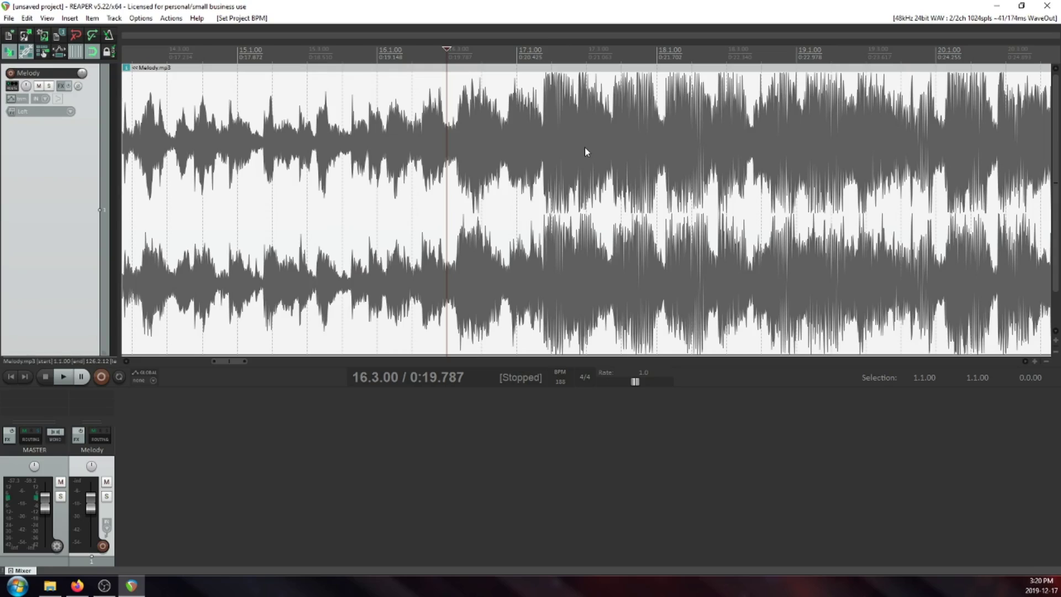
{"action": "scroll", "coordinate": [591, 149], "scroll_direction": "down", "scroll_amount": 7}
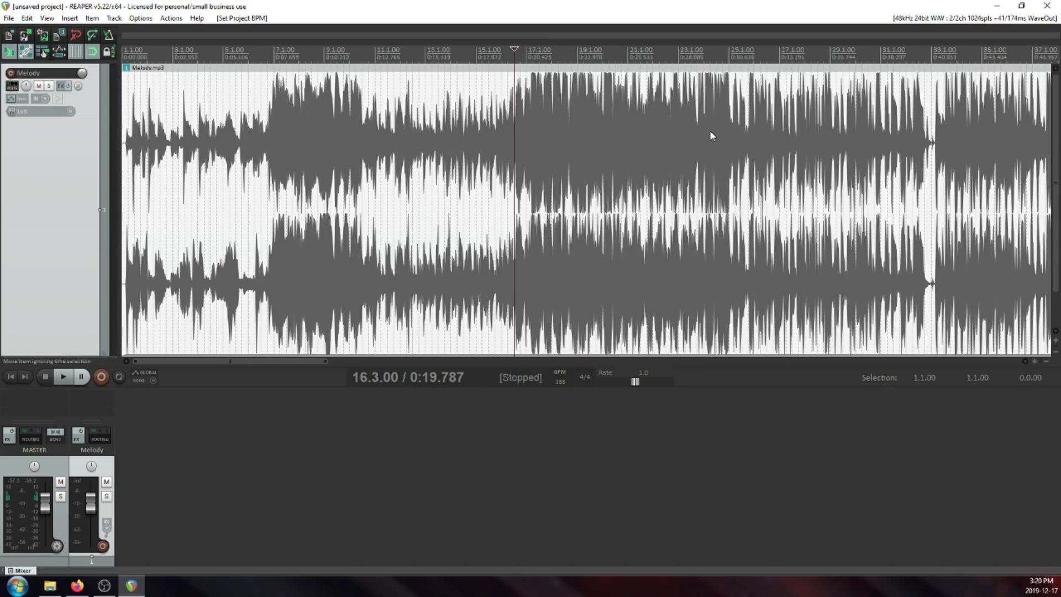
{"action": "scroll", "coordinate": [696, 138], "scroll_direction": "up", "scroll_amount": 4}
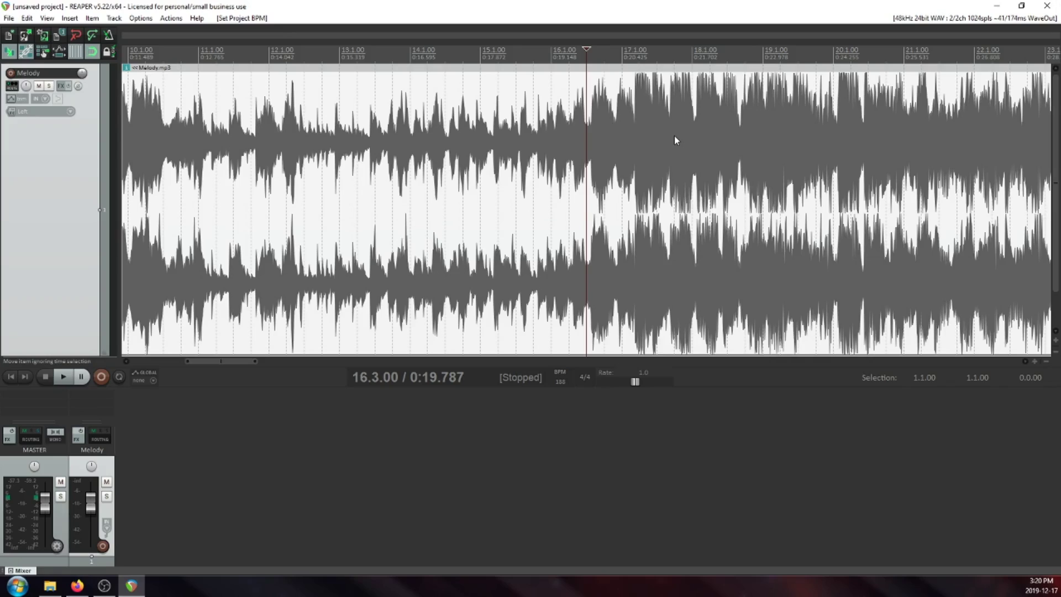
{"action": "scroll", "coordinate": [674, 139], "scroll_direction": "up", "scroll_amount": 2}
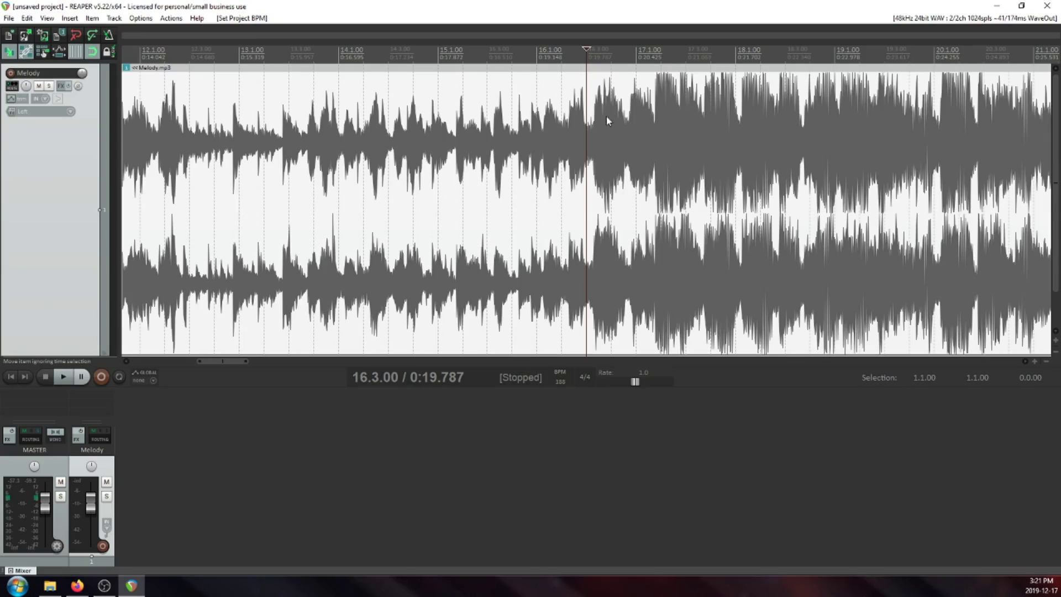
- Play the song from 15.2.00 into bar 17 to hear where the strong beat enters
{"action": "left_click", "coordinate": [463, 160]}
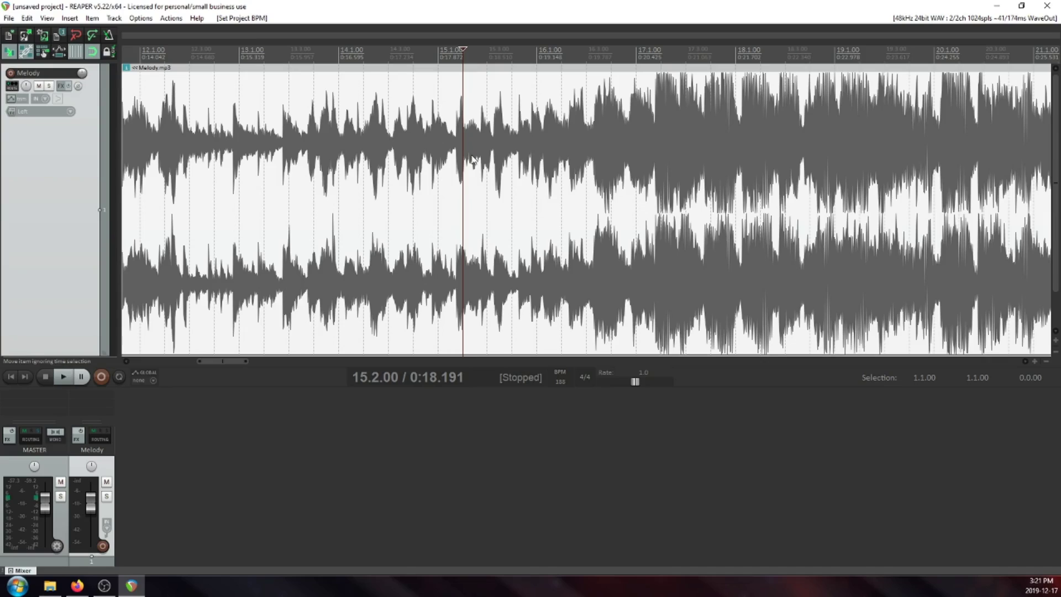
{"action": "key", "text": "space"}
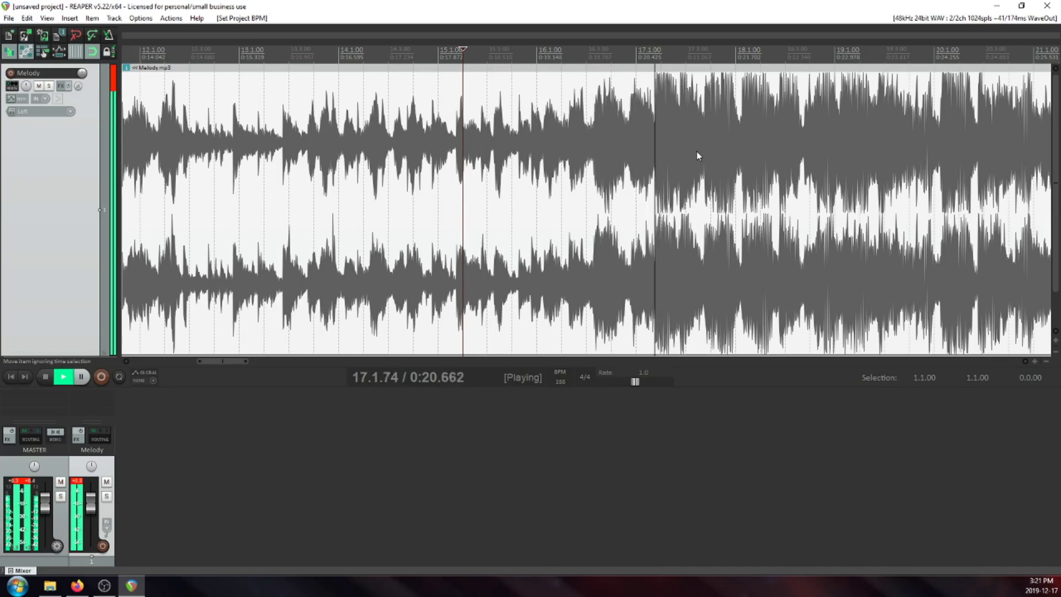
{"action": "key", "text": "space"}
- Place the edit cursor precisely on the onset of the strong beat in bar 17, at 17.1.78 (0:20.673)
{"action": "left_click", "coordinate": [666, 131]}
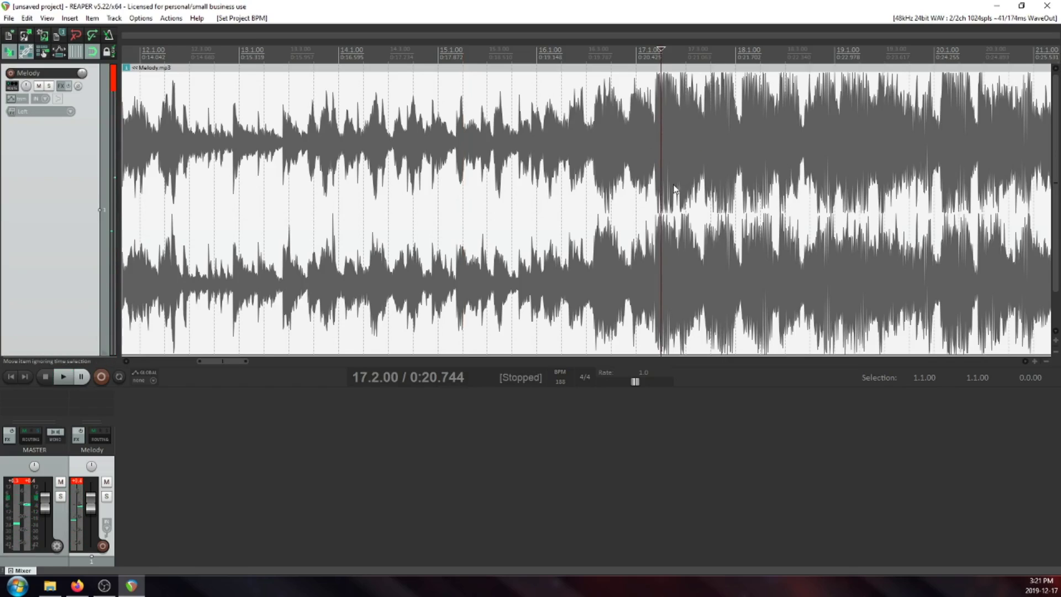
{"action": "scroll", "coordinate": [638, 126], "scroll_direction": "up", "scroll_amount": 10}
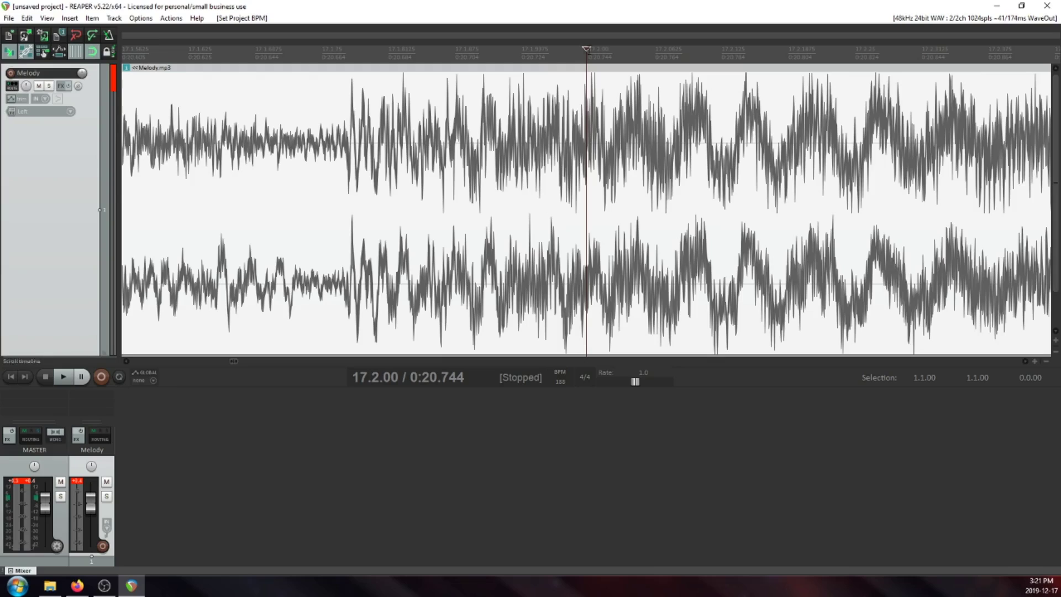
{"action": "left_click_drag", "start_coordinate": [587, 50], "coordinate": [346, 97]}
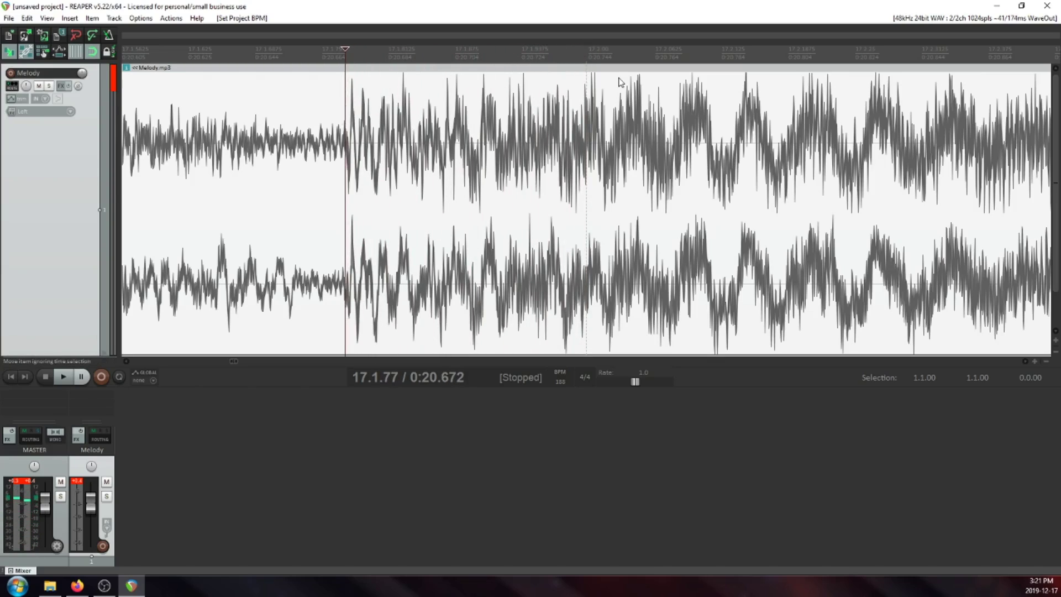
{"action": "scroll", "coordinate": [386, 152], "scroll_direction": "up", "scroll_amount": 2}
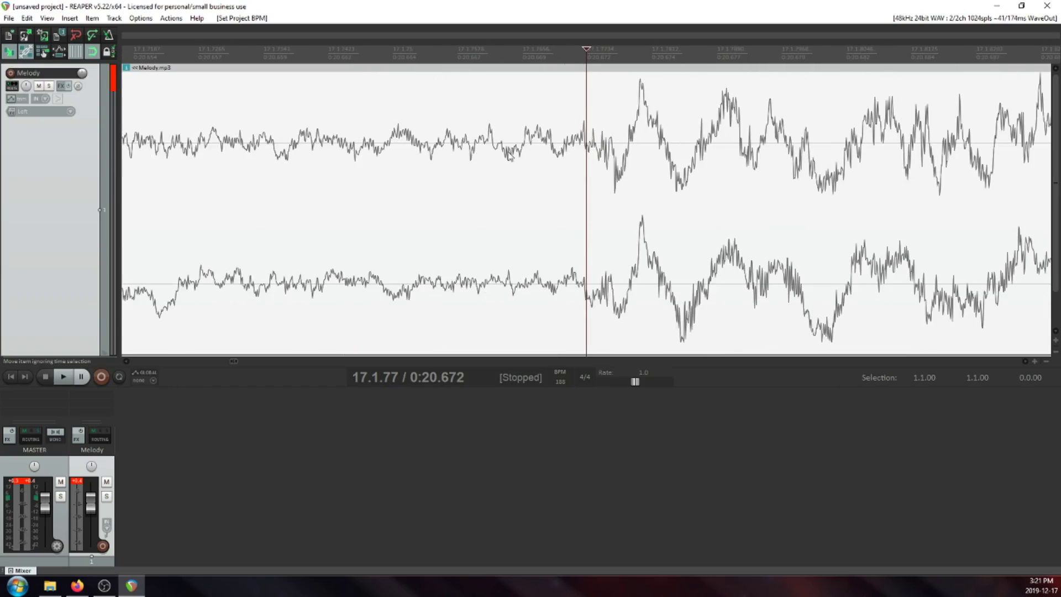
{"action": "scroll", "coordinate": [608, 155], "scroll_direction": "up", "scroll_amount": 1}
{"action": "scroll", "coordinate": [756, 213], "scroll_direction": "up", "scroll_amount": 1}
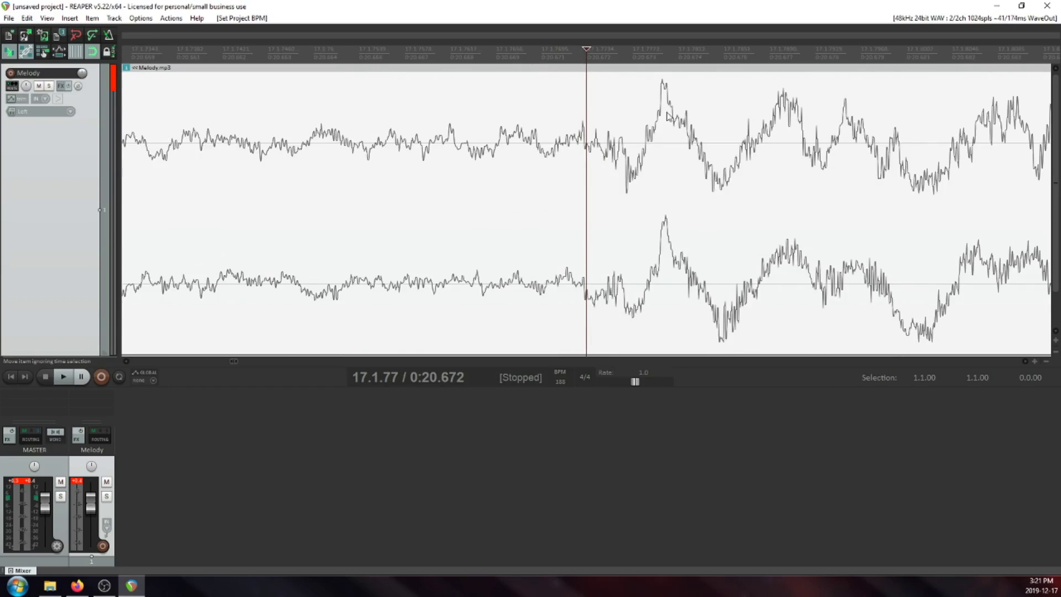
{"action": "left_click_drag", "start_coordinate": [587, 47], "coordinate": [621, 53]}
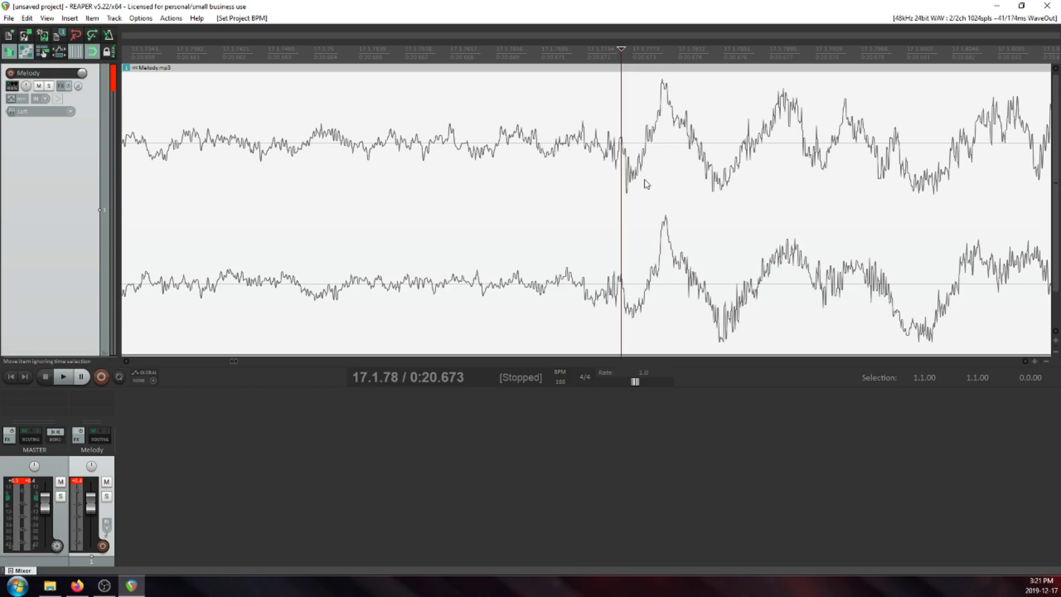
- Split the Melody item at the edit cursor and delete the part before the split
{"action": "key", "text": "s"}
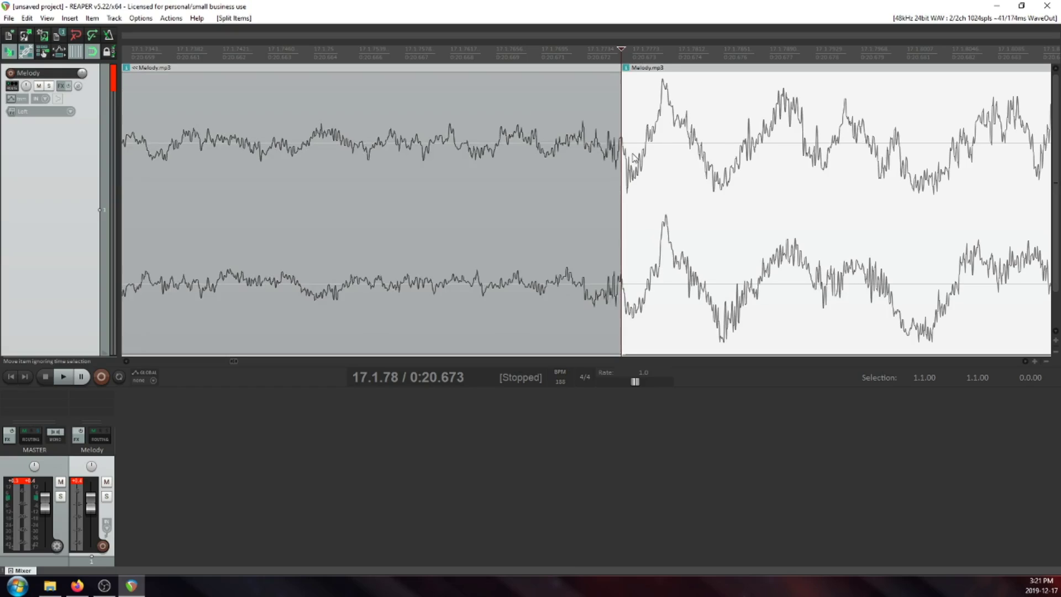
{"action": "scroll", "coordinate": [636, 165], "scroll_direction": "down", "scroll_amount": 8}
{"action": "scroll", "coordinate": [624, 154], "scroll_direction": "down", "scroll_amount": 2}
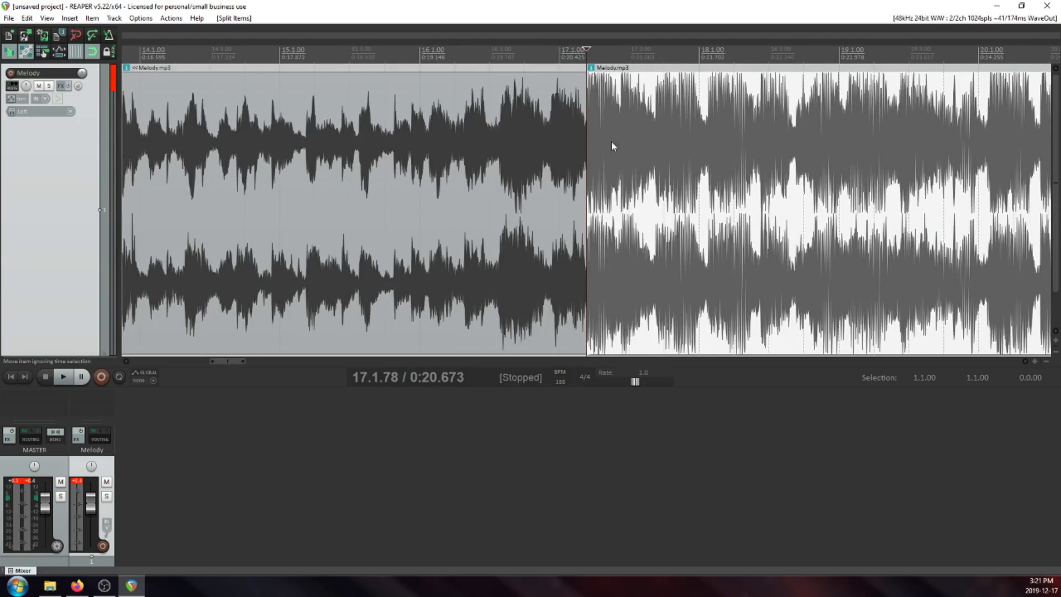
{"action": "scroll", "coordinate": [605, 180], "scroll_direction": "down", "scroll_amount": 3}
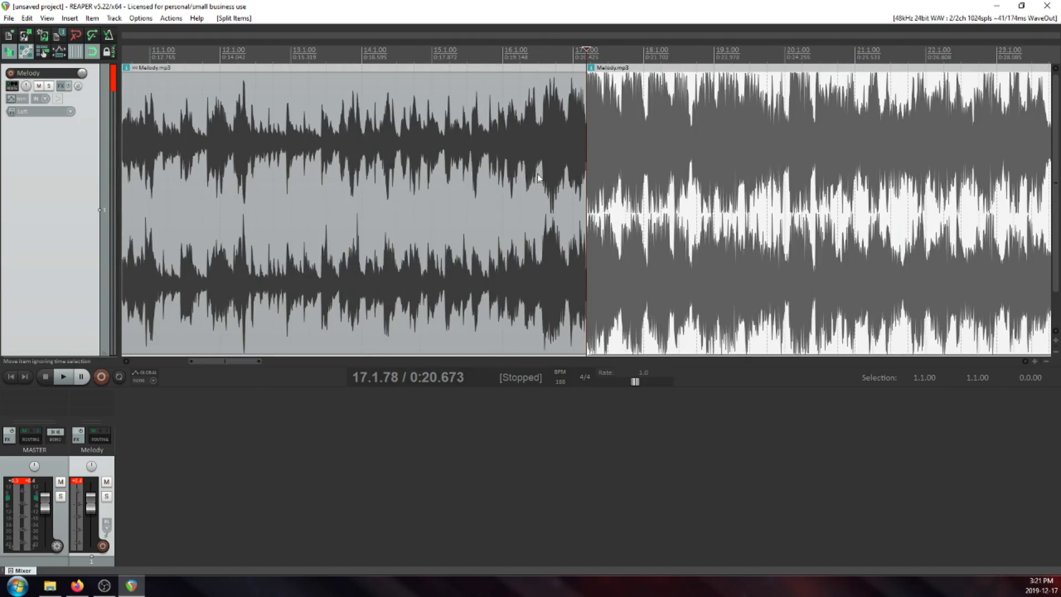
{"action": "left_click", "coordinate": [518, 196]}
{"action": "key", "text": "Delete"}
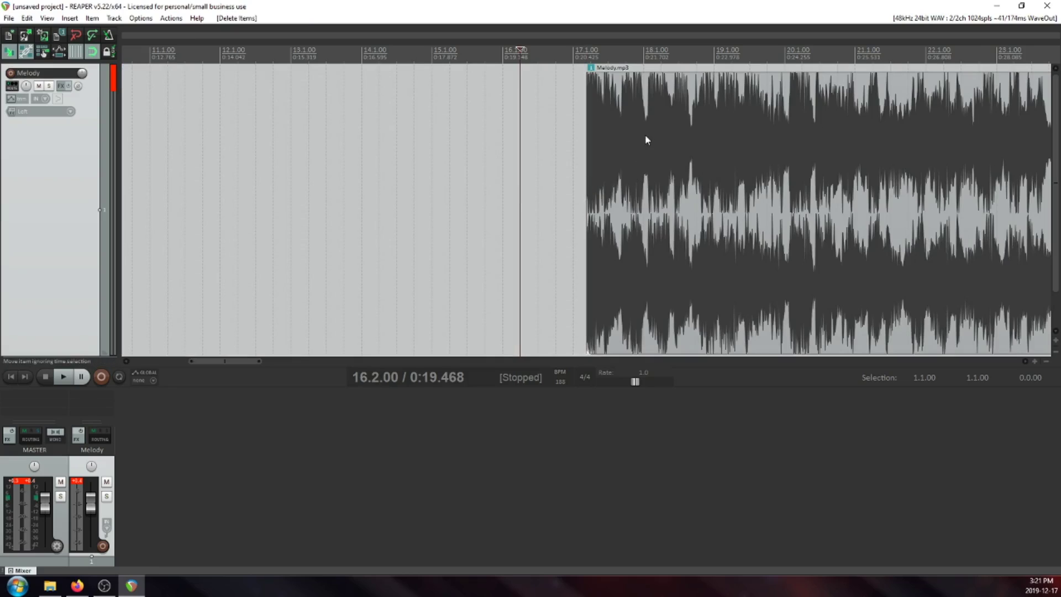
- Move the Melody item earlier so it starts on bar 17.1.00, and check the waveform at 17.2.00
{"action": "left_click_drag", "start_coordinate": [645, 138], "coordinate": [608, 136]}
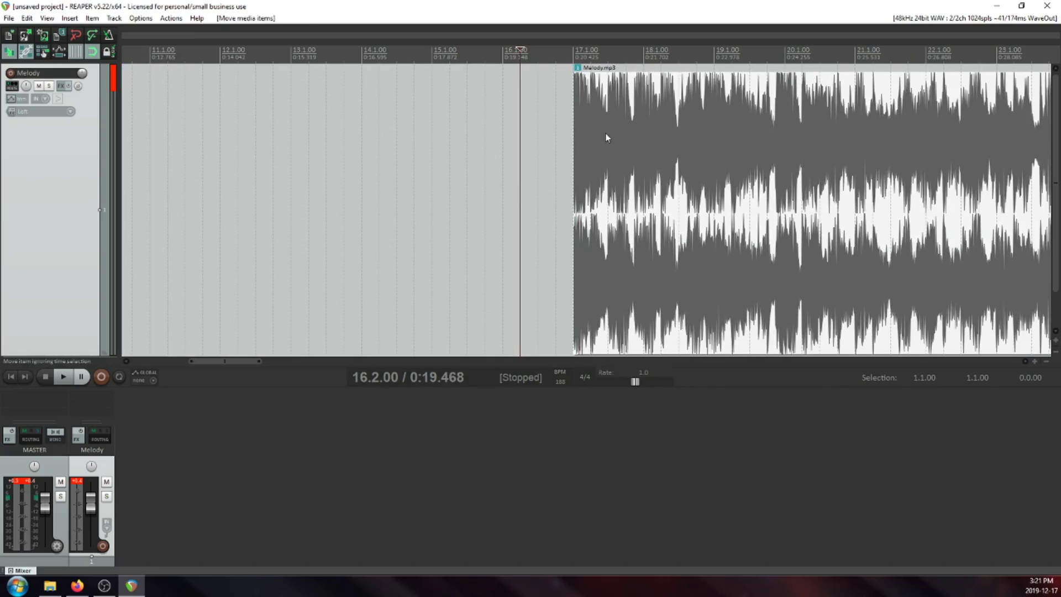
{"action": "left_click", "coordinate": [592, 111]}
{"action": "scroll", "coordinate": [592, 111], "scroll_direction": "up", "scroll_amount": 6}
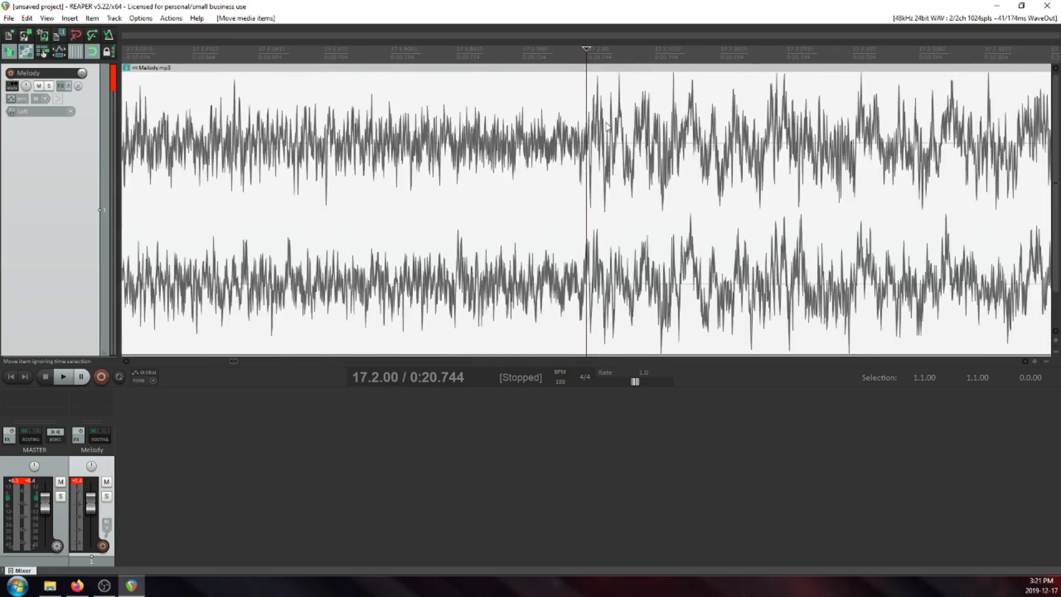
- Check how the waveform's transients line up with the grid at beats 19.3.00 and 19.4.00
{"action": "scroll", "coordinate": [693, 126], "scroll_direction": "down", "scroll_amount": 4}
{"action": "left_click", "coordinate": [809, 110]}
{"action": "scroll", "coordinate": [809, 111], "scroll_direction": "up", "scroll_amount": 6}
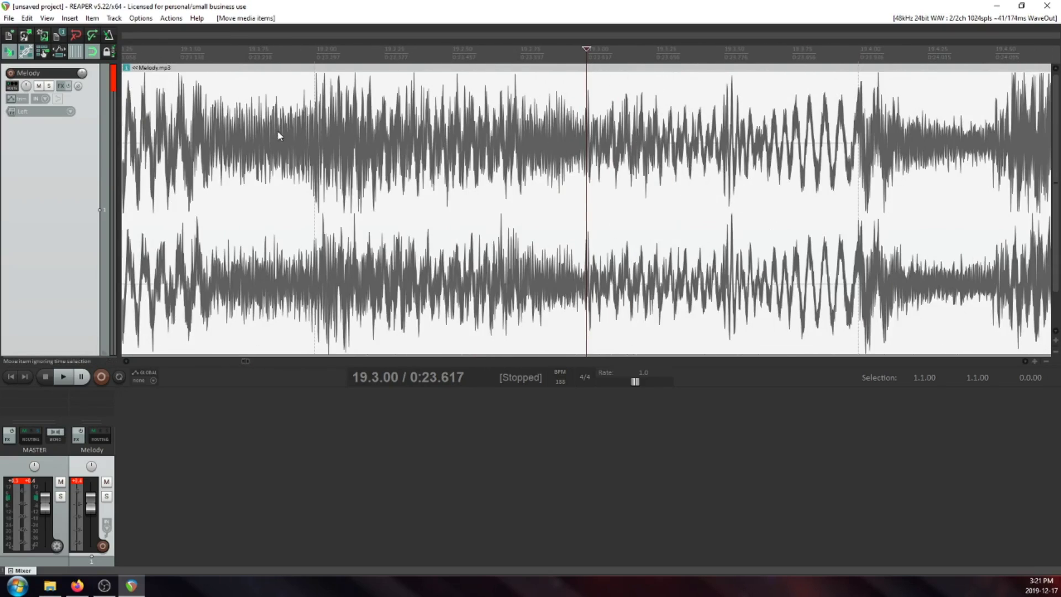
{"action": "scroll", "coordinate": [611, 147], "scroll_direction": "down", "scroll_amount": 4}
{"action": "left_click", "coordinate": [781, 174]}
{"action": "scroll", "coordinate": [772, 182], "scroll_direction": "up", "scroll_amount": 6}
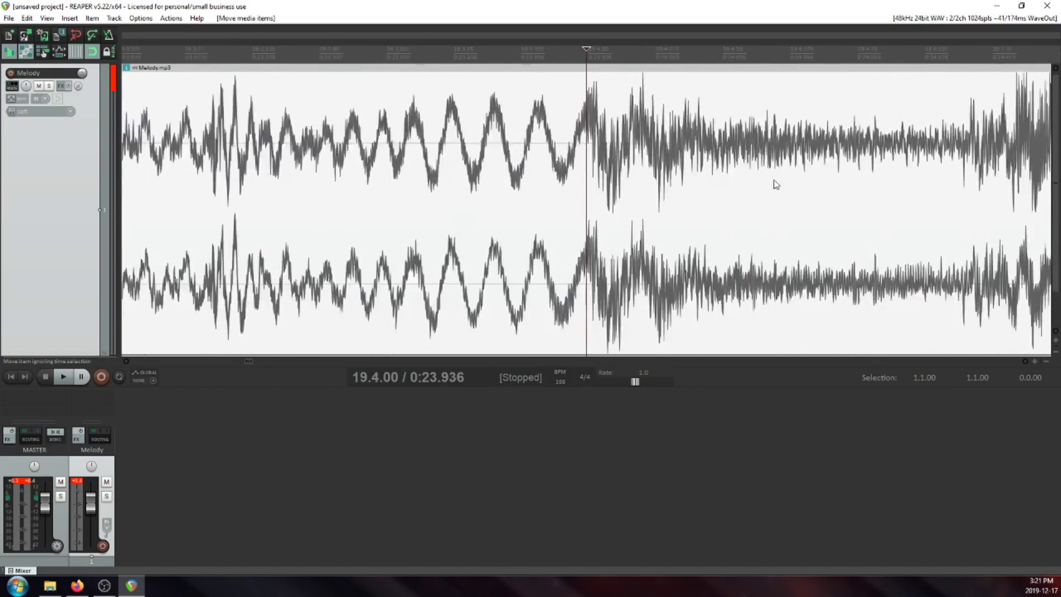
- Compare the beat onsets after the quiet gap with the grid lines at 33.1.00 and 34.1.00
{"action": "scroll", "coordinate": [686, 187], "scroll_direction": "down", "scroll_amount": 8}
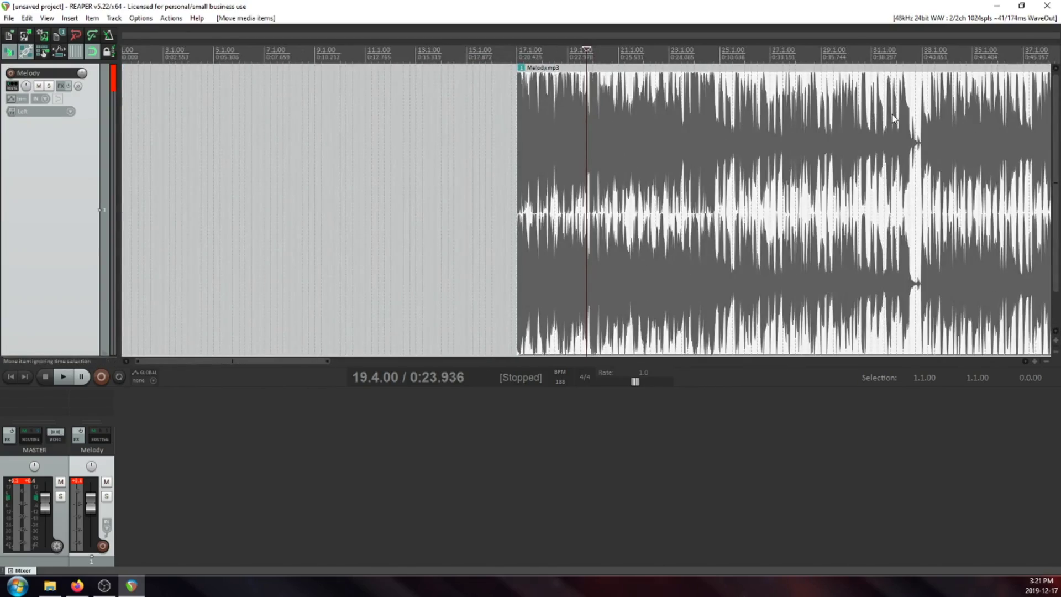
{"action": "scroll", "coordinate": [631, 192], "scroll_direction": "up", "scroll_amount": 10}
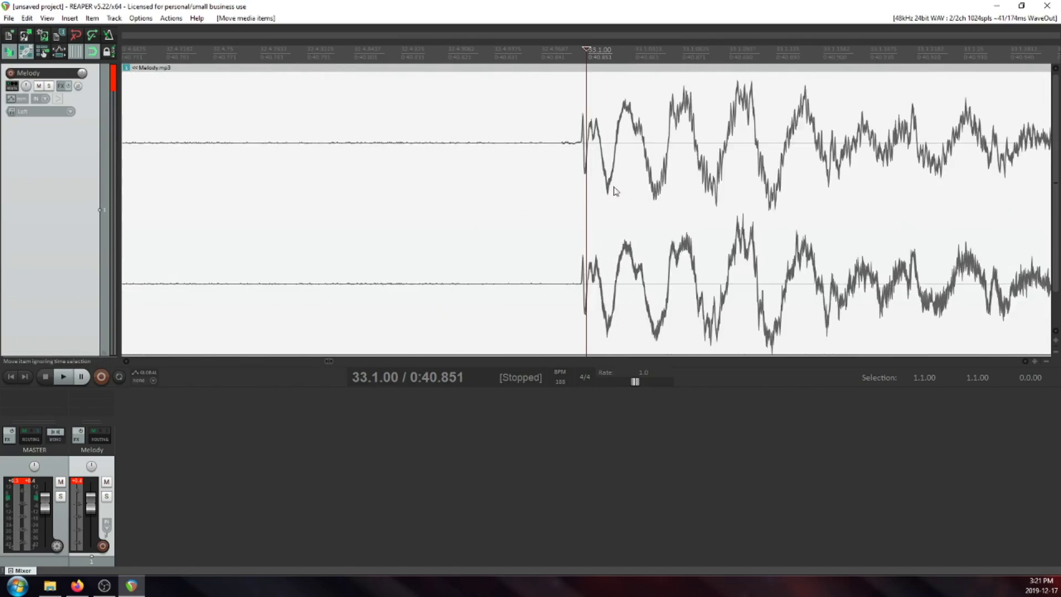
{"action": "scroll", "coordinate": [694, 176], "scroll_direction": "up", "scroll_amount": 6}
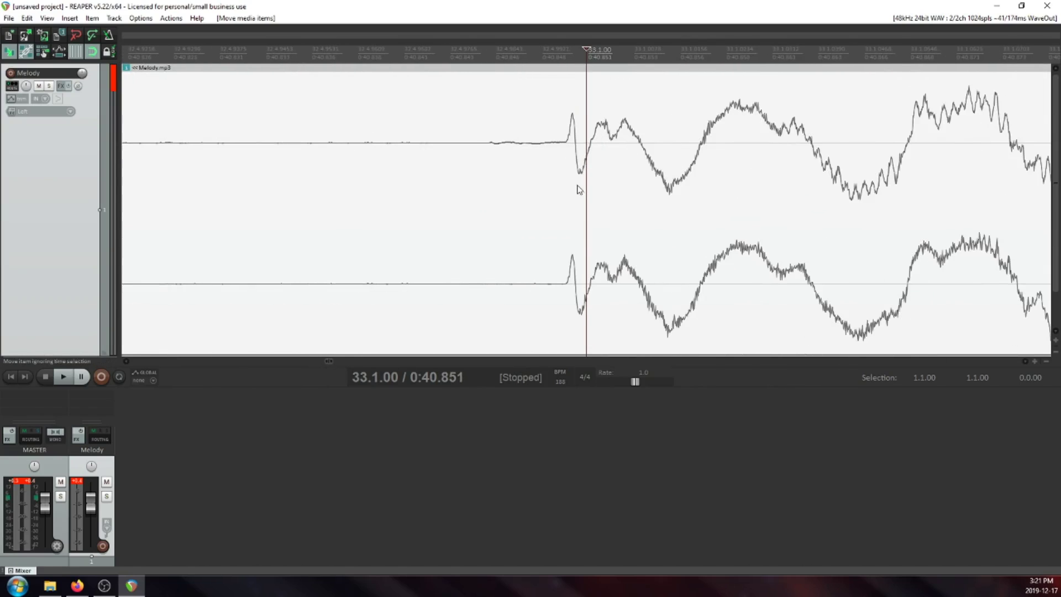
{"action": "scroll", "coordinate": [674, 128], "scroll_direction": "down", "scroll_amount": 6}
{"action": "left_click", "coordinate": [955, 179]}
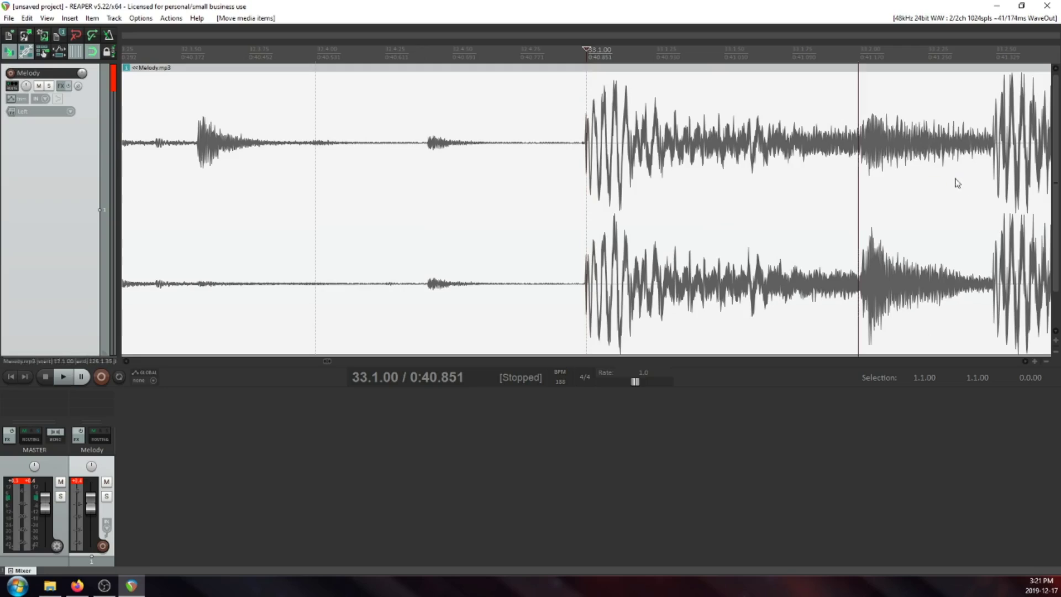
{"action": "scroll", "coordinate": [854, 223], "scroll_direction": "up", "scroll_amount": 5}
{"action": "scroll", "coordinate": [774, 170], "scroll_direction": "down", "scroll_amount": 6}
{"action": "left_click", "coordinate": [851, 158]}
{"action": "scroll", "coordinate": [834, 170], "scroll_direction": "up", "scroll_amount": 6}
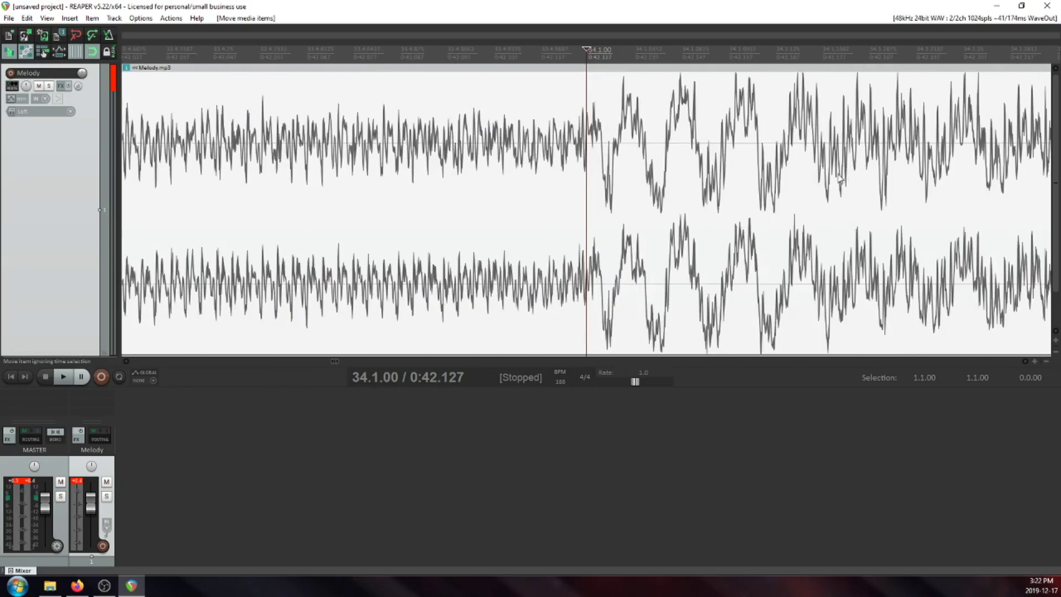
{"action": "scroll", "coordinate": [828, 176], "scroll_direction": "down", "scroll_amount": 4}
- Check the waveform against the grid in the middle of the song, at 54.3.00, 54.2.00, 55.4.00 and 57.1.00
{"action": "scroll", "coordinate": [896, 150], "scroll_direction": "down", "scroll_amount": 9}
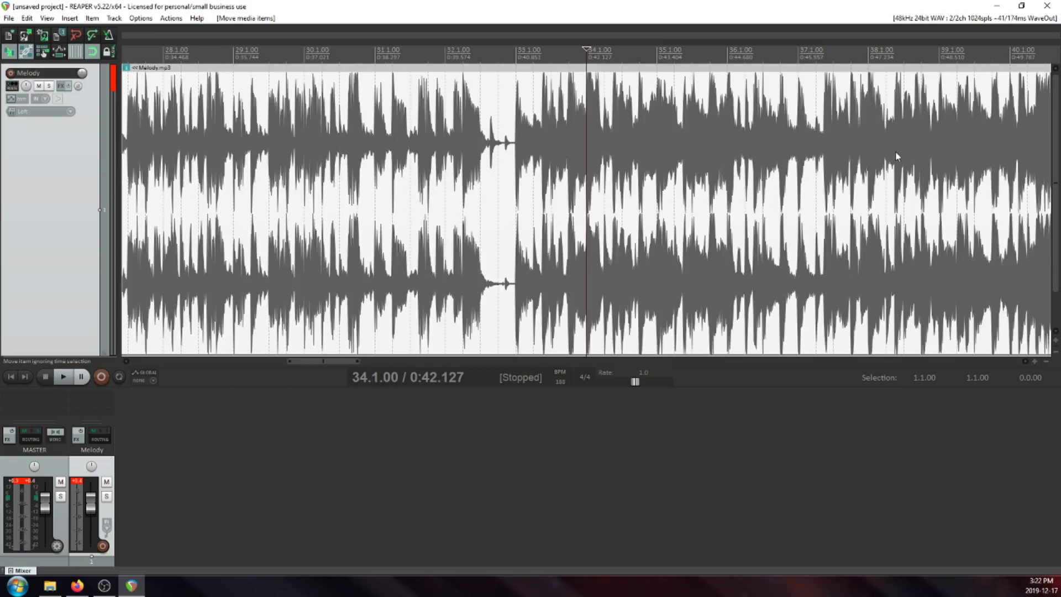
{"action": "left_click", "coordinate": [953, 129]}
{"action": "scroll", "coordinate": [854, 181], "scroll_direction": "up", "scroll_amount": 12}
{"action": "scroll", "coordinate": [806, 197], "scroll_direction": "down", "scroll_amount": 5}
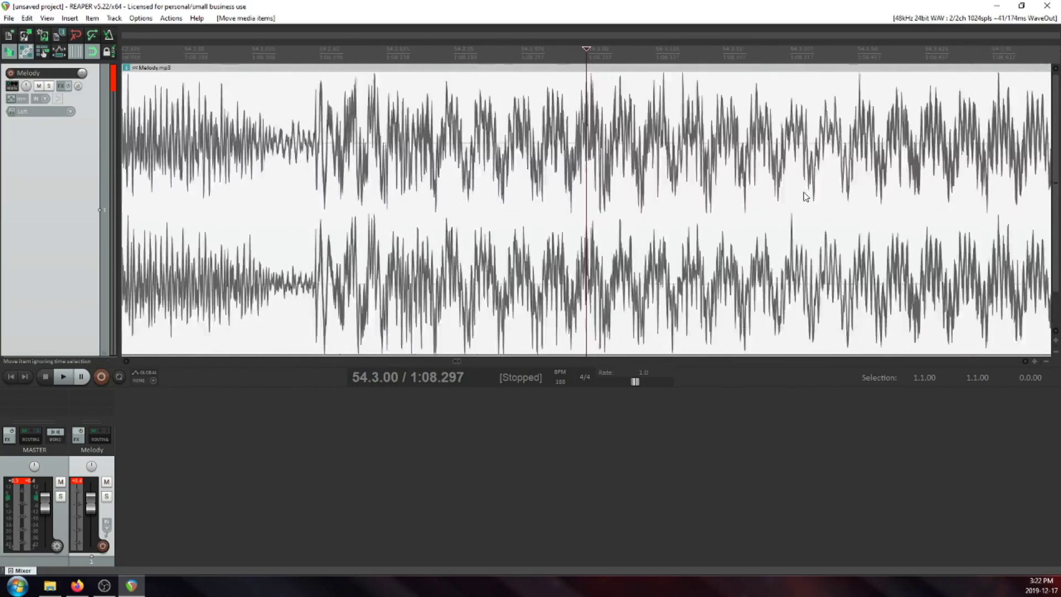
{"action": "left_click", "coordinate": [459, 154]}
{"action": "scroll", "coordinate": [539, 175], "scroll_direction": "up", "scroll_amount": 8}
{"action": "scroll", "coordinate": [538, 174], "scroll_direction": "down", "scroll_amount": 8}
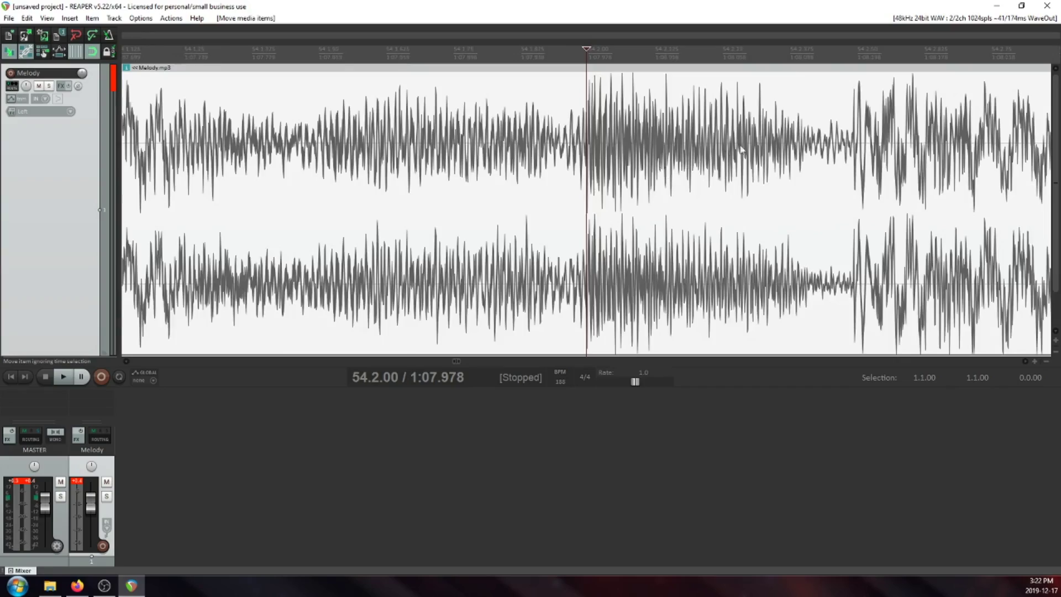
{"action": "left_click", "coordinate": [893, 126]}
{"action": "scroll", "coordinate": [802, 201], "scroll_direction": "up", "scroll_amount": 6}
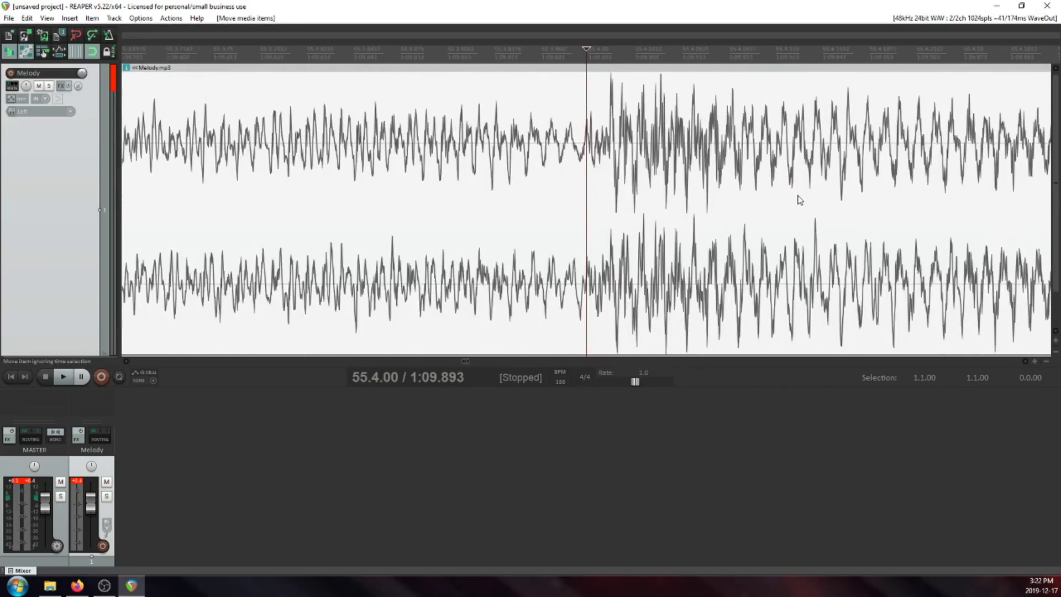
{"action": "scroll", "coordinate": [843, 147], "scroll_direction": "down", "scroll_amount": 6}
{"action": "left_click", "coordinate": [934, 132]}
{"action": "scroll", "coordinate": [936, 131], "scroll_direction": "up", "scroll_amount": 6}
{"action": "scroll", "coordinate": [934, 131], "scroll_direction": "down", "scroll_amount": 10}
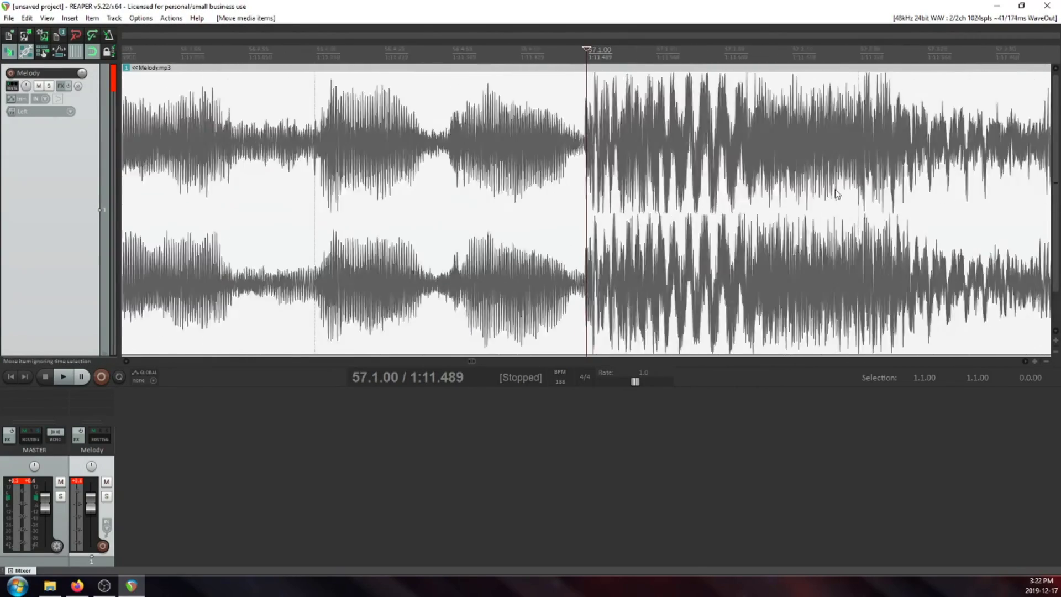
- Check the beat alignment further into the song, at bars 89, 102 and 106
{"action": "scroll", "coordinate": [911, 116], "scroll_direction": "down", "scroll_amount": 2}
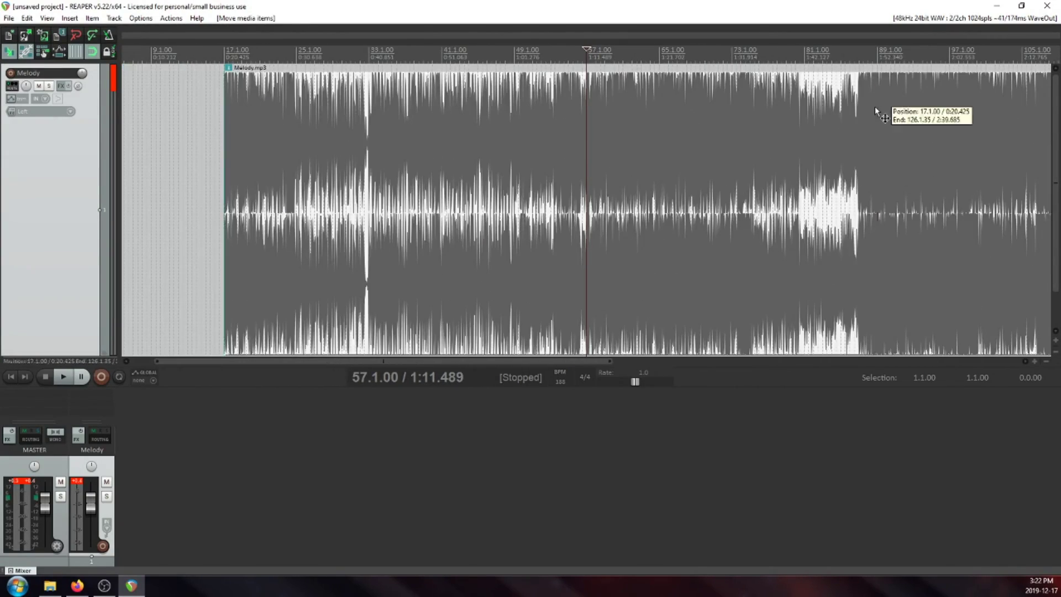
{"action": "left_click", "coordinate": [874, 106]}
{"action": "scroll", "coordinate": [724, 165], "scroll_direction": "up", "scroll_amount": 10}
{"action": "scroll", "coordinate": [721, 171], "scroll_direction": "down", "scroll_amount": 6}
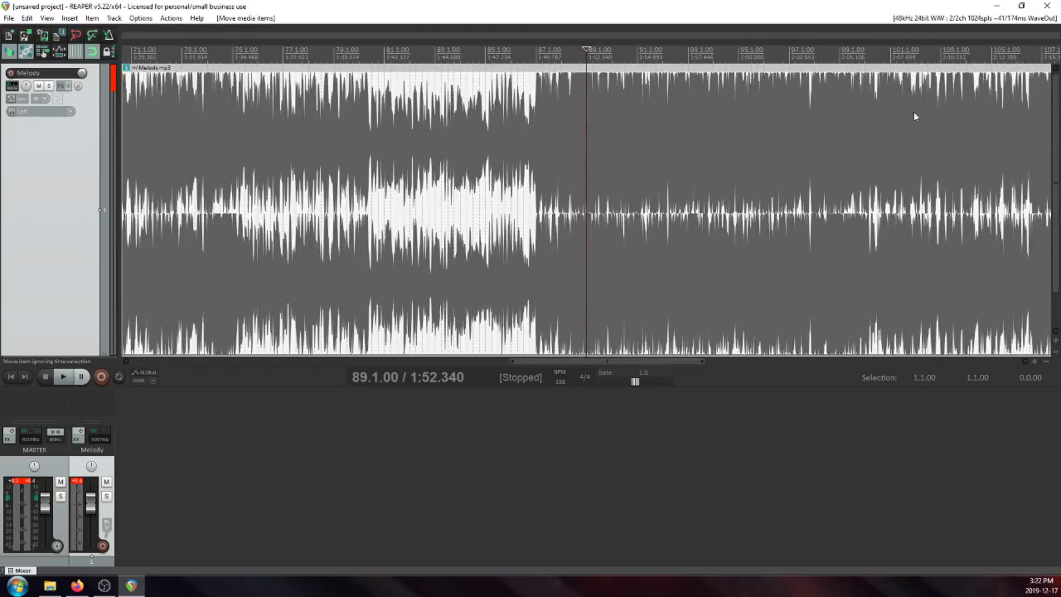
{"action": "left_click", "coordinate": [868, 153]}
{"action": "scroll", "coordinate": [870, 156], "scroll_direction": "up", "scroll_amount": 5}
{"action": "left_click", "coordinate": [378, 133]}
{"action": "scroll", "coordinate": [713, 103], "scroll_direction": "down", "scroll_amount": 5}
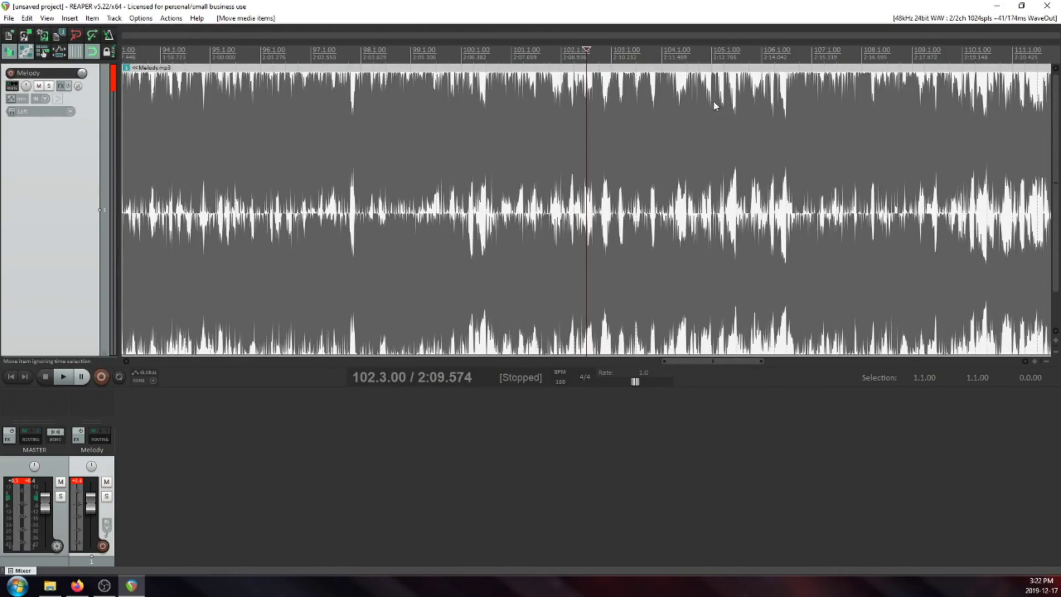
{"action": "left_click", "coordinate": [774, 111]}
{"action": "scroll", "coordinate": [736, 142], "scroll_direction": "up", "scroll_amount": 8}
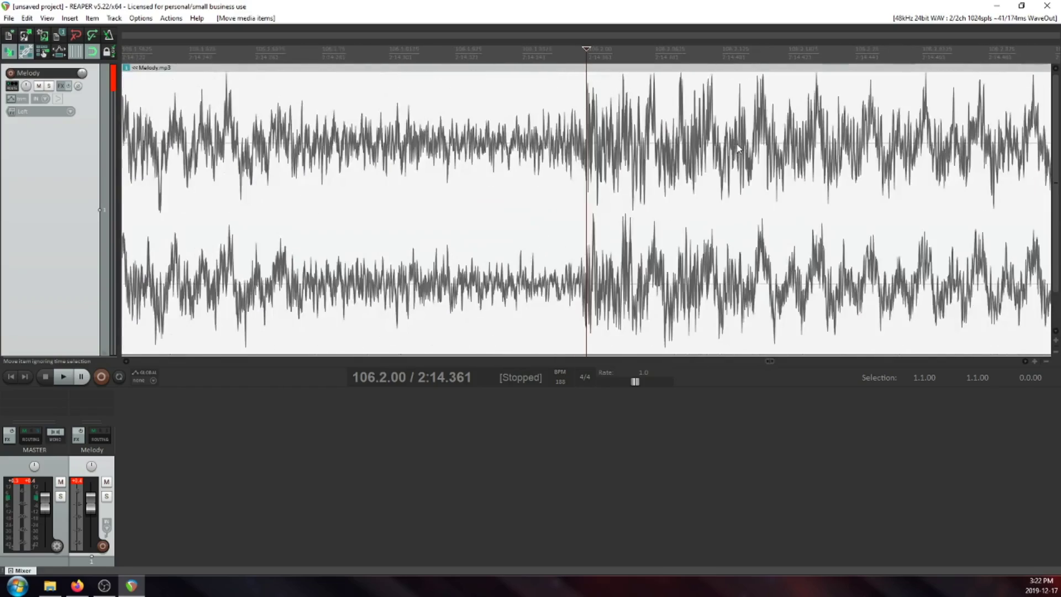
{"action": "scroll", "coordinate": [739, 149], "scroll_direction": "down", "scroll_amount": 6}
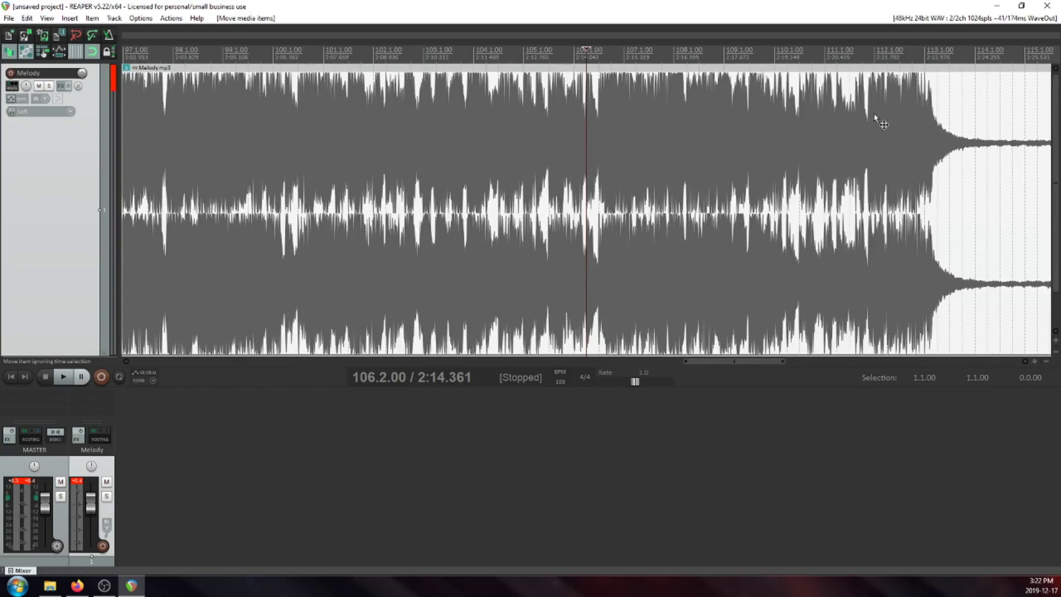
- Examine the waveform near the song's ending against the grid at 112.1.00 and 111.2.00
{"action": "left_click", "coordinate": [874, 113]}
{"action": "scroll", "coordinate": [785, 180], "scroll_direction": "up", "scroll_amount": 4}
{"action": "scroll", "coordinate": [785, 181], "scroll_direction": "up", "scroll_amount": 3}
{"action": "scroll", "coordinate": [762, 163], "scroll_direction": "down", "scroll_amount": 4}
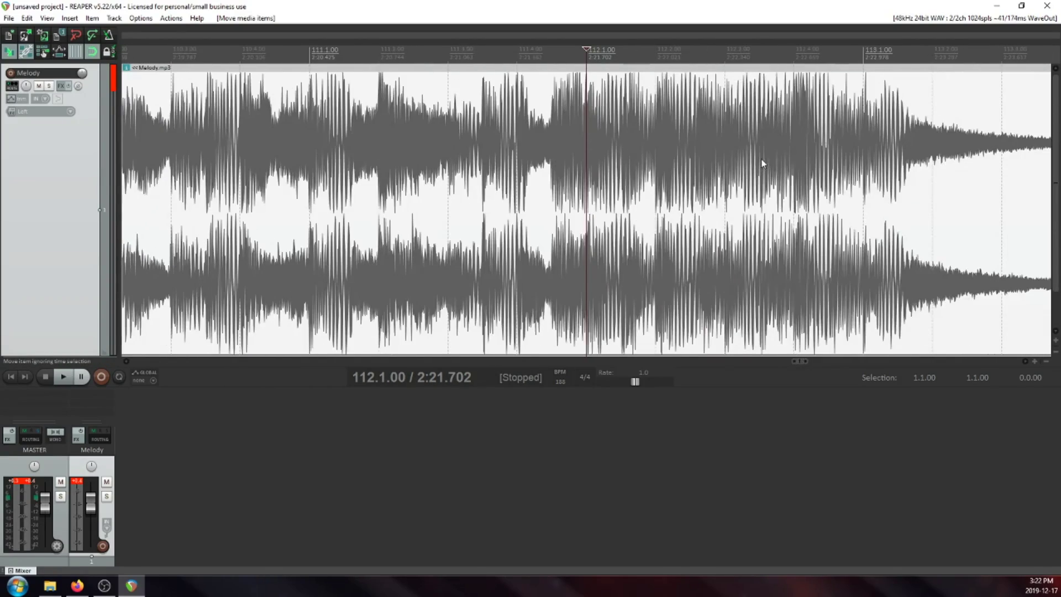
{"action": "left_click", "coordinate": [377, 138]}
{"action": "scroll", "coordinate": [377, 138], "scroll_direction": "up", "scroll_amount": 3}
{"action": "scroll", "coordinate": [774, 142], "scroll_direction": "down", "scroll_amount": 8}
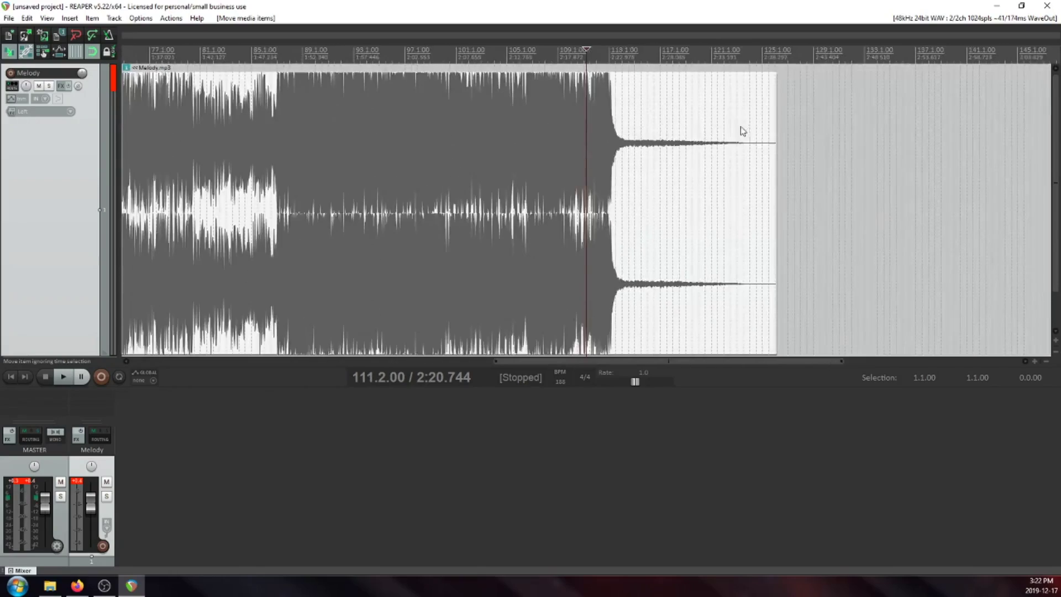
- Examine the onsets in bar 28 closely, at beats 28.1.00 and 28.2.00
{"action": "scroll", "coordinate": [610, 111], "scroll_direction": "down", "scroll_amount": 2}
{"action": "left_click", "coordinate": [296, 116]}
{"action": "scroll", "coordinate": [617, 217], "scroll_direction": "up", "scroll_amount": 8}
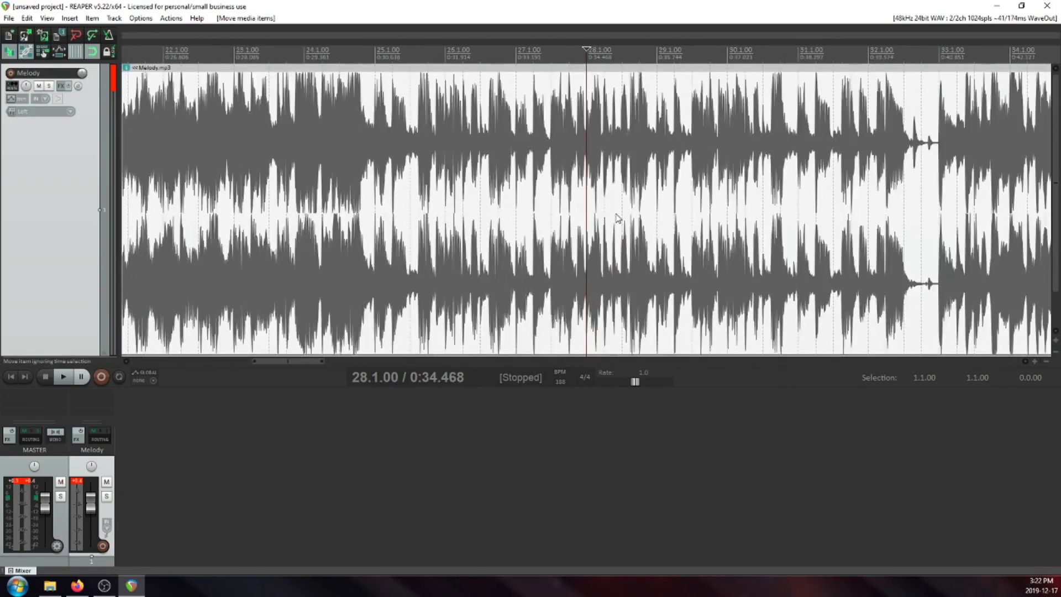
{"action": "scroll", "coordinate": [617, 217], "scroll_direction": "up", "scroll_amount": 10}
{"action": "scroll", "coordinate": [630, 216], "scroll_direction": "down", "scroll_amount": 6}
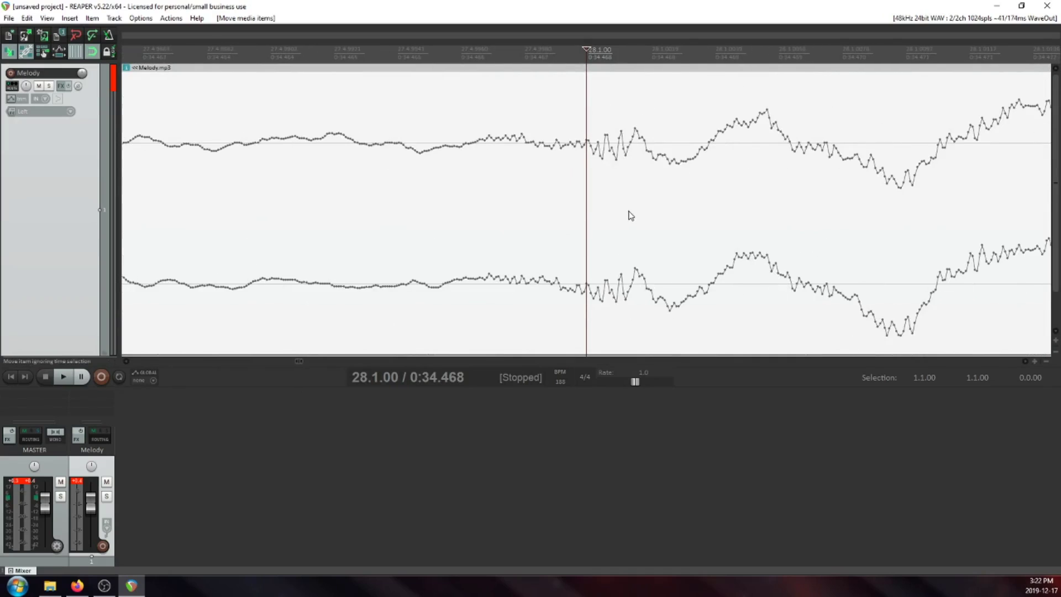
{"action": "left_click", "coordinate": [767, 167]}
{"action": "scroll", "coordinate": [740, 202], "scroll_direction": "up", "scroll_amount": 6}
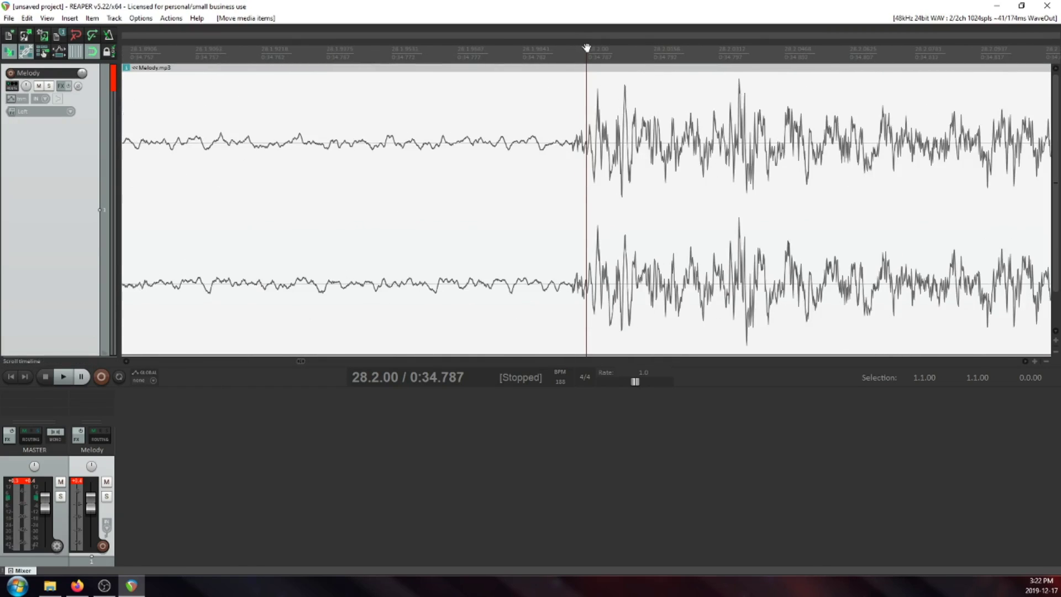
- Split the Melody item at the onset just before the 28.2.00 grid line (0:34.786) and delete the part before the split
{"action": "left_click_drag", "start_coordinate": [580, 48], "coordinate": [575, 48]}
{"action": "key", "text": "s"}
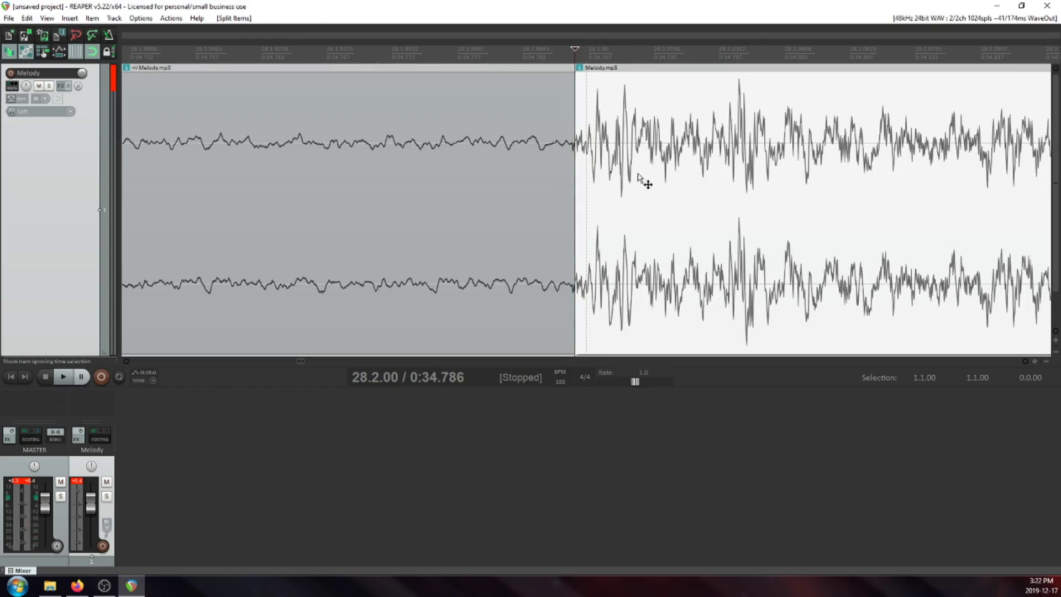
{"action": "scroll", "coordinate": [378, 185], "scroll_direction": "down", "scroll_amount": 8}
{"action": "left_click", "coordinate": [467, 152]}
{"action": "key", "text": "Delete"}
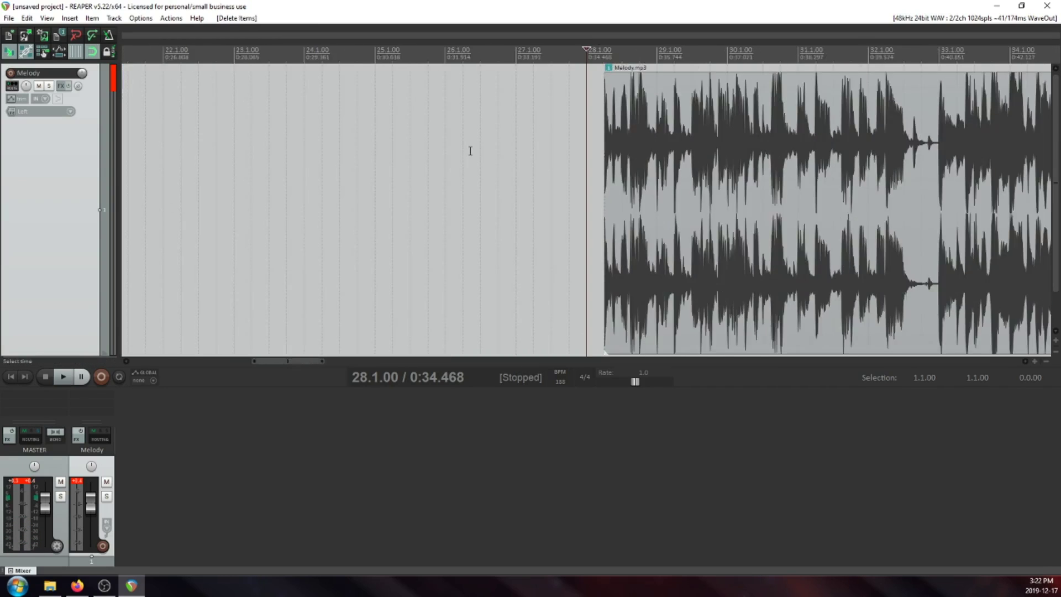
- Extend the start of the remaining Melody item back to the project start at 1.1.00
{"action": "scroll", "coordinate": [470, 151], "scroll_direction": "down", "scroll_amount": 5}
{"action": "left_click_drag", "start_coordinate": [472, 128], "coordinate": [2, 139]}
{"action": "left_click", "coordinate": [178, 111]}
- Check the restored intro's waveform against the grid at 6.1.00 and 13.3.00
{"action": "scroll", "coordinate": [184, 111], "scroll_direction": "up", "scroll_amount": 5}
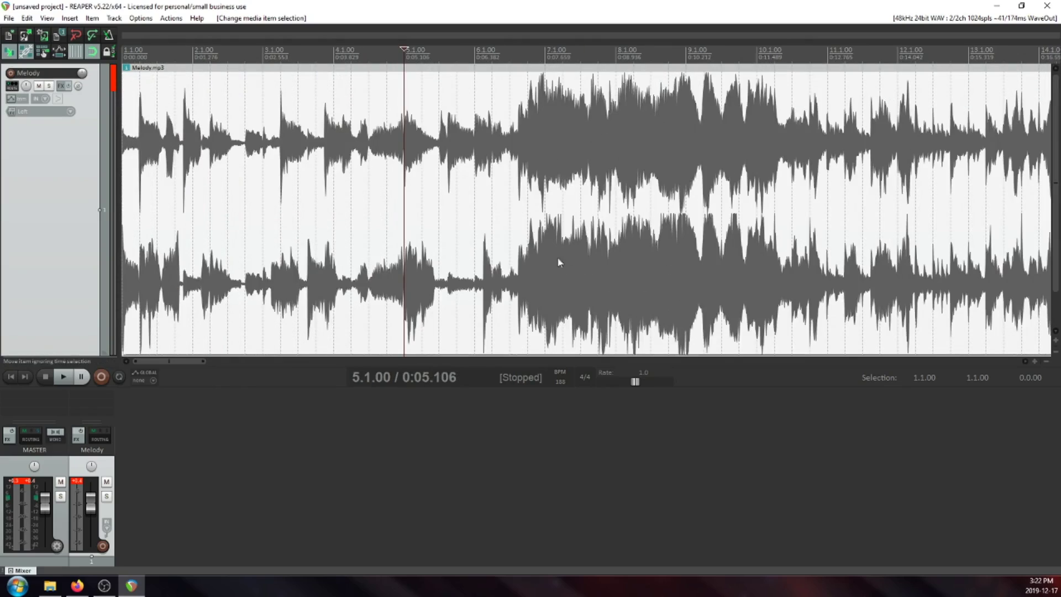
{"action": "key", "text": "Page_Down"}
{"action": "scroll", "coordinate": [525, 241], "scroll_direction": "up", "scroll_amount": 5}
{"action": "scroll", "coordinate": [627, 221], "scroll_direction": "down", "scroll_amount": 8}
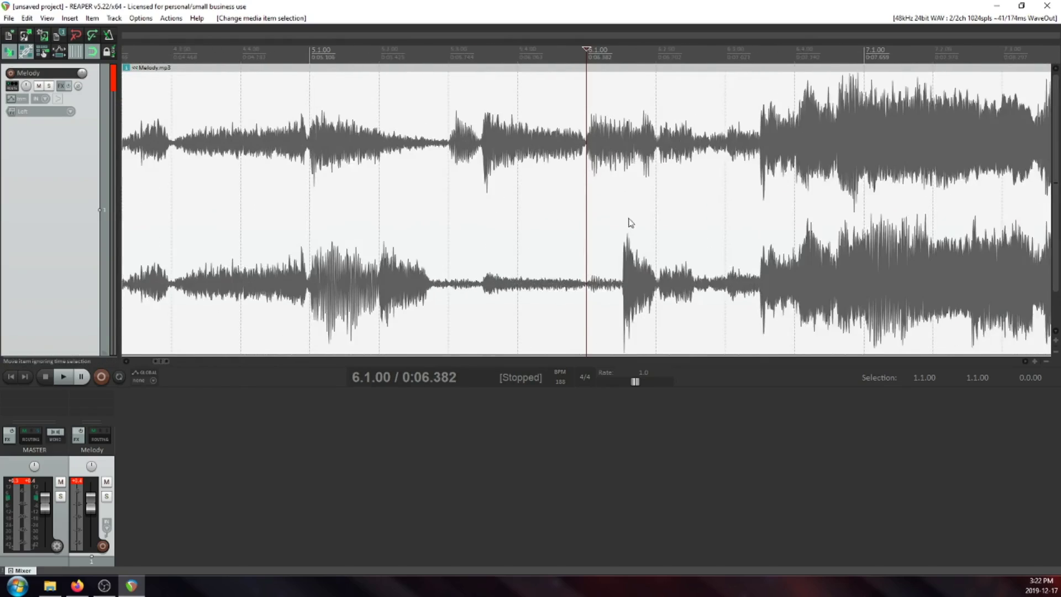
{"action": "left_click", "coordinate": [439, 113]}
{"action": "scroll", "coordinate": [491, 207], "scroll_direction": "up", "scroll_amount": 5}
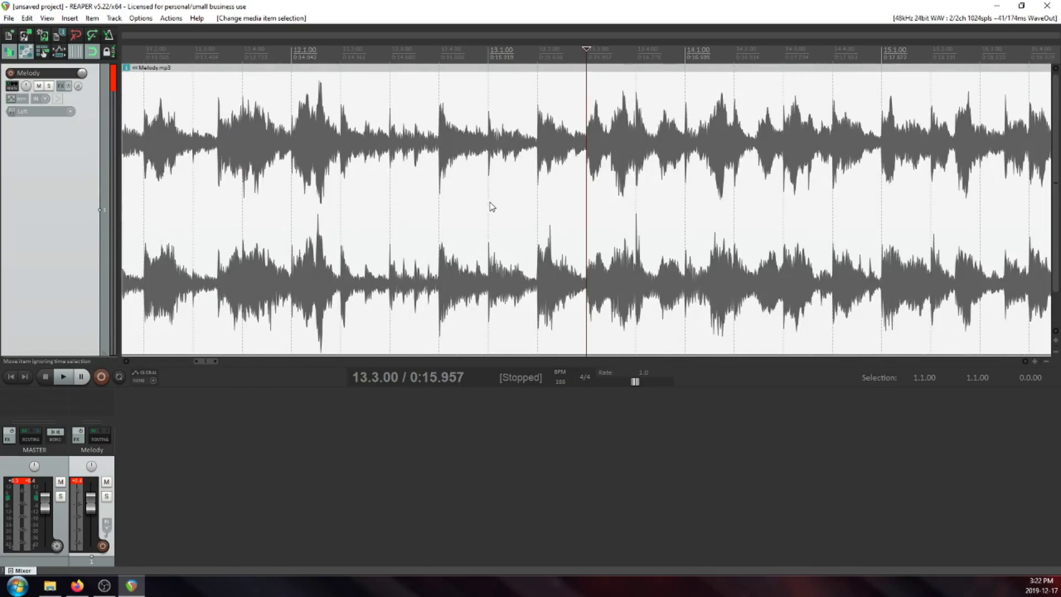
- Compare the beat onsets with the grid lines at 13.2.00, 13.1.00 and 23.2.00
{"action": "left_click", "coordinate": [521, 168]}
{"action": "scroll", "coordinate": [536, 190], "scroll_direction": "up", "scroll_amount": 5}
{"action": "scroll", "coordinate": [547, 171], "scroll_direction": "down", "scroll_amount": 4}
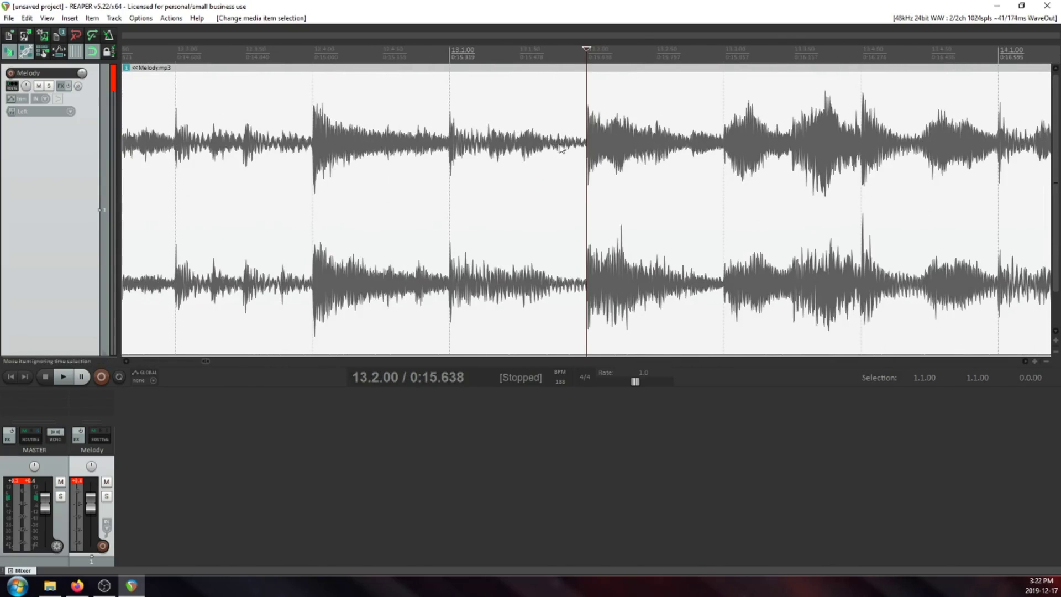
{"action": "left_click", "coordinate": [449, 169]}
{"action": "scroll", "coordinate": [461, 194], "scroll_direction": "up", "scroll_amount": 4}
{"action": "scroll", "coordinate": [680, 204], "scroll_direction": "down", "scroll_amount": 8}
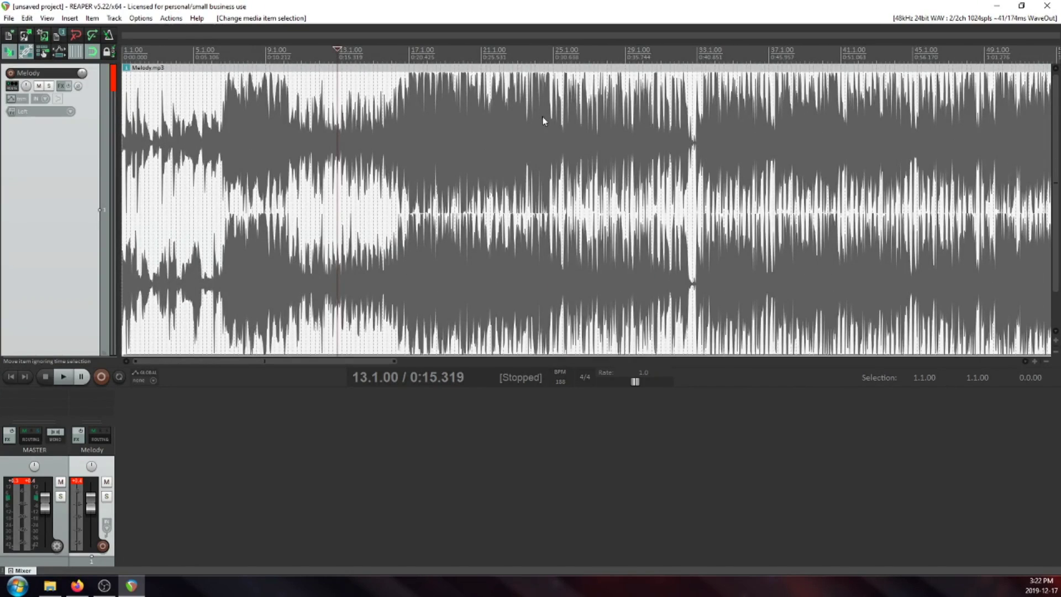
{"action": "left_click", "coordinate": [520, 139]}
{"action": "scroll", "coordinate": [520, 138], "scroll_direction": "up", "scroll_amount": 4}
{"action": "scroll", "coordinate": [592, 131], "scroll_direction": "down", "scroll_amount": 4}
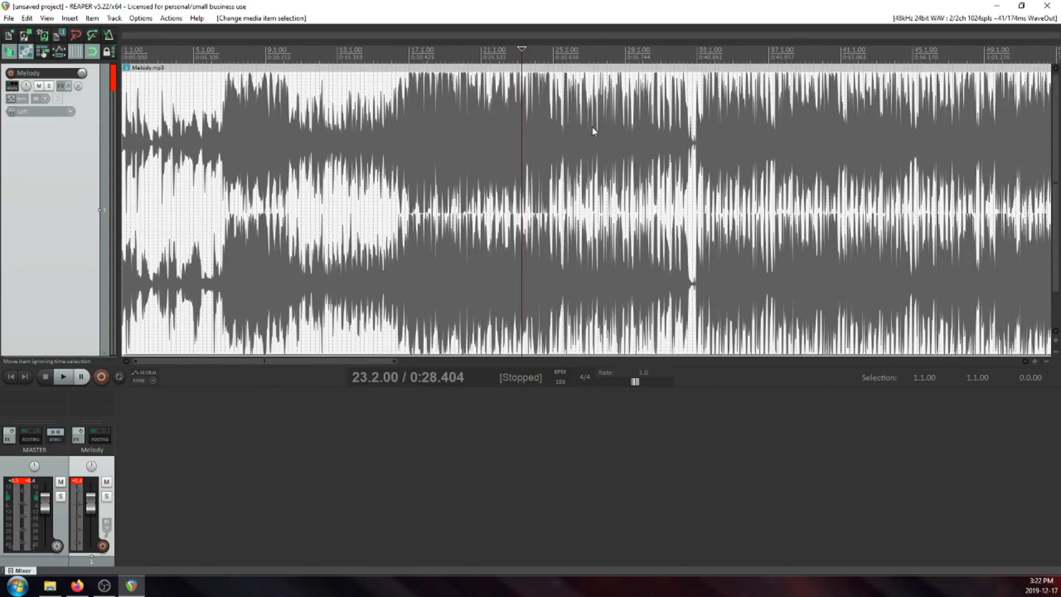
- Return to the project start and play the song from 1.1.00
{"action": "scroll", "coordinate": [592, 130], "scroll_direction": "down", "scroll_amount": 1}
{"action": "left_click", "coordinate": [12, 377]}
{"action": "scroll", "coordinate": [332, 138], "scroll_direction": "up", "scroll_amount": 7}
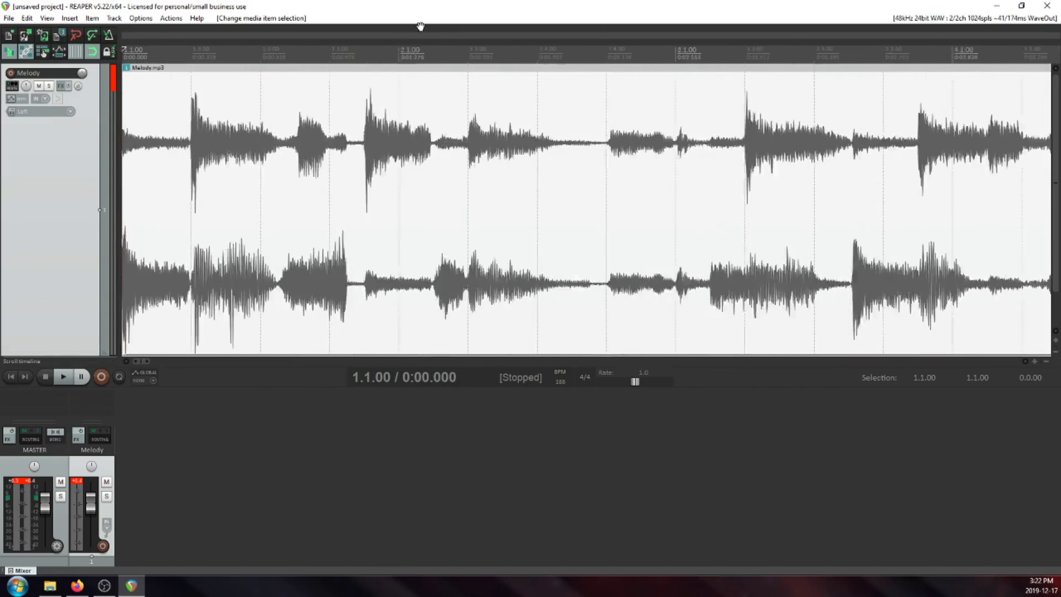
{"action": "scroll", "coordinate": [402, 130], "scroll_direction": "up", "scroll_amount": 2}
{"action": "scroll", "coordinate": [454, 99], "scroll_direction": "down", "scroll_amount": 6}
{"action": "key", "text": "space"}
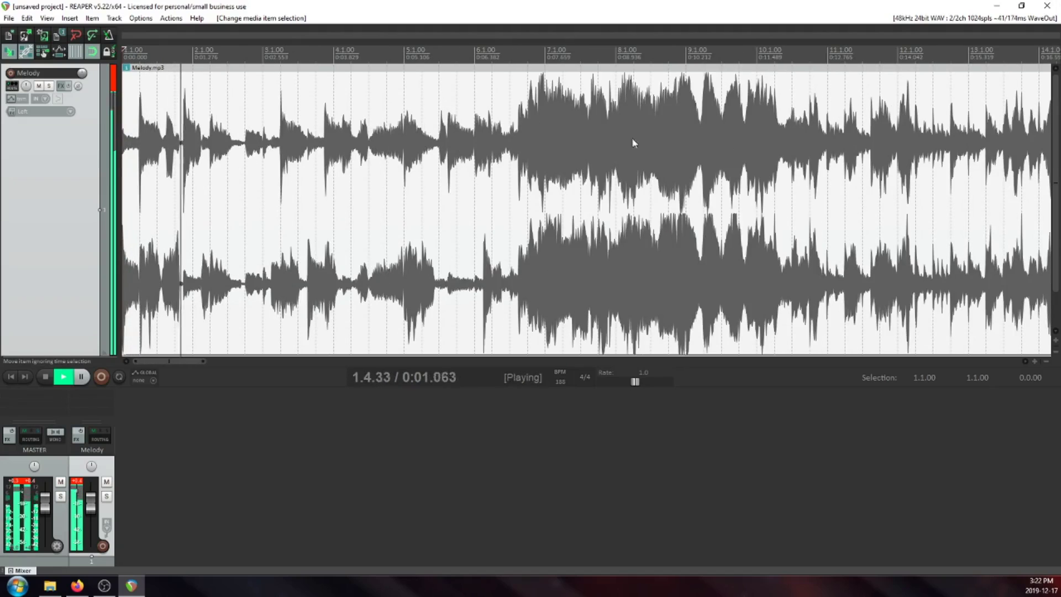
{"action": "scroll", "coordinate": [634, 144], "scroll_direction": "up", "scroll_amount": 3}
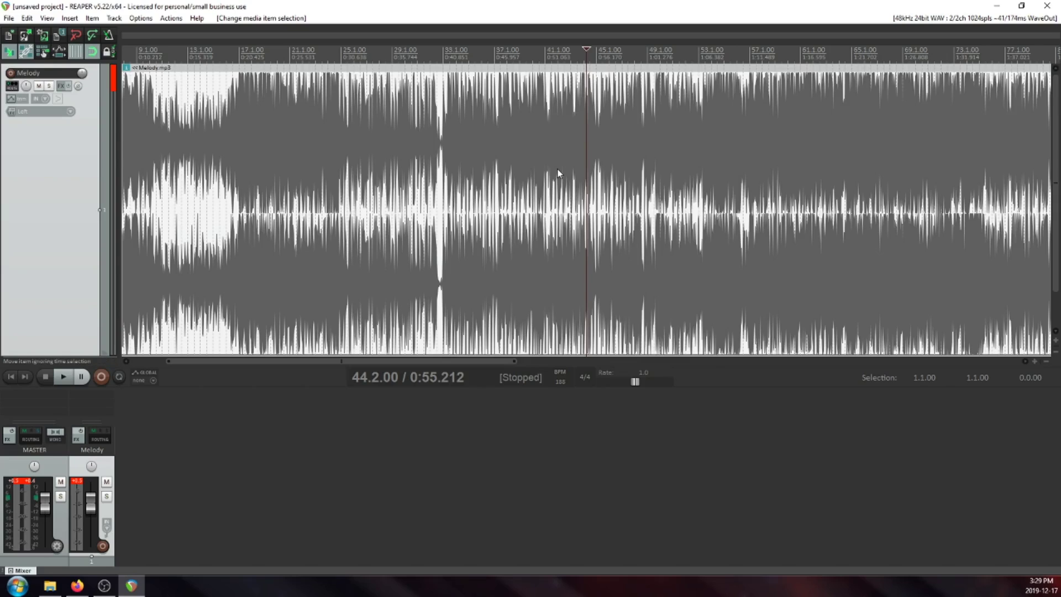
- Listen to the song from 44.2.00 and from just before 49.1.00 to find a phrase change
{"action": "scroll", "coordinate": [558, 173], "scroll_direction": "down", "scroll_amount": 2}
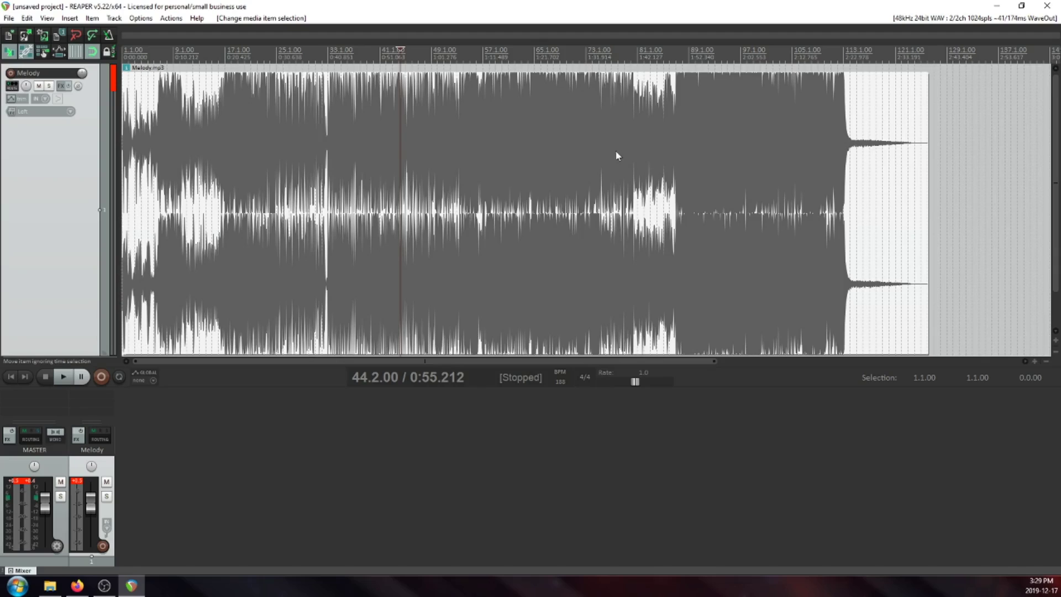
{"action": "scroll", "coordinate": [608, 152], "scroll_direction": "up", "scroll_amount": 1}
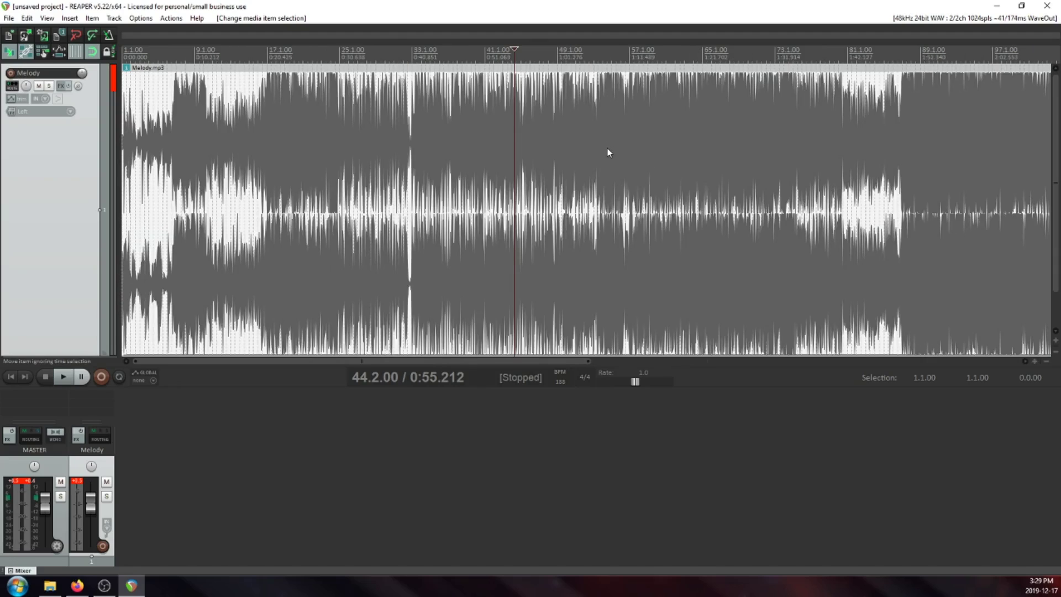
{"action": "scroll", "coordinate": [641, 147], "scroll_direction": "up", "scroll_amount": 2}
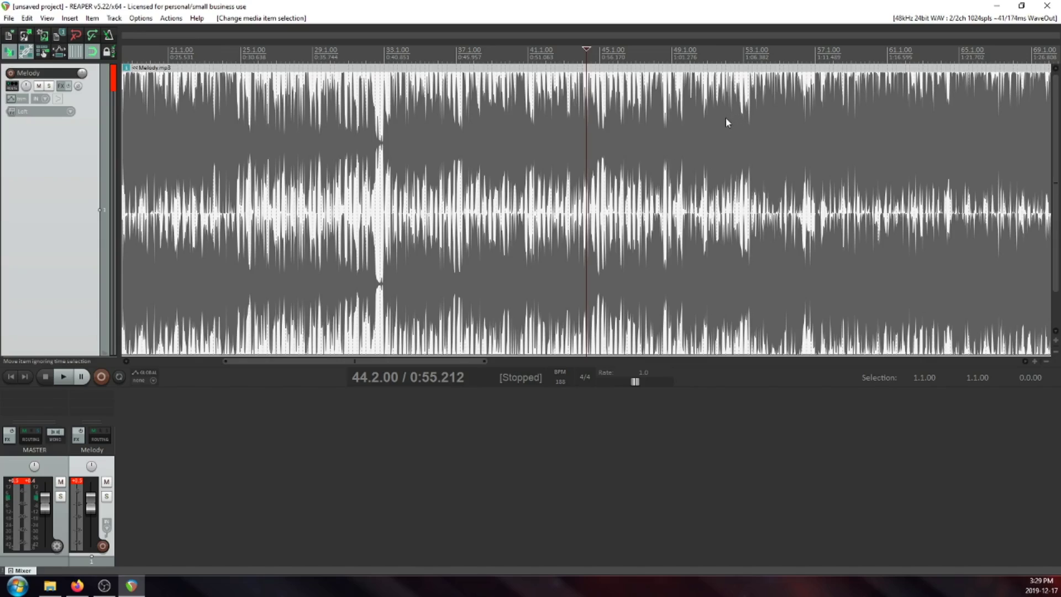
{"action": "key", "text": "space"}
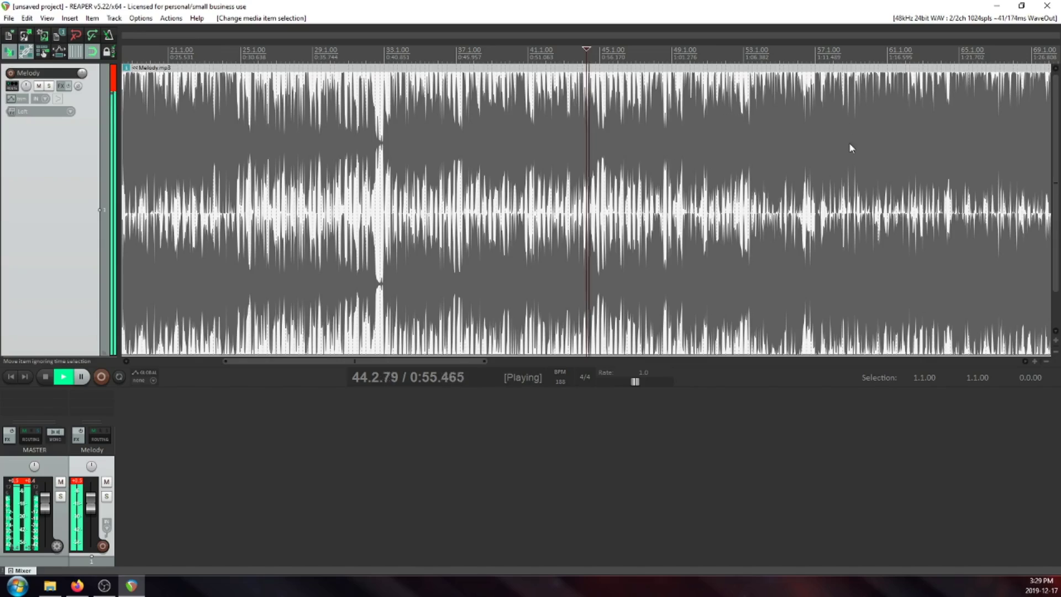
{"action": "key", "text": "space"}
{"action": "left_click", "coordinate": [695, 124]}
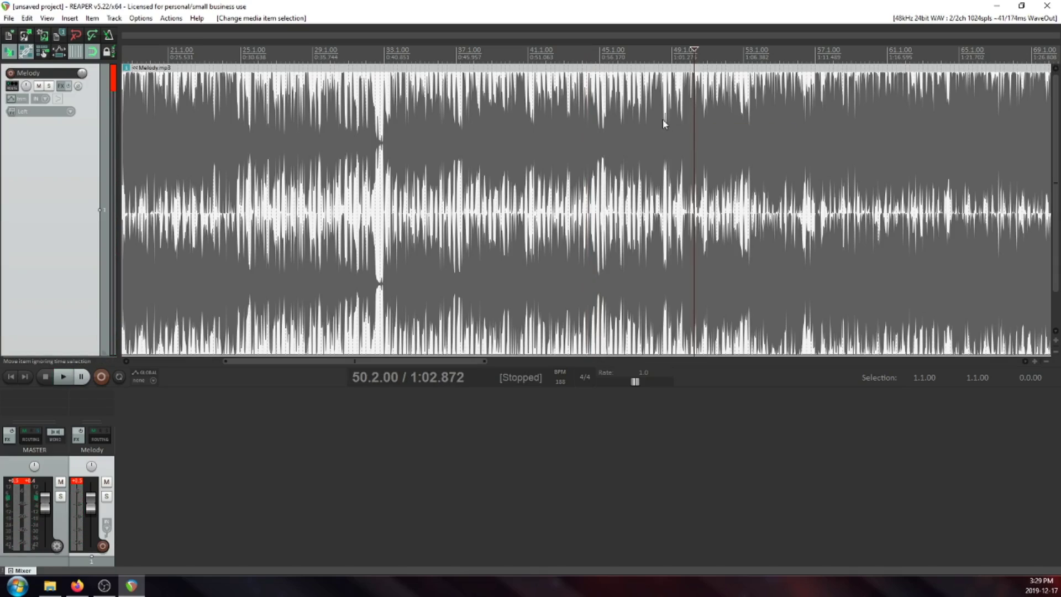
{"action": "left_click", "coordinate": [662, 121]}
{"action": "key", "text": "space"}
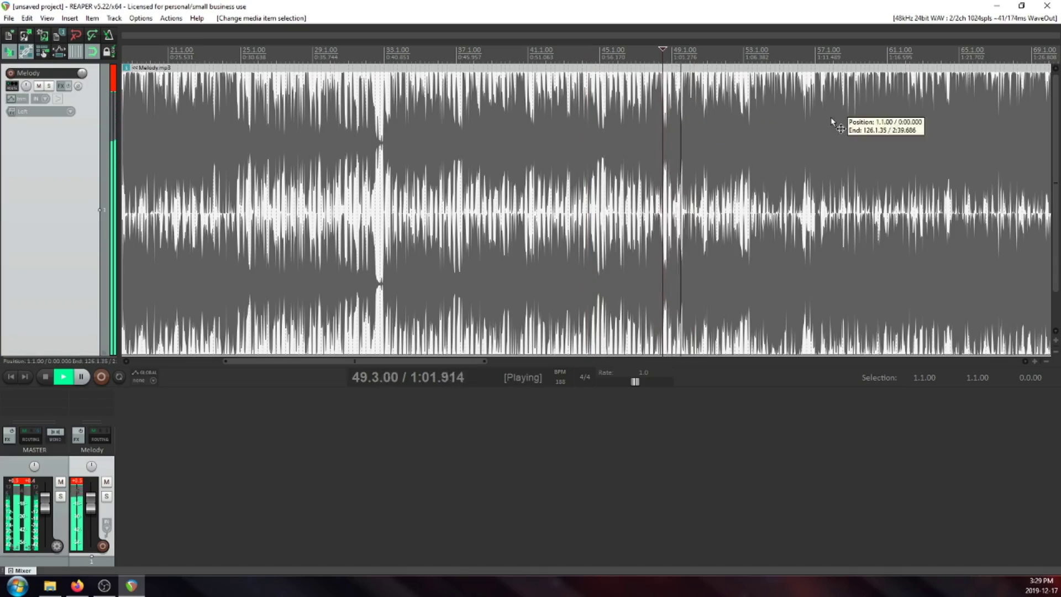
{"action": "scroll", "coordinate": [808, 123], "scroll_direction": "up", "scroll_amount": 3}
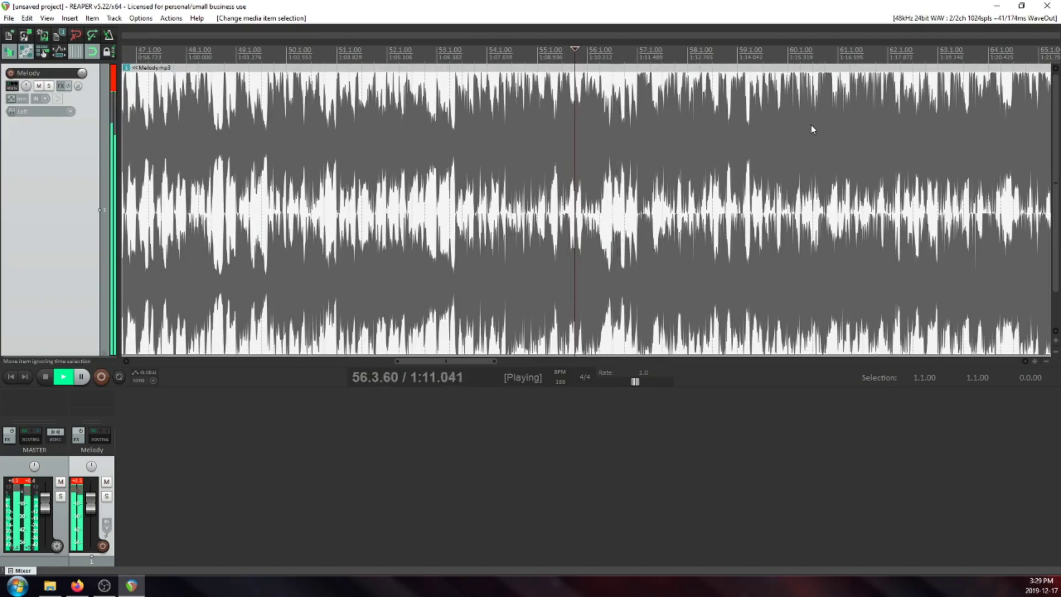
{"action": "key", "text": "space"}
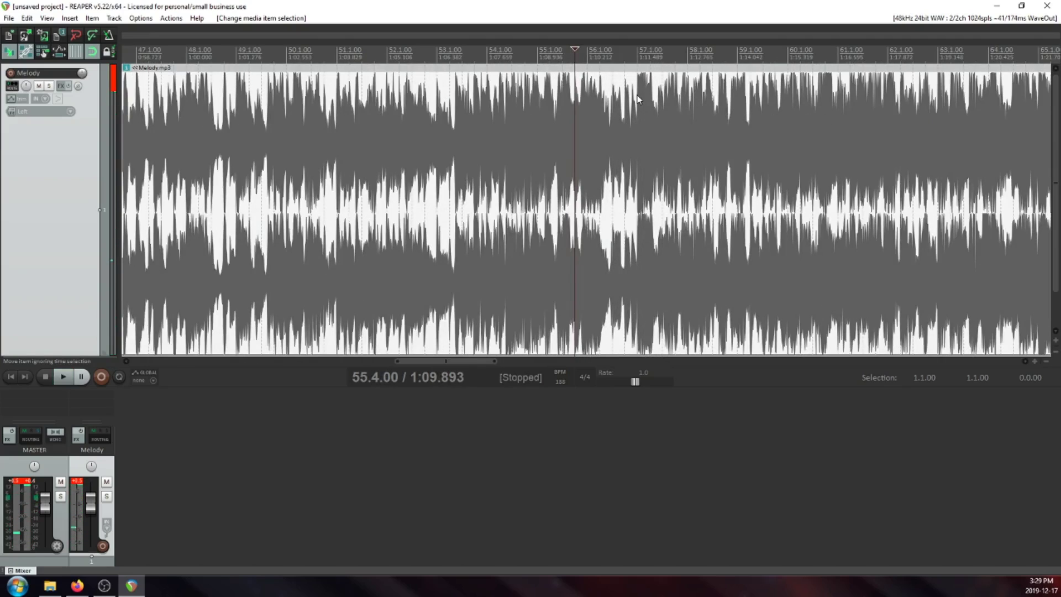
- Split the Melody item at the phrase start at 57.1.00
{"action": "left_click", "coordinate": [638, 96]}
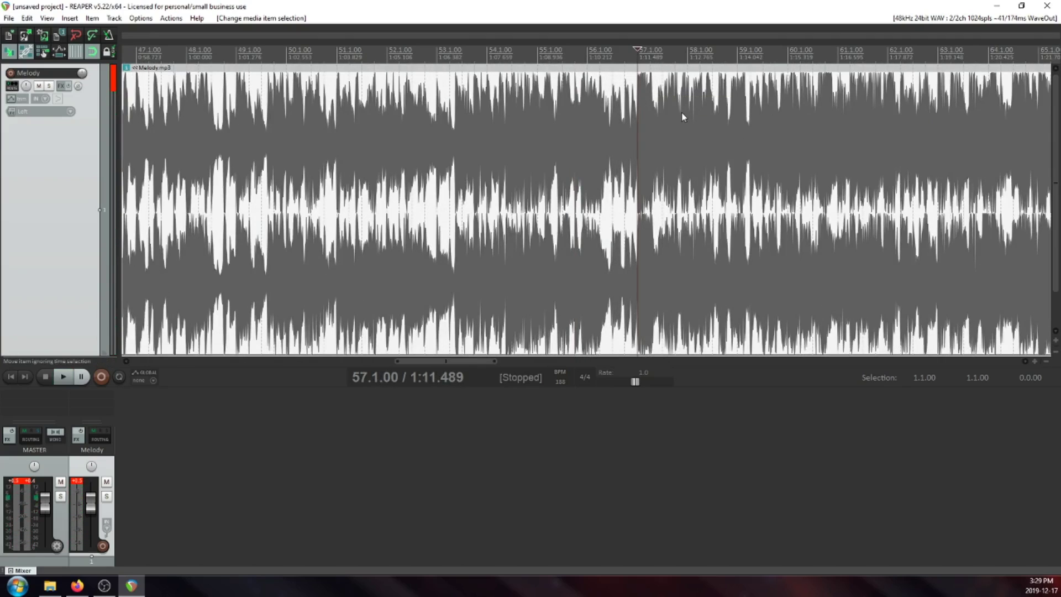
{"action": "scroll", "coordinate": [682, 106], "scroll_direction": "up", "scroll_amount": 1}
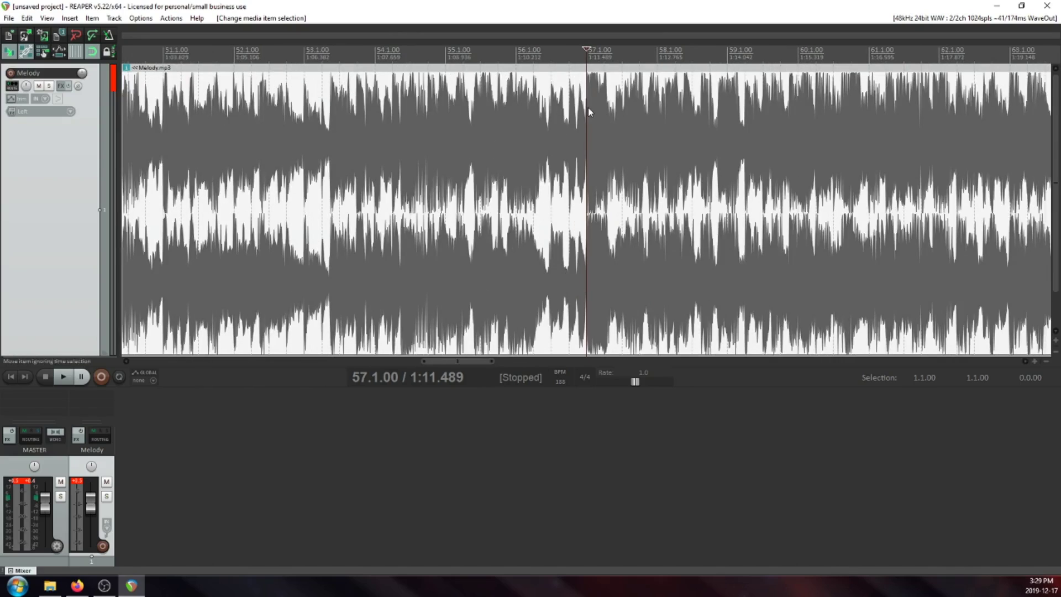
{"action": "left_click", "coordinate": [639, 98]}
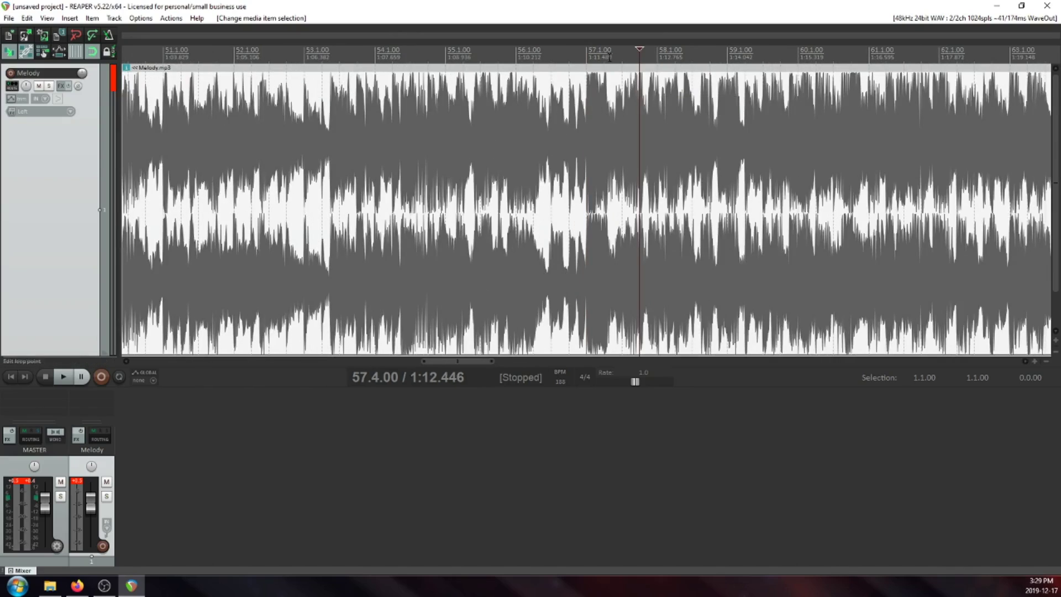
{"action": "left_click", "coordinate": [587, 106]}
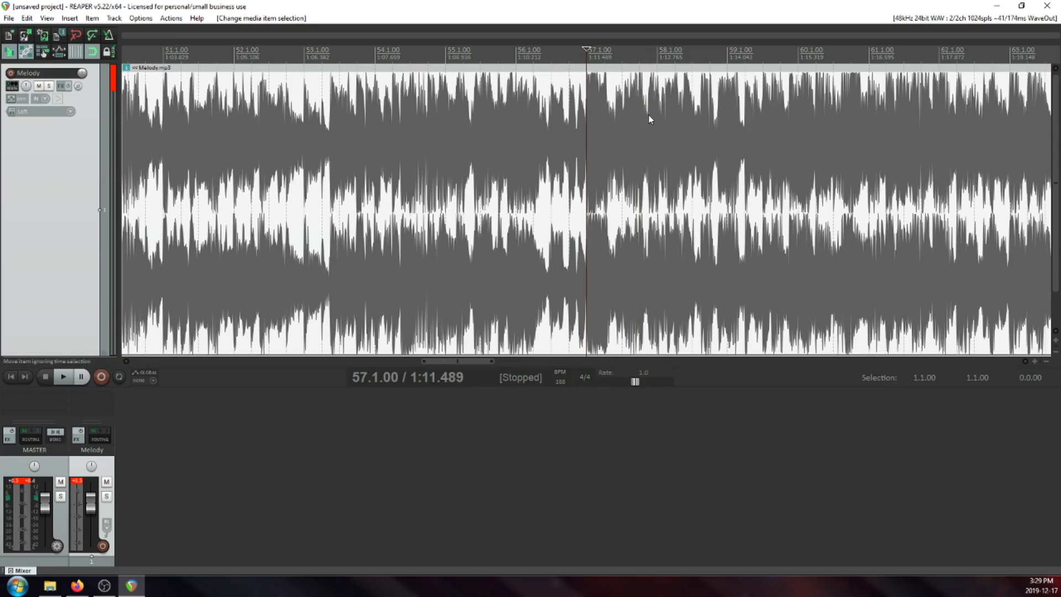
{"action": "key", "text": "s"}
- Listen to the passages after the split, including from 85.4.00, to find where the final section begins
{"action": "key", "text": "space"}
{"action": "scroll", "coordinate": [727, 124], "scroll_direction": "down", "scroll_amount": 4}
{"action": "key", "text": "space"}
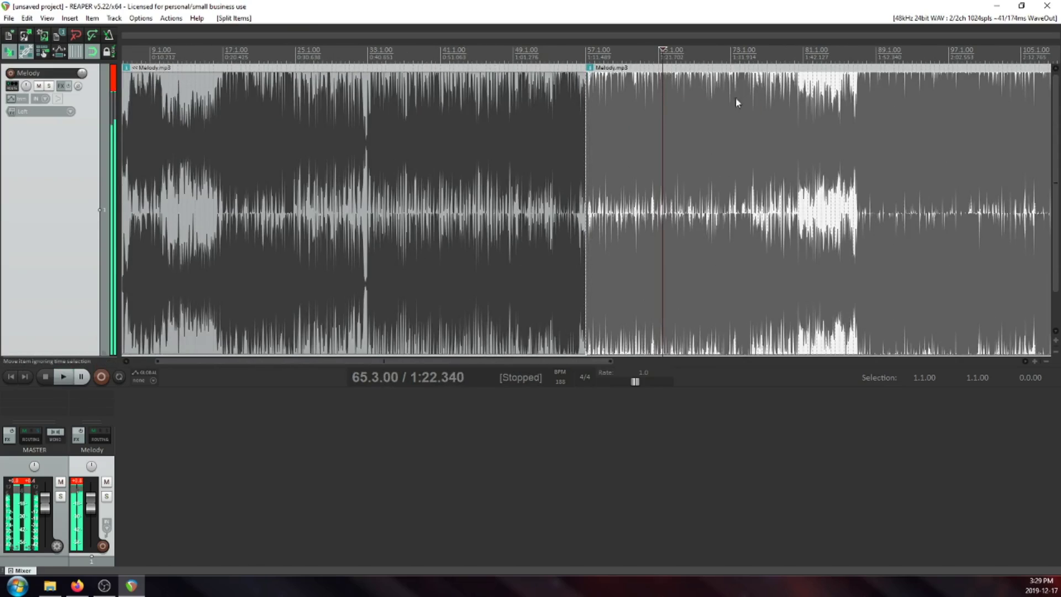
{"action": "key", "text": "space"}
{"action": "left_click", "coordinate": [824, 109]}
{"action": "scroll", "coordinate": [811, 130], "scroll_direction": "up", "scroll_amount": 4}
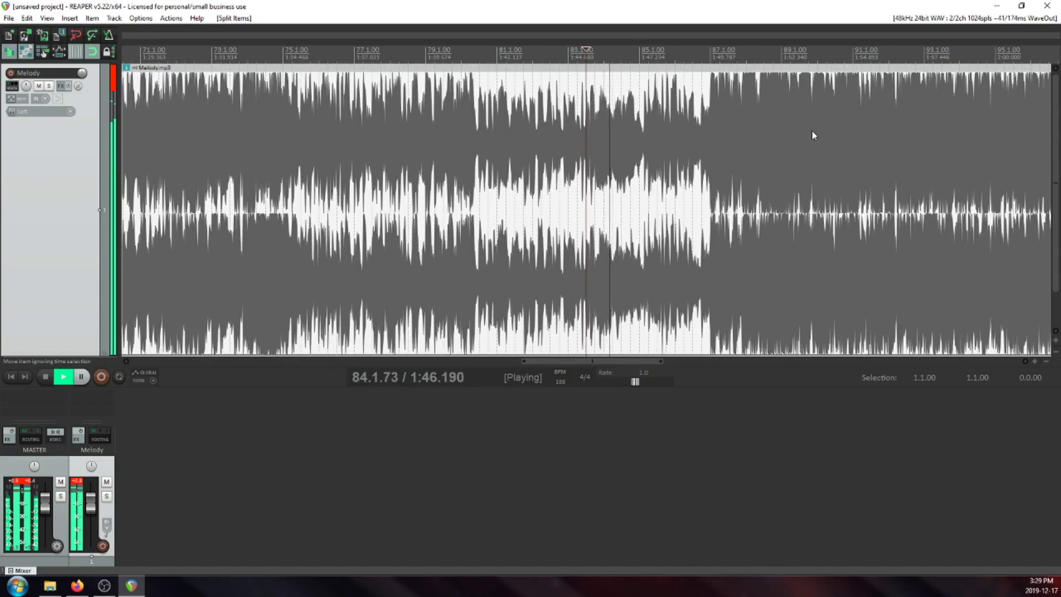
{"action": "key", "text": "space"}
{"action": "left_click", "coordinate": [673, 119]}
{"action": "key", "text": "space"}
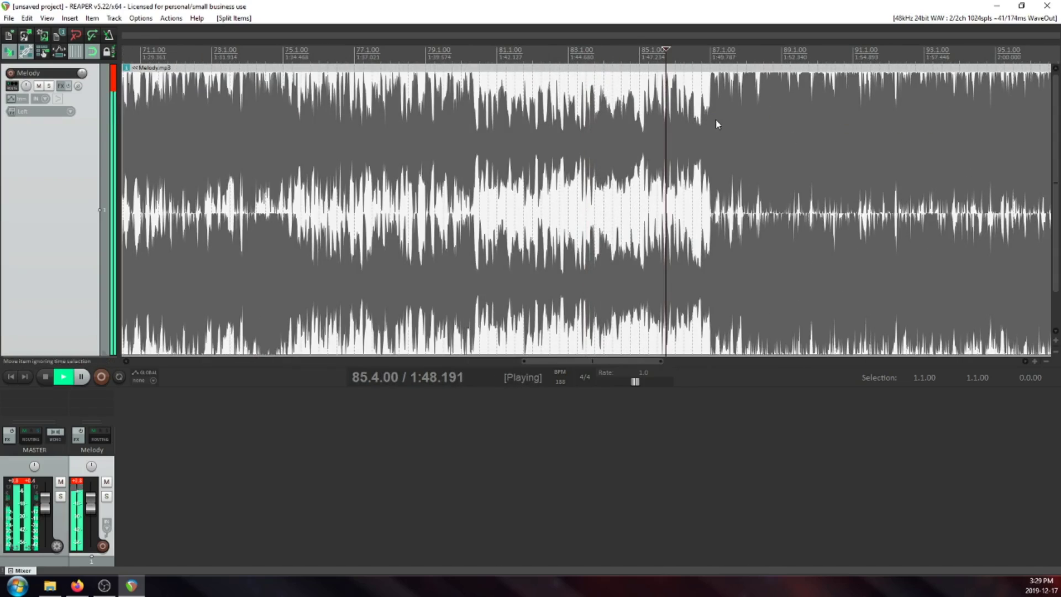
{"action": "scroll", "coordinate": [744, 113], "scroll_direction": "down", "scroll_amount": 2}
{"action": "scroll", "coordinate": [745, 112], "scroll_direction": "up", "scroll_amount": 5}
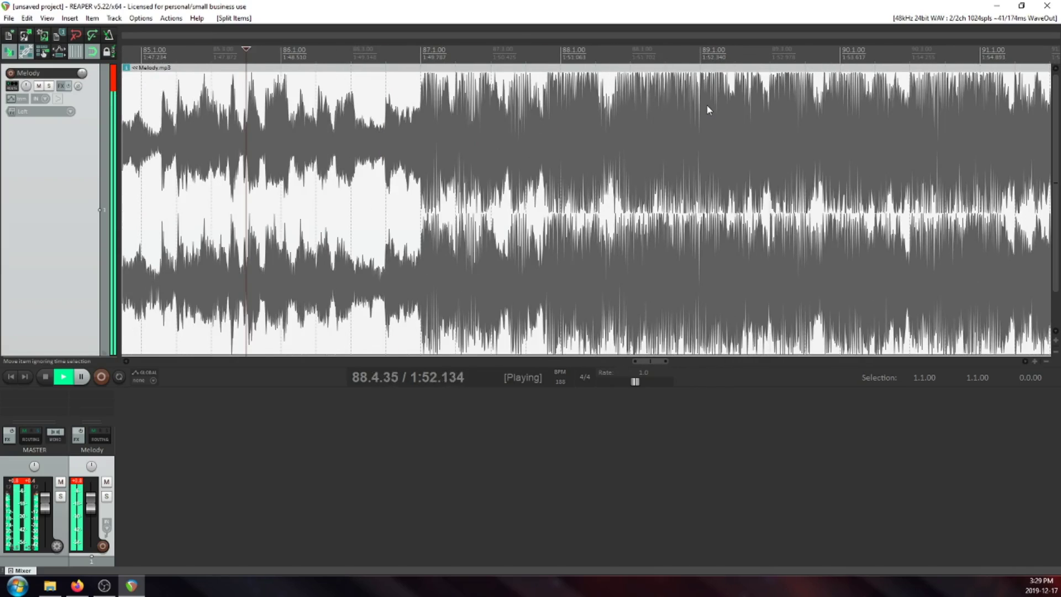
- Audition the beat around 88.1.00 and split the Melody item at 89.1.00
{"action": "key", "text": "space"}
{"action": "left_click", "coordinate": [711, 104]}
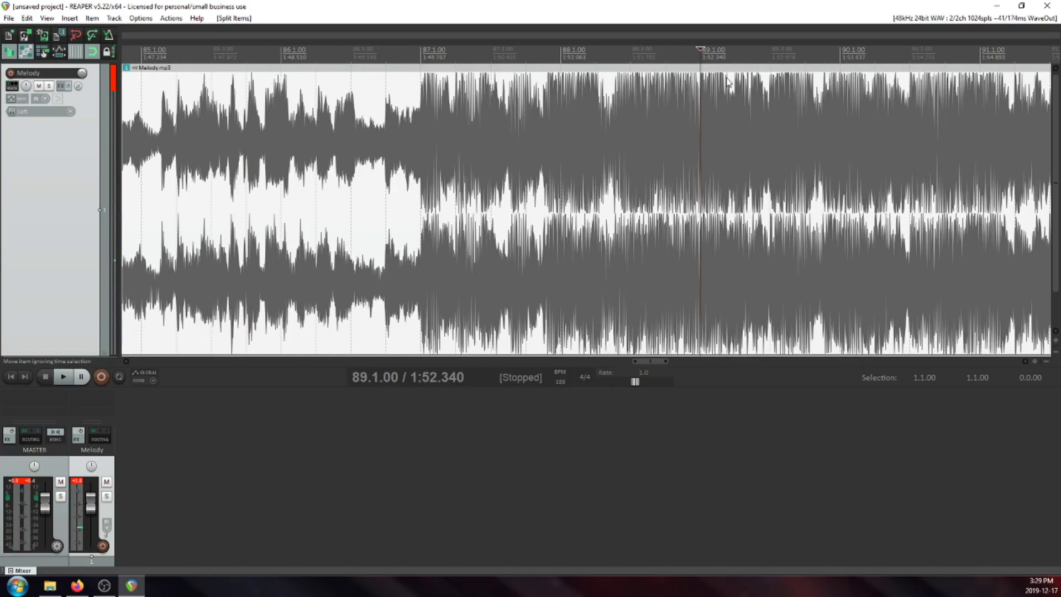
{"action": "left_click", "coordinate": [570, 123]}
{"action": "key", "text": "space"}
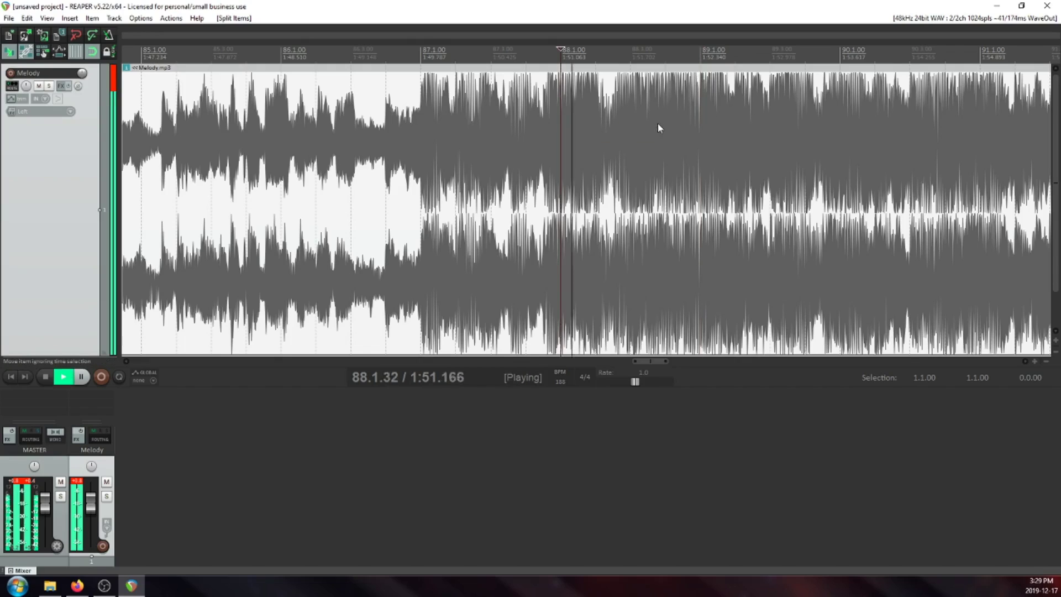
{"action": "left_click", "coordinate": [703, 114]}
{"action": "key", "text": "space"}
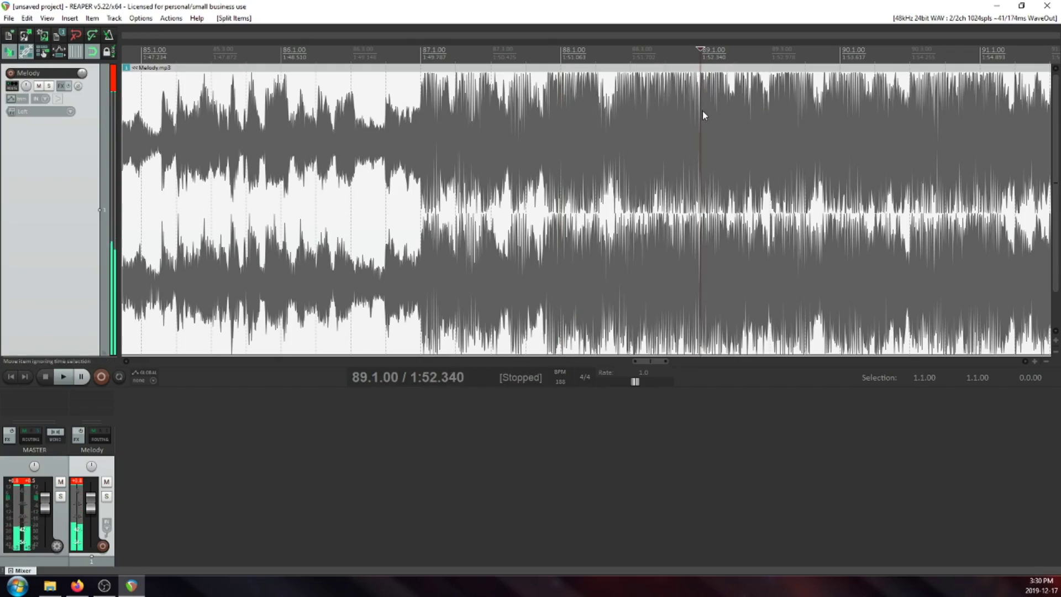
{"action": "key", "text": "s"}
- Delete the section between 57.1.00 and 89.1.00 and move the final section up to start at 57.1.00
{"action": "scroll", "coordinate": [702, 110], "scroll_direction": "down", "scroll_amount": 5}
{"action": "scroll", "coordinate": [702, 110], "scroll_direction": "down", "scroll_amount": 4}
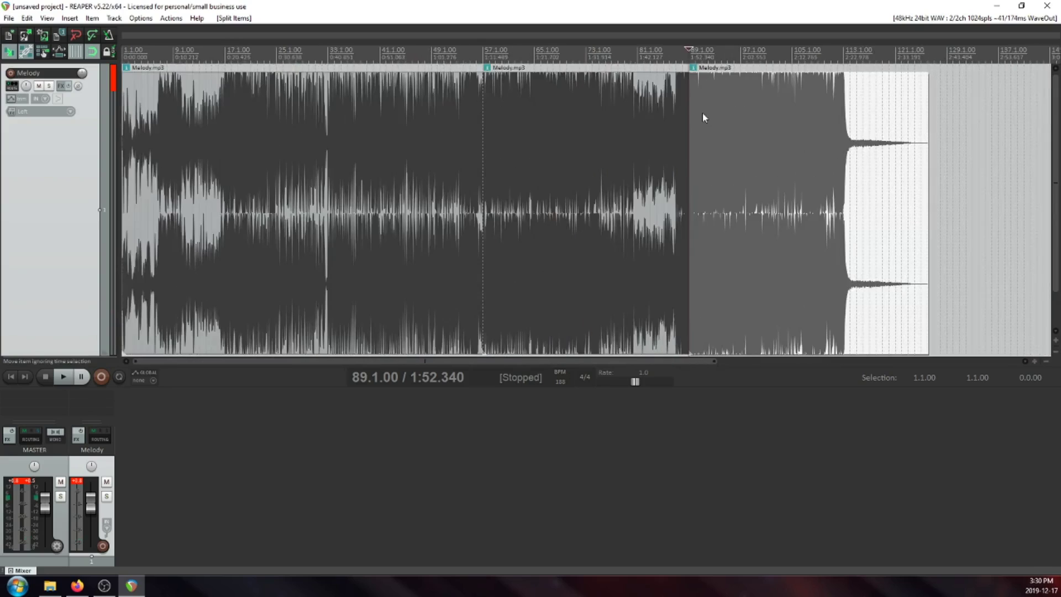
{"action": "left_click", "coordinate": [608, 128]}
{"action": "key", "text": "Delete"}
{"action": "left_click_drag", "start_coordinate": [722, 134], "coordinate": [571, 134]}
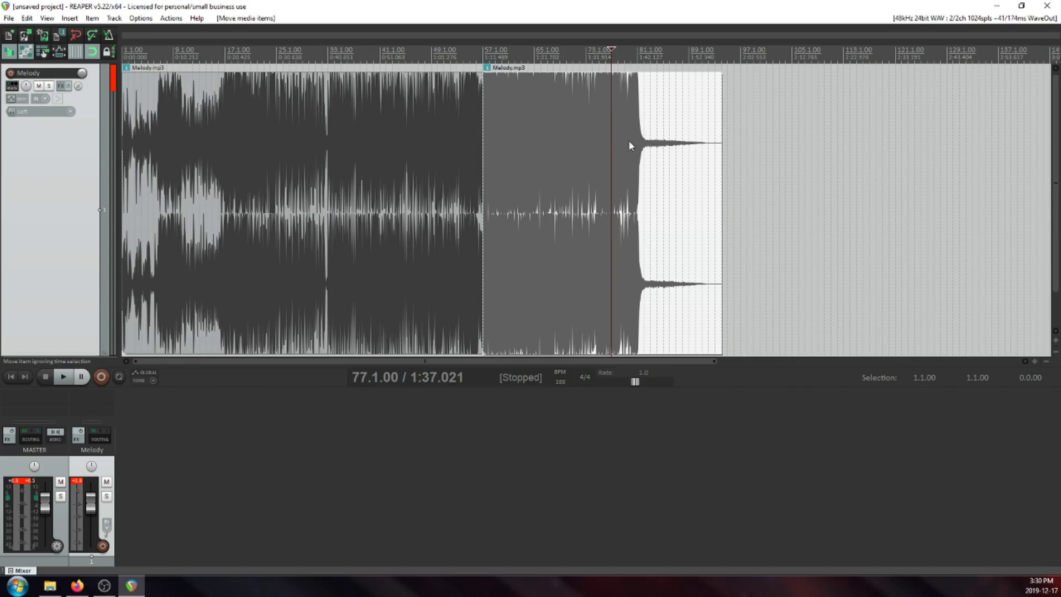
- Play from 52.3.00 across the join at 57.1.00 to check the transition
{"action": "left_click", "coordinate": [449, 109]}
{"action": "scroll", "coordinate": [592, 130], "scroll_direction": "up", "scroll_amount": 3}
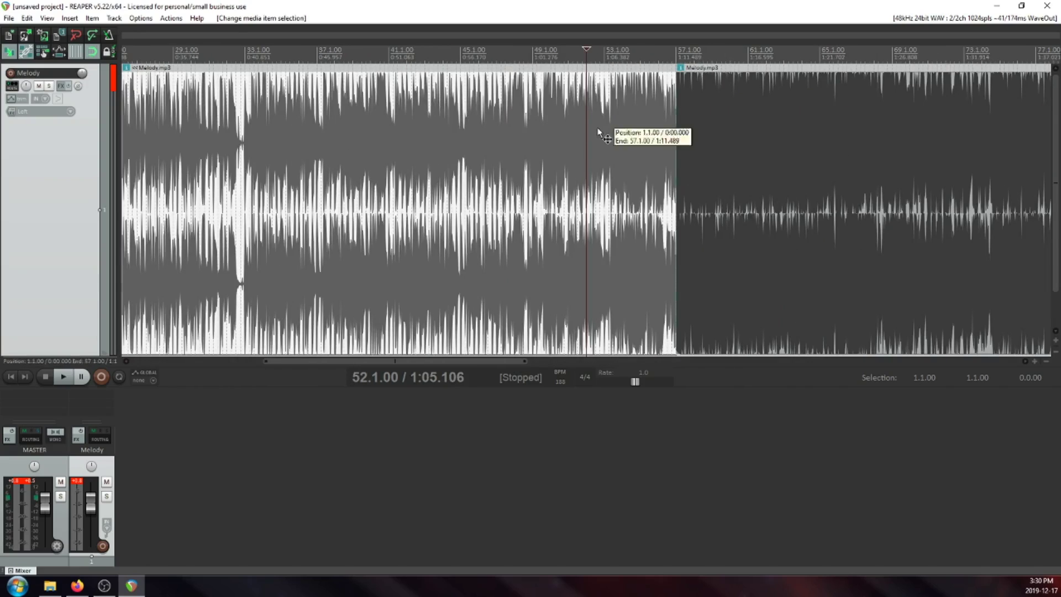
{"action": "key", "text": "space"}
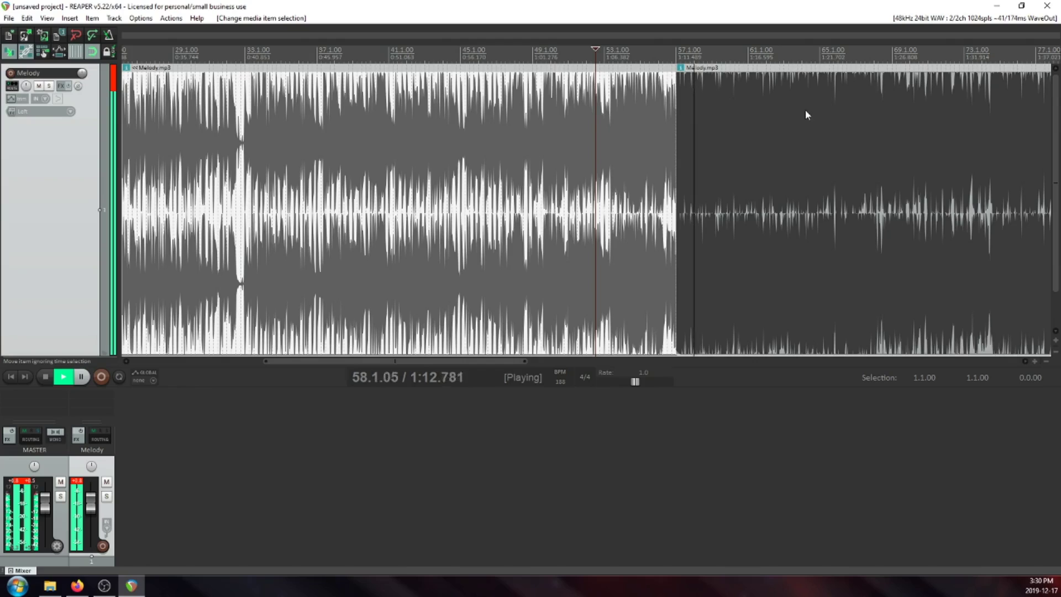
{"action": "scroll", "coordinate": [901, 123], "scroll_direction": "down", "scroll_amount": 2}
{"action": "key", "text": "space"}
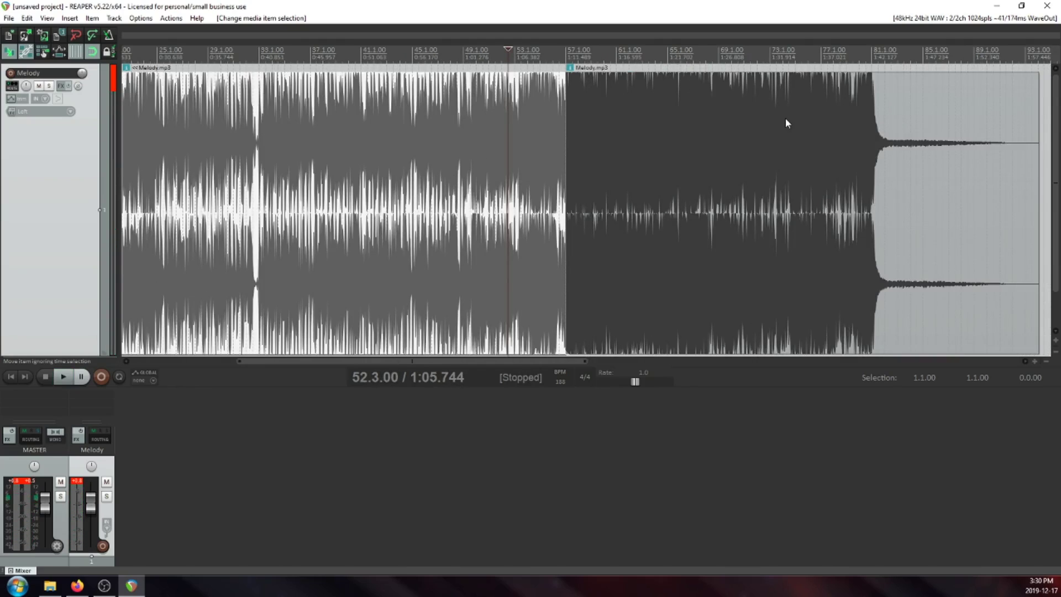
- Examine the join at 57.1.00 and the shortened final section against the grid
{"action": "left_click", "coordinate": [785, 118]}
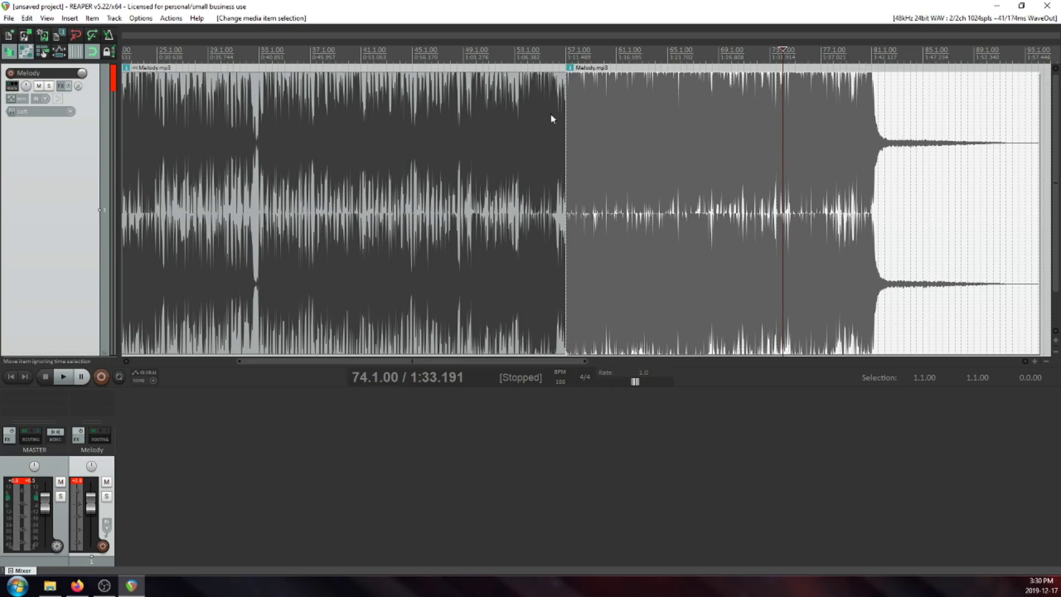
{"action": "scroll", "coordinate": [657, 120], "scroll_direction": "up", "scroll_amount": 2}
{"action": "scroll", "coordinate": [613, 119], "scroll_direction": "down", "scroll_amount": 3}
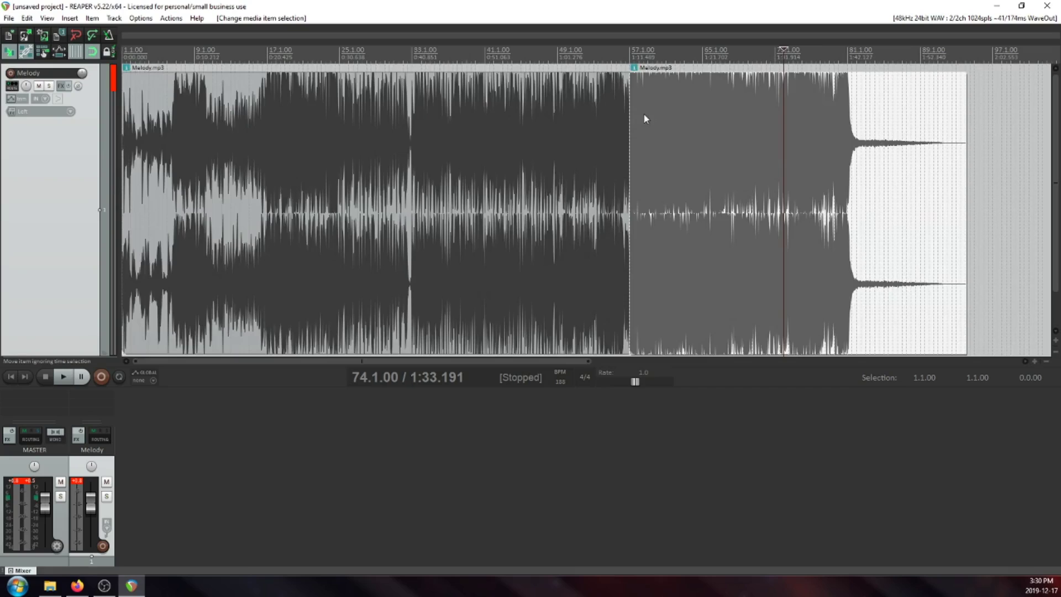
{"action": "left_click", "coordinate": [606, 105]}
{"action": "scroll", "coordinate": [652, 129], "scroll_direction": "up", "scroll_amount": 5}
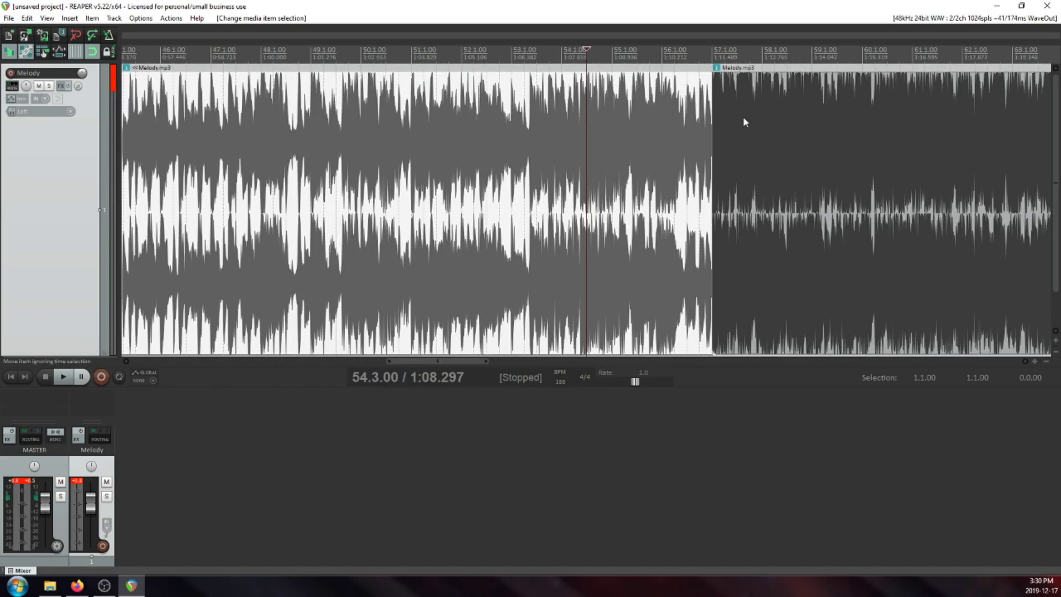
{"action": "scroll", "coordinate": [740, 119], "scroll_direction": "down", "scroll_amount": 6}
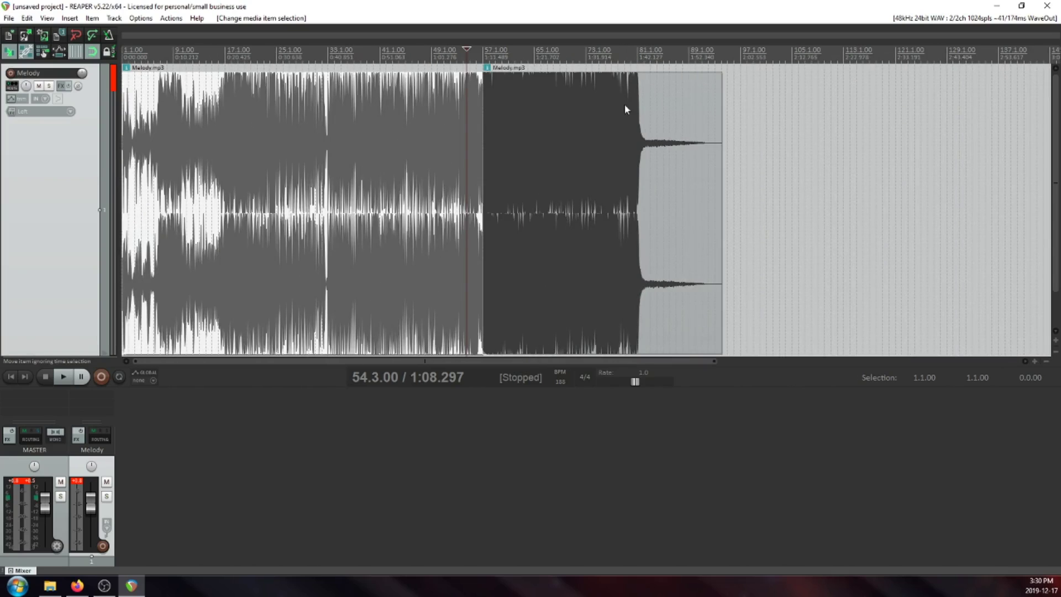
{"action": "left_click", "coordinate": [562, 111]}
{"action": "scroll", "coordinate": [547, 144], "scroll_direction": "up", "scroll_amount": 4}
{"action": "scroll", "coordinate": [608, 135], "scroll_direction": "down", "scroll_amount": 3}
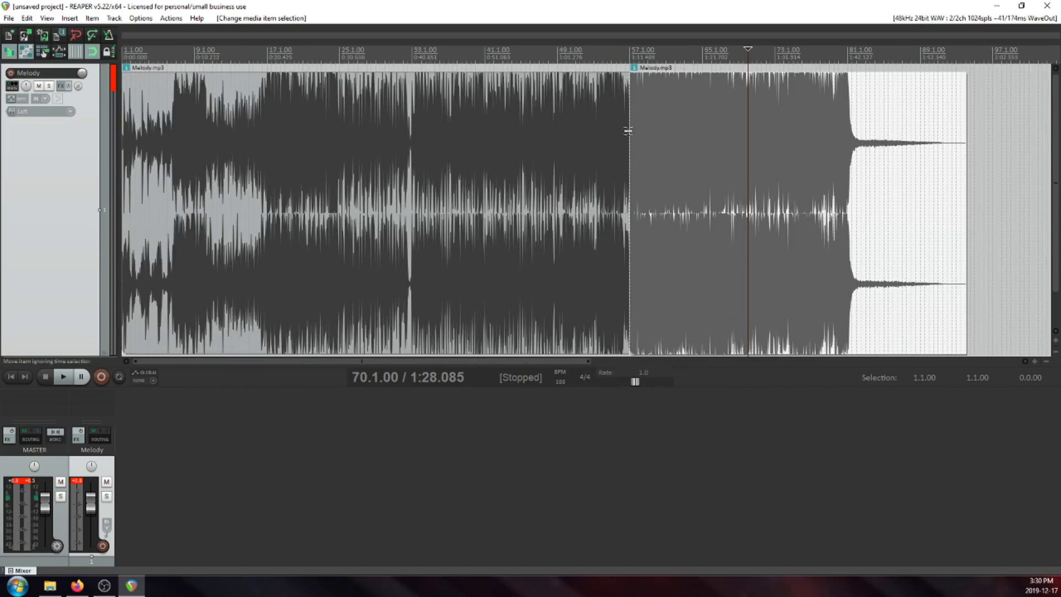
{"action": "scroll", "coordinate": [630, 133], "scroll_direction": "up", "scroll_amount": 3}
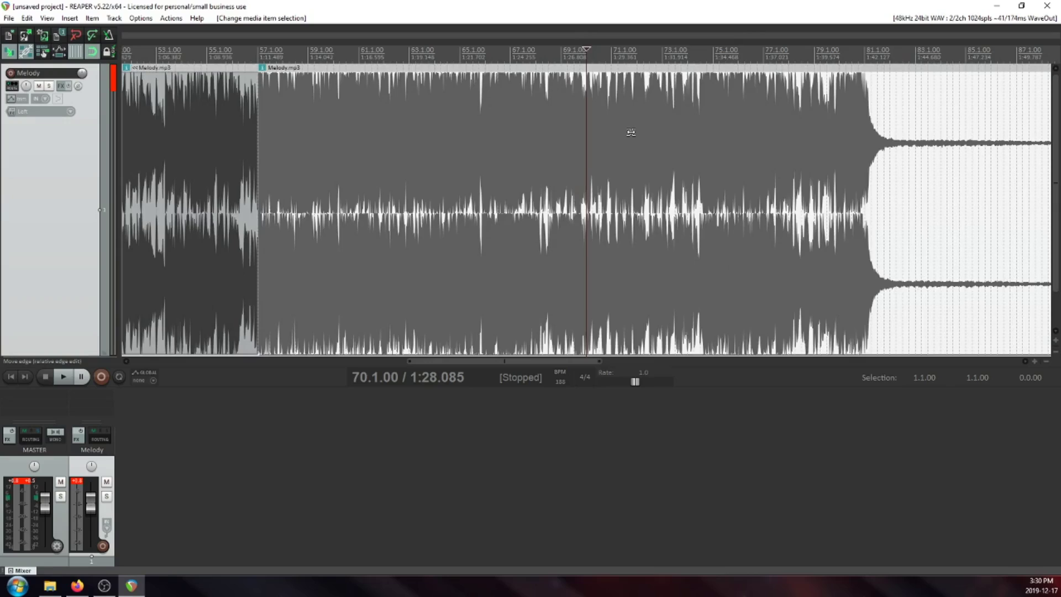
{"action": "left_click", "coordinate": [509, 88]}
{"action": "scroll", "coordinate": [334, 88], "scroll_direction": "up", "scroll_amount": 2}
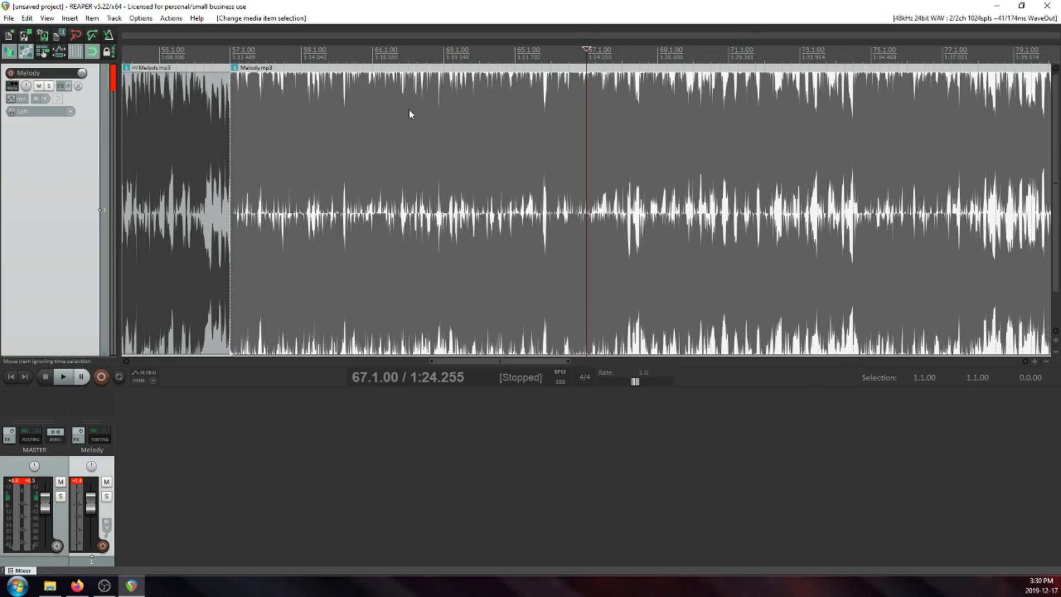
{"action": "scroll", "coordinate": [325, 79], "scroll_direction": "down", "scroll_amount": 2}
{"action": "scroll", "coordinate": [354, 72], "scroll_direction": "up", "scroll_amount": 2}
{"action": "scroll", "coordinate": [395, 62], "scroll_direction": "down", "scroll_amount": 2}
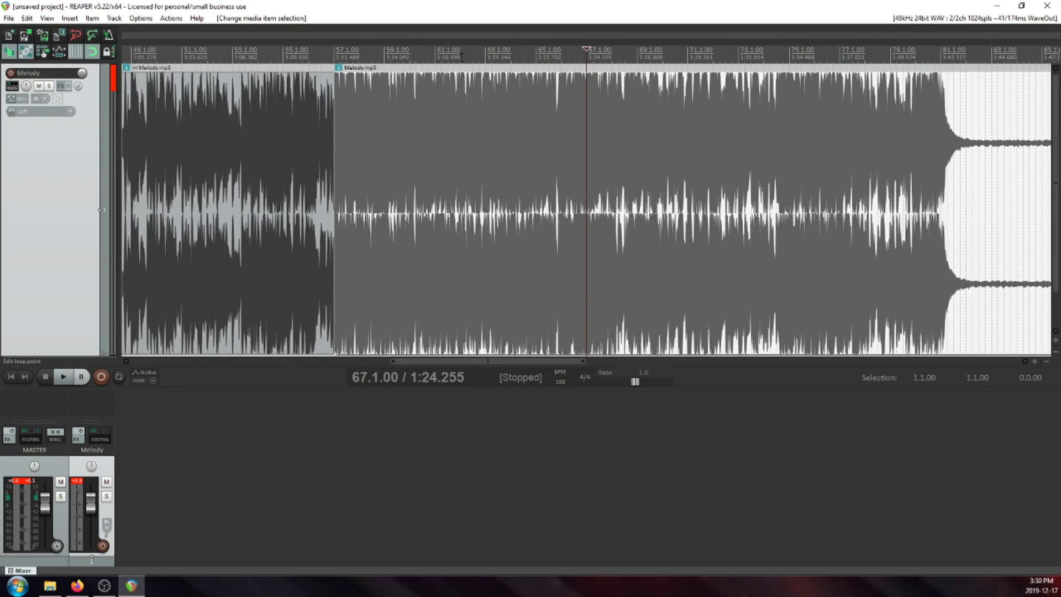
- Split the final section at 65.1.00 and move its second part later to leave a gap
{"action": "left_click", "coordinate": [542, 105]}
{"action": "key", "text": "s"}
{"action": "left_click_drag", "start_coordinate": [539, 98], "coordinate": [760, 99]}
- Duplicate the 57.1.00 to 65.1.00 section at 65.1.00 and move the ending back to start at 73.1.00
{"action": "left_click", "coordinate": [370, 102]}
{"action": "right_click", "coordinate": [407, 100]}
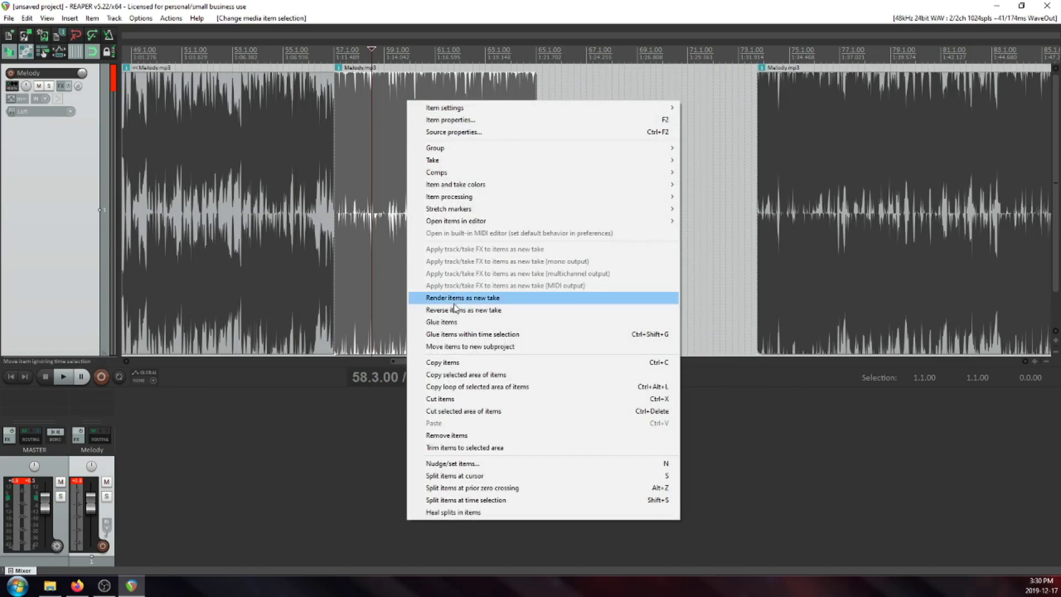
{"action": "left_click", "coordinate": [526, 87]}
{"action": "left_click", "coordinate": [540, 92]}
{"action": "left_click", "coordinate": [540, 93]}
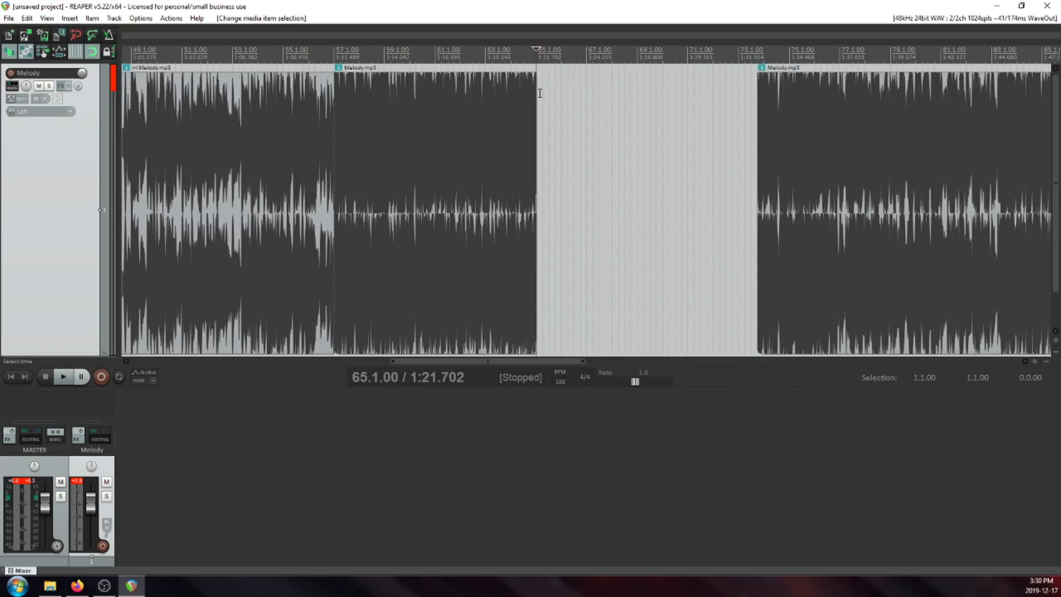
{"action": "key", "text": "ctrl+v"}
{"action": "scroll", "coordinate": [883, 112], "scroll_direction": "down", "scroll_amount": 3}
{"action": "left_click_drag", "start_coordinate": [689, 124], "coordinate": [680, 123]}
- Play from 64.1.00 across the join at 65.1.00 to check the repeated section
{"action": "left_click", "coordinate": [476, 103]}
{"action": "scroll", "coordinate": [686, 132], "scroll_direction": "up", "scroll_amount": 2}
{"action": "key", "text": "space"}
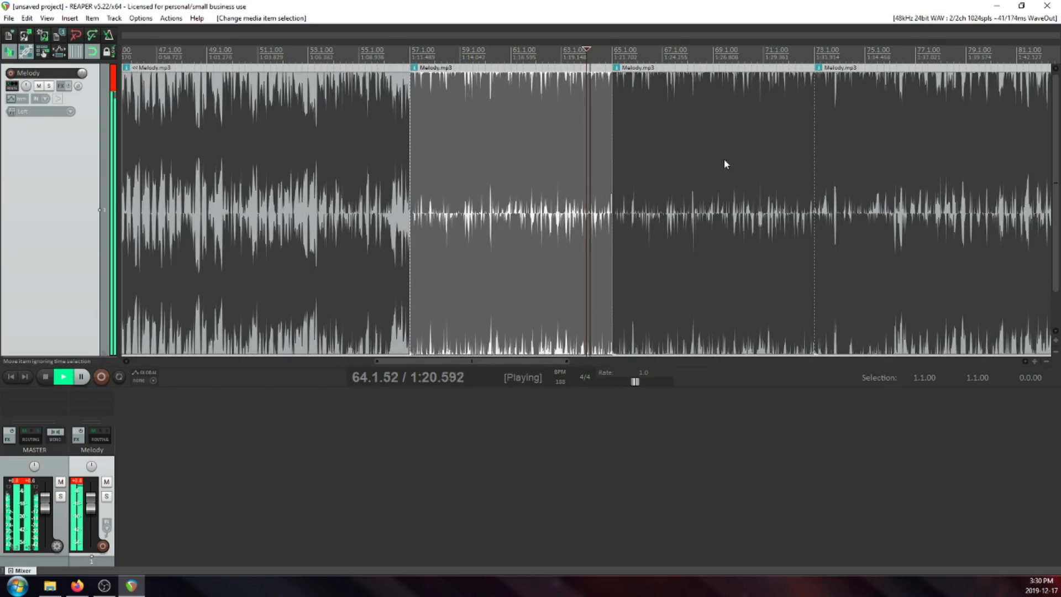
- Stop playback and undo the repeat, move and shortening edits, back to the song split only at 57.1.00
{"action": "scroll", "coordinate": [724, 158], "scroll_direction": "up", "scroll_amount": 2}
{"action": "scroll", "coordinate": [792, 159], "scroll_direction": "up", "scroll_amount": 2}
{"action": "scroll", "coordinate": [793, 159], "scroll_direction": "down", "scroll_amount": 2}
{"action": "key", "text": "space"}
{"action": "scroll", "coordinate": [752, 154], "scroll_direction": "down", "scroll_amount": 4}
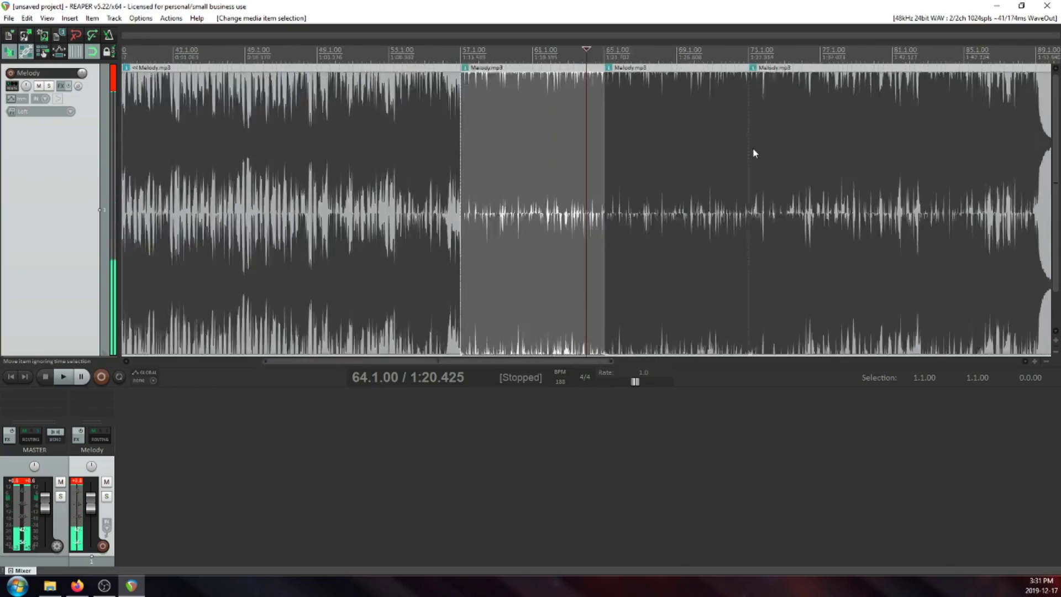
{"action": "left_click_drag", "start_coordinate": [797, 149], "coordinate": [801, 145]}
{"action": "key", "text": "ctrl+z"}
{"action": "key", "text": "ctrl+z"}
{"action": "key", "text": "ctrl+z"}
{"action": "key", "text": "ctrl+z"}
{"action": "key", "text": "ctrl+z"}
{"action": "key", "text": "ctrl+z"}
{"action": "key", "text": "ctrl+z"}
{"action": "key", "text": "ctrl+z"}
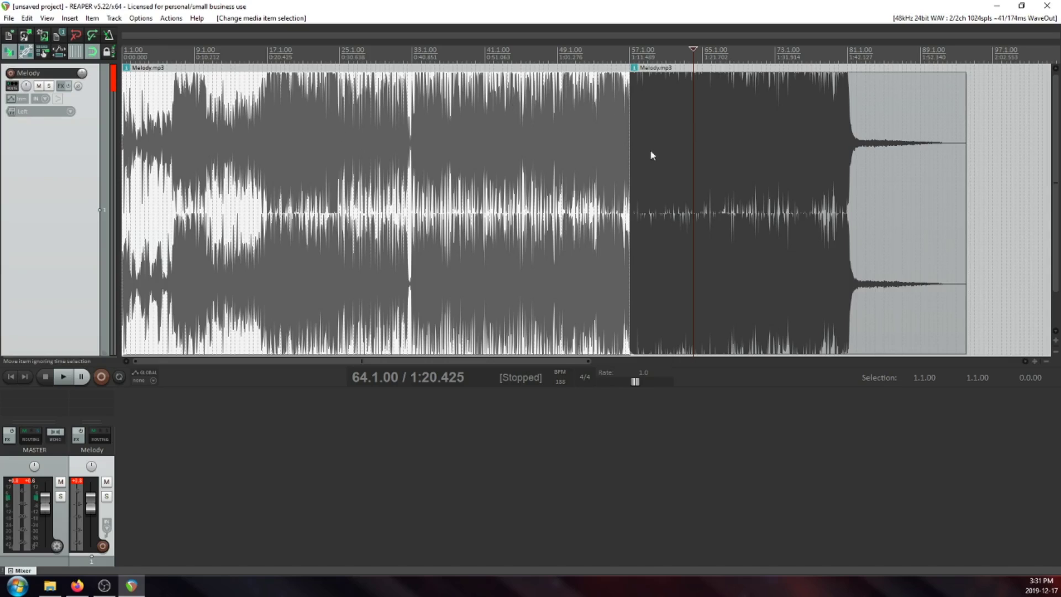
- Trim the silent tail of the song's last section so that it ends at 91.1.00
{"action": "scroll", "coordinate": [697, 131], "scroll_direction": "down", "scroll_amount": 2}
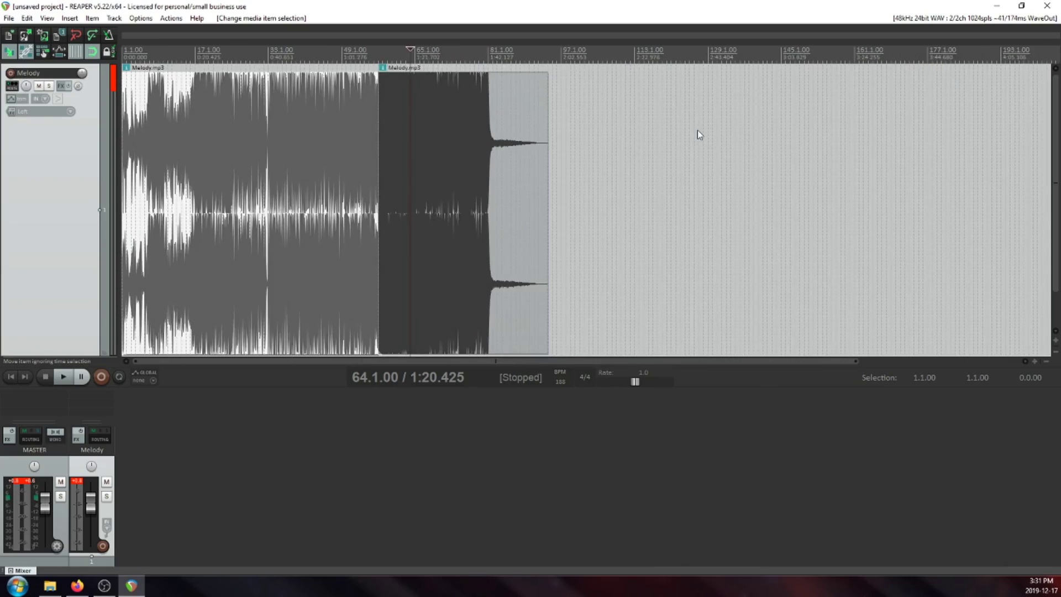
{"action": "scroll", "coordinate": [622, 123], "scroll_direction": "up", "scroll_amount": 3}
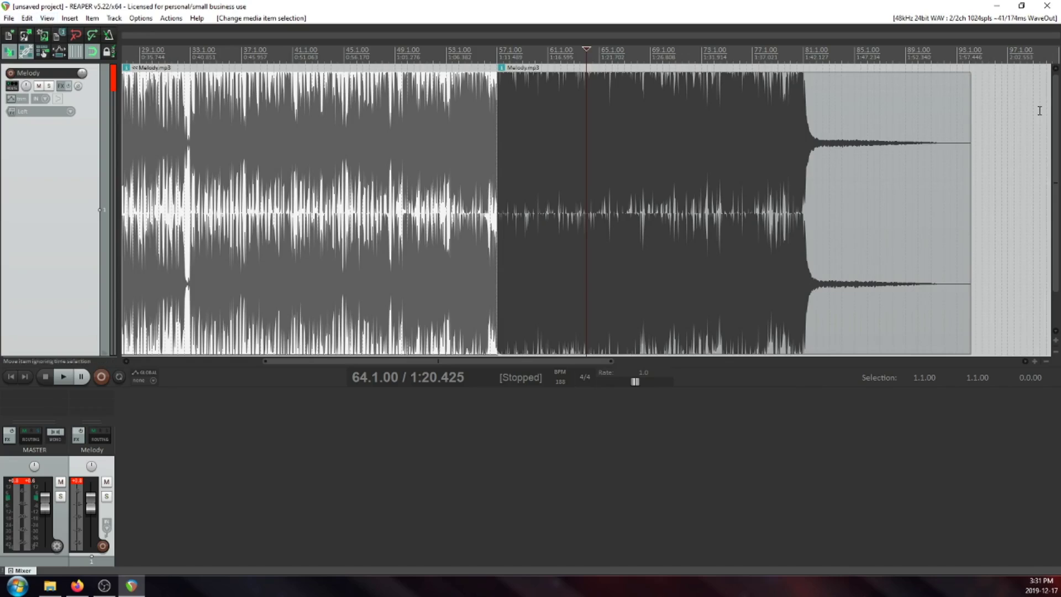
{"action": "left_click", "coordinate": [940, 159]}
{"action": "scroll", "coordinate": [917, 164], "scroll_direction": "up", "scroll_amount": 3}
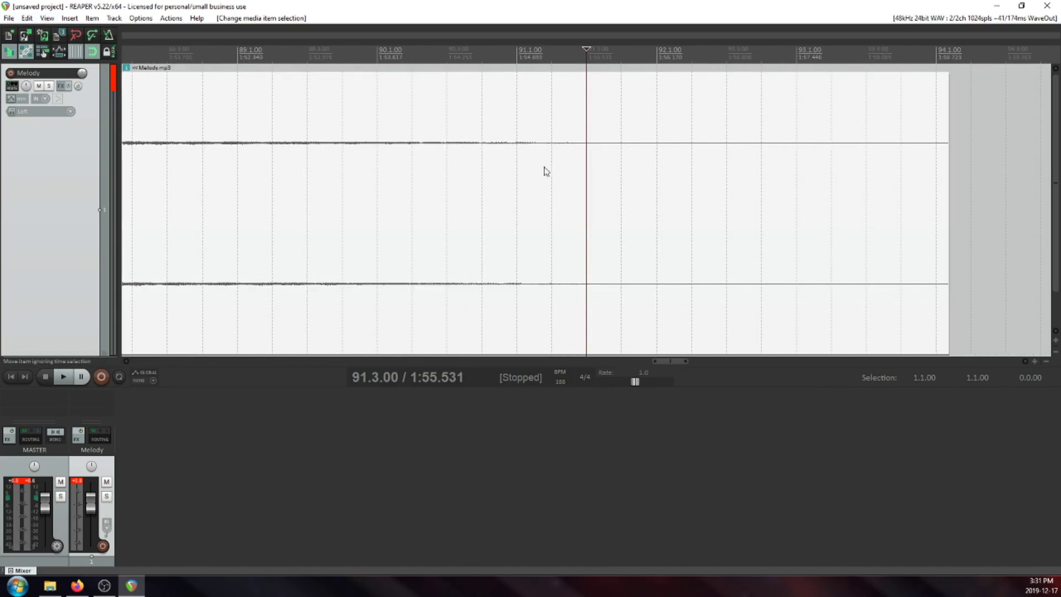
{"action": "key", "text": "space"}
{"action": "key", "text": "space"}
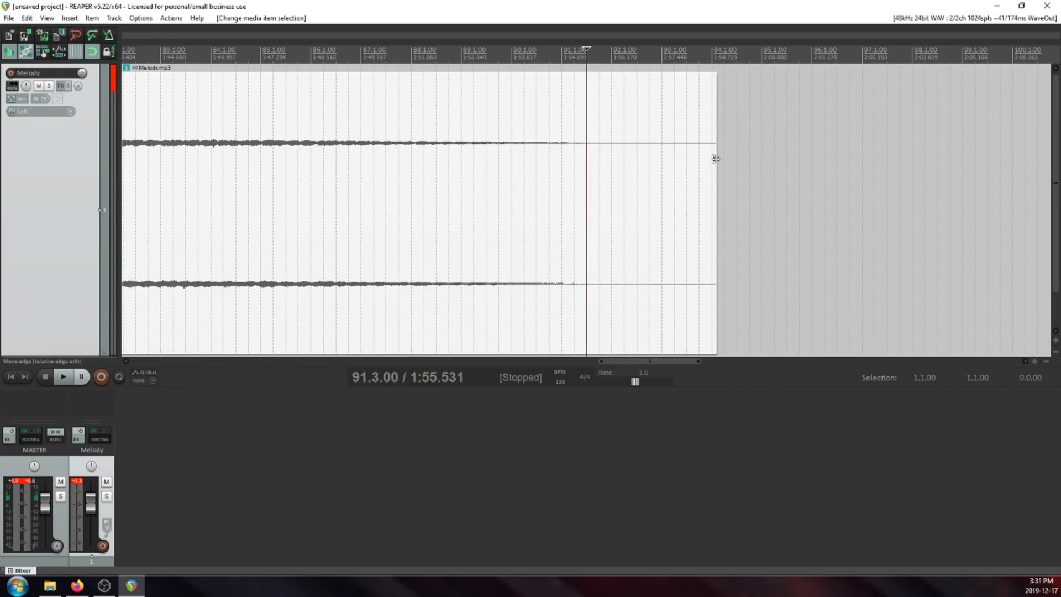
{"action": "left_click_drag", "start_coordinate": [715, 159], "coordinate": [561, 161]}
- Add a fade-out over about the last three measures of the final section, ending at 91.1.00
{"action": "scroll", "coordinate": [588, 110], "scroll_direction": "up", "scroll_amount": 1}
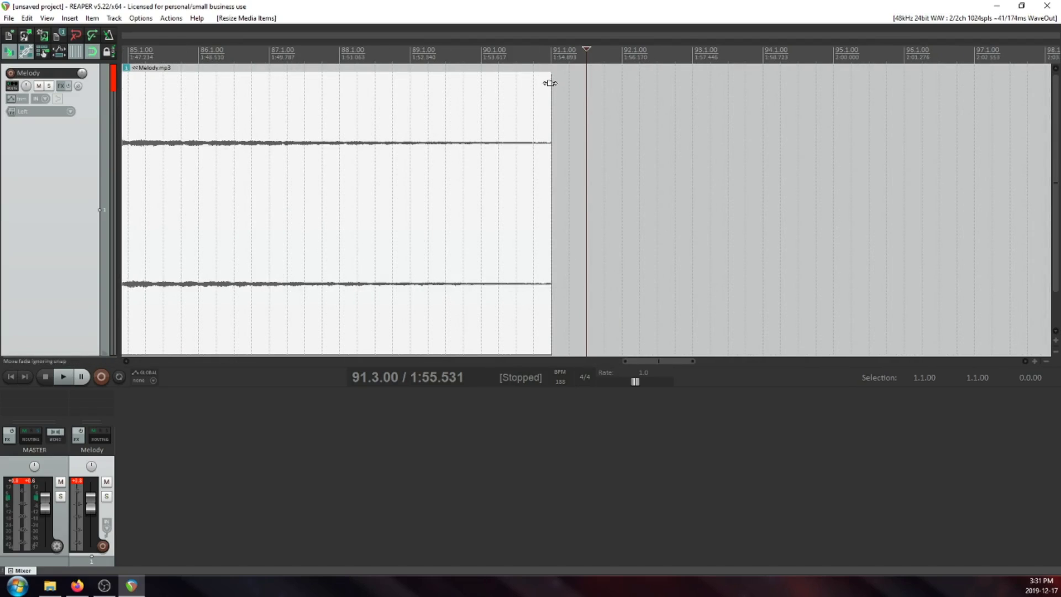
{"action": "left_click_drag", "start_coordinate": [550, 83], "coordinate": [303, 95]}
{"action": "scroll", "coordinate": [588, 182], "scroll_direction": "down", "scroll_amount": 5}
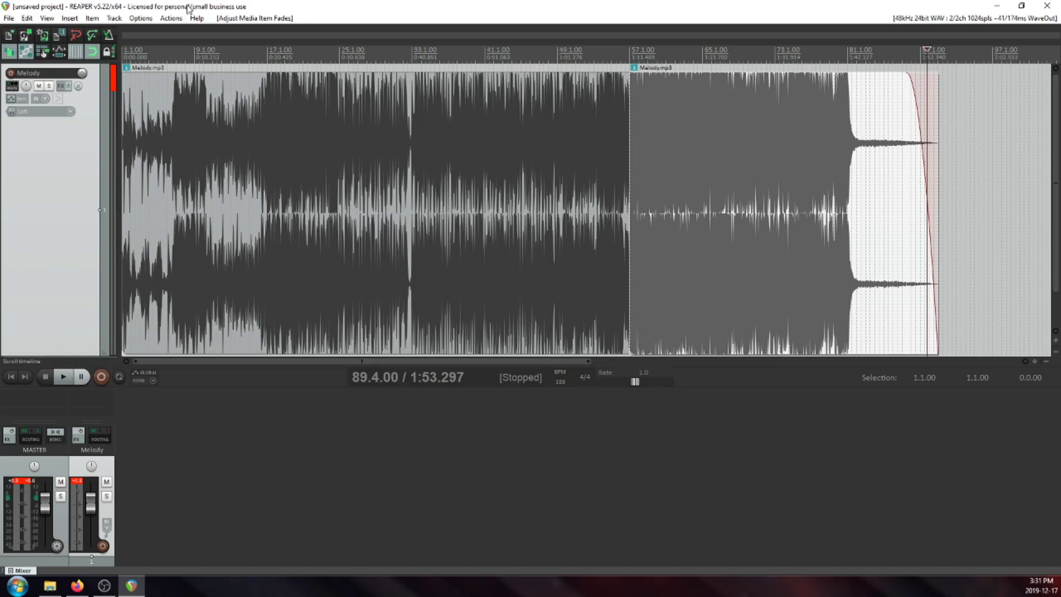
- Open the render settings for the entire project and review the Desktop output directory and the file name Melody
{"action": "left_click", "coordinate": [7, 19]}
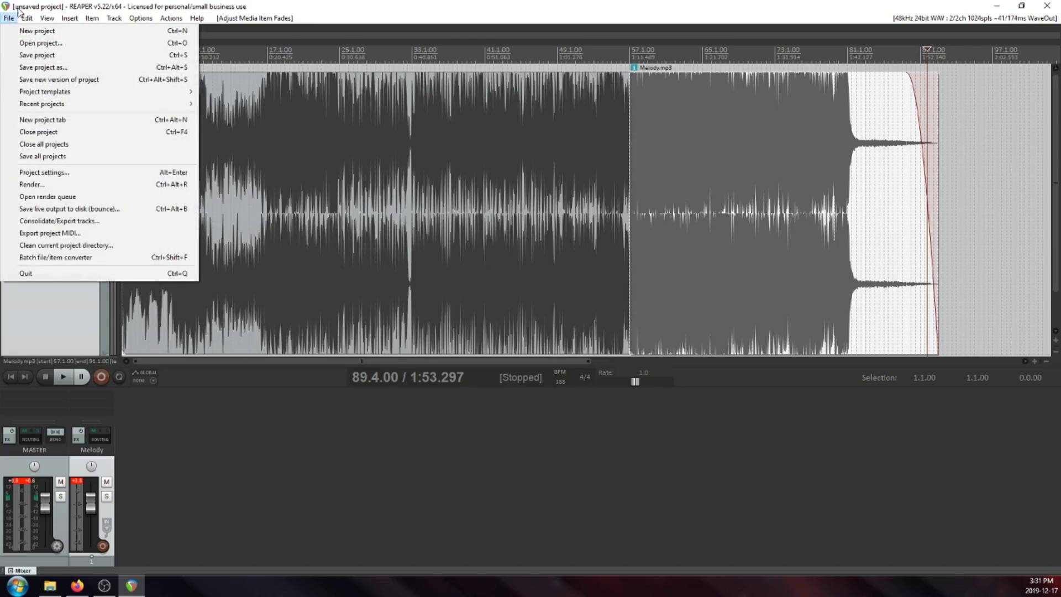
{"action": "left_click", "coordinate": [32, 184]}
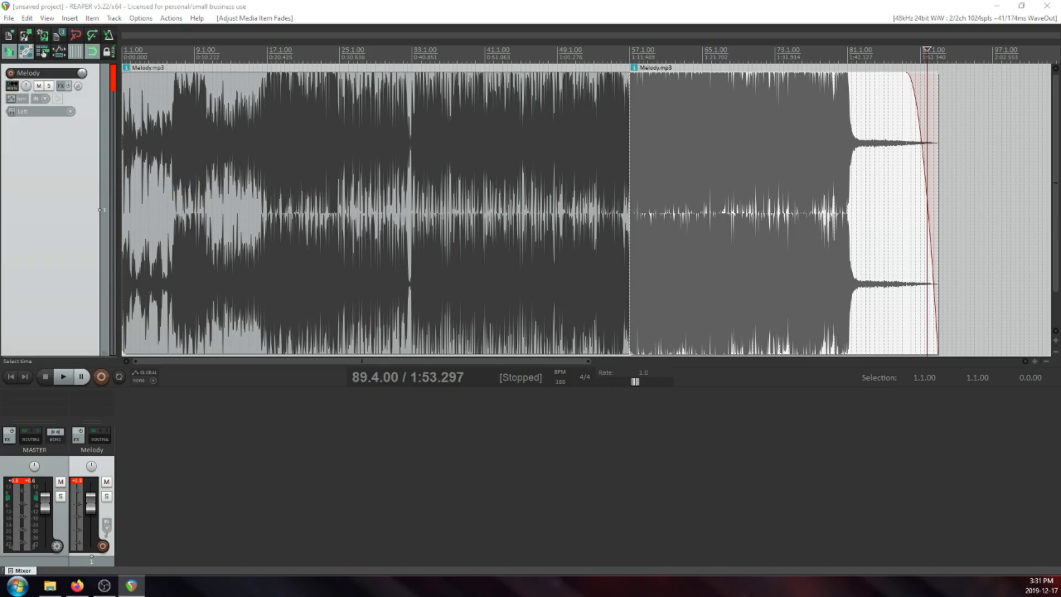
{"action": "left_click_drag", "start_coordinate": [376, 43], "coordinate": [446, 94]}
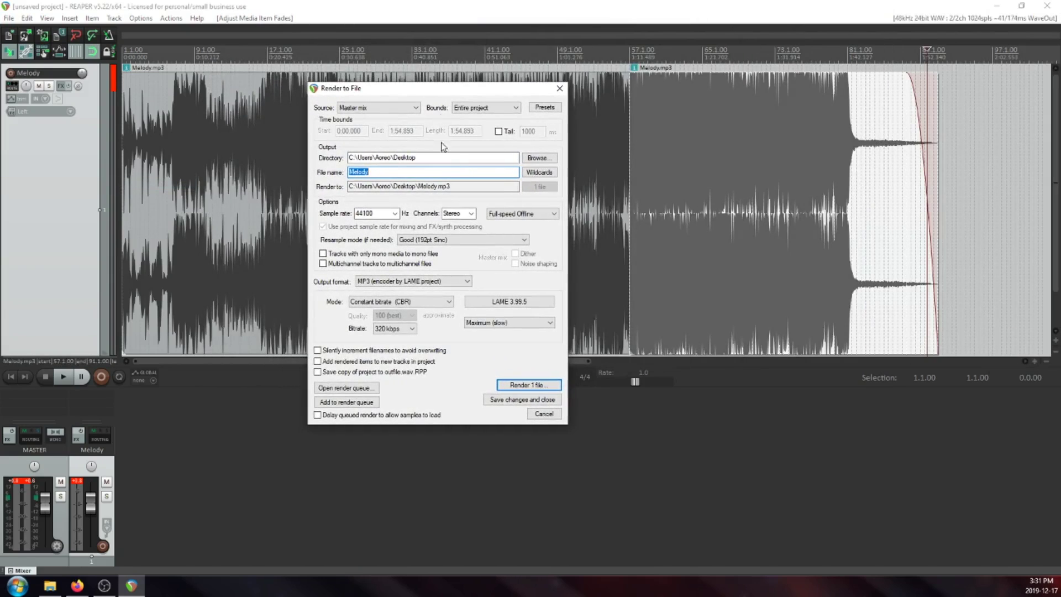
{"action": "left_click", "coordinate": [432, 174]}
{"action": "left_click", "coordinate": [499, 159]}
{"action": "left_click_drag", "start_coordinate": [418, 160], "coordinate": [391, 156]}
{"action": "left_click", "coordinate": [430, 154]}
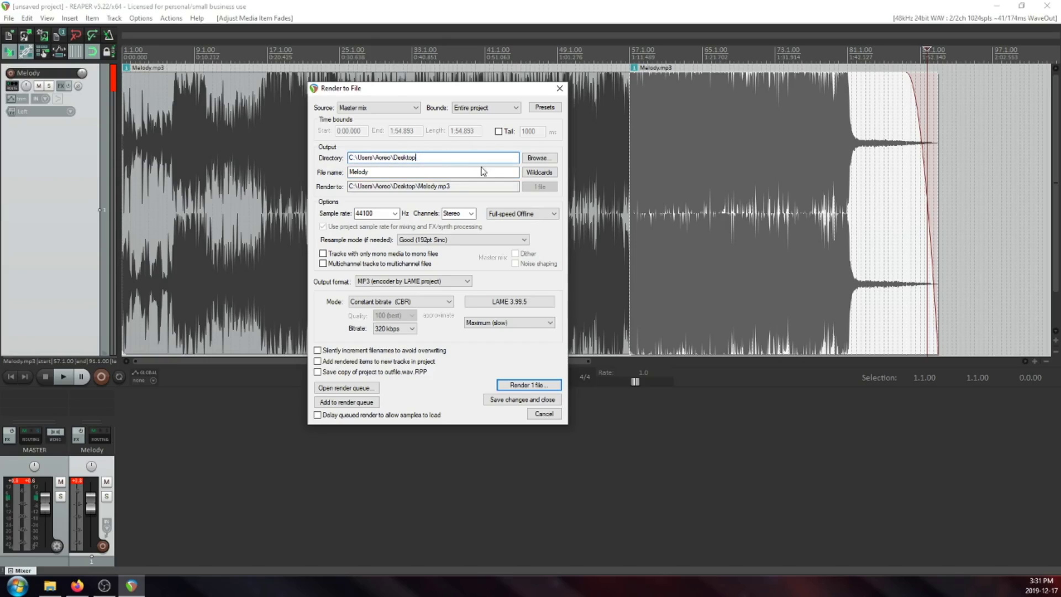
{"action": "left_click", "coordinate": [467, 170]}
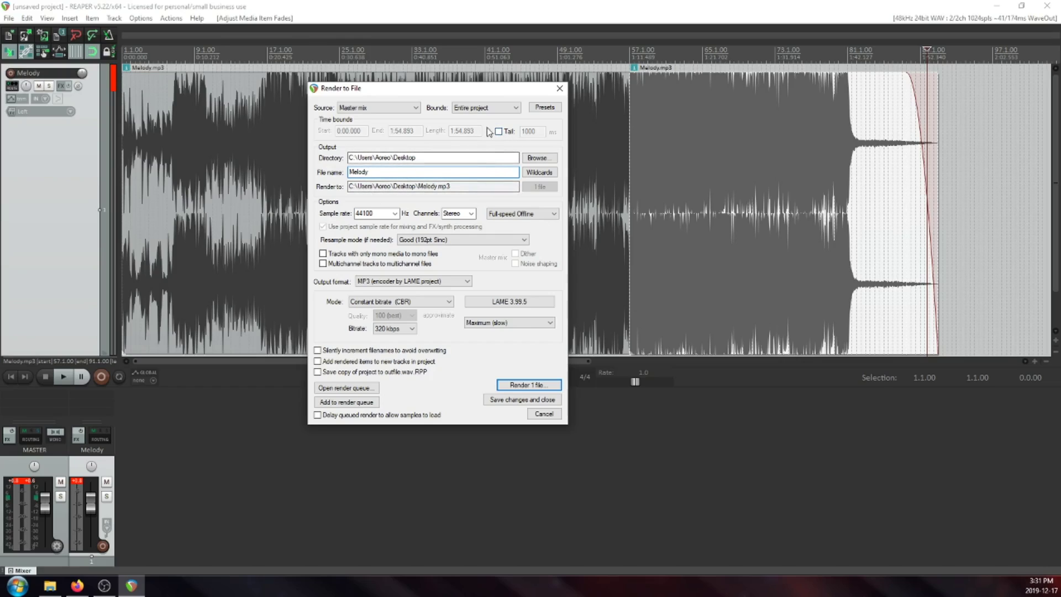
- Render the song as an OGG Vorbis file with VBR quality 0.80 and dismiss the finished render report
{"action": "left_click", "coordinate": [374, 282]}
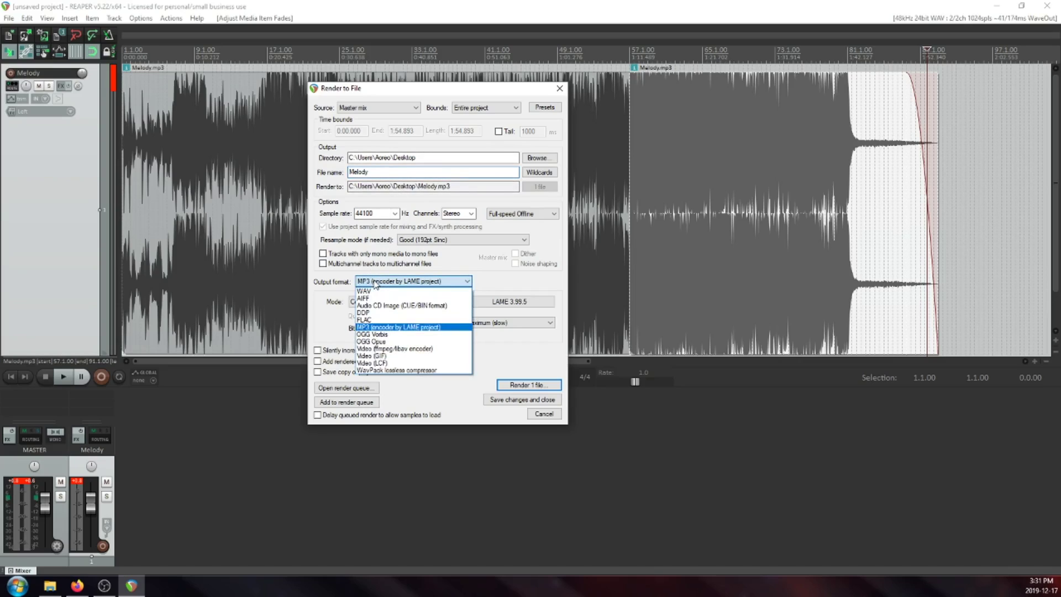
{"action": "left_click", "coordinate": [384, 335]}
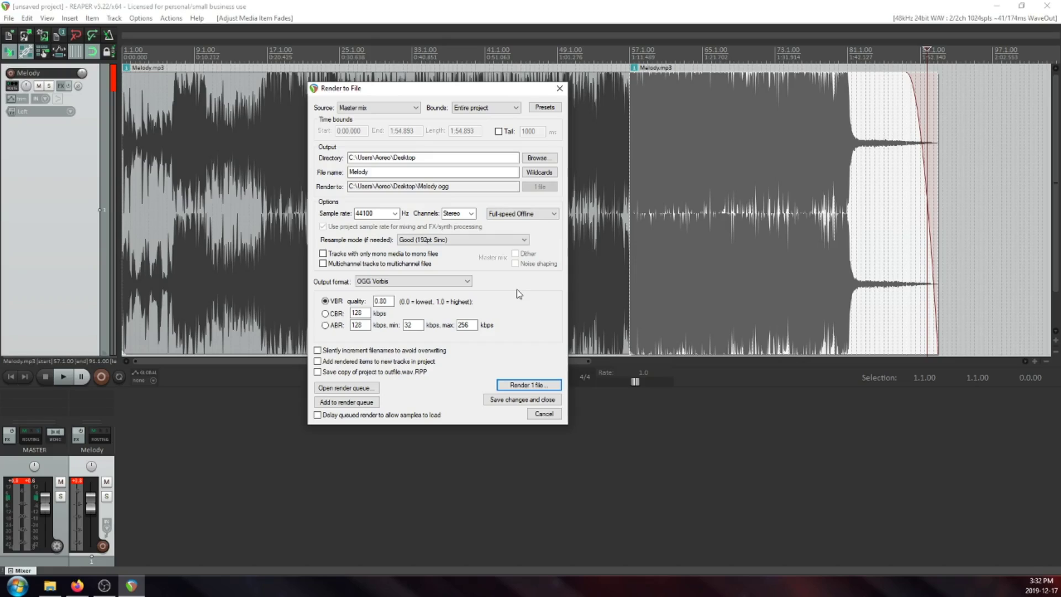
{"action": "left_click", "coordinate": [391, 301]}
{"action": "left_click", "coordinate": [455, 172]}
{"action": "left_click_drag", "start_coordinate": [390, 301], "coordinate": [381, 300]}
{"action": "left_click", "coordinate": [521, 384]}
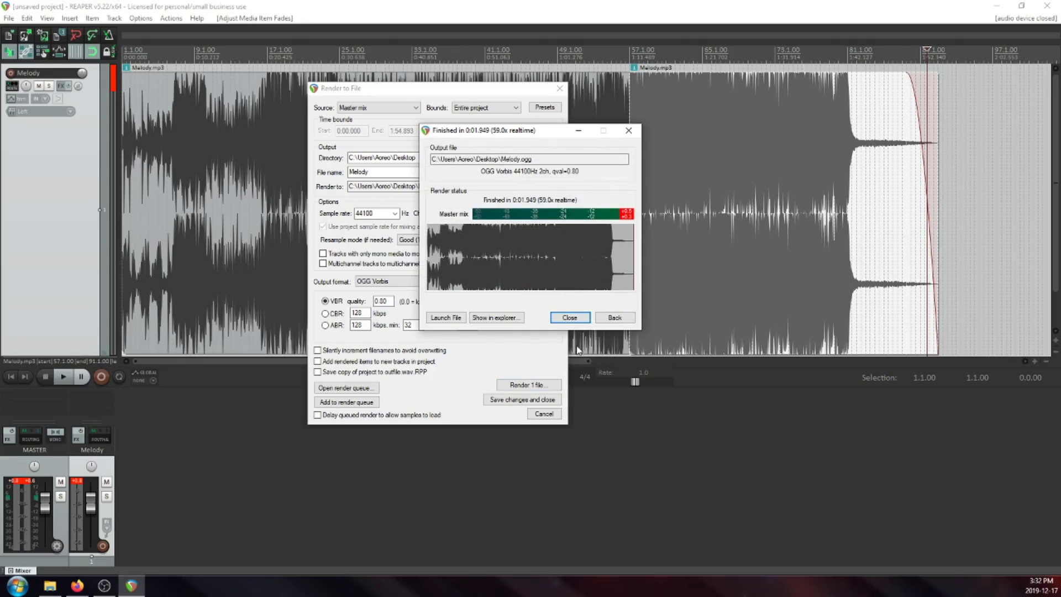
{"action": "left_click", "coordinate": [570, 317]}
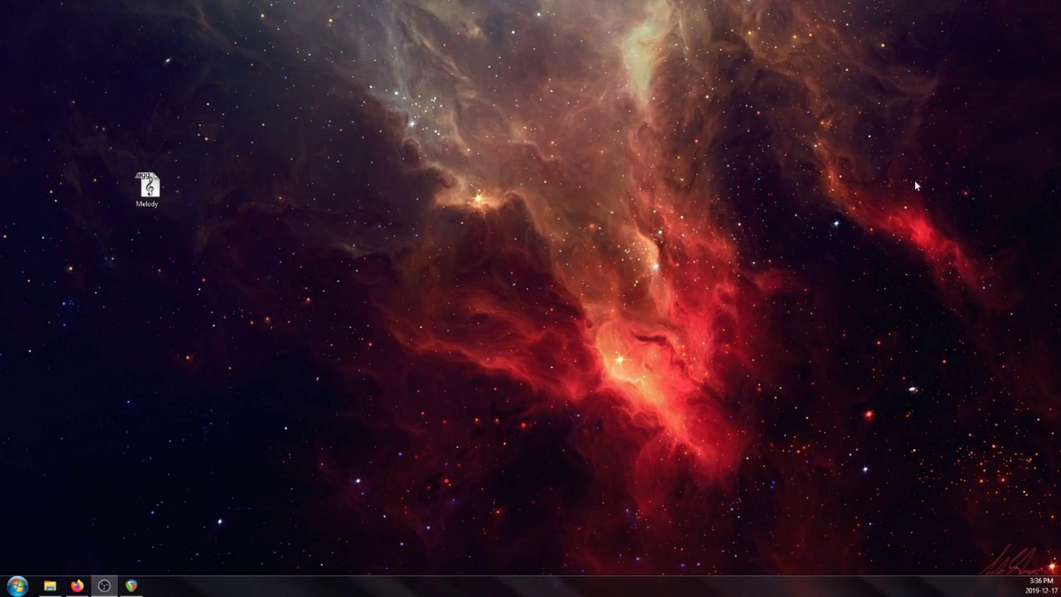
- Create a new folder named Melody on the desktop beside the rendered audio file
{"action": "left_click_drag", "start_coordinate": [162, 199], "coordinate": [205, 200]}
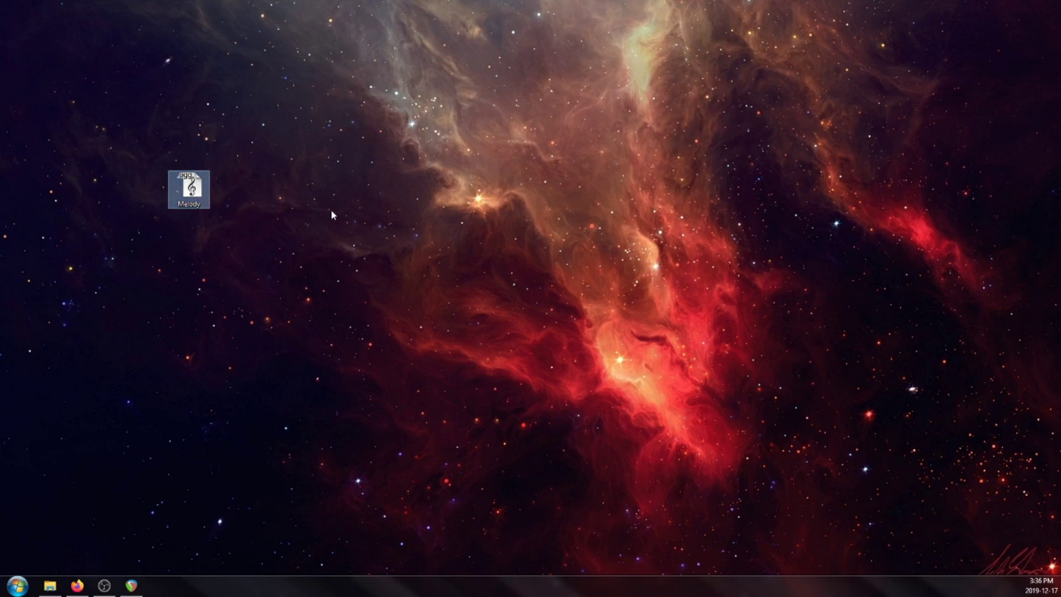
{"action": "right_click", "coordinate": [385, 246]}
{"action": "mouse_move", "coordinate": [417, 362]}
{"action": "left_click", "coordinate": [544, 361]}
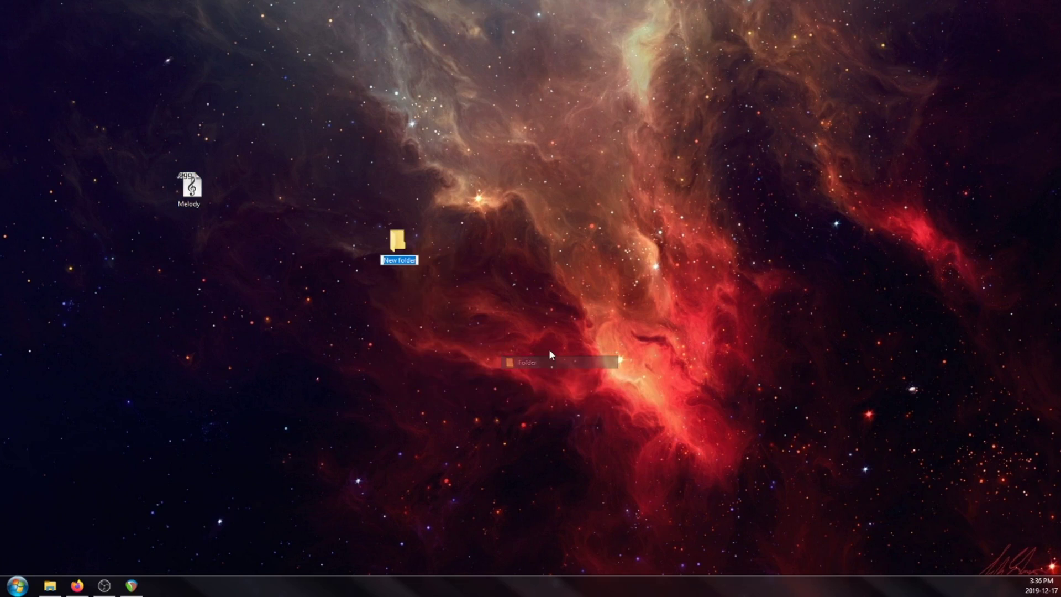
{"action": "type", "text": "Me"}
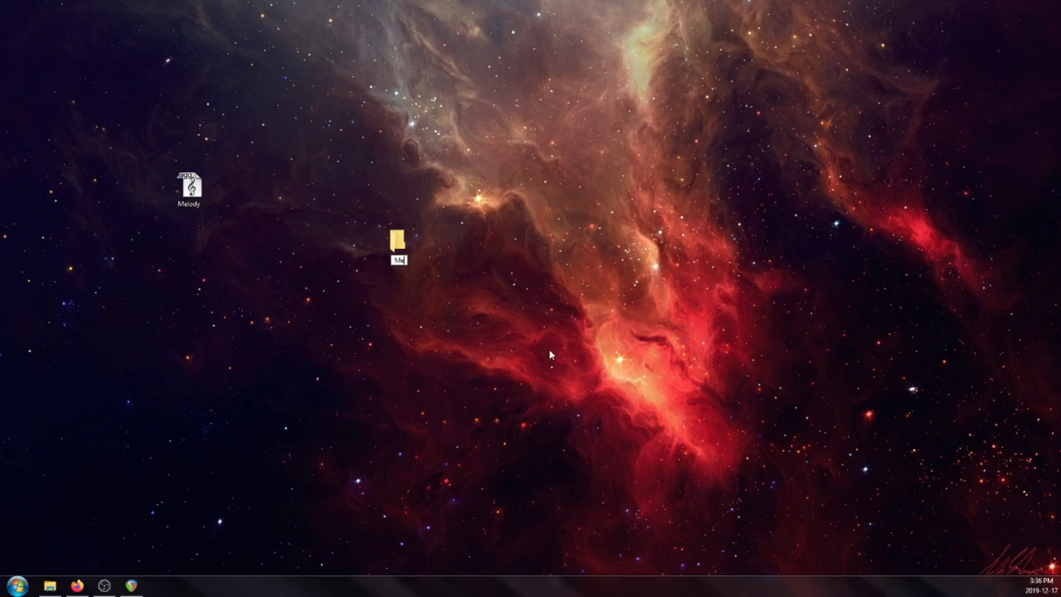
{"action": "type", "text": "lody"}
{"action": "key", "text": "Return"}
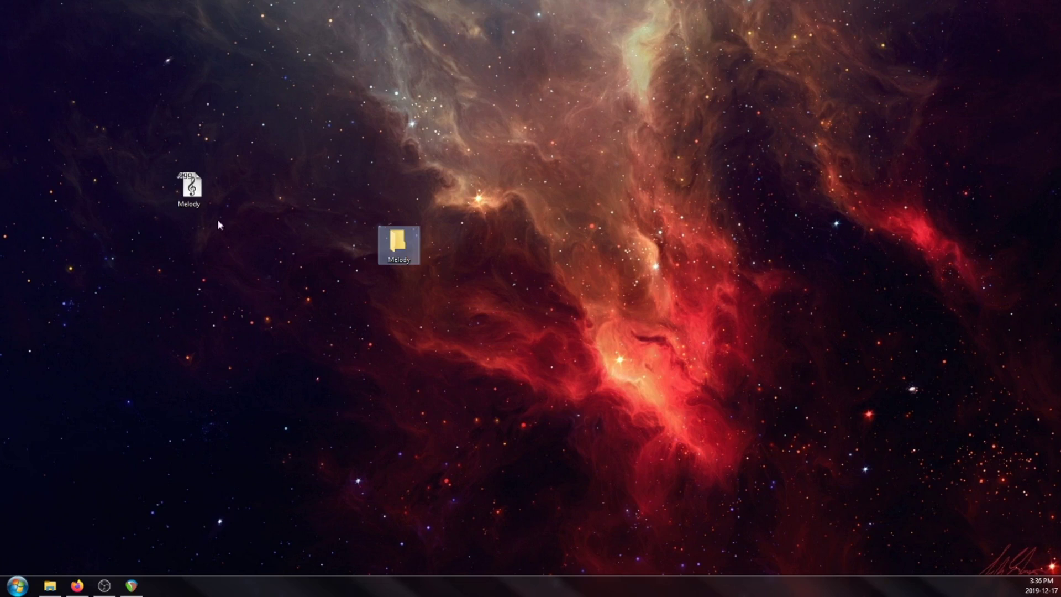
- Move the rendered Melody audio file into the Melody folder and paste the copied Whazamup simfile beside it
{"action": "left_click_drag", "start_coordinate": [189, 187], "coordinate": [398, 242]}
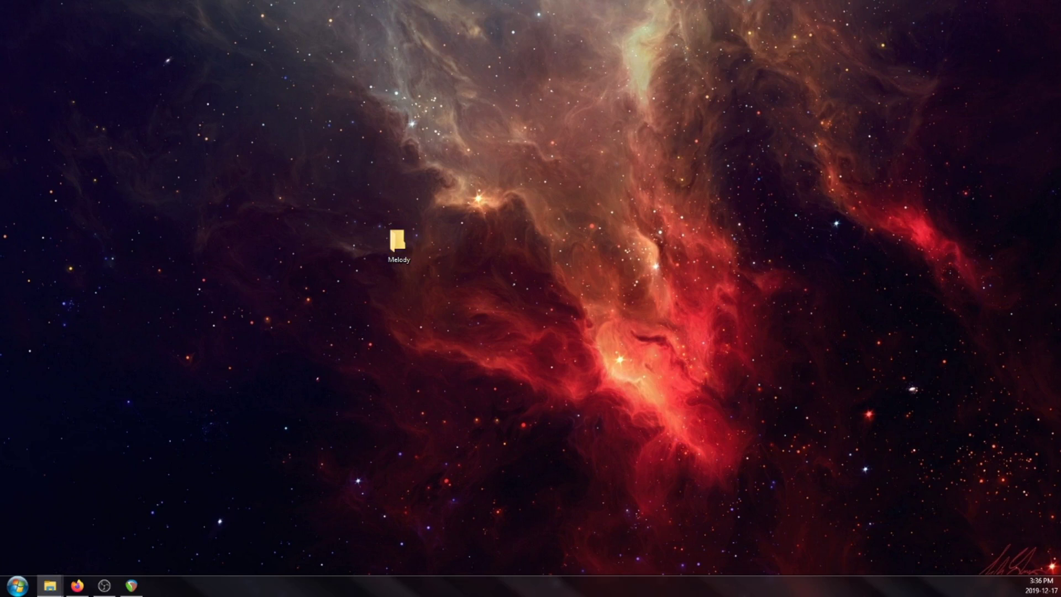
{"action": "left_click_drag", "start_coordinate": [1060, 142], "coordinate": [595, 75]}
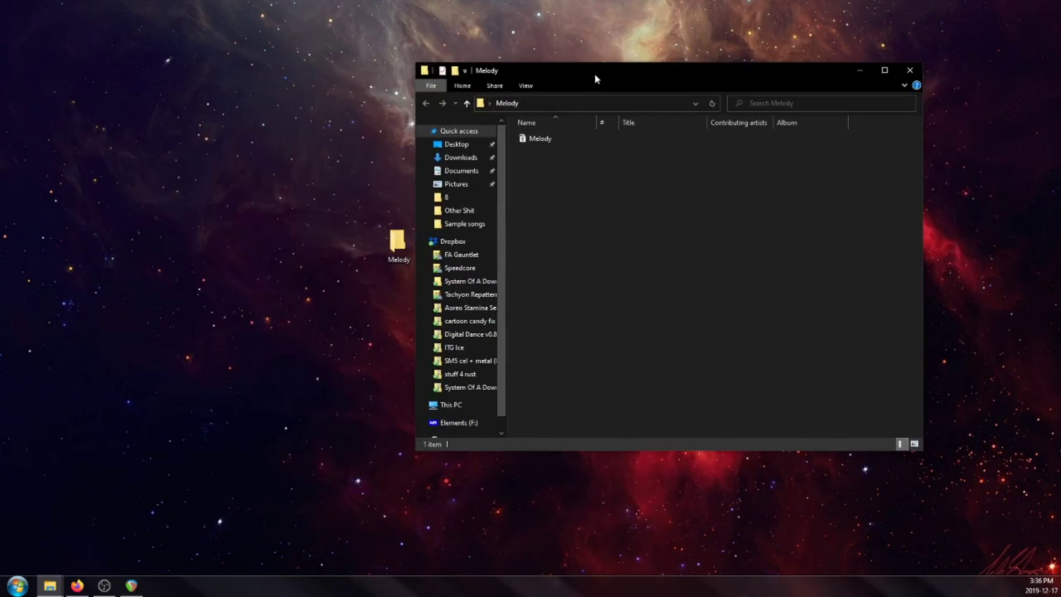
{"action": "right_click", "coordinate": [562, 207]}
{"action": "left_click", "coordinate": [589, 285]}
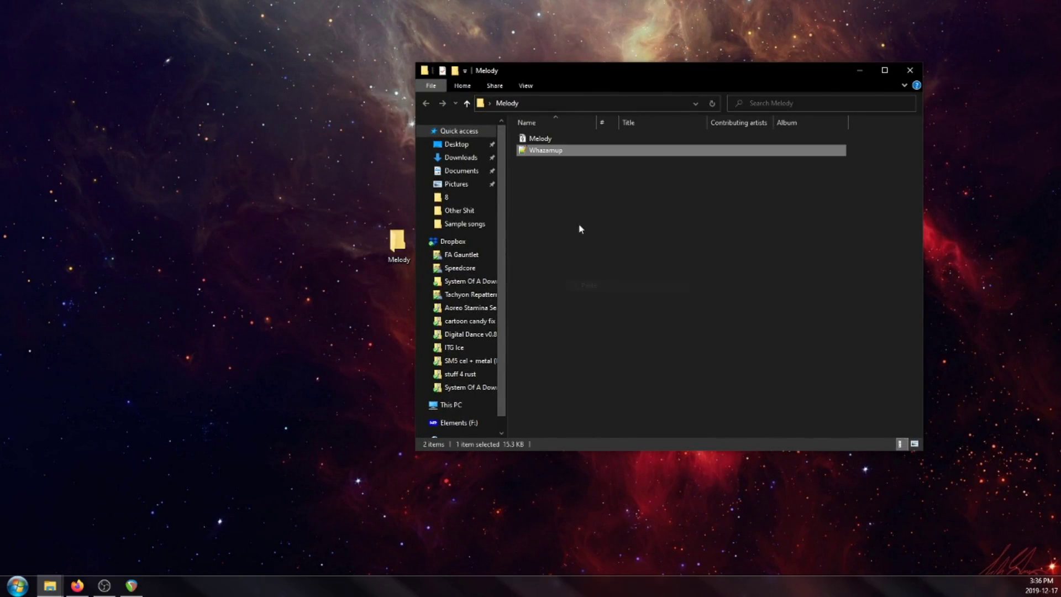
- Rename the pasted Whazamup simfile as Melody
{"action": "right_click", "coordinate": [547, 156]}
{"action": "left_click", "coordinate": [588, 356]}
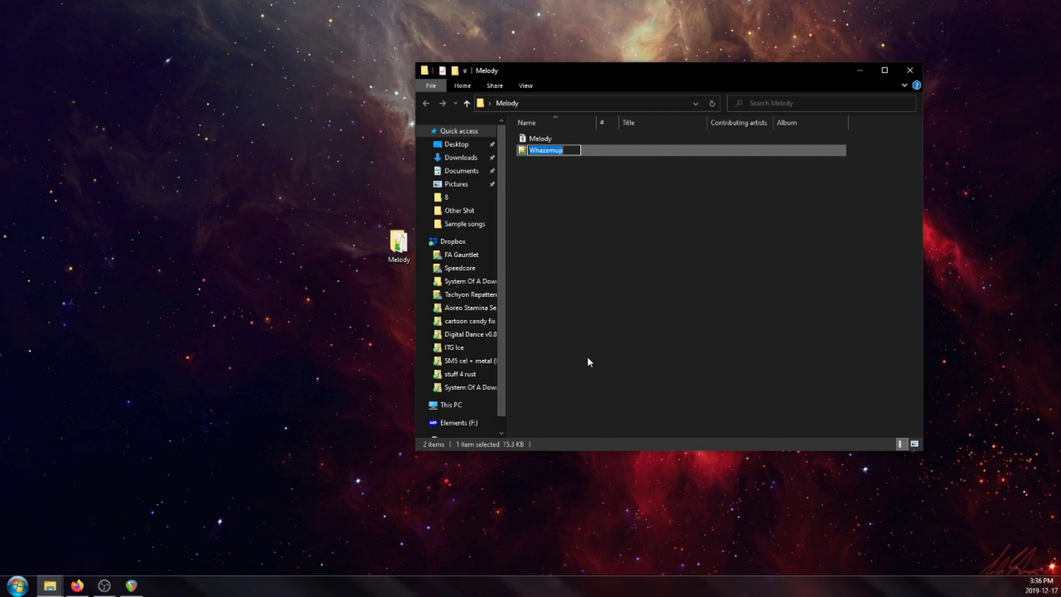
{"action": "type", "text": "Melody"}
{"action": "key", "text": "Return"}
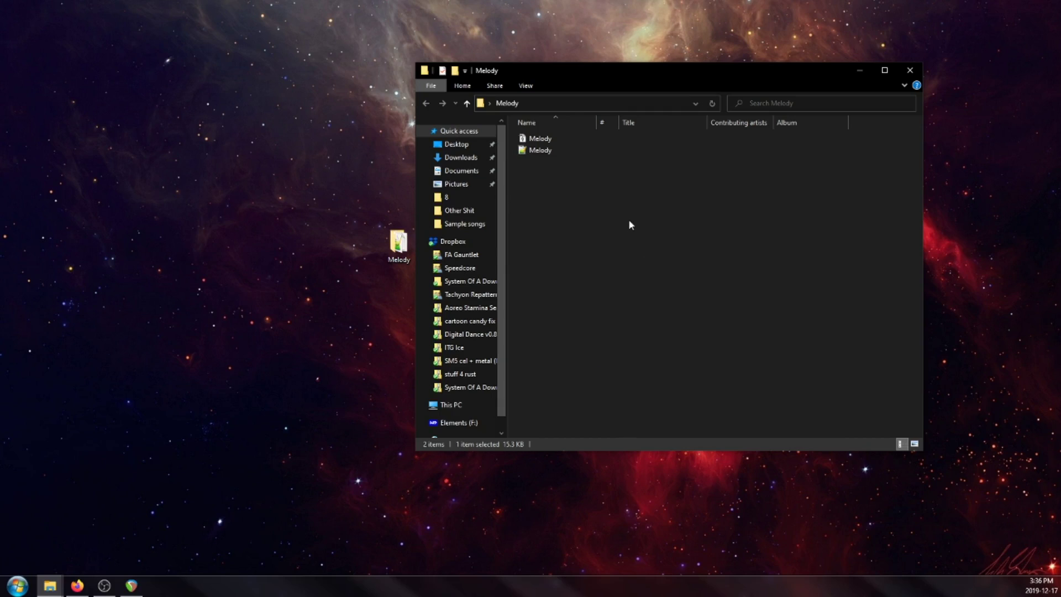
- Open Melody.SM in Notepad++ and set the title to Melody and the artist to Bermei.inazawa
{"action": "double_click", "coordinate": [547, 153]}
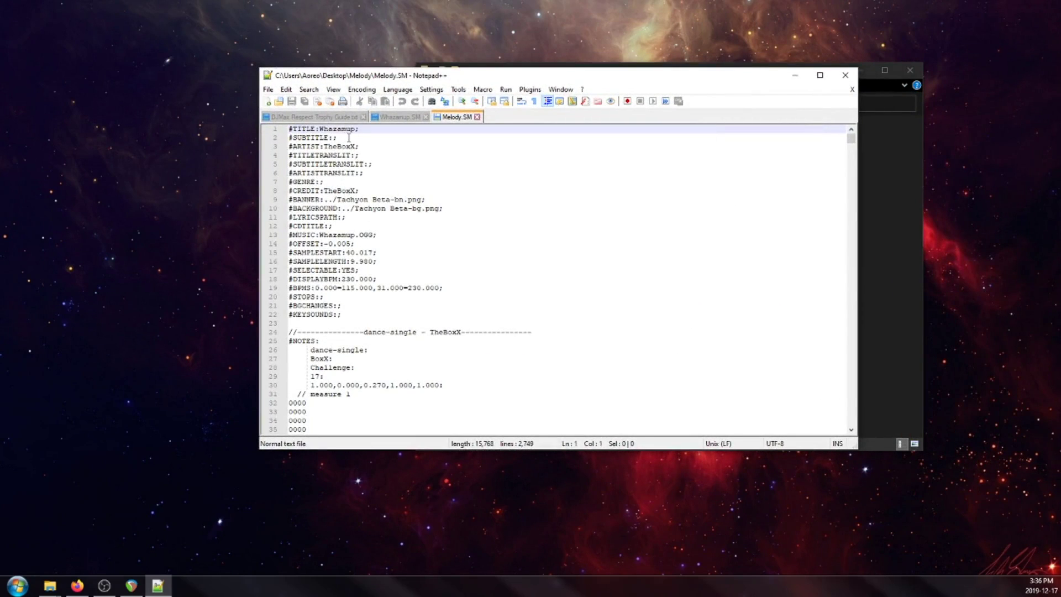
{"action": "left_click_drag", "start_coordinate": [357, 129], "coordinate": [320, 129]}
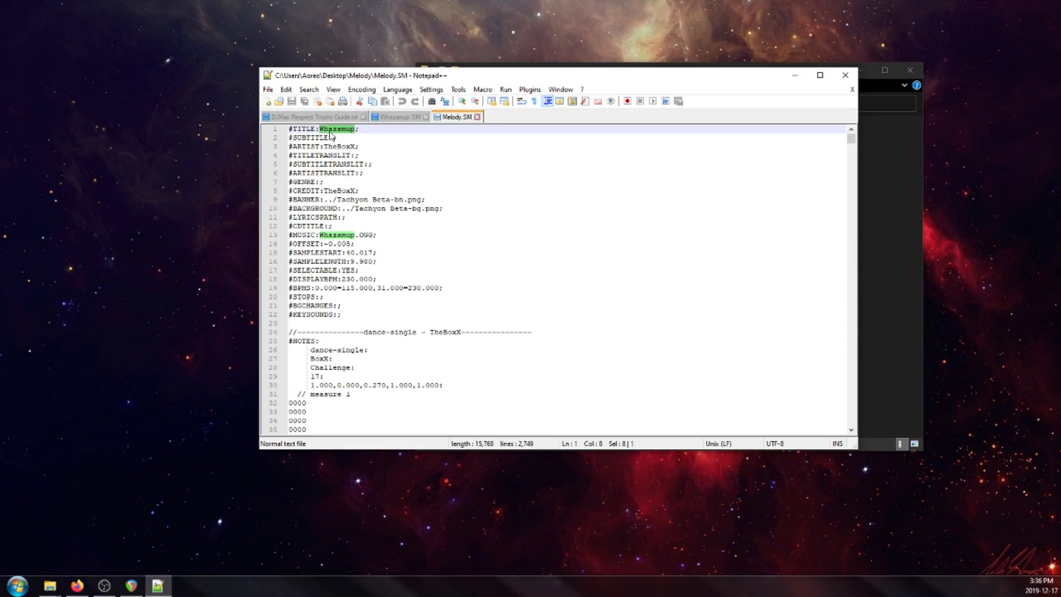
{"action": "type", "text": "Melody"}
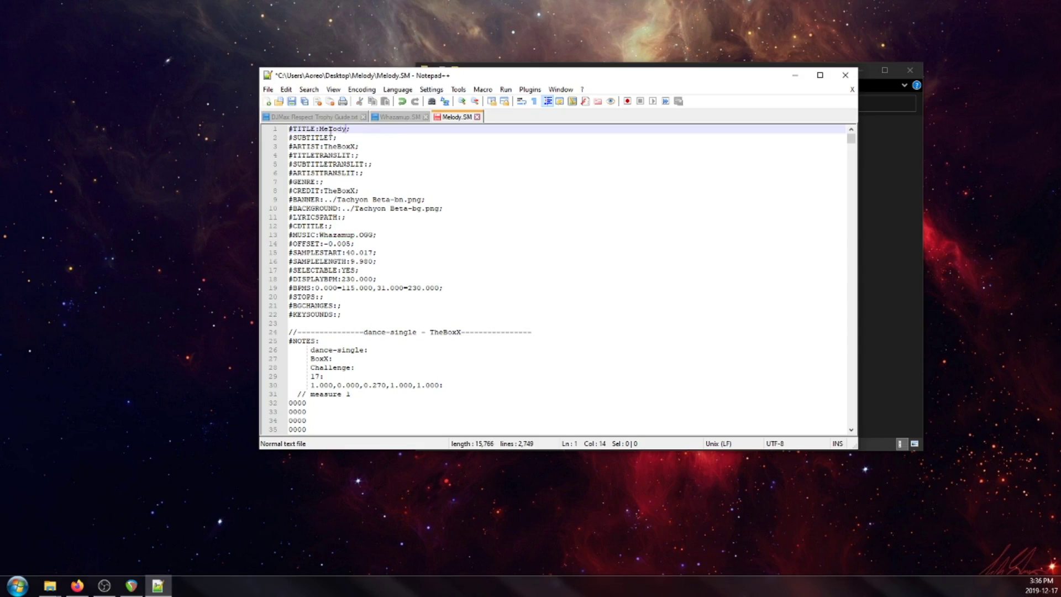
{"action": "left_click_drag", "start_coordinate": [356, 147], "coordinate": [324, 146]}
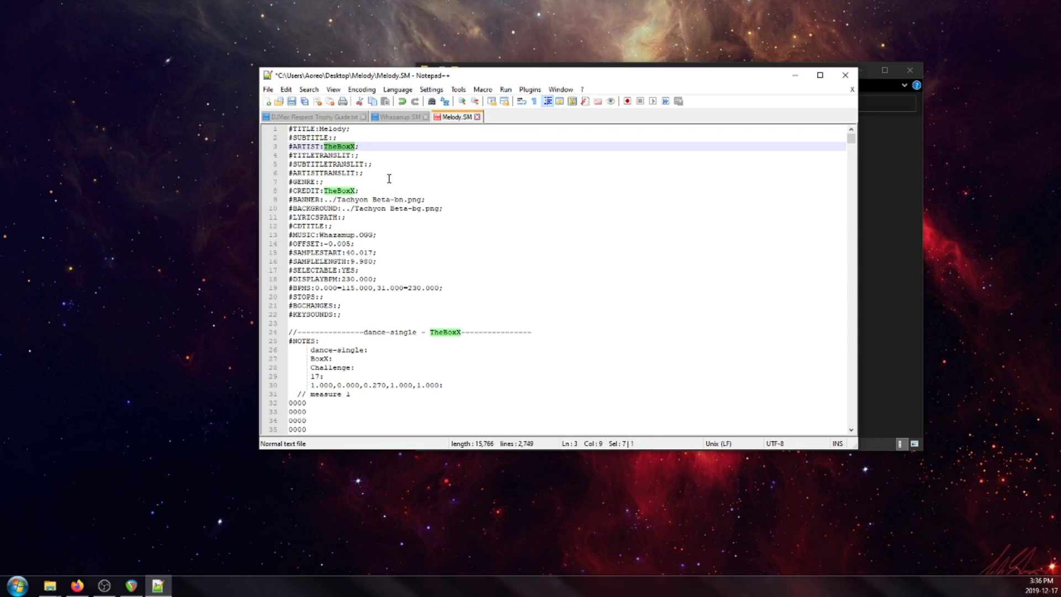
{"action": "key", "text": "BackSpace"}
{"action": "type", "text": "Bermei.inazawa"}
- Clear the credit, banner and background values in the simfile header
{"action": "double_click", "coordinate": [331, 191]}
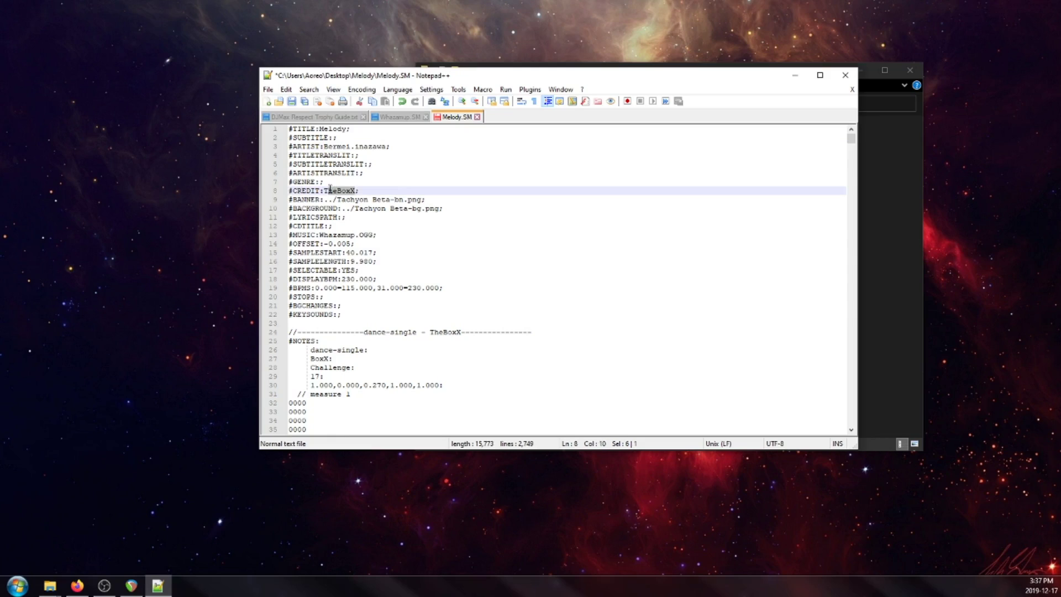
{"action": "key", "text": "BackSpace"}
{"action": "left_click", "coordinate": [419, 199]}
{"action": "left_click_drag", "start_coordinate": [419, 199], "coordinate": [325, 199]}
{"action": "key", "text": "BackSpace"}
{"action": "key", "text": "BackSpace"}
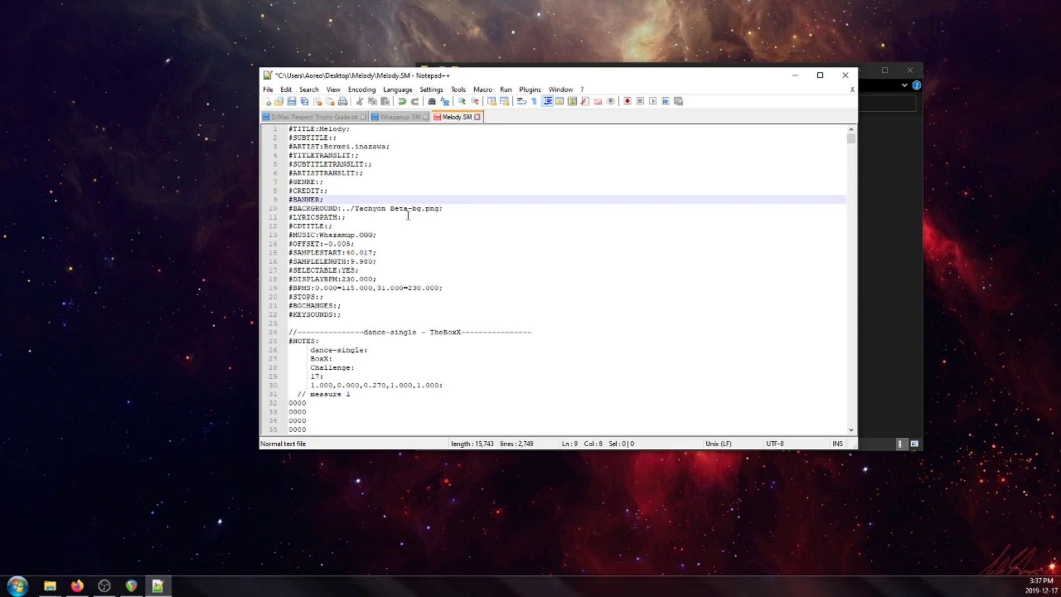
{"action": "left_click_drag", "start_coordinate": [441, 209], "coordinate": [319, 235]}
{"action": "key", "text": "BackSpace"}
{"action": "key", "text": "BackSpace"}
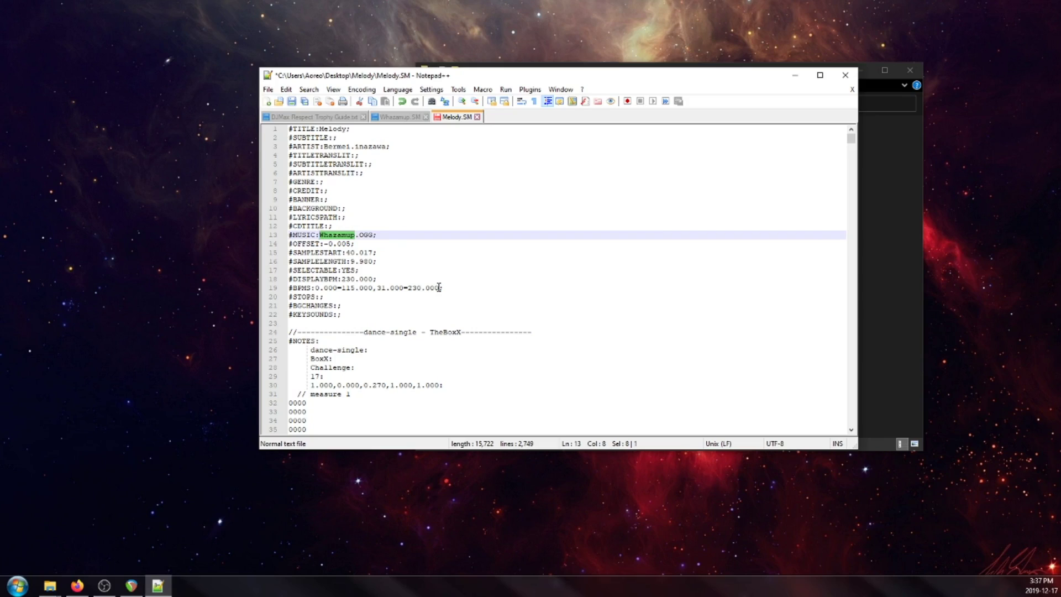
- Set the simfile's music value to Melody.OGG and its offset to 0.009
{"action": "type", "text": "Melody"}
{"action": "left_click", "coordinate": [432, 249]}
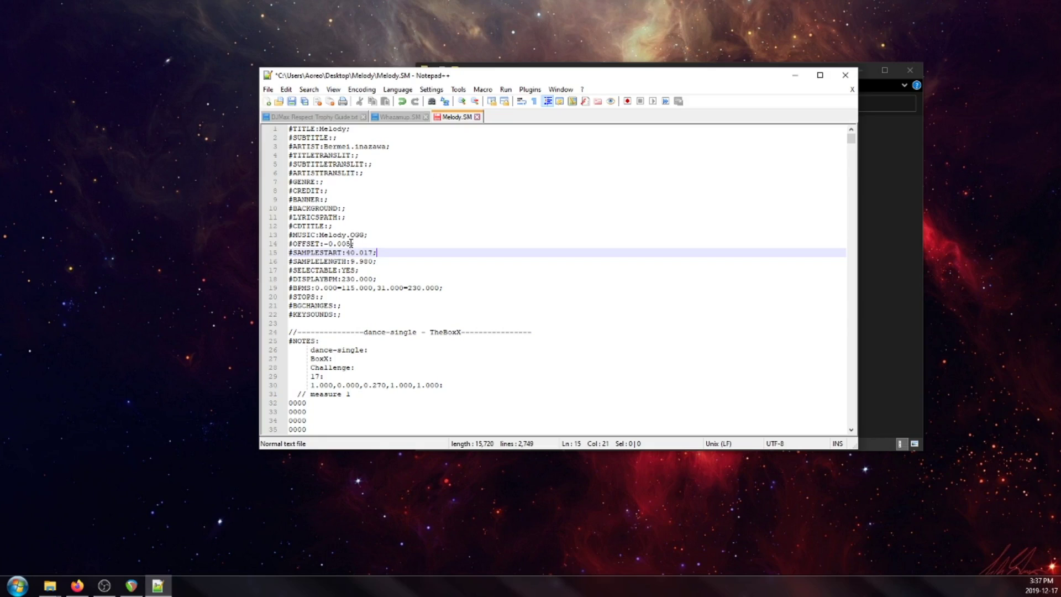
{"action": "left_click_drag", "start_coordinate": [352, 243], "coordinate": [325, 243]}
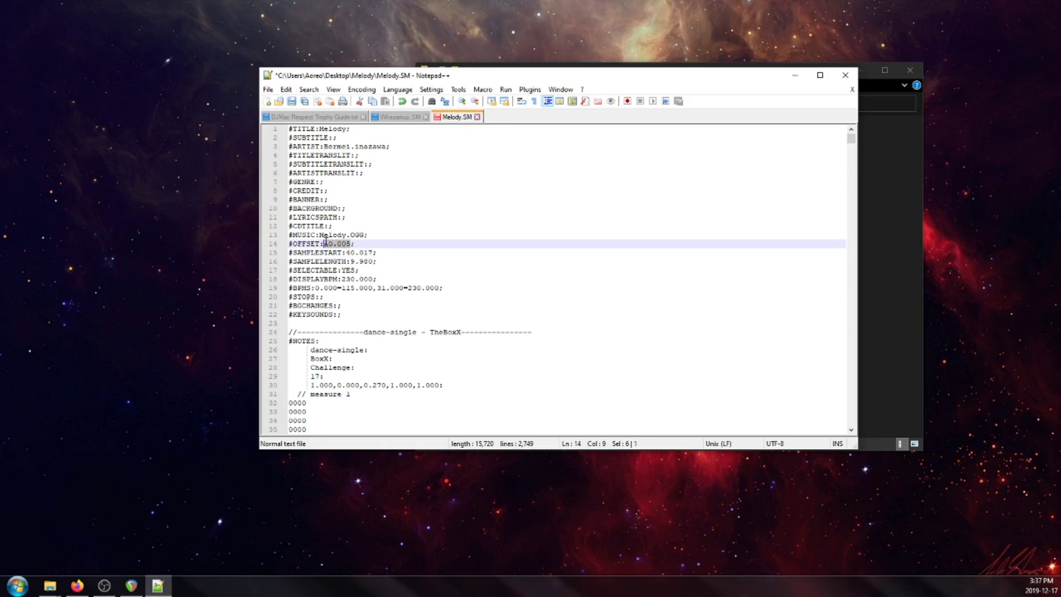
{"action": "type", "text": "0.000"}
{"action": "left_click_drag", "start_coordinate": [348, 244], "coordinate": [342, 244]}
{"action": "type", "text": "9"}
- Remove the DISPLAYBPM line and set the BPMS value to 0.000=188.000
{"action": "left_click_drag", "start_coordinate": [379, 275], "coordinate": [312, 277]}
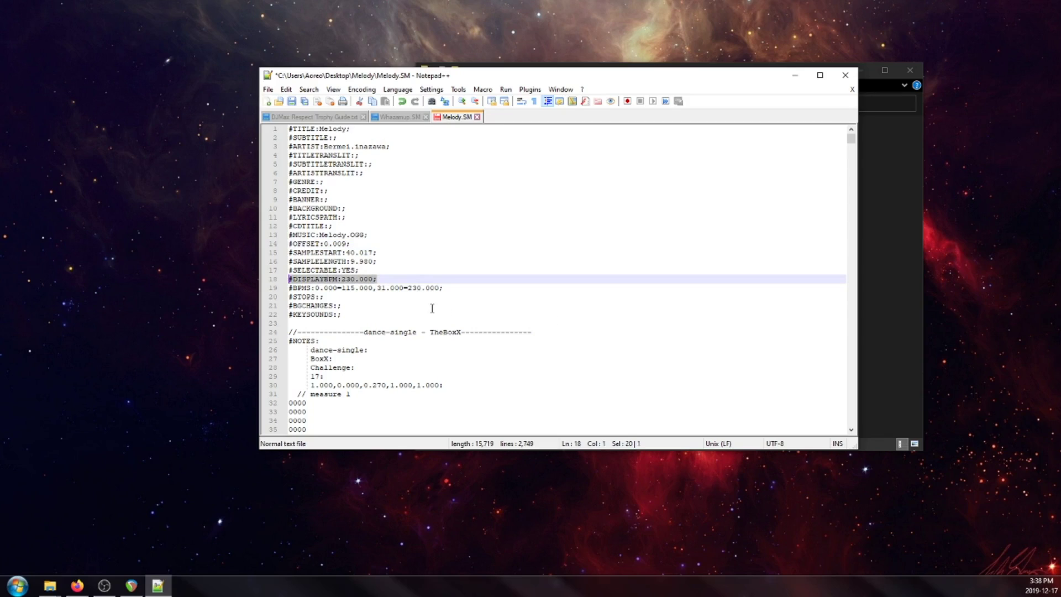
{"action": "key", "text": "Delete"}
{"action": "key", "text": "Delete"}
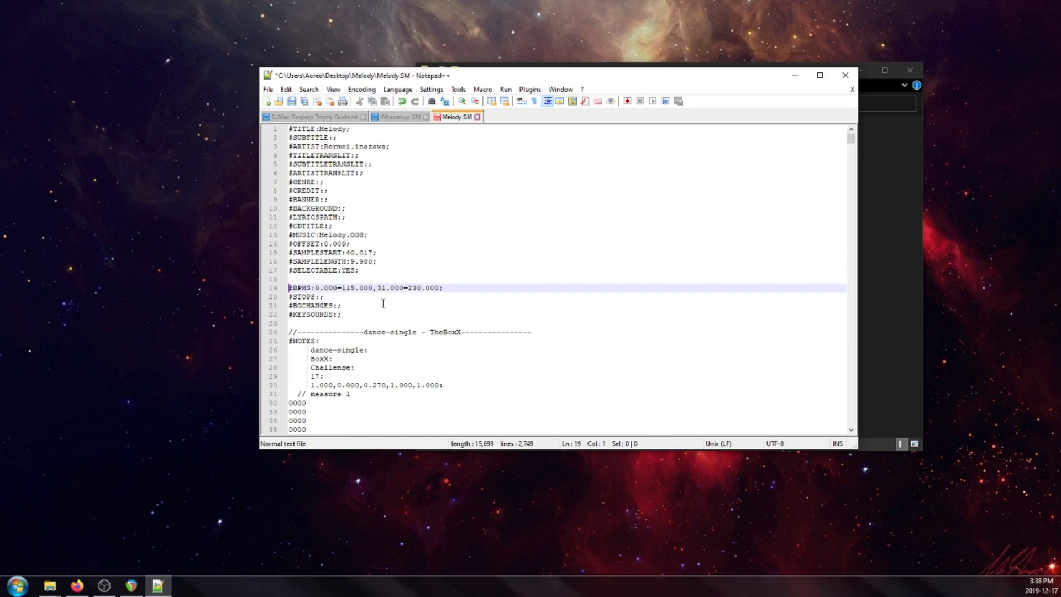
{"action": "left_click_drag", "start_coordinate": [343, 278], "coordinate": [431, 281]}
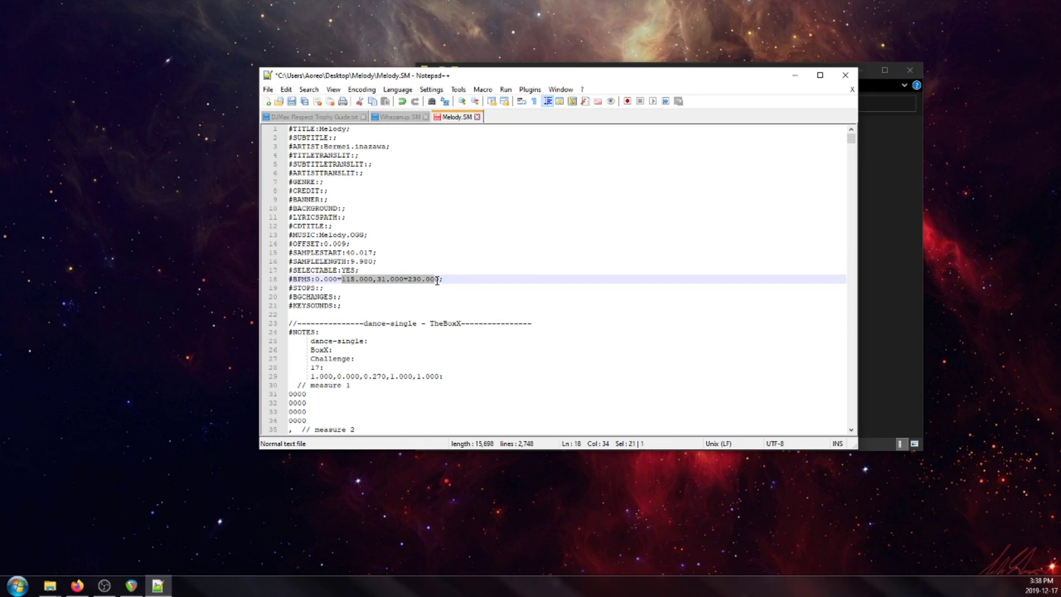
{"action": "key", "text": "BackSpace"}
{"action": "key", "text": "BackSpace"}
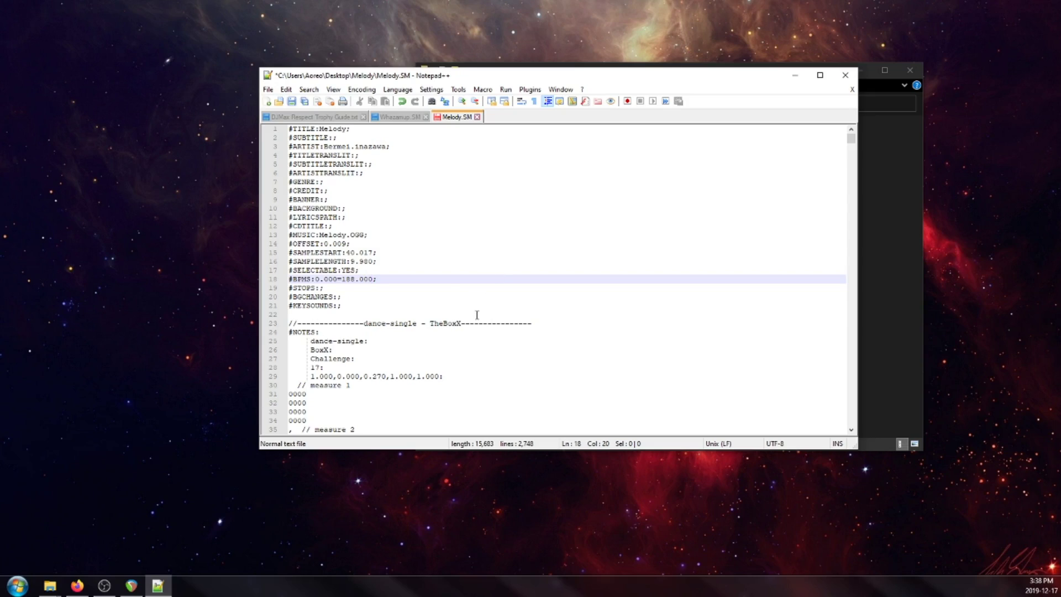
- Replace the chart author's name in the dance-single section, set the Challenge difficulty rating to 1, and save the simfile
{"action": "left_click_drag", "start_coordinate": [462, 323], "coordinate": [429, 324]}
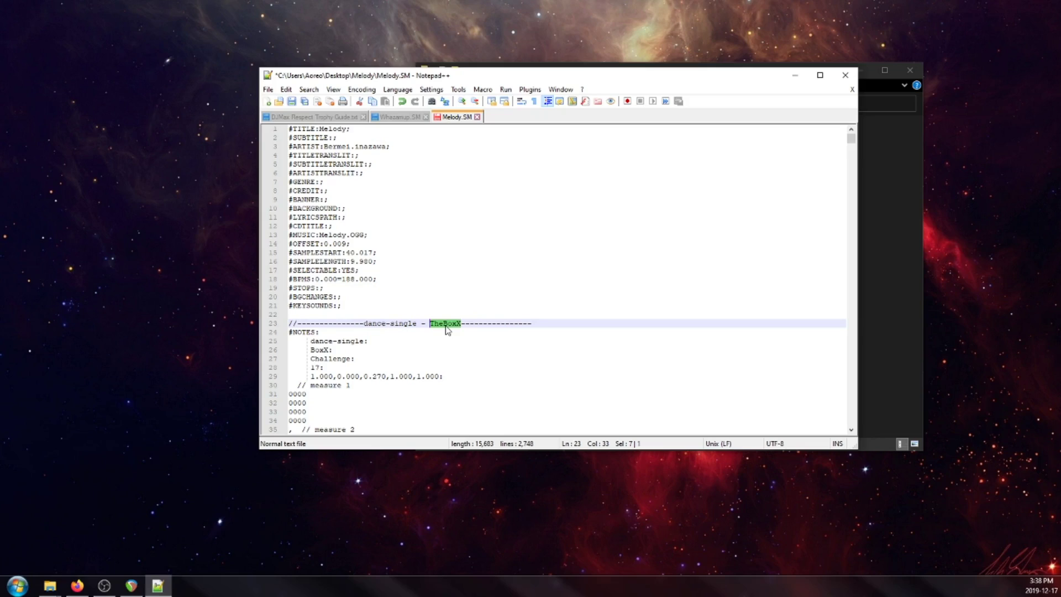
{"action": "type", "text": "J. Nerc"}
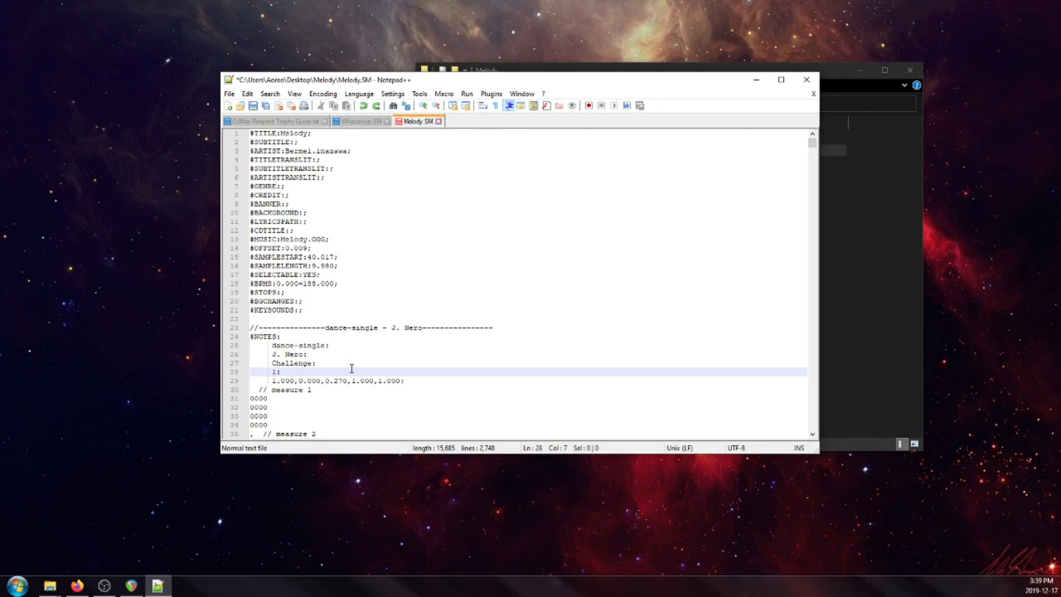
{"action": "key", "text": "Down"}
{"action": "key", "text": "Down"}
{"action": "key", "text": "Down"}
{"action": "left_click", "coordinate": [363, 364]}
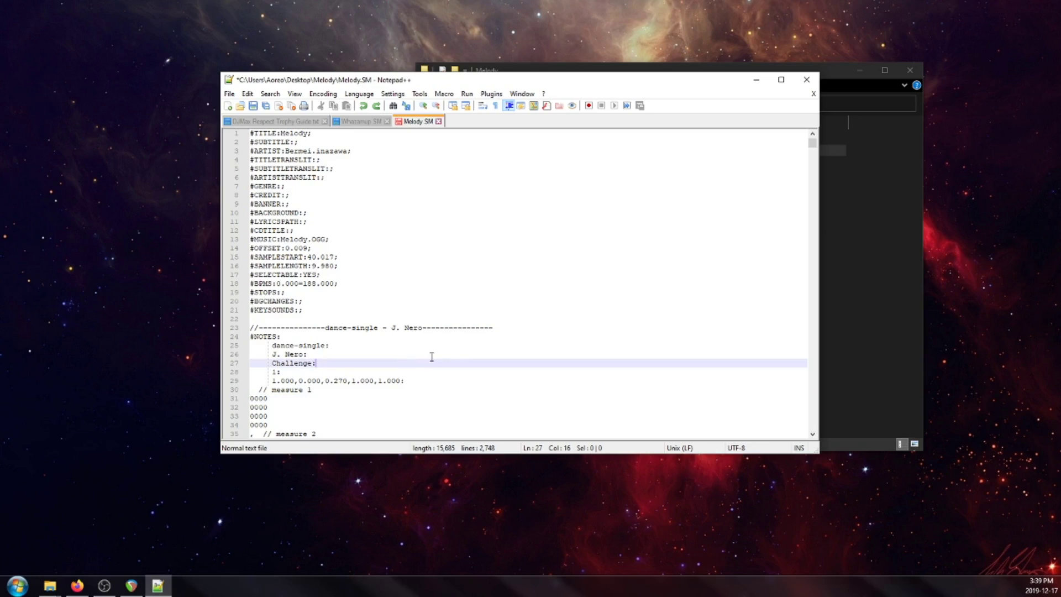
{"action": "key", "text": "ctrl+s"}
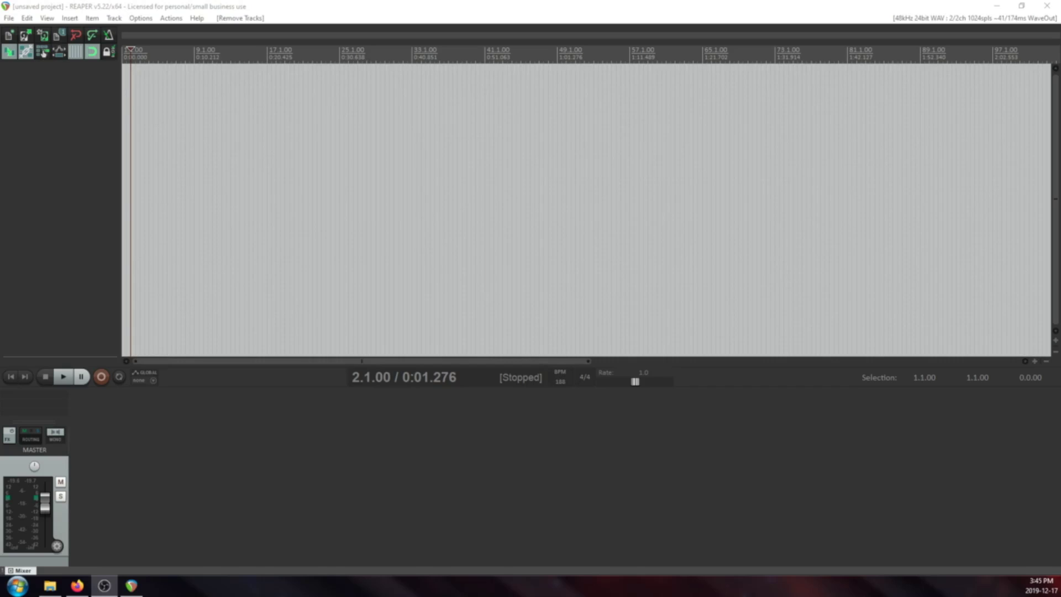
- Switch to REAPER, import Euro House.mp3 as a new track, and move the audio item to the project start
{"action": "left_click_drag", "start_coordinate": [759, 74], "coordinate": [417, 170]}
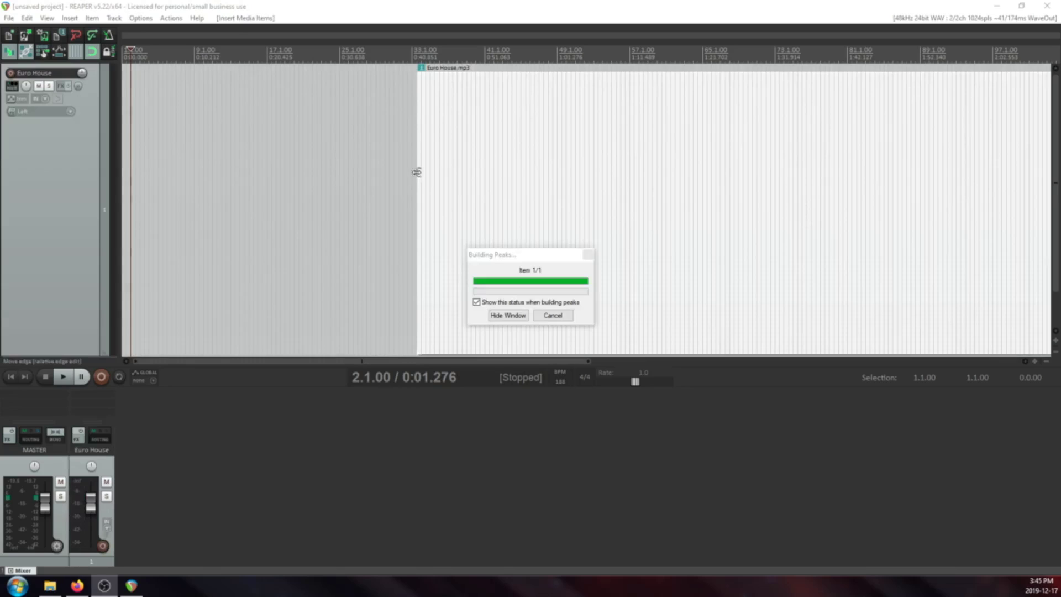
{"action": "left_click_drag", "start_coordinate": [744, 113], "coordinate": [346, 136]}
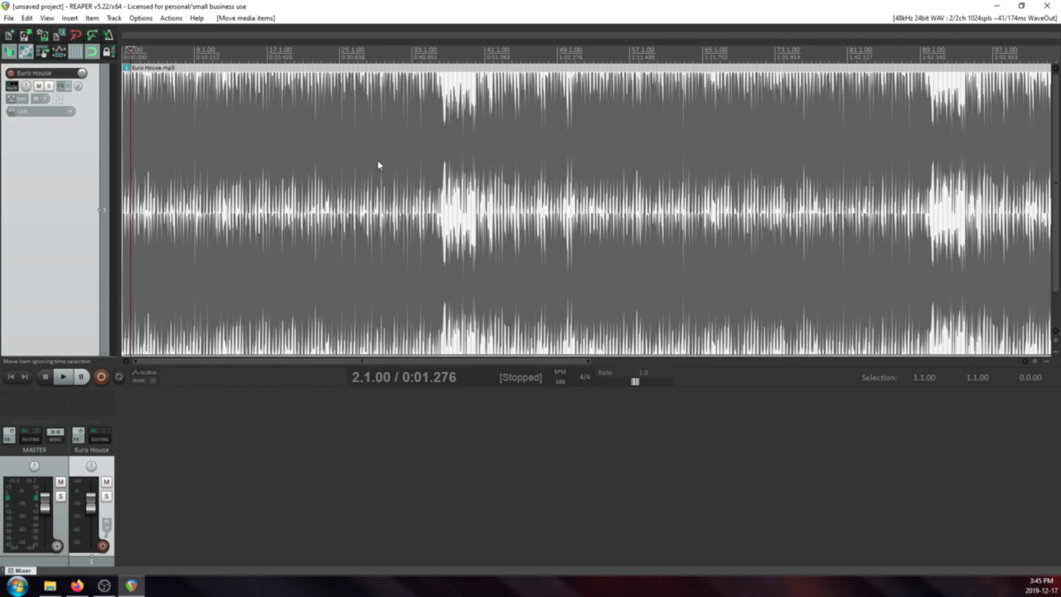
{"action": "scroll", "coordinate": [362, 166], "scroll_direction": "up", "scroll_amount": 3}
{"action": "scroll", "coordinate": [385, 164], "scroll_direction": "up", "scroll_amount": 3}
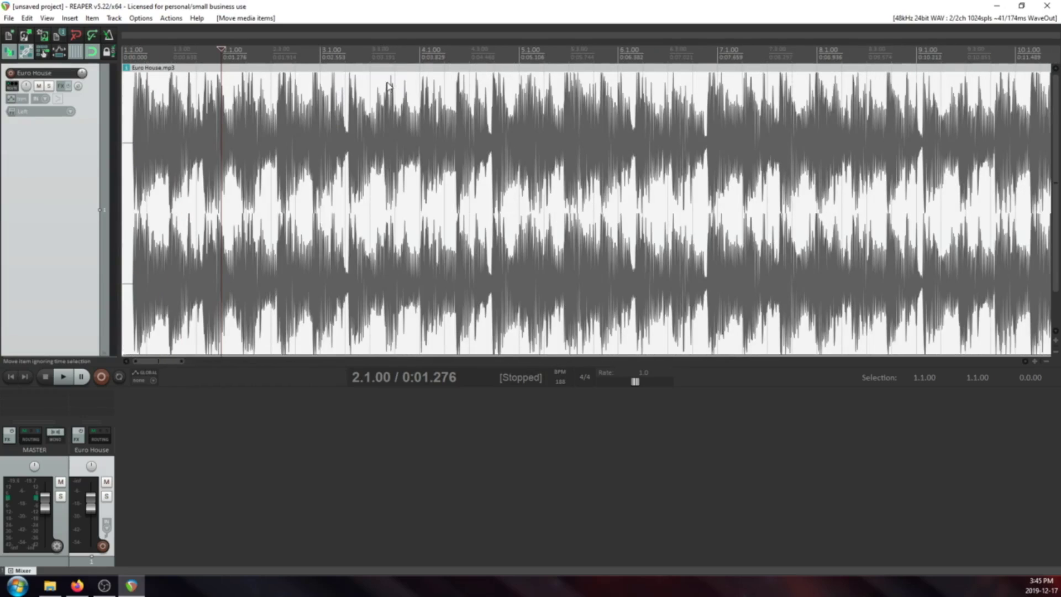
{"action": "scroll", "coordinate": [389, 85], "scroll_direction": "down", "scroll_amount": 6}
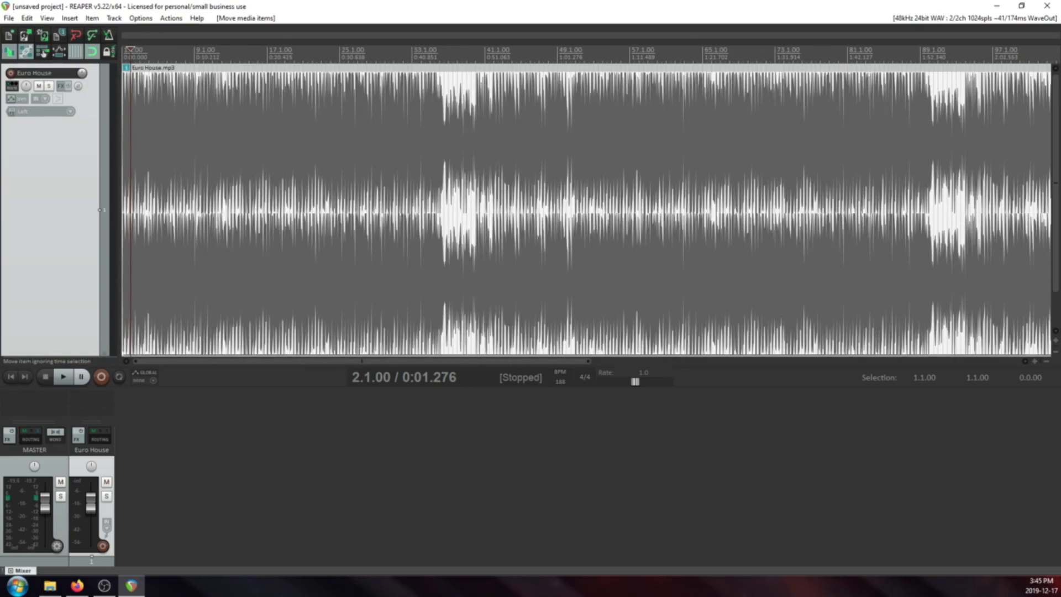
- Play the Euro House track and tap along on the all8.com BPM page to measure its tempo
{"action": "left_click", "coordinate": [63, 376]}
{"action": "key", "text": "alt+Tab"}
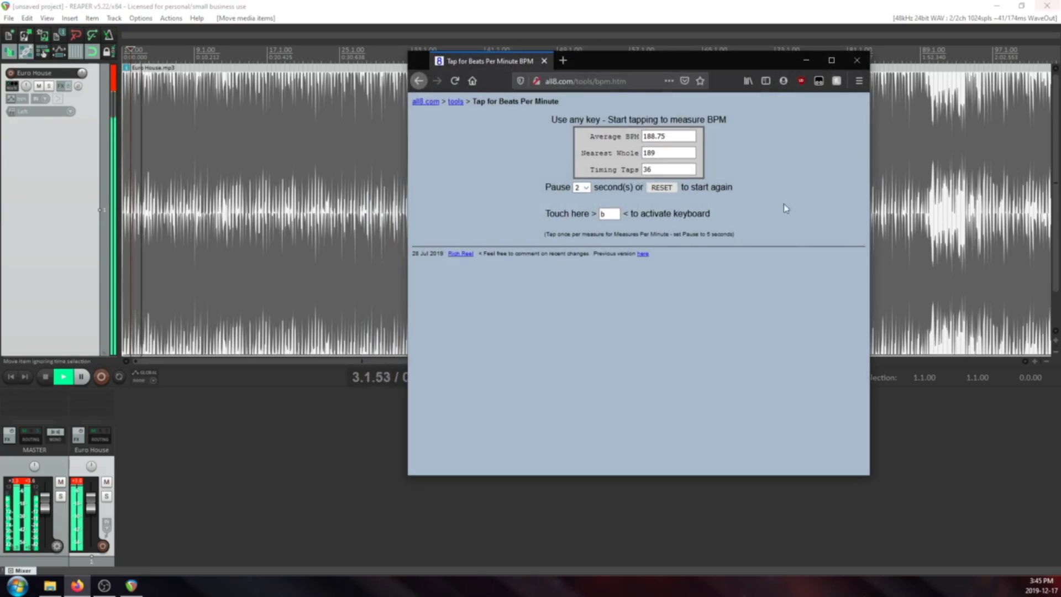
{"action": "key", "text": "b"}
{"action": "key", "text": "b"}
{"action": "key", "text": "b"}
{"action": "key", "text": "b"}
{"action": "key", "text": "b"}
{"action": "key", "text": "b"}
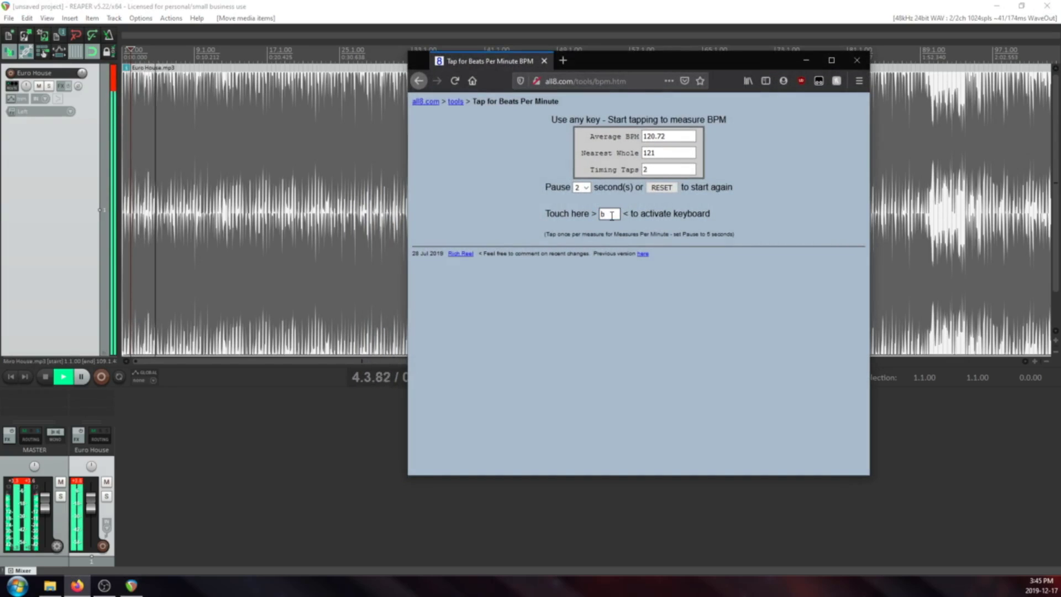
{"action": "key", "text": "b"}
{"action": "key", "text": "b"}
{"action": "key", "text": "b"}
{"action": "key", "text": "b"}
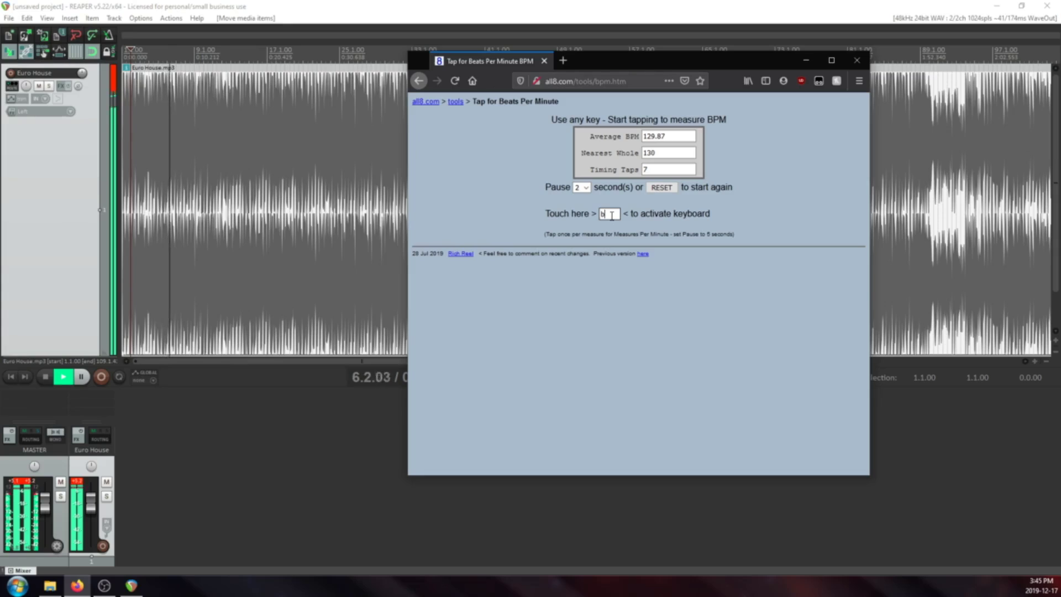
{"action": "key", "text": "b"}
{"action": "key", "text": "b"}
{"action": "key", "text": "b"}
{"action": "key", "text": "b"}
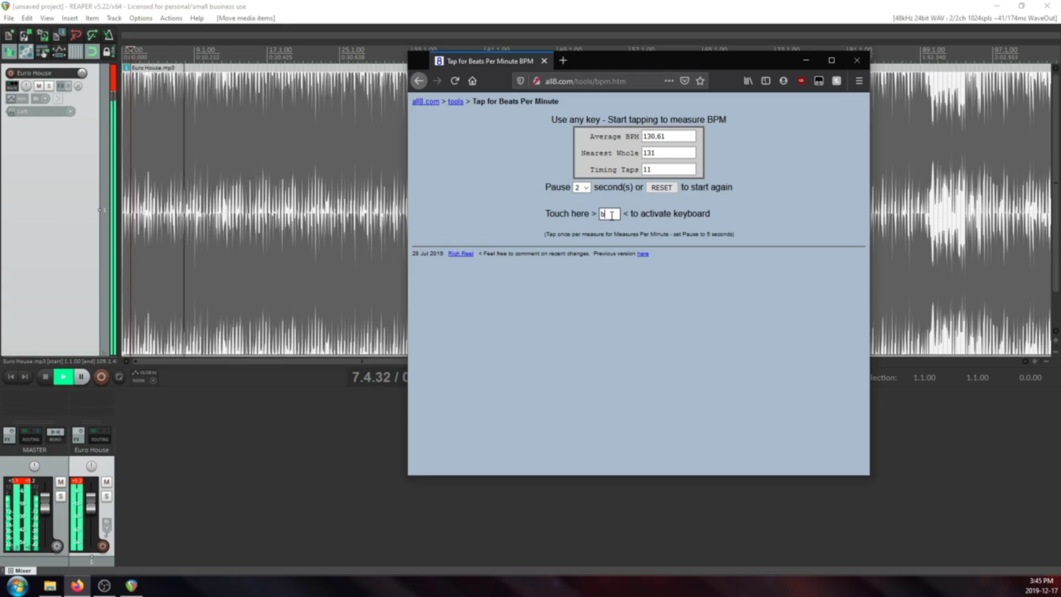
{"action": "key", "text": "b"}
{"action": "key", "text": "b"}
{"action": "key", "text": "b"}
{"action": "key", "text": "b"}
{"action": "key", "text": "b"}
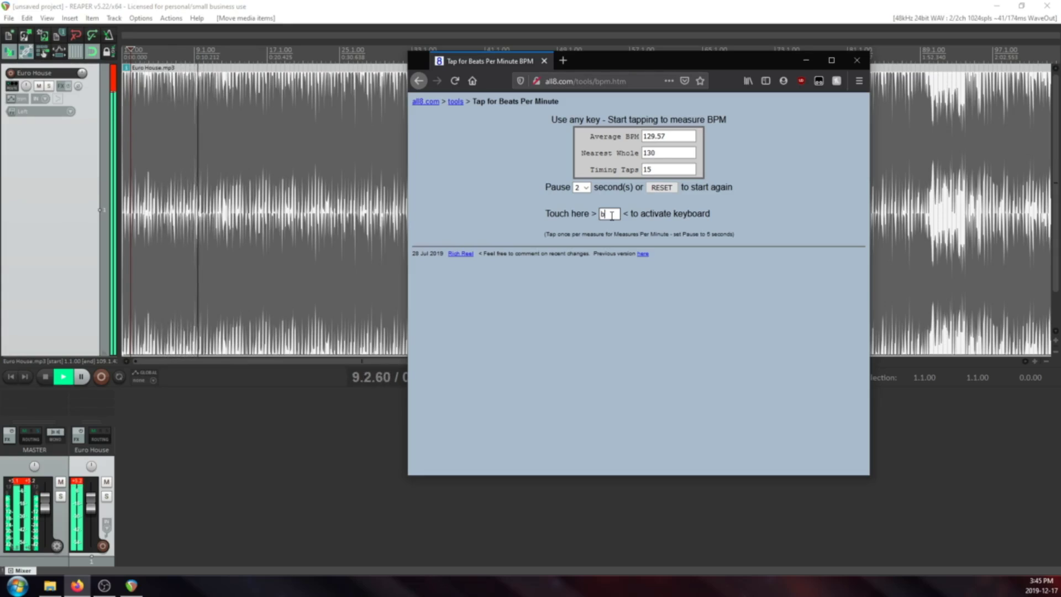
{"action": "key", "text": "b"}
{"action": "key", "text": "b"}
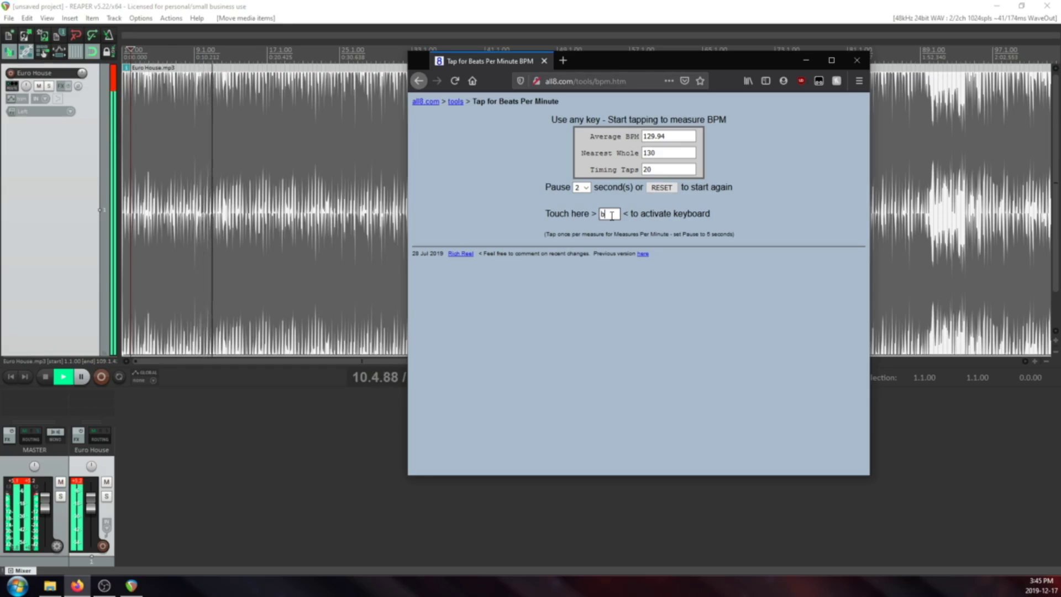
{"action": "left_click", "coordinate": [47, 380]}
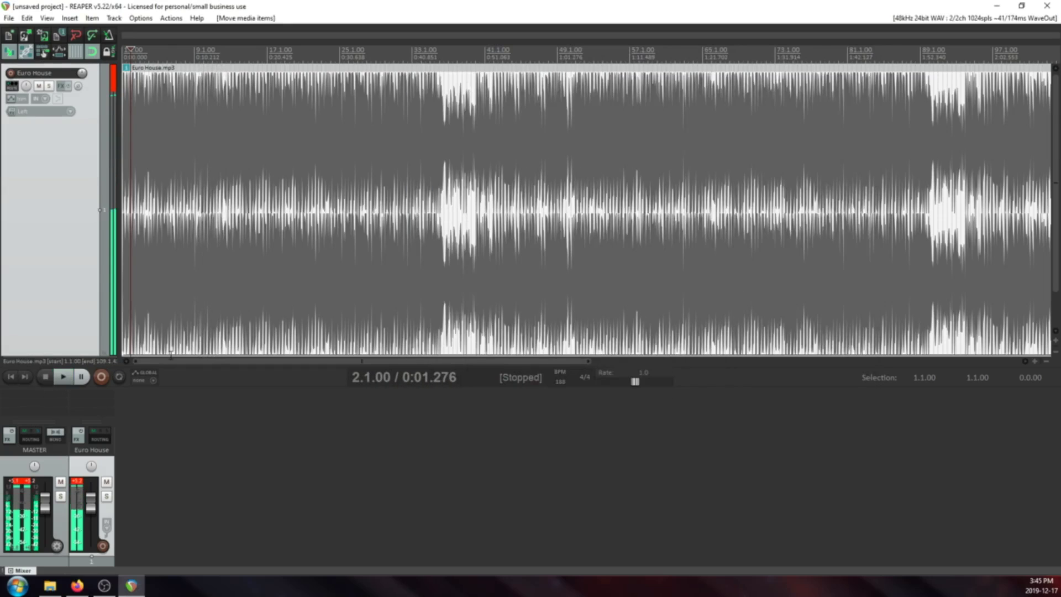
- Close the BPM tapping page and set the REAPER project tempo to 130 BPM
{"action": "left_click", "coordinate": [77, 586]}
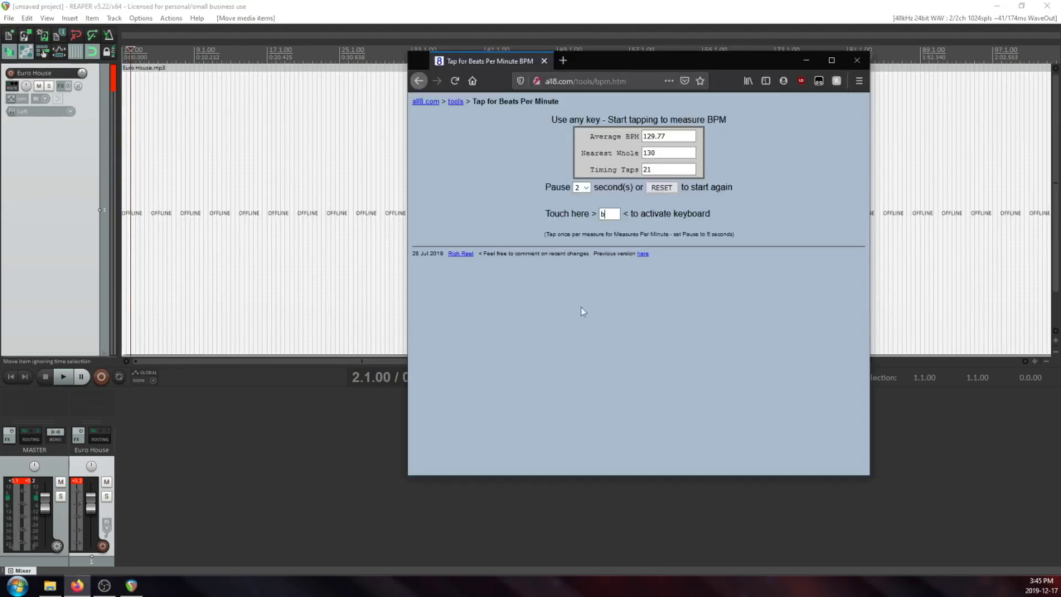
{"action": "left_click", "coordinate": [856, 61]}
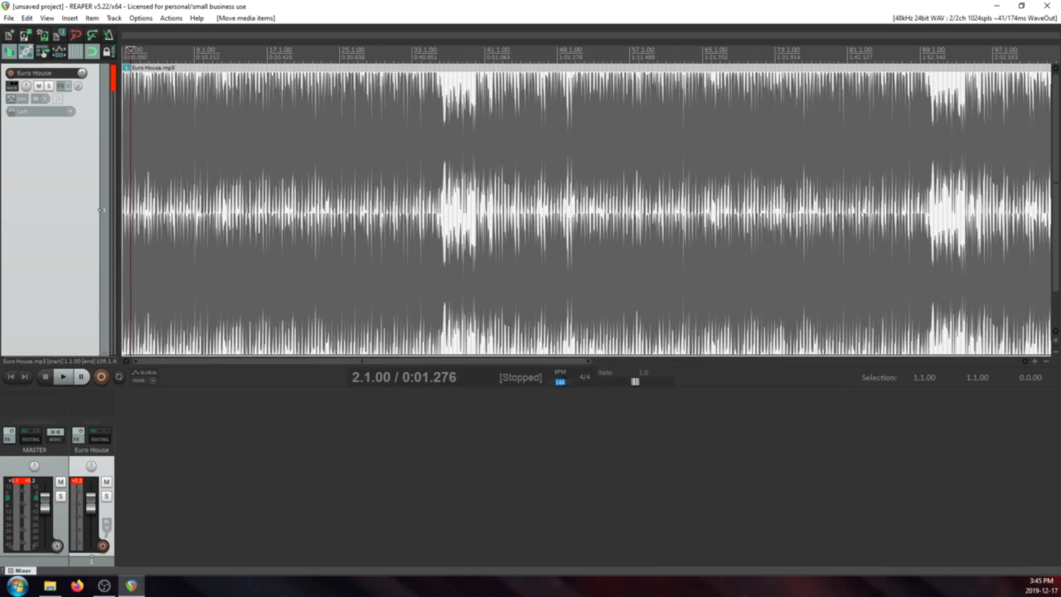
{"action": "left_click", "coordinate": [170, 104]}
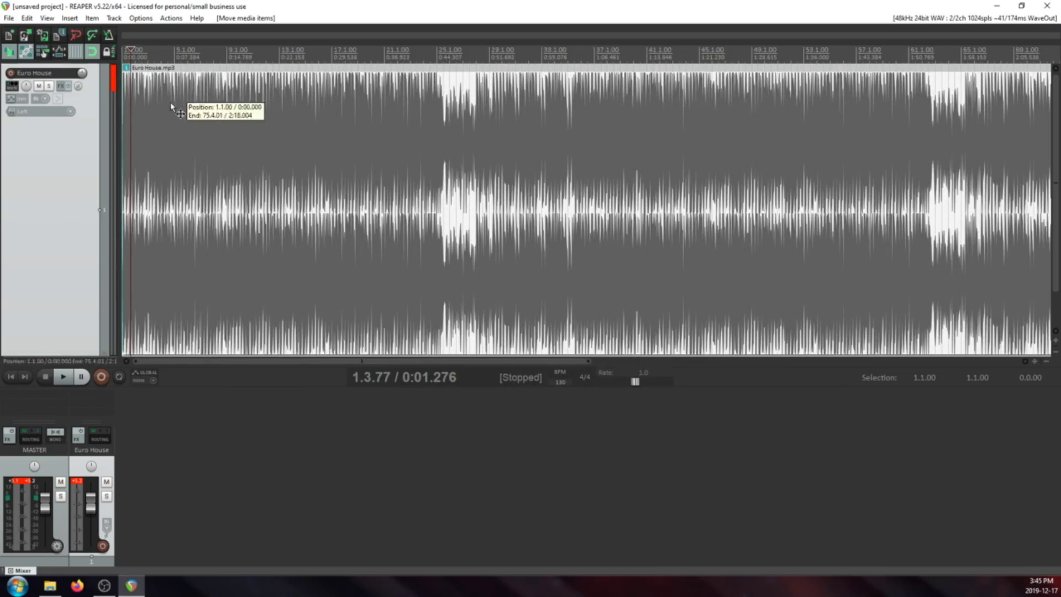
- Inspect the opening waveform and listen from the project start to identify the song's first clear beat
{"action": "scroll", "coordinate": [171, 105], "scroll_direction": "up", "scroll_amount": 9}
{"action": "scroll", "coordinate": [318, 130], "scroll_direction": "down", "scroll_amount": 3}
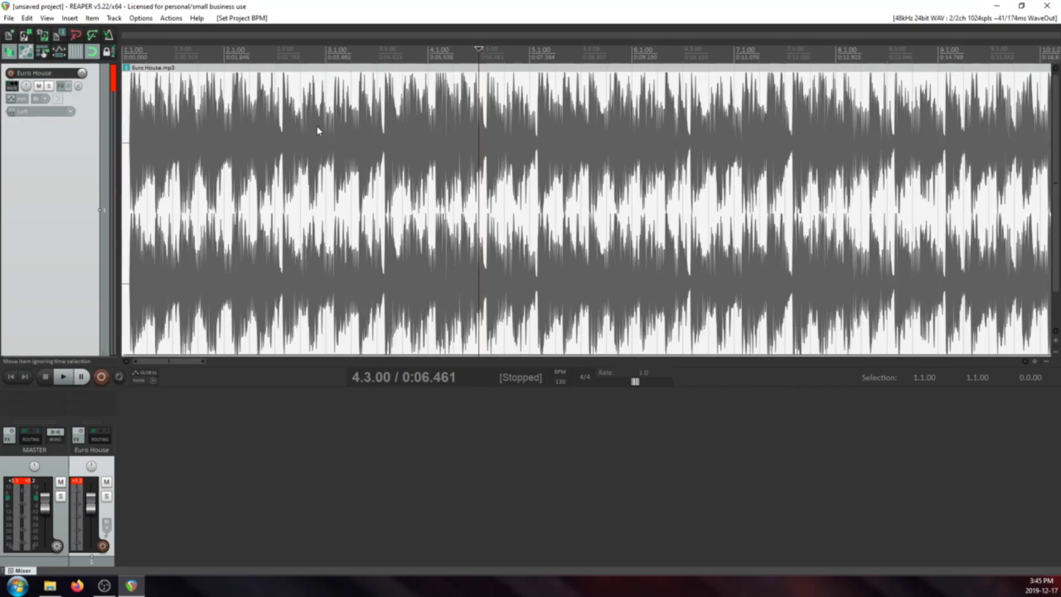
{"action": "left_click", "coordinate": [144, 129]}
{"action": "scroll", "coordinate": [146, 130], "scroll_direction": "up", "scroll_amount": 3}
{"action": "scroll", "coordinate": [335, 150], "scroll_direction": "up", "scroll_amount": 3}
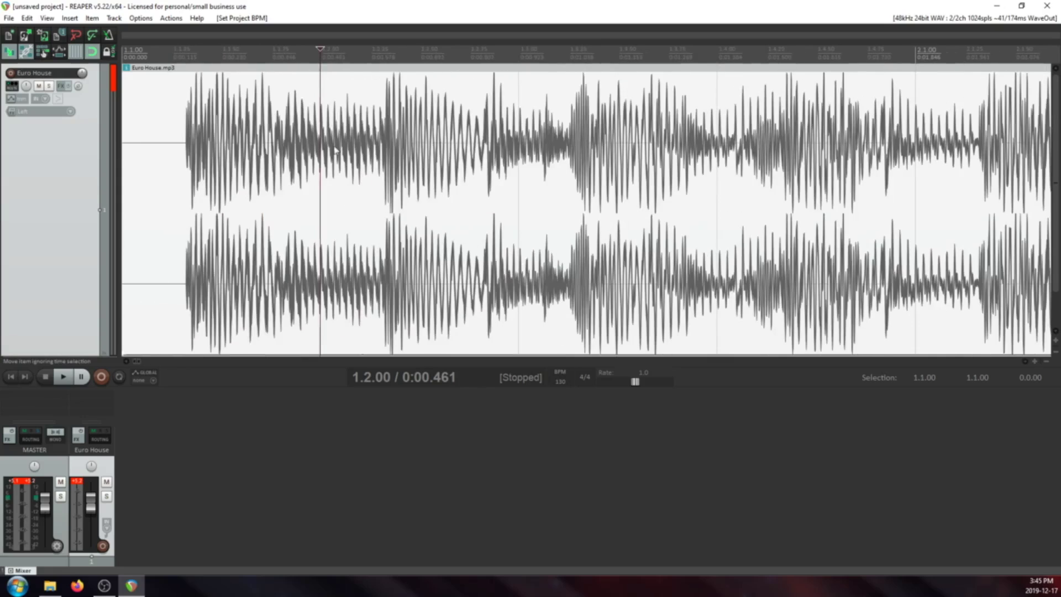
{"action": "scroll", "coordinate": [525, 162], "scroll_direction": "down", "scroll_amount": 3}
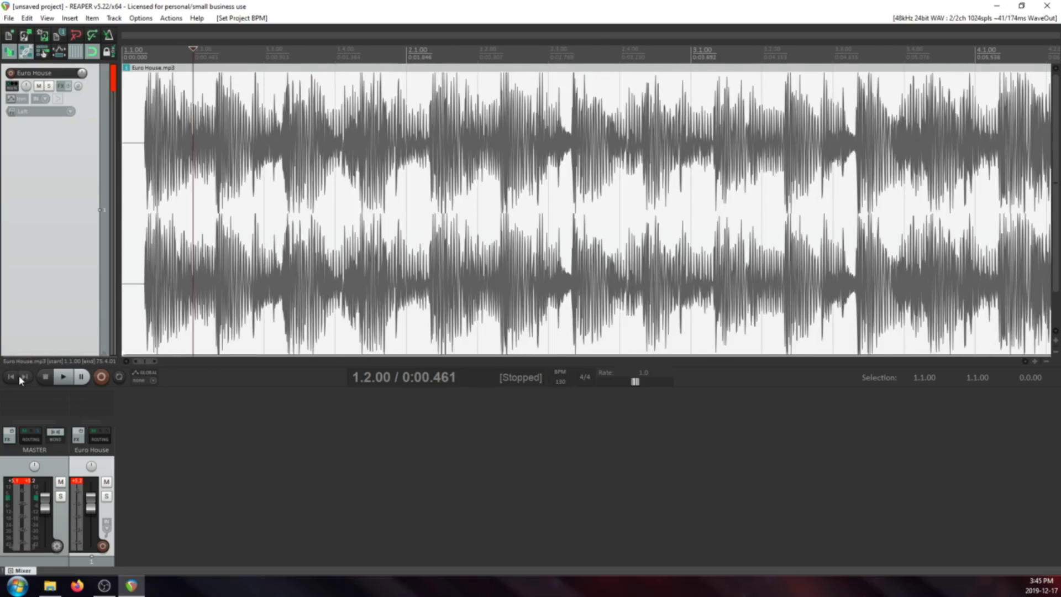
{"action": "left_click", "coordinate": [15, 378]}
{"action": "key", "text": "space"}
{"action": "key", "text": "space"}
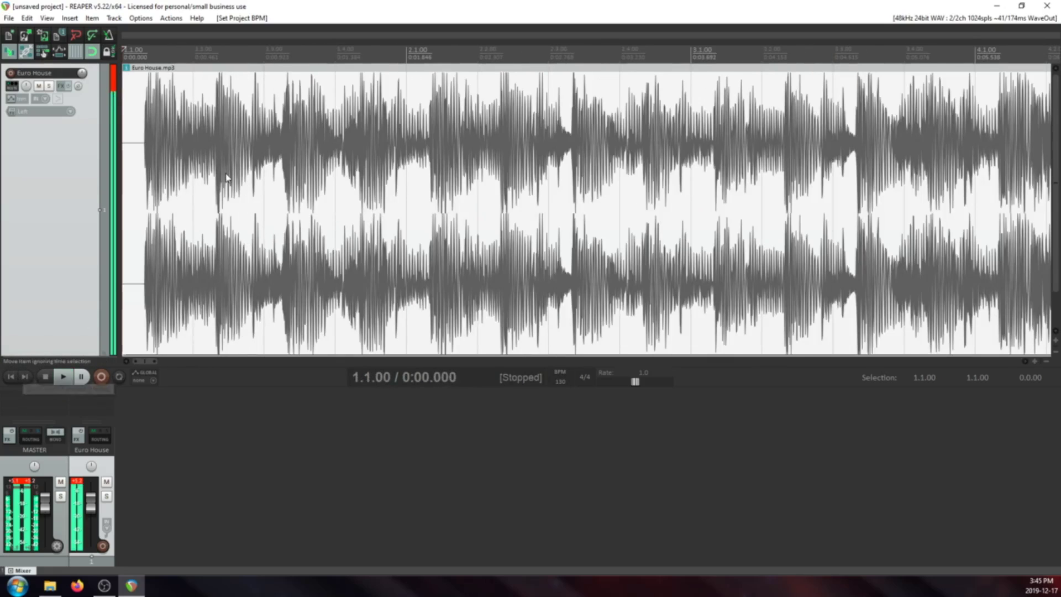
- Split the Euro House item just before the second beat's onset, at about 0:00.612
{"action": "left_click", "coordinate": [228, 130]}
{"action": "scroll", "coordinate": [572, 192], "scroll_direction": "up", "scroll_amount": 6}
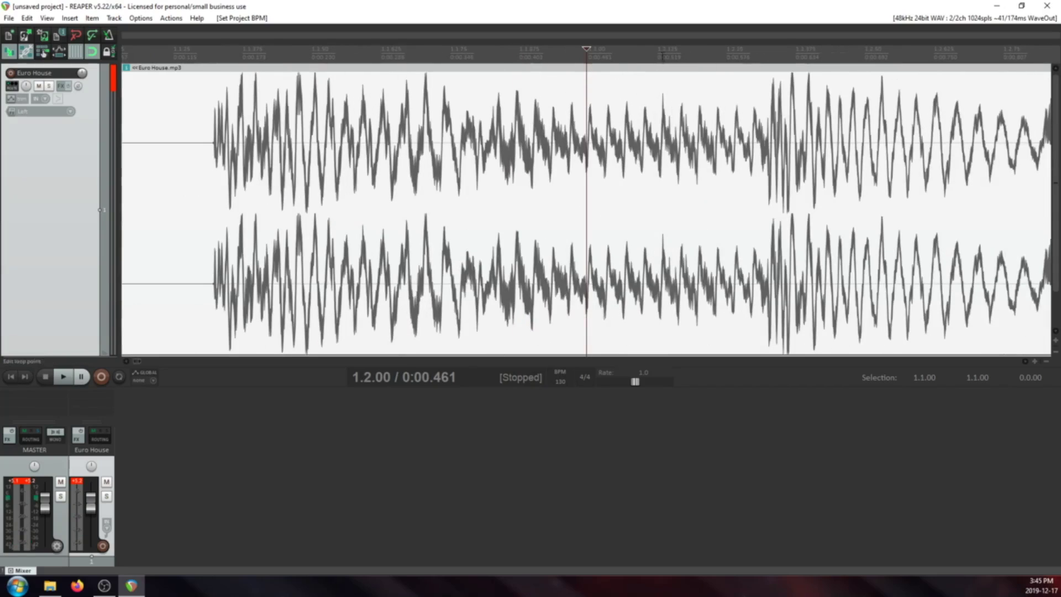
{"action": "left_click_drag", "start_coordinate": [587, 48], "coordinate": [767, 74]}
{"action": "scroll", "coordinate": [771, 91], "scroll_direction": "up", "scroll_amount": 1}
{"action": "scroll", "coordinate": [771, 91], "scroll_direction": "up", "scroll_amount": 4}
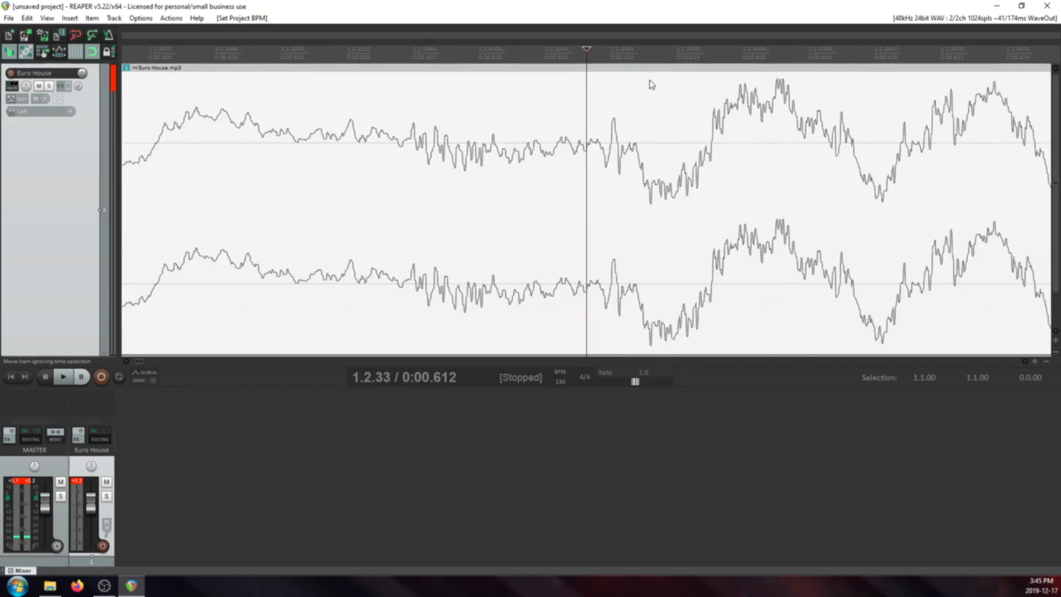
{"action": "left_click_drag", "start_coordinate": [587, 50], "coordinate": [595, 49]}
{"action": "key", "text": "s"}
{"action": "scroll", "coordinate": [588, 89], "scroll_direction": "down", "scroll_amount": 4}
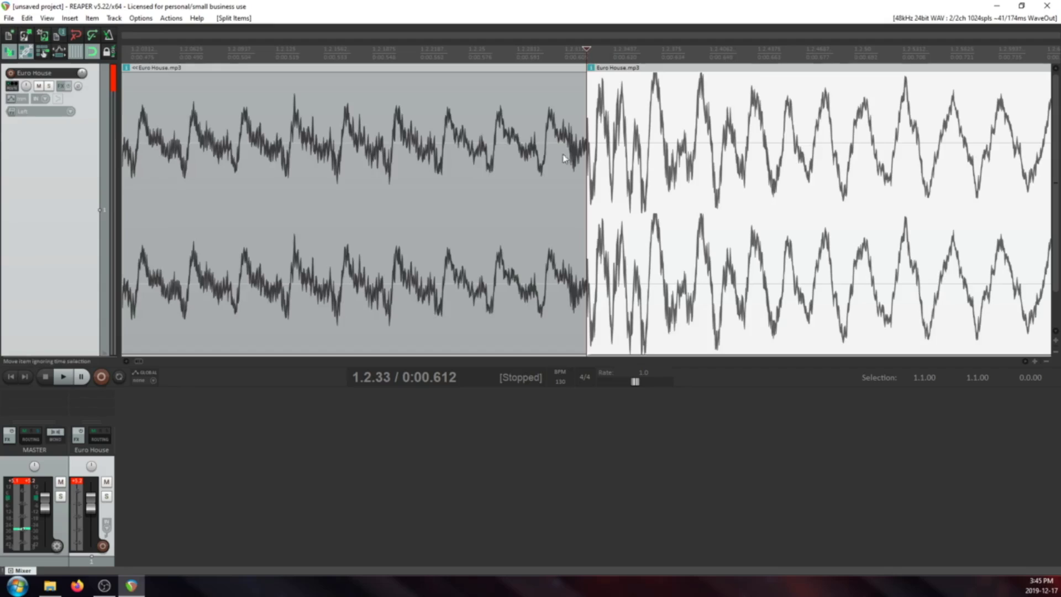
- Delete the short piece before the split and move the remaining audio to the project start
{"action": "left_click", "coordinate": [505, 158]}
{"action": "key", "text": "Delete"}
{"action": "scroll", "coordinate": [552, 168], "scroll_direction": "down", "scroll_amount": 9}
{"action": "left_click_drag", "start_coordinate": [708, 156], "coordinate": [213, 130]}
- Check how the waveform's beats align with the grid near measure 2 and around 14.3.00
{"action": "left_click", "coordinate": [254, 123]}
{"action": "scroll", "coordinate": [254, 124], "scroll_direction": "up", "scroll_amount": 7}
{"action": "scroll", "coordinate": [343, 200], "scroll_direction": "down", "scroll_amount": 8}
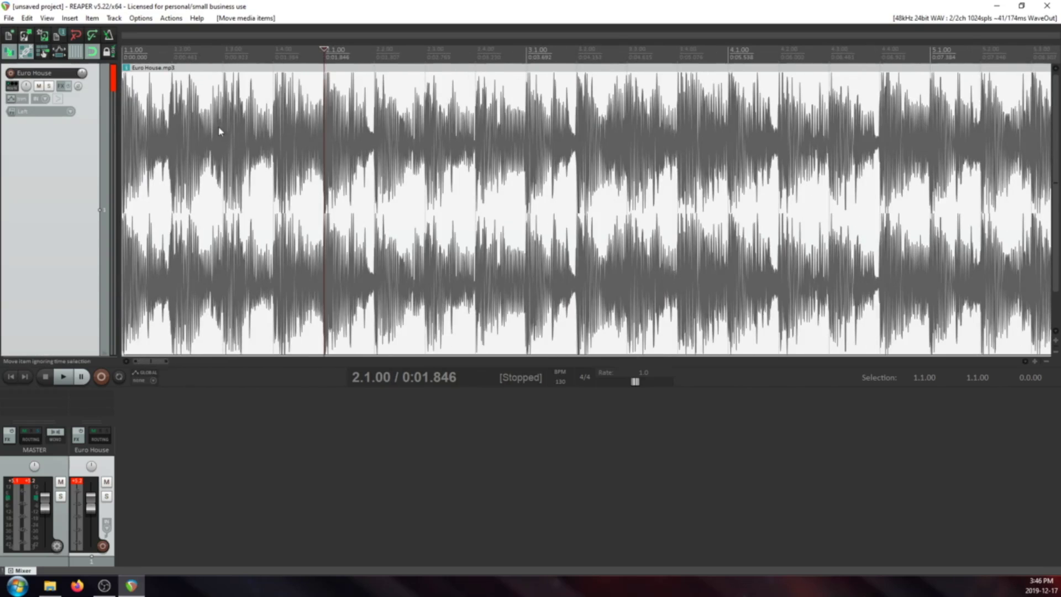
{"action": "scroll", "coordinate": [583, 133], "scroll_direction": "down", "scroll_amount": 5}
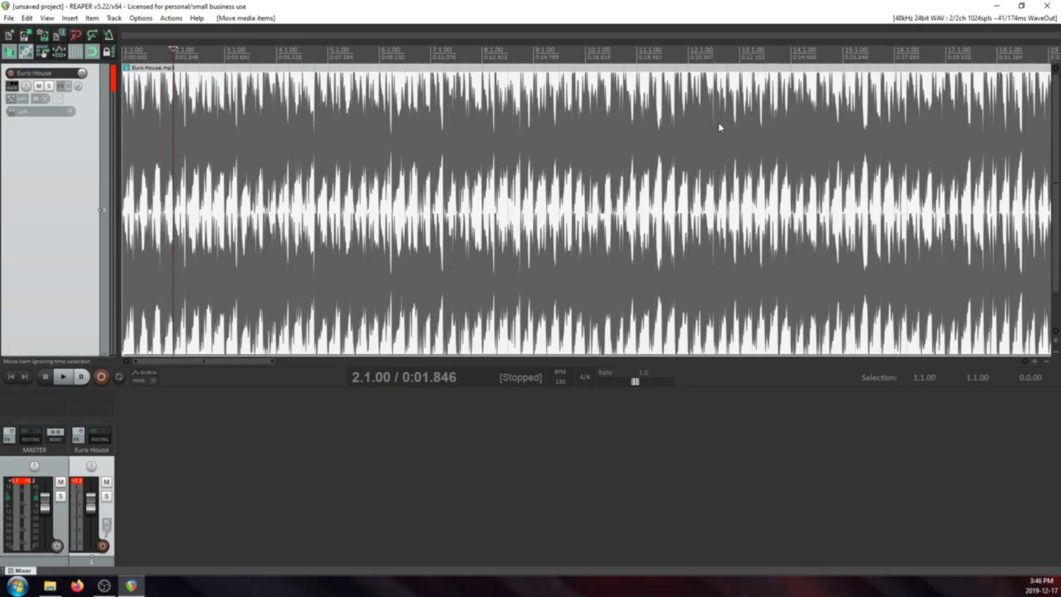
{"action": "left_click", "coordinate": [820, 113]}
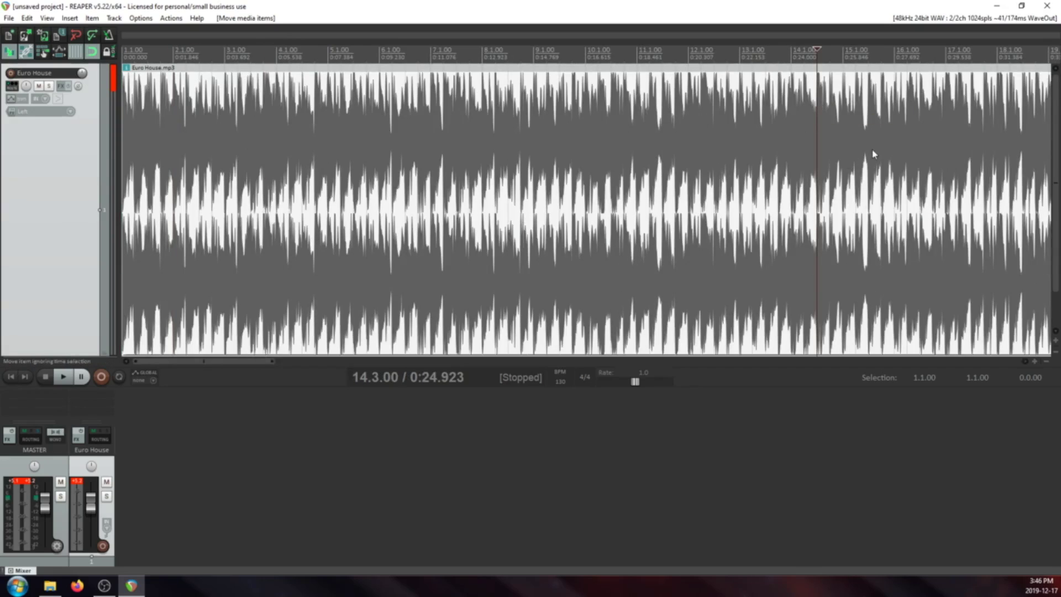
{"action": "scroll", "coordinate": [873, 153], "scroll_direction": "up", "scroll_amount": 8}
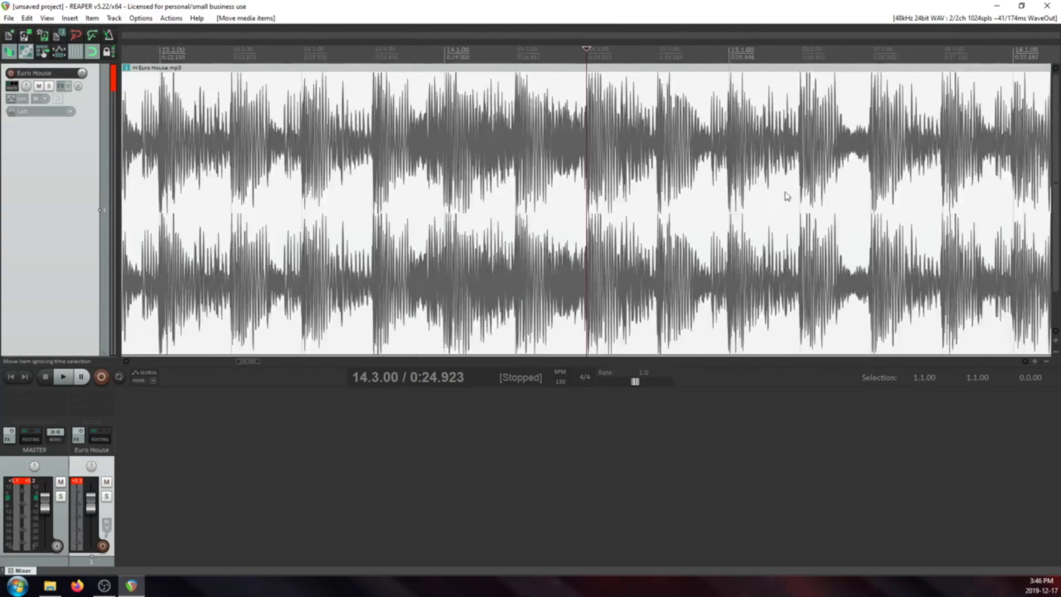
- Examine how the Euro House waveform's beats line up with the grid around measure 66, near 2:00
{"action": "scroll", "coordinate": [787, 196], "scroll_direction": "down", "scroll_amount": 10}
{"action": "left_click", "coordinate": [975, 115]}
{"action": "scroll", "coordinate": [783, 201], "scroll_direction": "up", "scroll_amount": 7}
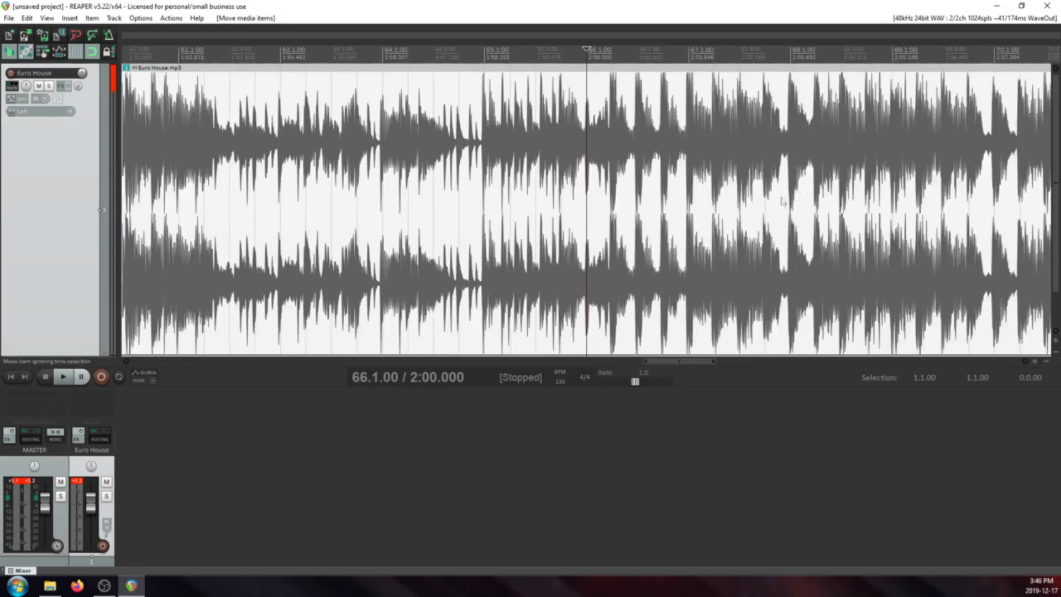
{"action": "scroll", "coordinate": [782, 201], "scroll_direction": "up", "scroll_amount": 8}
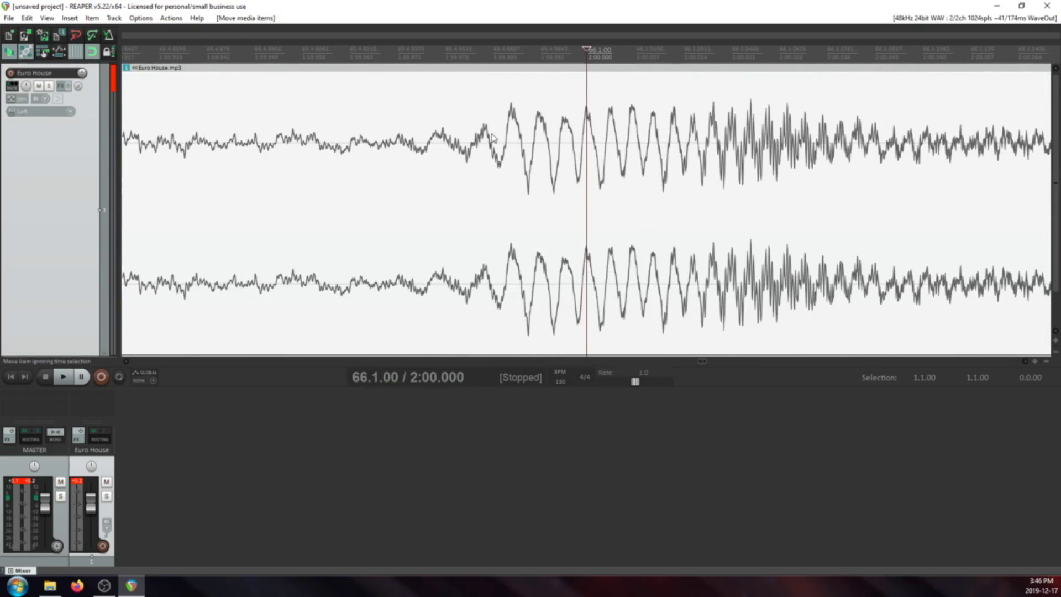
{"action": "scroll", "coordinate": [686, 190], "scroll_direction": "down", "scroll_amount": 5}
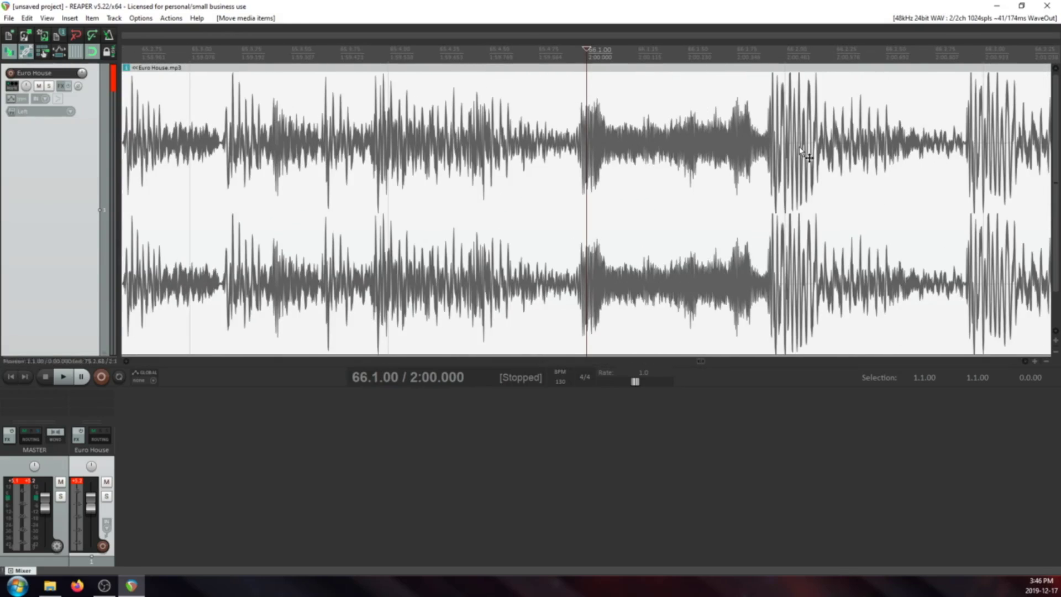
{"action": "left_click", "coordinate": [804, 156]}
{"action": "scroll", "coordinate": [729, 158], "scroll_direction": "up", "scroll_amount": 4}
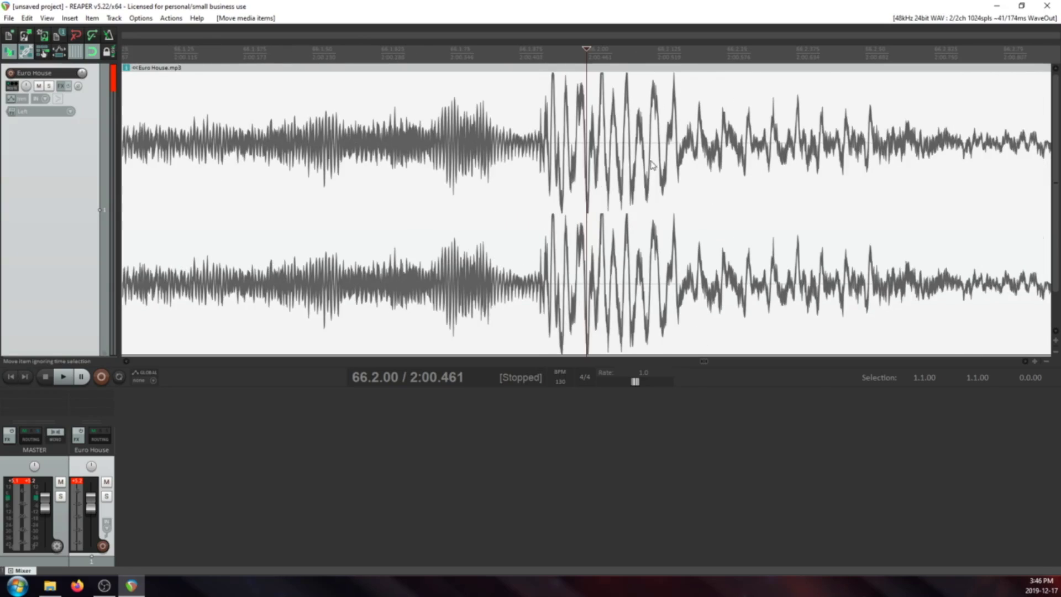
{"action": "scroll", "coordinate": [652, 164], "scroll_direction": "up", "scroll_amount": 2}
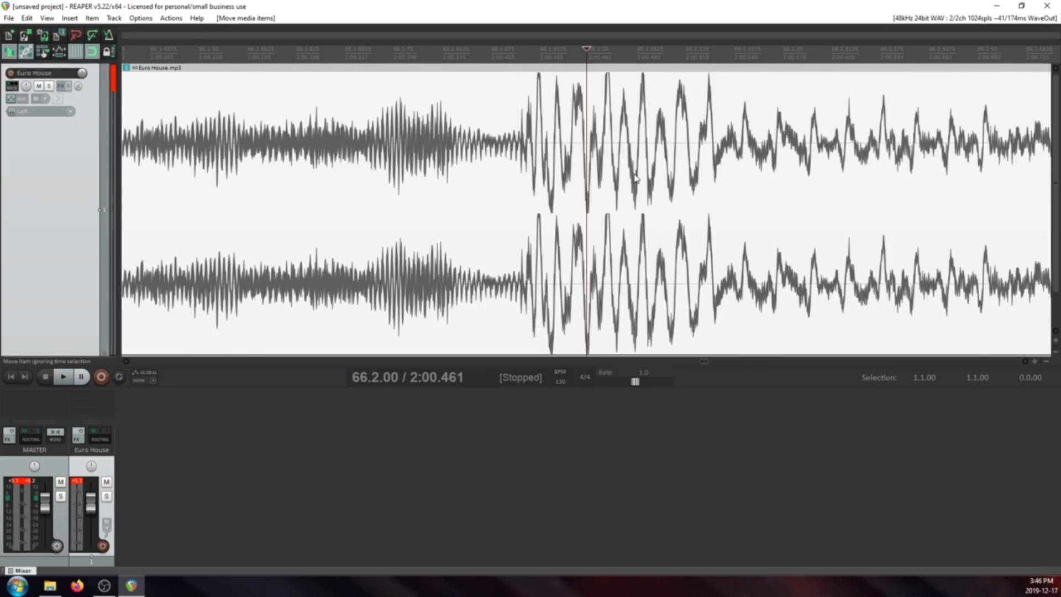
{"action": "scroll", "coordinate": [636, 177], "scroll_direction": "down", "scroll_amount": 5}
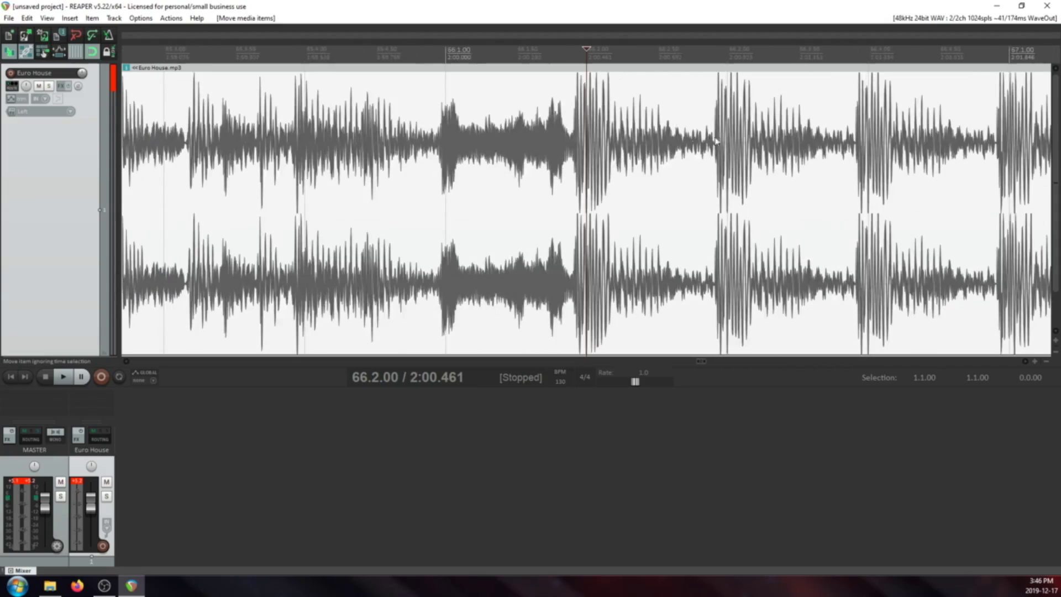
{"action": "left_click", "coordinate": [718, 141]}
{"action": "scroll", "coordinate": [719, 142], "scroll_direction": "down", "scroll_amount": 1}
{"action": "scroll", "coordinate": [720, 141], "scroll_direction": "down", "scroll_amount": 2}
{"action": "scroll", "coordinate": [837, 132], "scroll_direction": "down", "scroll_amount": 3}
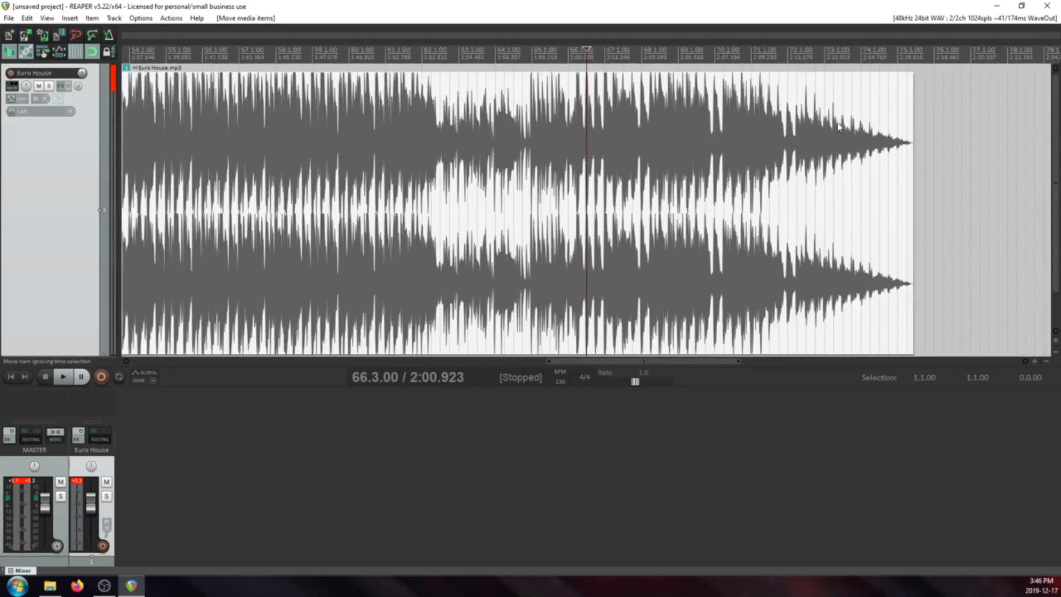
- Compare the beat onsets with the grid lines through the song's ending and the section from measures 64 to 67
{"action": "left_click", "coordinate": [750, 131]}
{"action": "scroll", "coordinate": [715, 175], "scroll_direction": "up", "scroll_amount": 5}
{"action": "scroll", "coordinate": [717, 175], "scroll_direction": "down", "scroll_amount": 5}
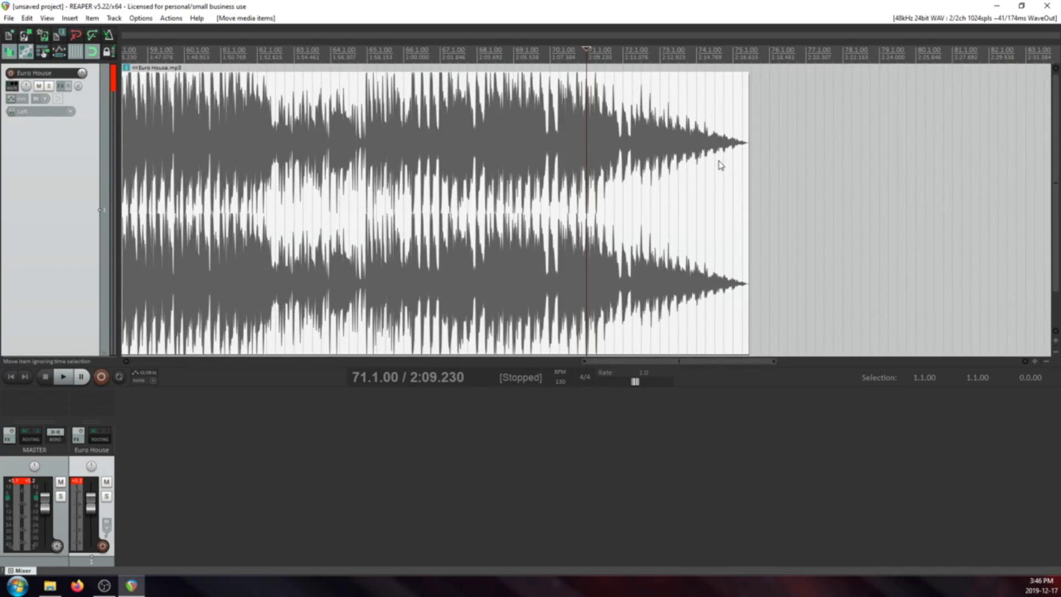
{"action": "left_click", "coordinate": [386, 135]}
{"action": "scroll", "coordinate": [497, 127], "scroll_direction": "up", "scroll_amount": 5}
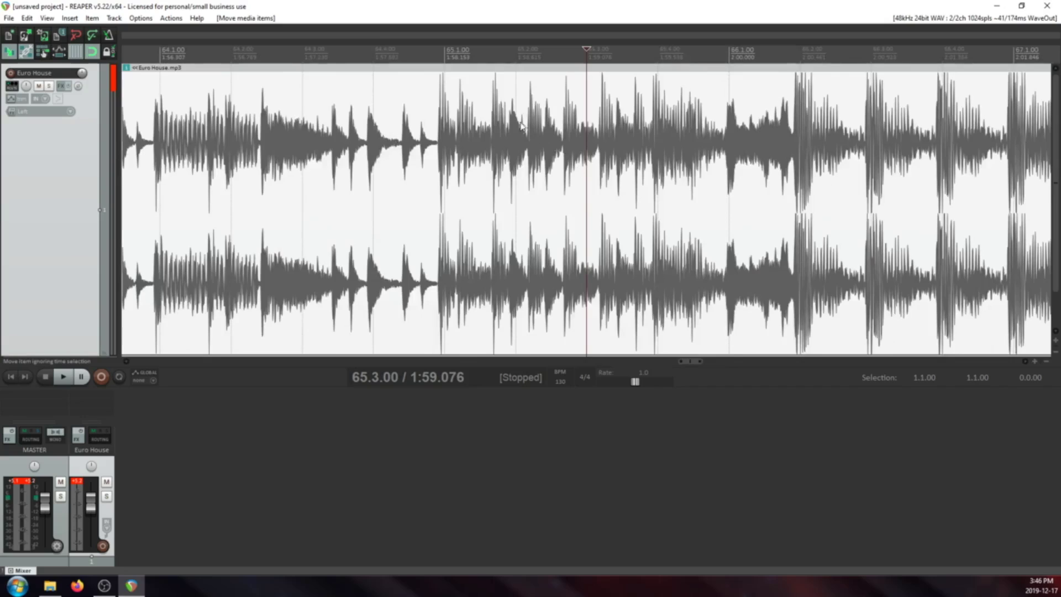
{"action": "scroll", "coordinate": [590, 129], "scroll_direction": "down", "scroll_amount": 2}
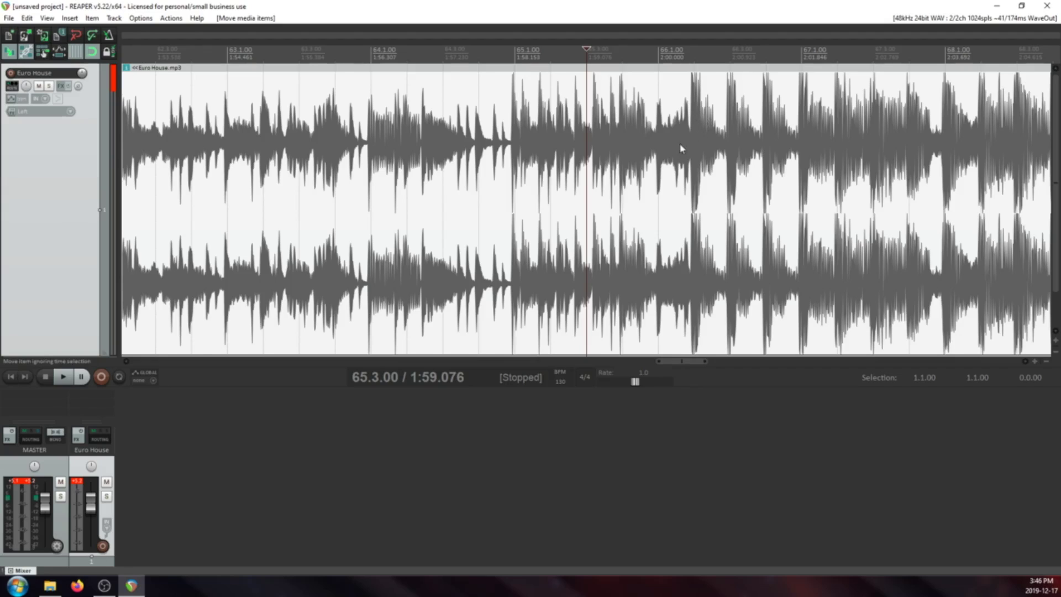
{"action": "scroll", "coordinate": [679, 152], "scroll_direction": "down", "scroll_amount": 4}
{"action": "scroll", "coordinate": [622, 171], "scroll_direction": "down", "scroll_amount": 3}
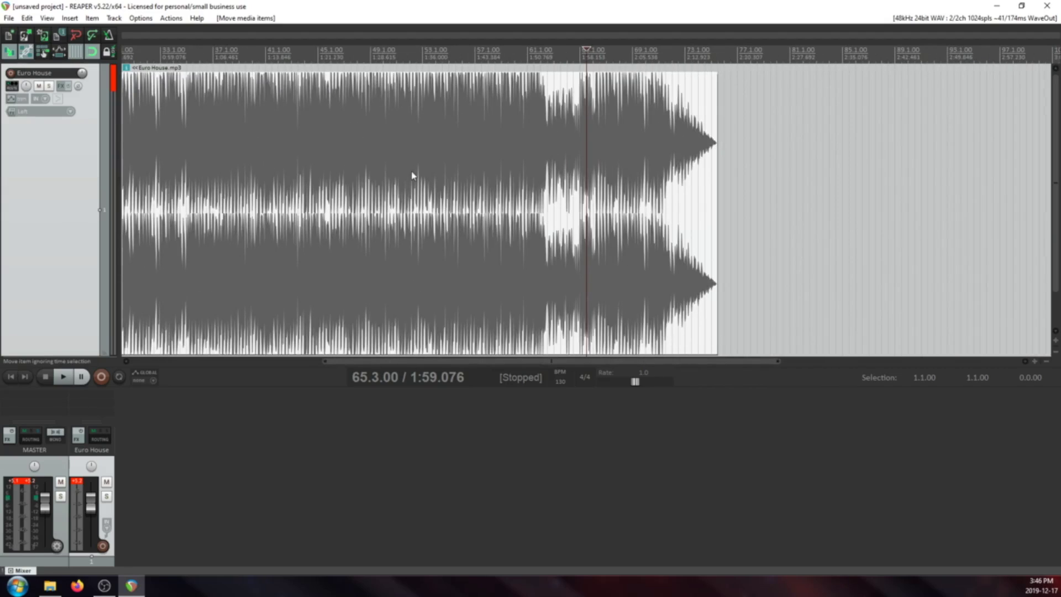
{"action": "scroll", "coordinate": [611, 165], "scroll_direction": "up", "scroll_amount": 8}
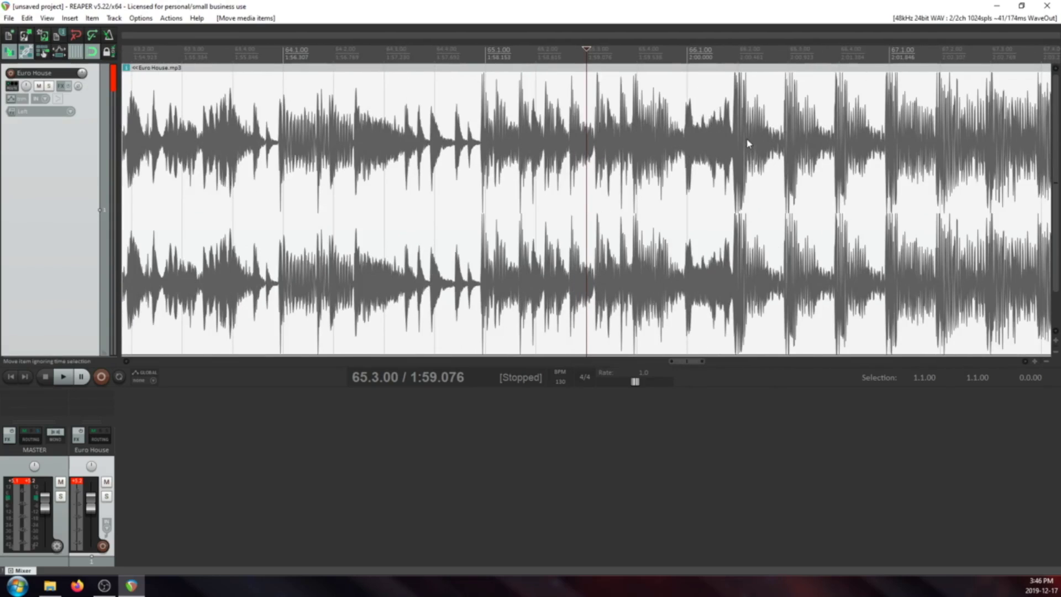
{"action": "left_click", "coordinate": [747, 144]}
{"action": "scroll", "coordinate": [792, 189], "scroll_direction": "up", "scroll_amount": 5}
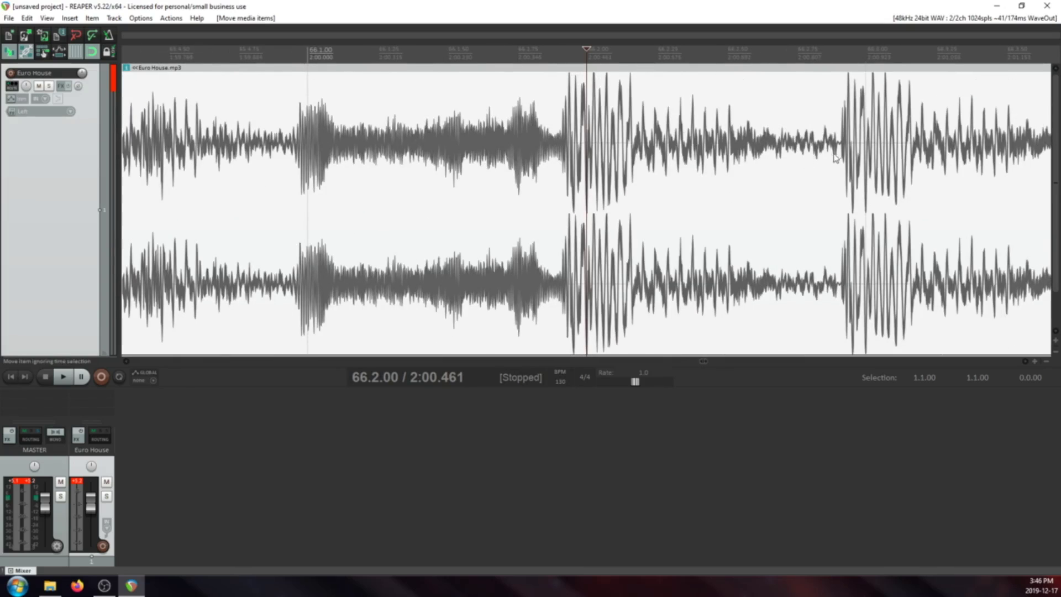
{"action": "scroll", "coordinate": [810, 159], "scroll_direction": "up", "scroll_amount": 2}
{"action": "scroll", "coordinate": [809, 159], "scroll_direction": "down", "scroll_amount": 3}
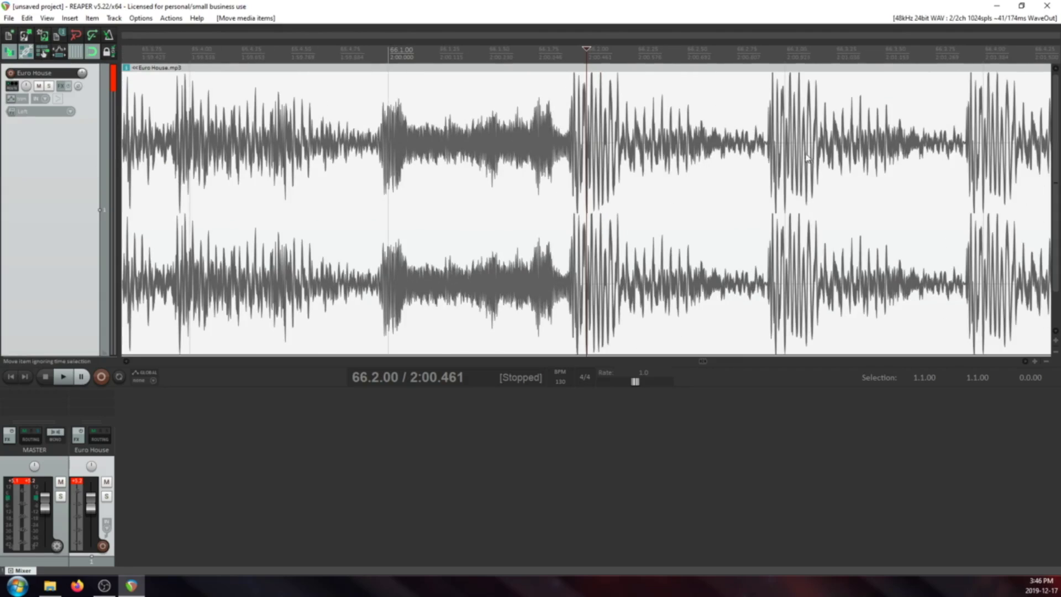
{"action": "scroll", "coordinate": [800, 132], "scroll_direction": "down", "scroll_amount": 3}
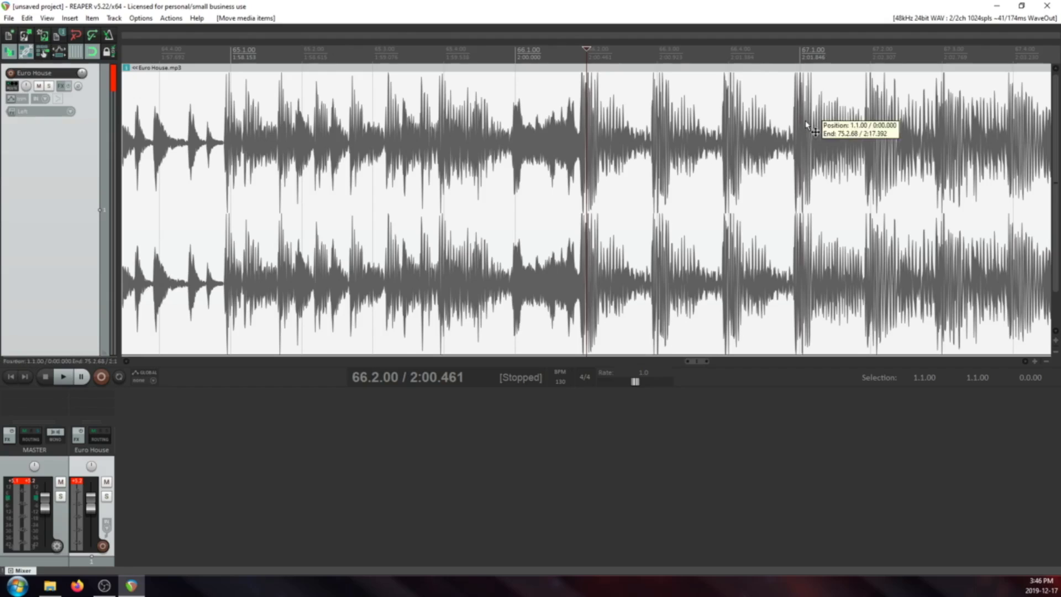
- Add a 130 BPM tempo marker at 67.1.00, by the kick drum at about 2:01.8
{"action": "left_click", "coordinate": [806, 129]}
{"action": "scroll", "coordinate": [717, 193], "scroll_direction": "up", "scroll_amount": 3}
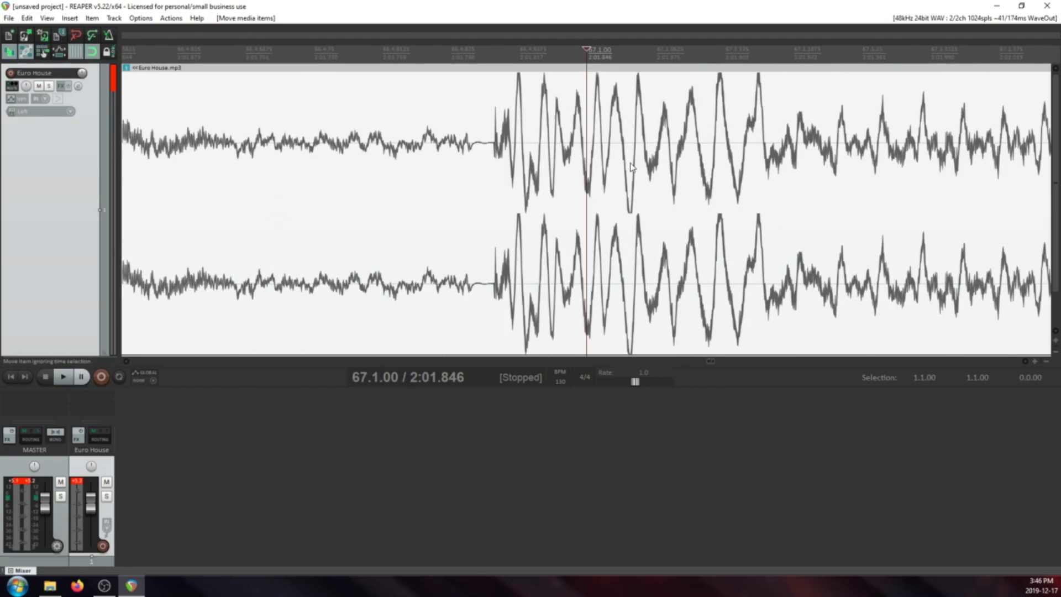
{"action": "scroll", "coordinate": [631, 167], "scroll_direction": "down", "scroll_amount": 3}
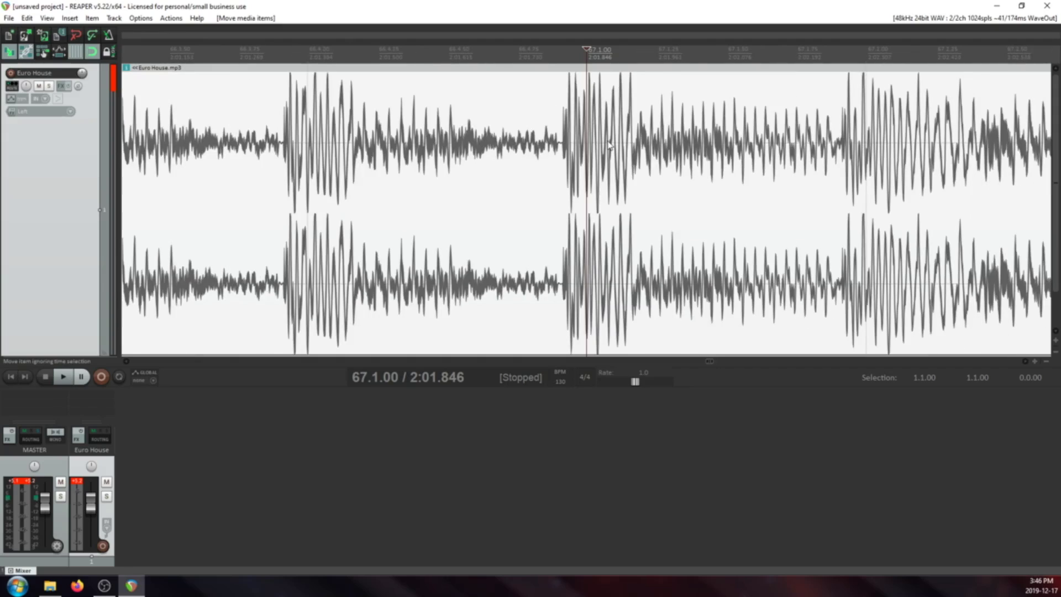
{"action": "key", "text": "shift+c"}
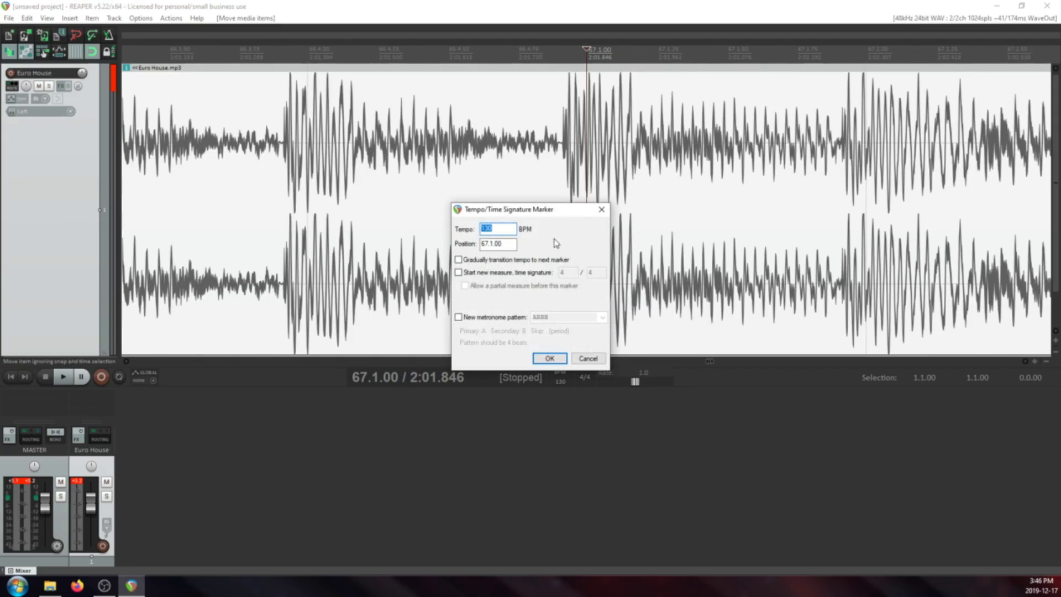
{"action": "left_click", "coordinate": [549, 359]}
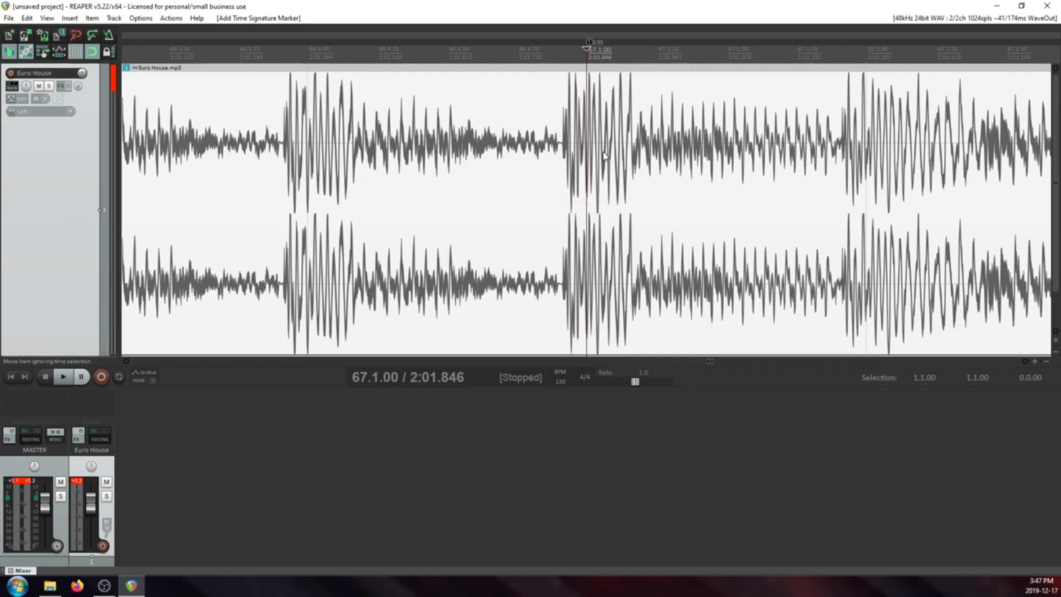
- Move the tempo marker at measure 67 back onto the beat's exact onset, at about 2:01.807
{"action": "scroll", "coordinate": [625, 117], "scroll_direction": "up", "scroll_amount": 3}
{"action": "scroll", "coordinate": [626, 118], "scroll_direction": "down", "scroll_amount": 3}
{"action": "scroll", "coordinate": [626, 117], "scroll_direction": "up", "scroll_amount": 1}
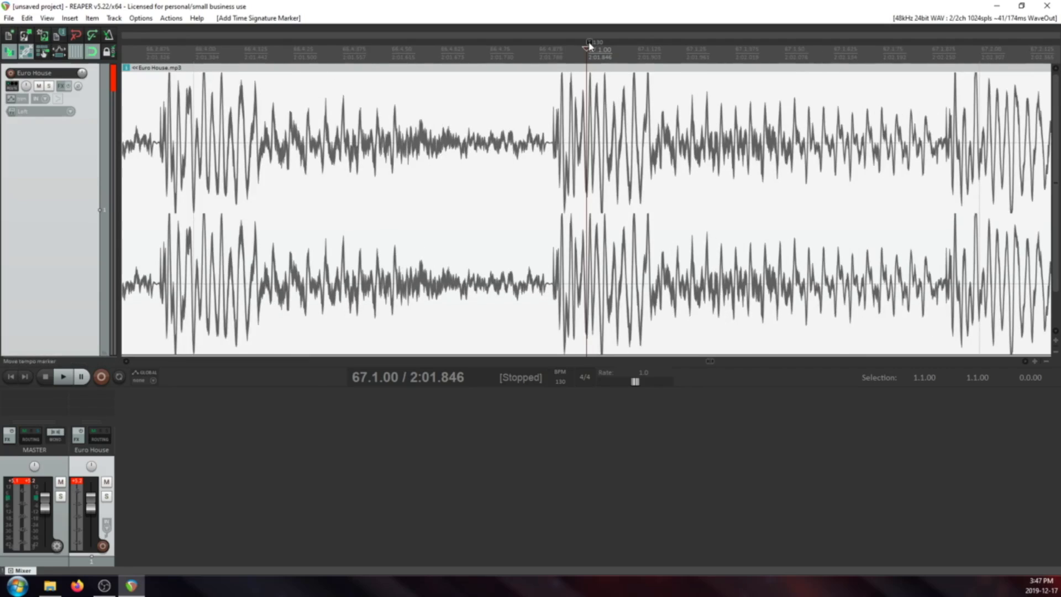
{"action": "left_click_drag", "start_coordinate": [589, 46], "coordinate": [554, 52]}
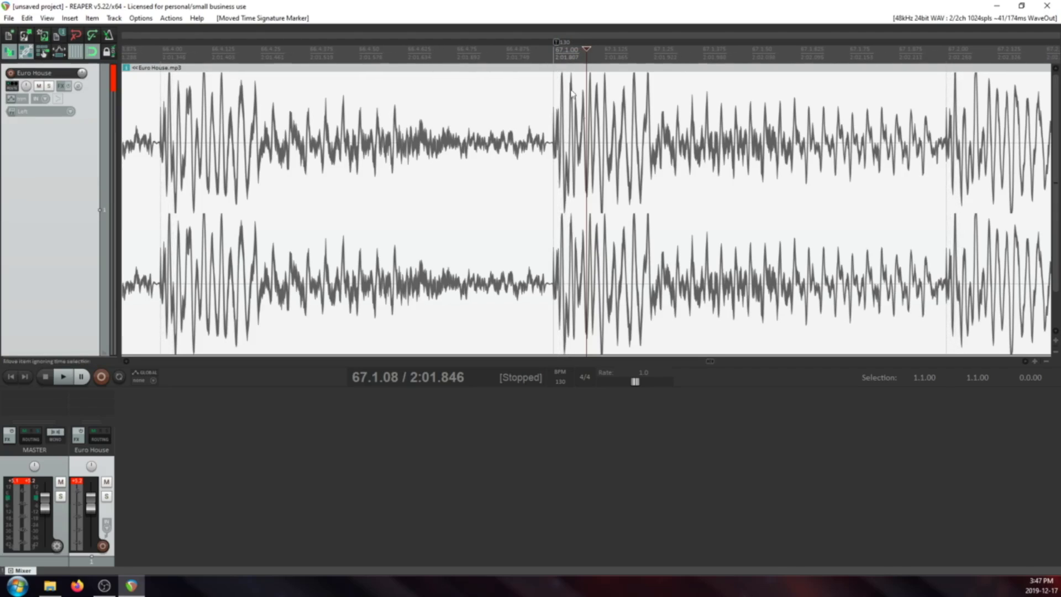
{"action": "scroll", "coordinate": [564, 137], "scroll_direction": "up", "scroll_amount": 15}
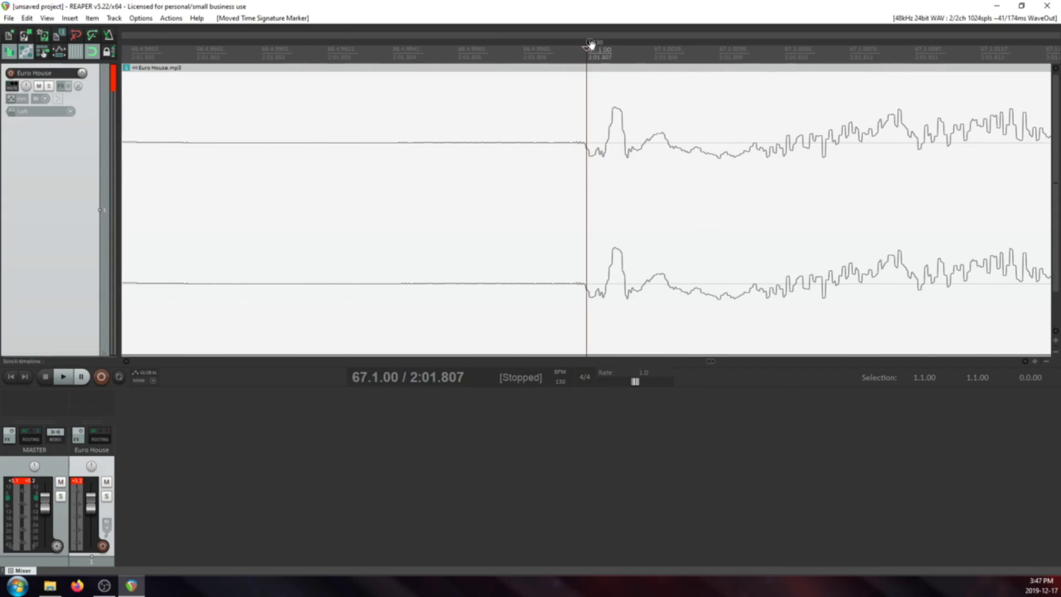
{"action": "left_click_drag", "start_coordinate": [590, 46], "coordinate": [589, 46]}
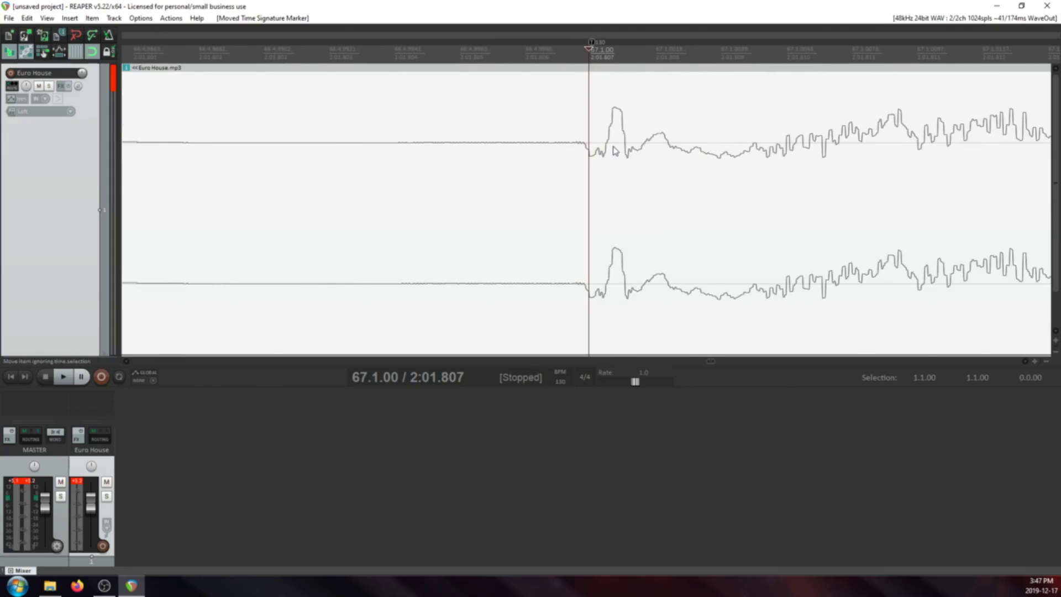
- Review the whole song's layout and check the beats against the adjusted grid near the opening, around 1.3.00
{"action": "scroll", "coordinate": [612, 152], "scroll_direction": "down", "scroll_amount": 12}
{"action": "scroll", "coordinate": [612, 152], "scroll_direction": "down", "scroll_amount": 4}
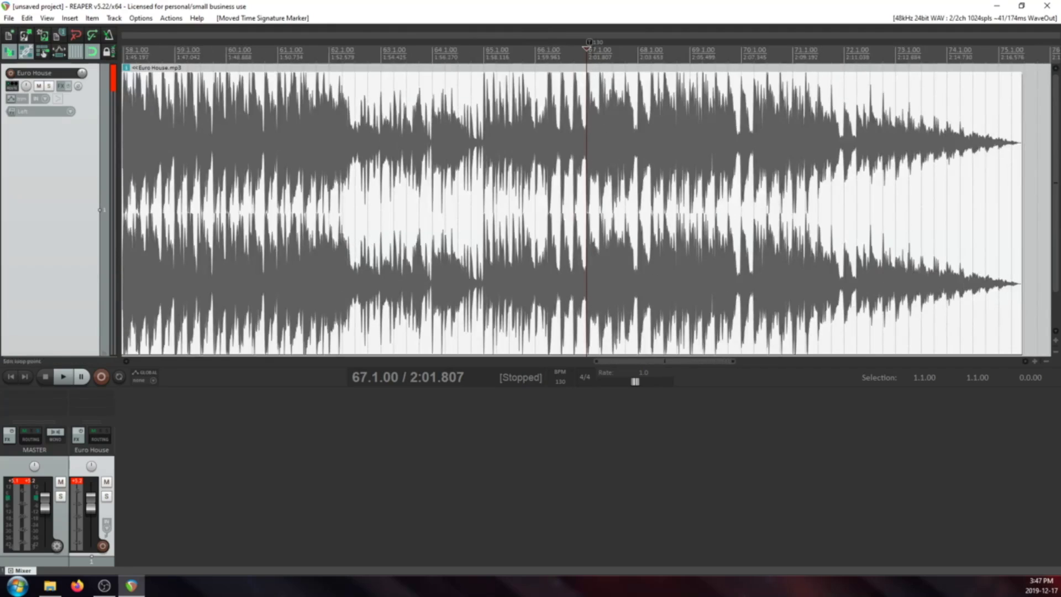
{"action": "scroll", "coordinate": [559, 118], "scroll_direction": "down", "scroll_amount": 8}
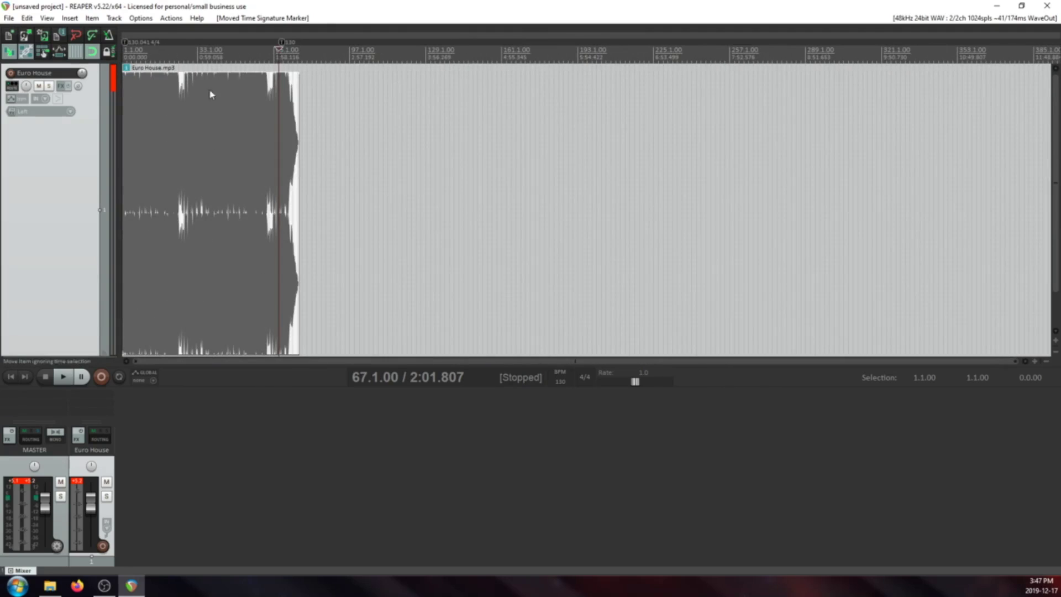
{"action": "left_click", "coordinate": [161, 99]}
{"action": "scroll", "coordinate": [239, 81], "scroll_direction": "up", "scroll_amount": 4}
{"action": "scroll", "coordinate": [240, 81], "scroll_direction": "up", "scroll_amount": 3}
{"action": "scroll", "coordinate": [143, 77], "scroll_direction": "down", "scroll_amount": 2}
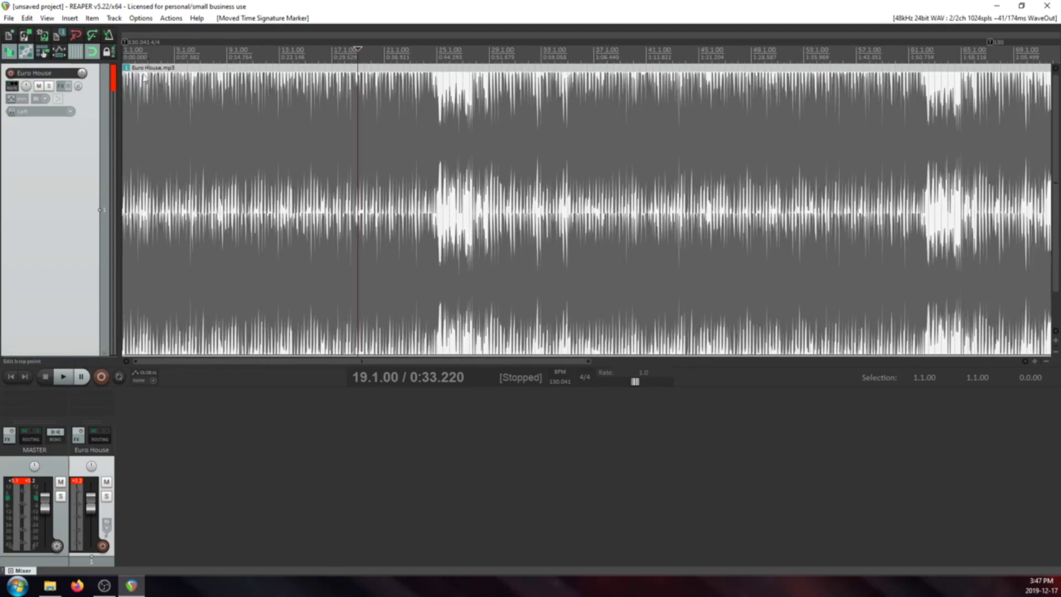
{"action": "left_click", "coordinate": [132, 100]}
{"action": "scroll", "coordinate": [184, 131], "scroll_direction": "up", "scroll_amount": 5}
{"action": "scroll", "coordinate": [360, 141], "scroll_direction": "down", "scroll_amount": 5}
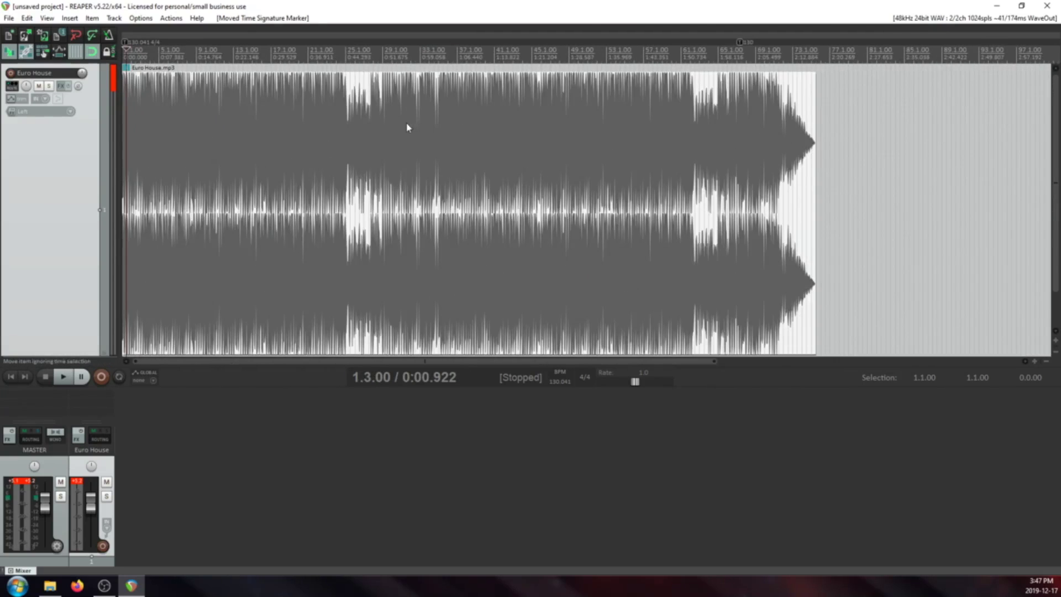
- Check the beat onsets against the grid at 26.4.00 and 27.4.00
{"action": "left_click", "coordinate": [367, 123]}
{"action": "scroll", "coordinate": [367, 124], "scroll_direction": "up", "scroll_amount": 10}
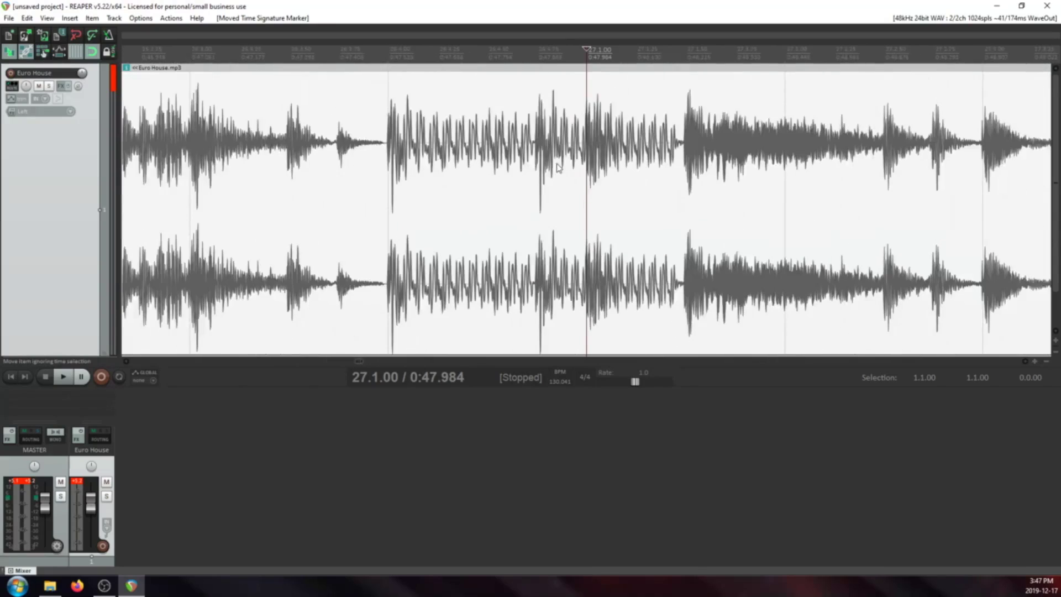
{"action": "left_click", "coordinate": [427, 171]}
{"action": "scroll", "coordinate": [454, 171], "scroll_direction": "up", "scroll_amount": 6}
{"action": "scroll", "coordinate": [894, 138], "scroll_direction": "down", "scroll_amount": 7}
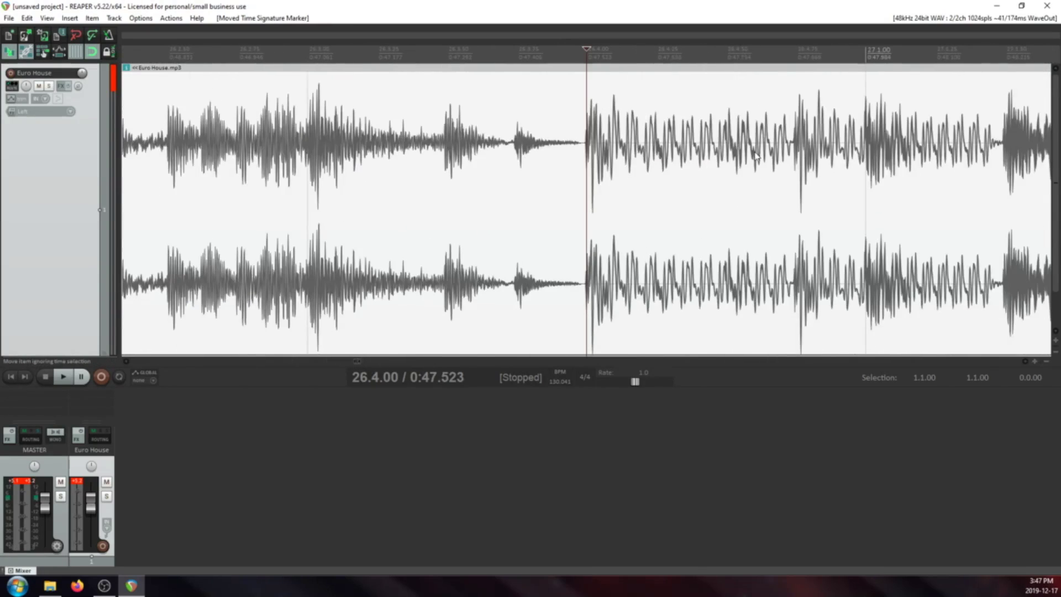
{"action": "left_click", "coordinate": [986, 146]}
{"action": "scroll", "coordinate": [652, 220], "scroll_direction": "up", "scroll_amount": 7}
{"action": "scroll", "coordinate": [654, 220], "scroll_direction": "down", "scroll_amount": 6}
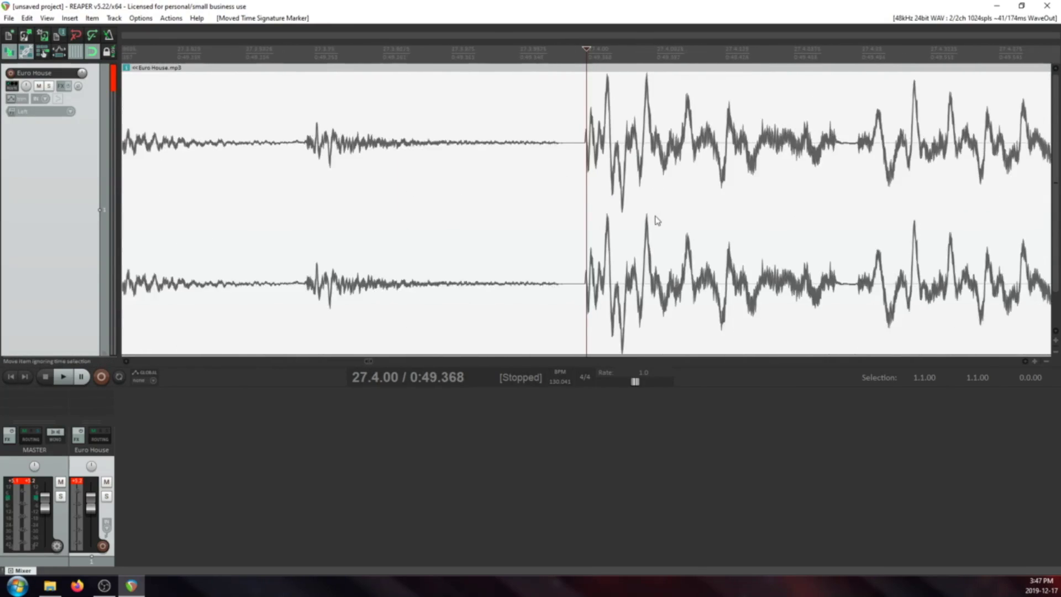
- Check the beat onsets against the grid at 29.1.00, 29.3.00 and around measure 33
{"action": "scroll", "coordinate": [731, 180], "scroll_direction": "down", "scroll_amount": 2}
{"action": "left_click", "coordinate": [942, 166]}
{"action": "scroll", "coordinate": [906, 182], "scroll_direction": "up", "scroll_amount": 8}
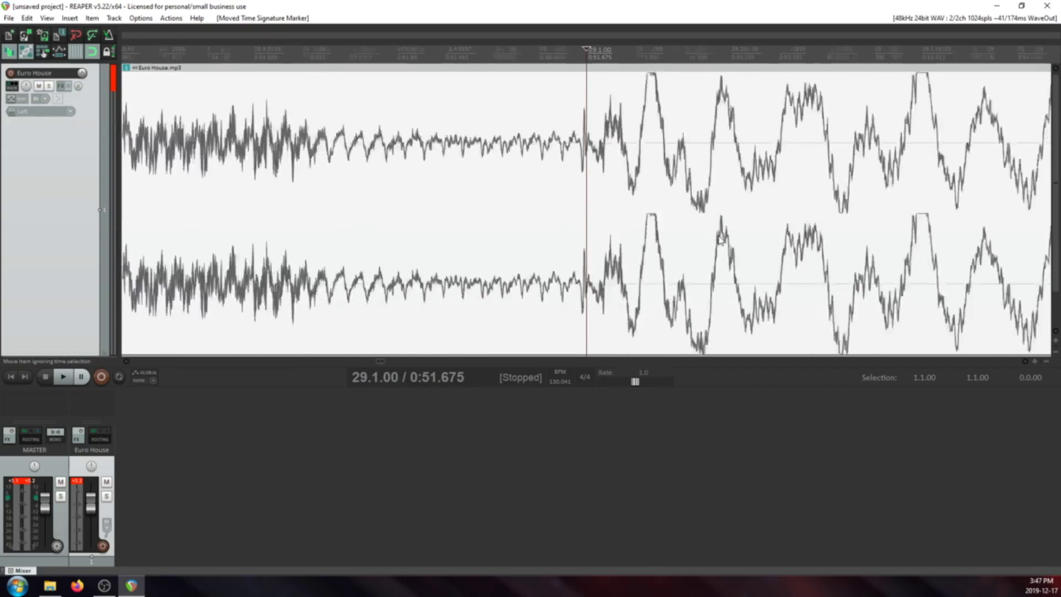
{"action": "scroll", "coordinate": [734, 228], "scroll_direction": "down", "scroll_amount": 4}
{"action": "scroll", "coordinate": [735, 228], "scroll_direction": "down", "scroll_amount": 3}
{"action": "left_click", "coordinate": [817, 185]}
{"action": "scroll", "coordinate": [737, 247], "scroll_direction": "up", "scroll_amount": 8}
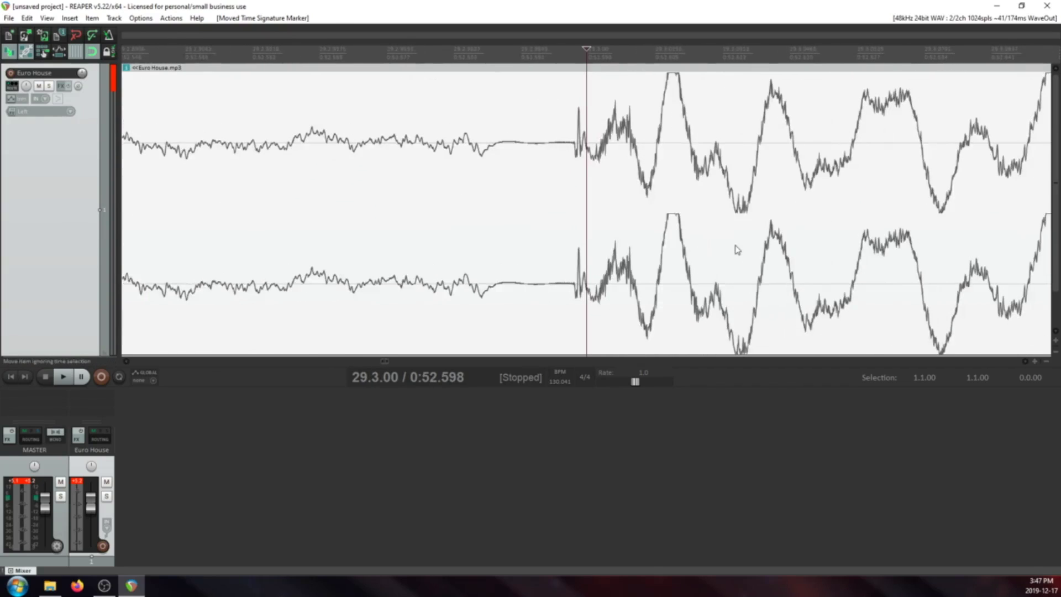
{"action": "scroll", "coordinate": [737, 246], "scroll_direction": "down", "scroll_amount": 4}
{"action": "scroll", "coordinate": [734, 238], "scroll_direction": "down", "scroll_amount": 4}
{"action": "left_click", "coordinate": [834, 143]}
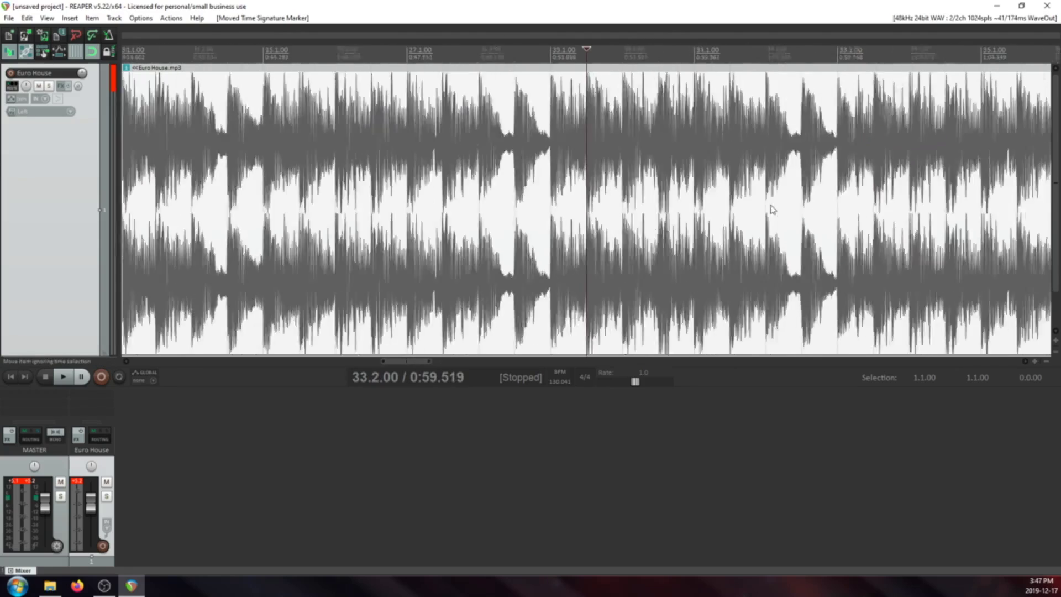
{"action": "scroll", "coordinate": [511, 203], "scroll_direction": "up", "scroll_amount": 8}
{"action": "scroll", "coordinate": [711, 208], "scroll_direction": "down", "scroll_amount": 12}
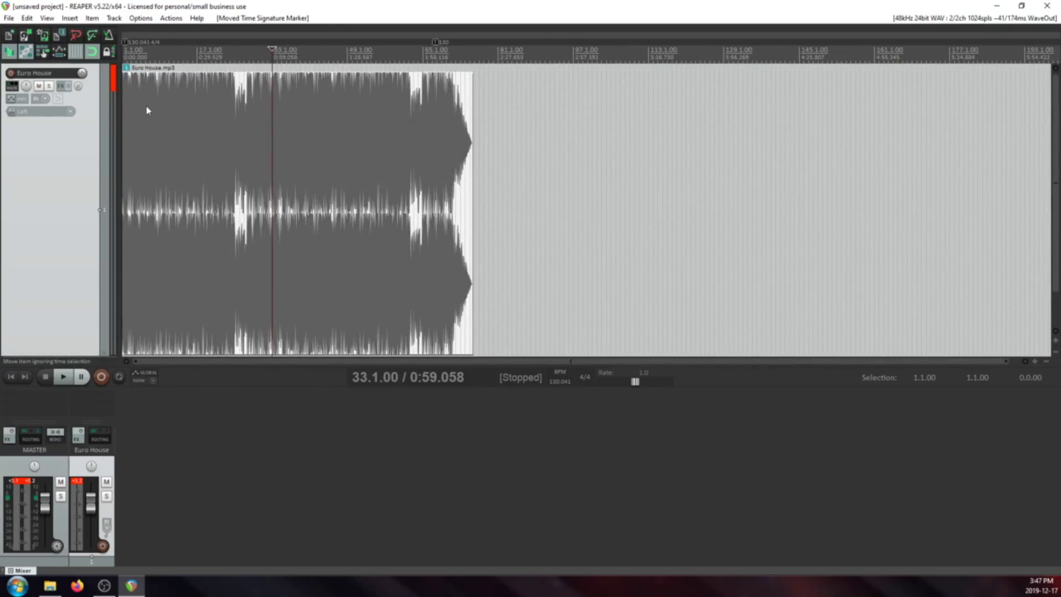
- Check the beat onsets against the grid at 5.1.00, 1.2.00, 1.3.00 and 1.4.00
{"action": "left_click", "coordinate": [144, 110]}
{"action": "scroll", "coordinate": [249, 176], "scroll_direction": "up", "scroll_amount": 10}
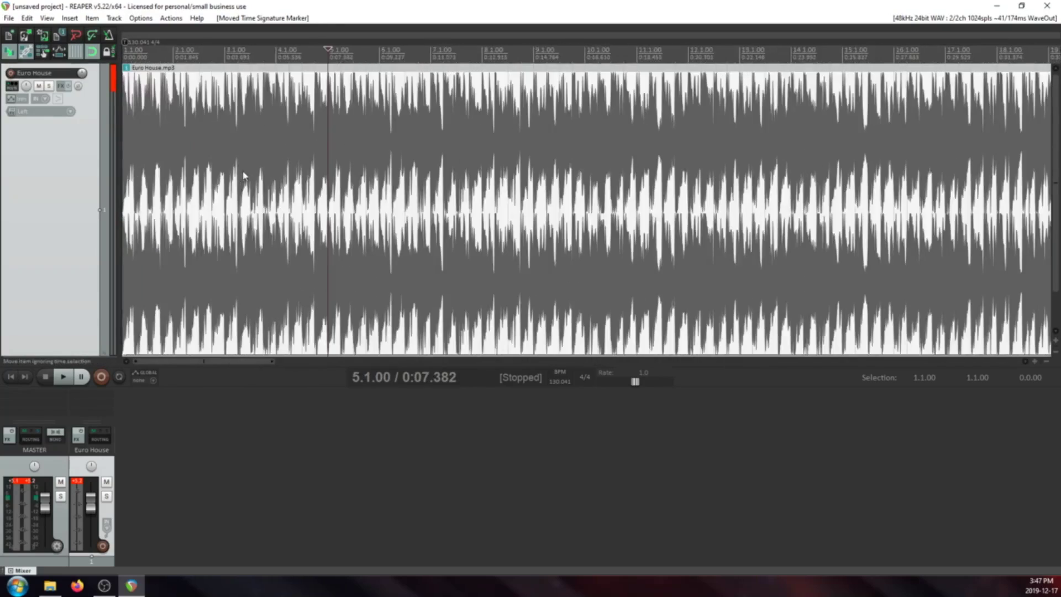
{"action": "scroll", "coordinate": [449, 202], "scroll_direction": "down", "scroll_amount": 8}
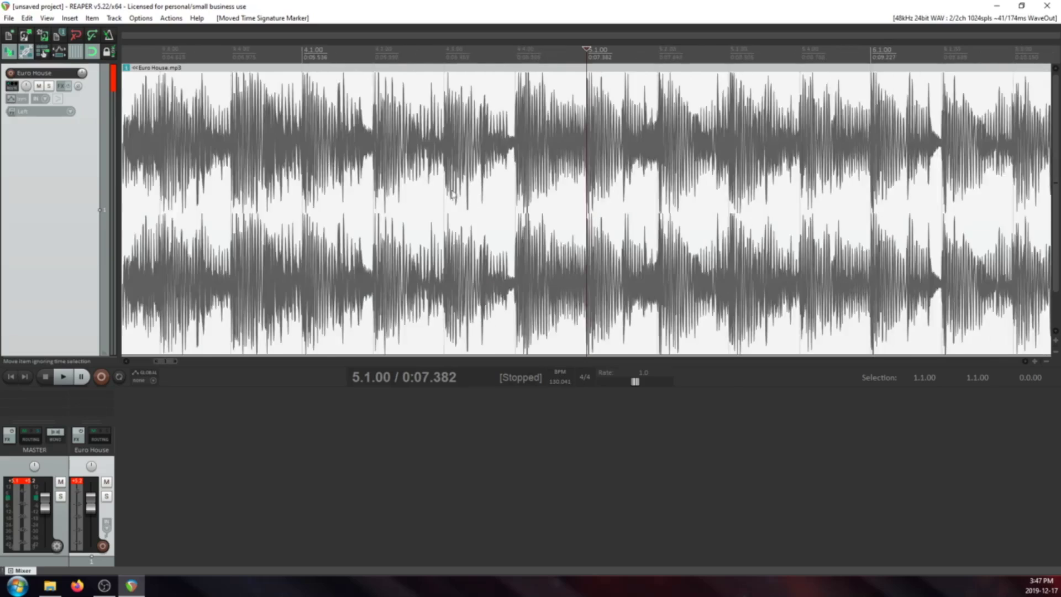
{"action": "scroll", "coordinate": [489, 208], "scroll_direction": "up", "scroll_amount": 7}
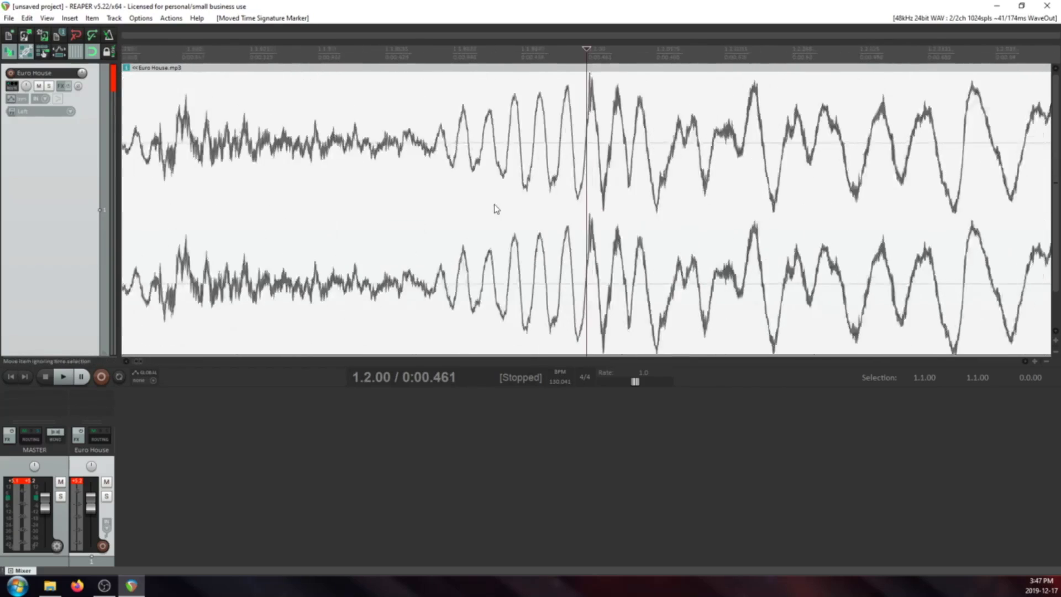
{"action": "scroll", "coordinate": [495, 209], "scroll_direction": "down", "scroll_amount": 6}
{"action": "left_click", "coordinate": [655, 221]}
{"action": "scroll", "coordinate": [651, 222], "scroll_direction": "up", "scroll_amount": 5}
{"action": "scroll", "coordinate": [658, 215], "scroll_direction": "down", "scroll_amount": 5}
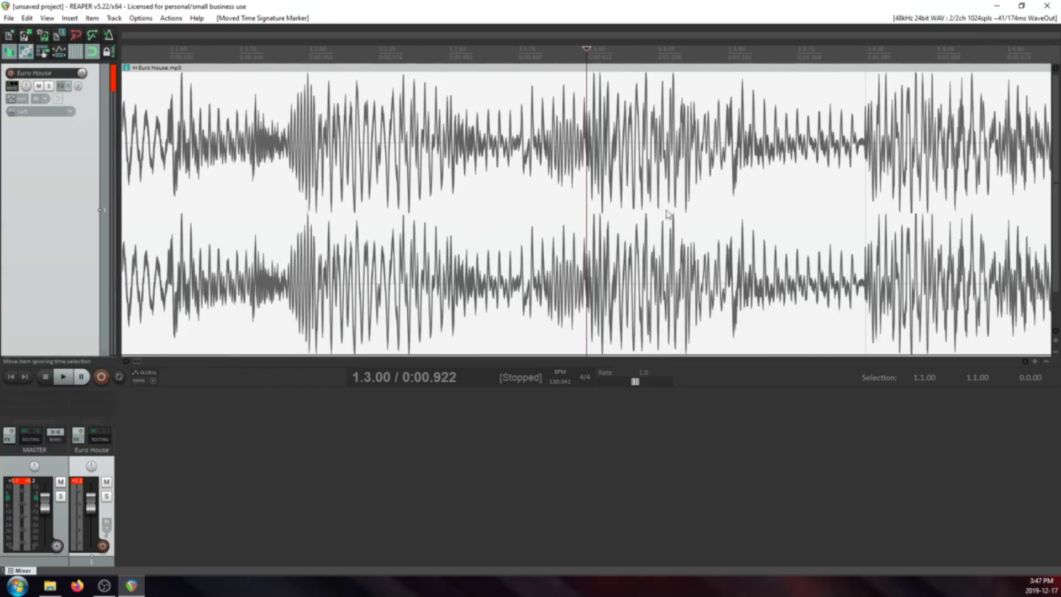
{"action": "left_click", "coordinate": [841, 165]}
{"action": "scroll", "coordinate": [727, 232], "scroll_direction": "up", "scroll_amount": 5}
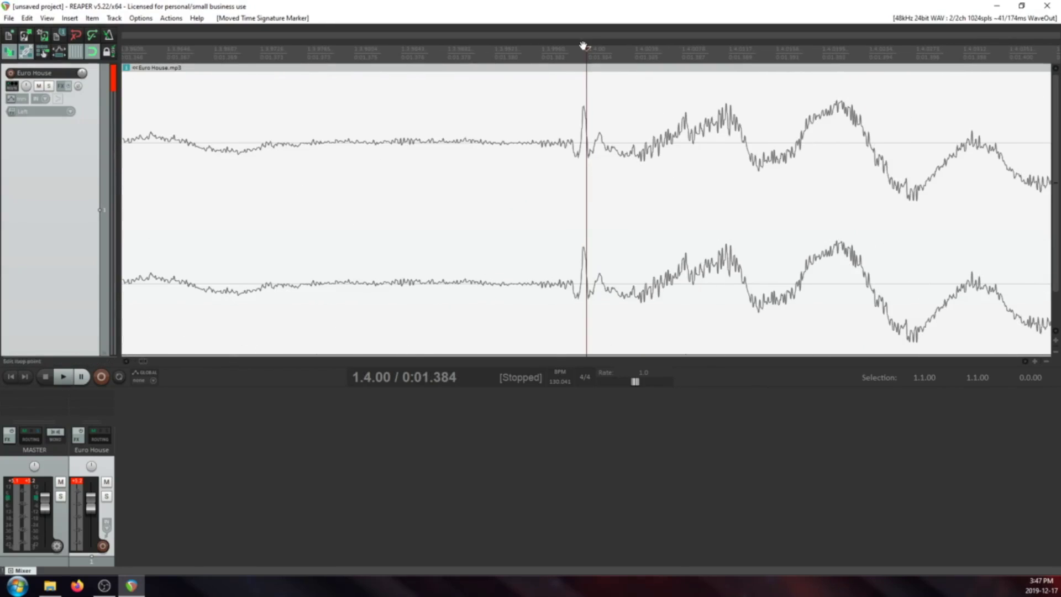
- Split the Euro House item at the beat onset at 0:01.383, delete the part before it and move the rest to 1.1.00
{"action": "left_click_drag", "start_coordinate": [586, 49], "coordinate": [573, 49]}
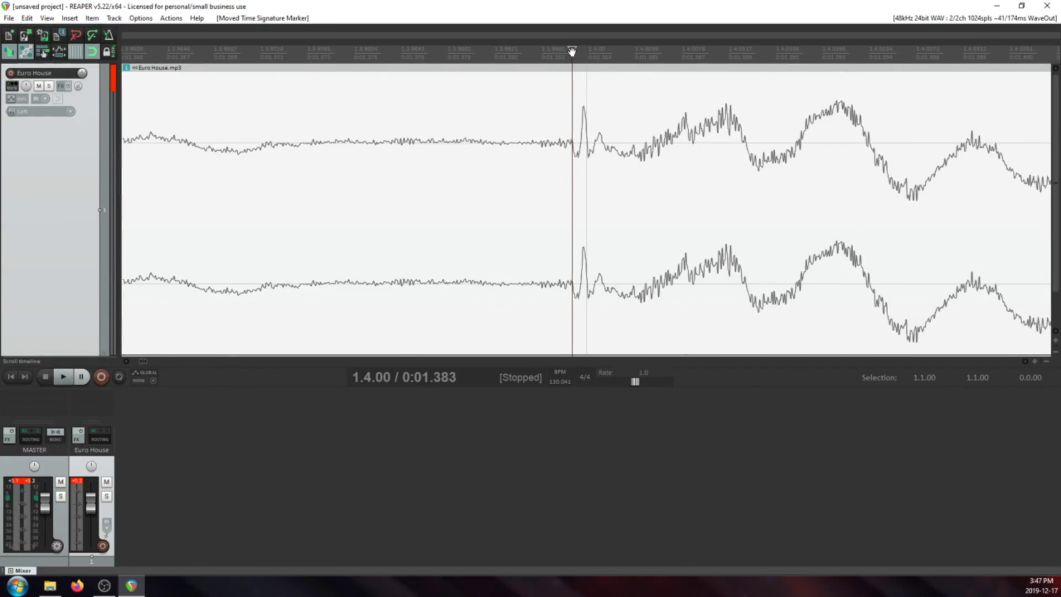
{"action": "key", "text": "s"}
{"action": "scroll", "coordinate": [591, 174], "scroll_direction": "down", "scroll_amount": 3}
{"action": "left_click", "coordinate": [506, 205]}
{"action": "key", "text": "Delete"}
{"action": "scroll", "coordinate": [509, 206], "scroll_direction": "down", "scroll_amount": 8}
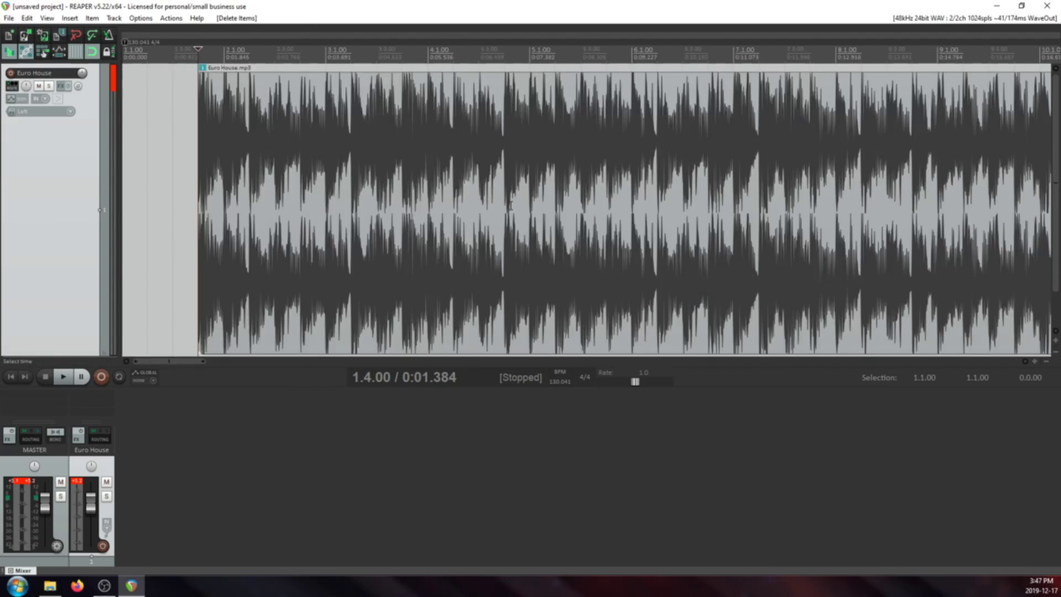
{"action": "left_click_drag", "start_coordinate": [237, 191], "coordinate": [164, 194]}
- Check the beat onsets of the trimmed song against the grid at 4.1.00 and 27.2.00
{"action": "left_click", "coordinate": [432, 105]}
{"action": "scroll", "coordinate": [432, 106], "scroll_direction": "up", "scroll_amount": 10}
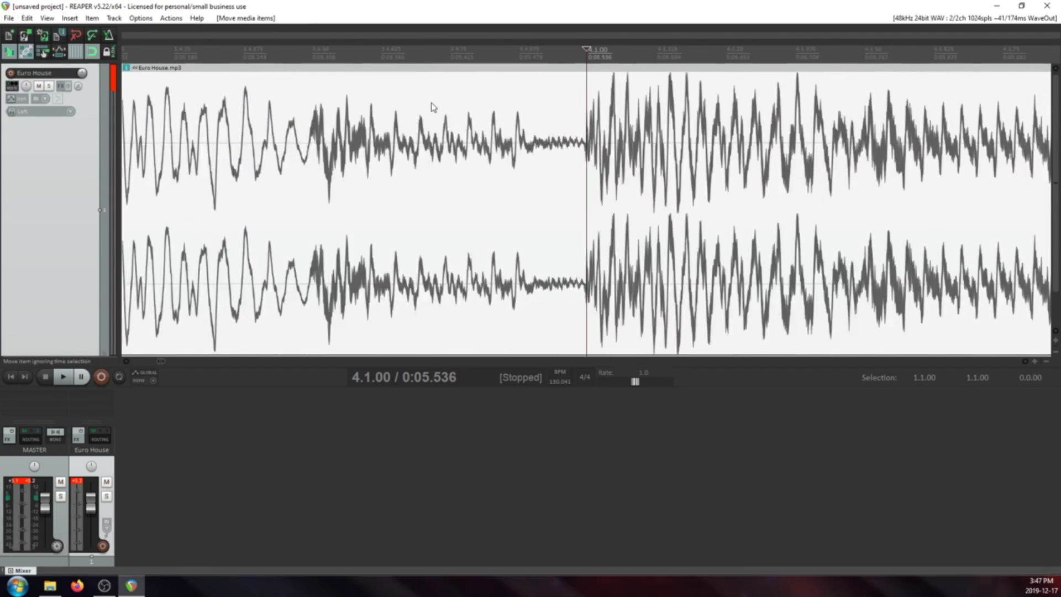
{"action": "scroll", "coordinate": [481, 106], "scroll_direction": "down", "scroll_amount": 12}
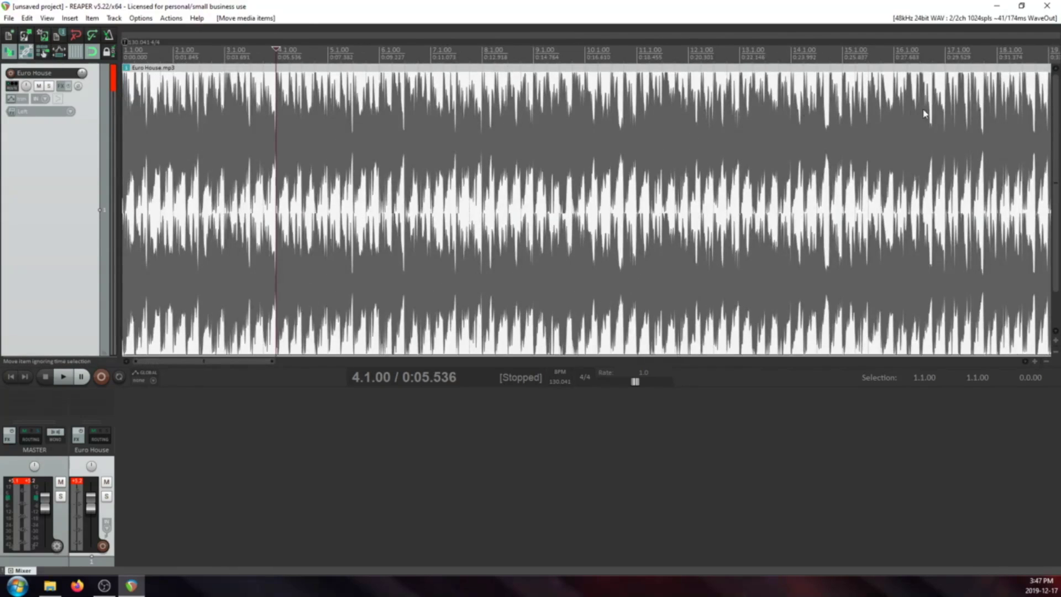
{"action": "scroll", "coordinate": [651, 168], "scroll_direction": "down", "scroll_amount": 3}
{"action": "left_click", "coordinate": [606, 147]}
{"action": "scroll", "coordinate": [605, 148], "scroll_direction": "up", "scroll_amount": 10}
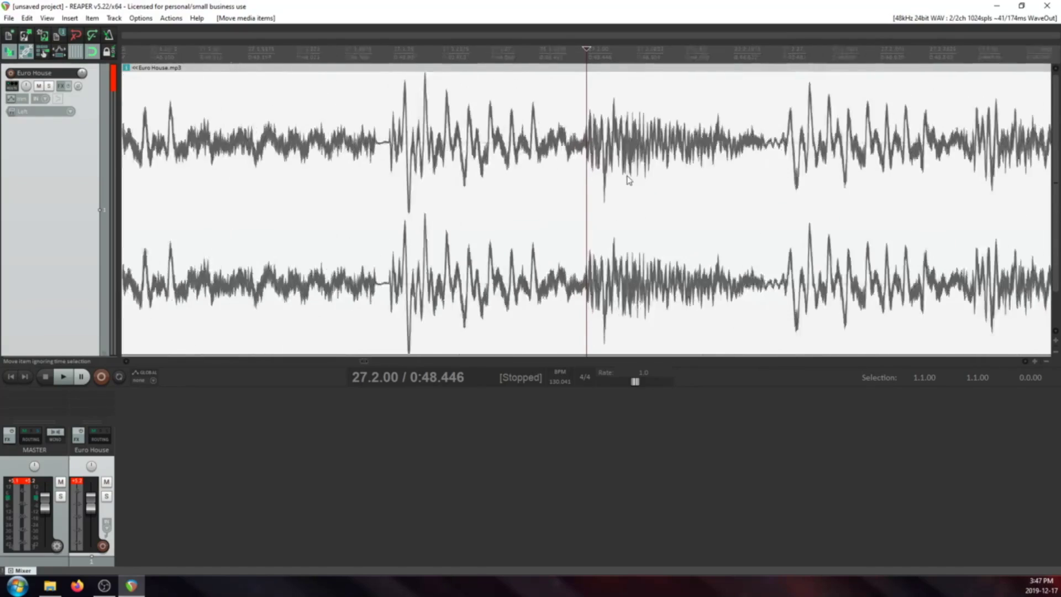
{"action": "scroll", "coordinate": [628, 180], "scroll_direction": "down", "scroll_amount": 12}
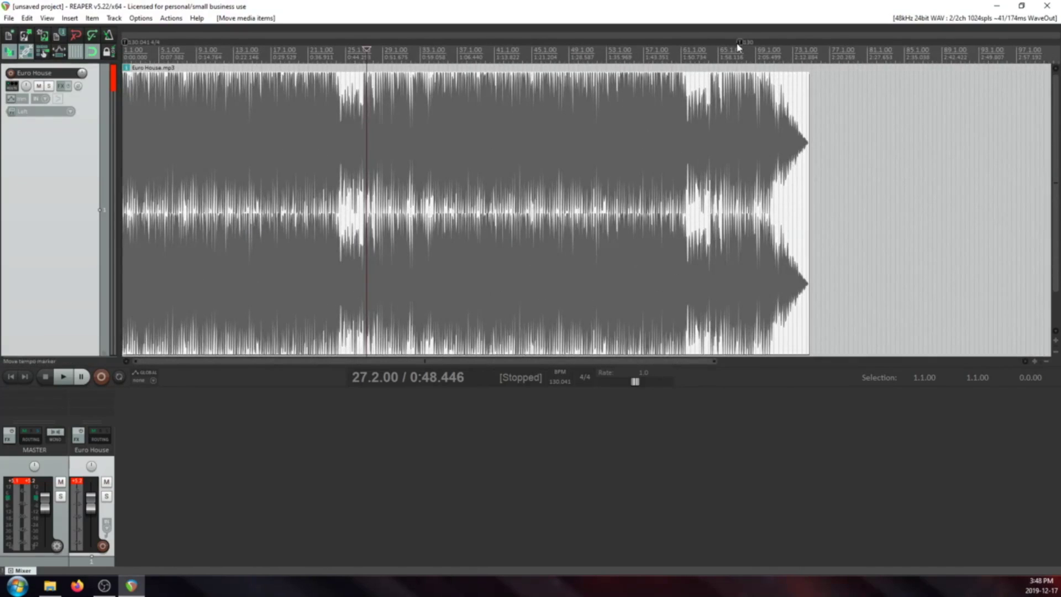
- Delete the tempo marker near measure 67 and check the beat onset against the grid at 67.1.00
{"action": "right_click", "coordinate": [739, 43]}
{"action": "left_click", "coordinate": [754, 61]}
{"action": "left_click", "coordinate": [730, 144]}
{"action": "scroll", "coordinate": [645, 175], "scroll_direction": "up", "scroll_amount": 8}
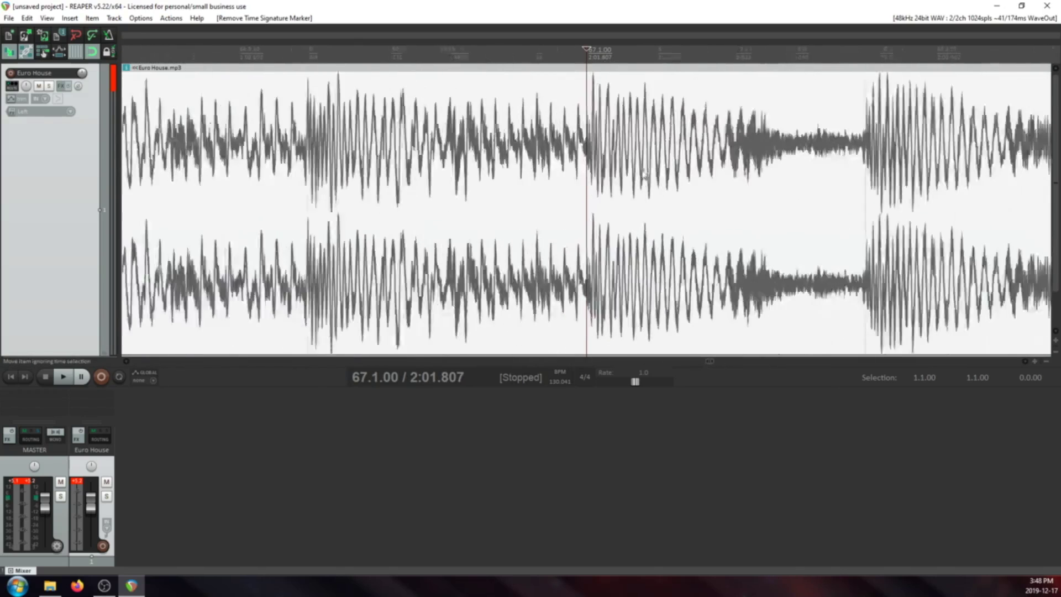
{"action": "scroll", "coordinate": [645, 175], "scroll_direction": "up", "scroll_amount": 3}
{"action": "scroll", "coordinate": [644, 174], "scroll_direction": "down", "scroll_amount": 4}
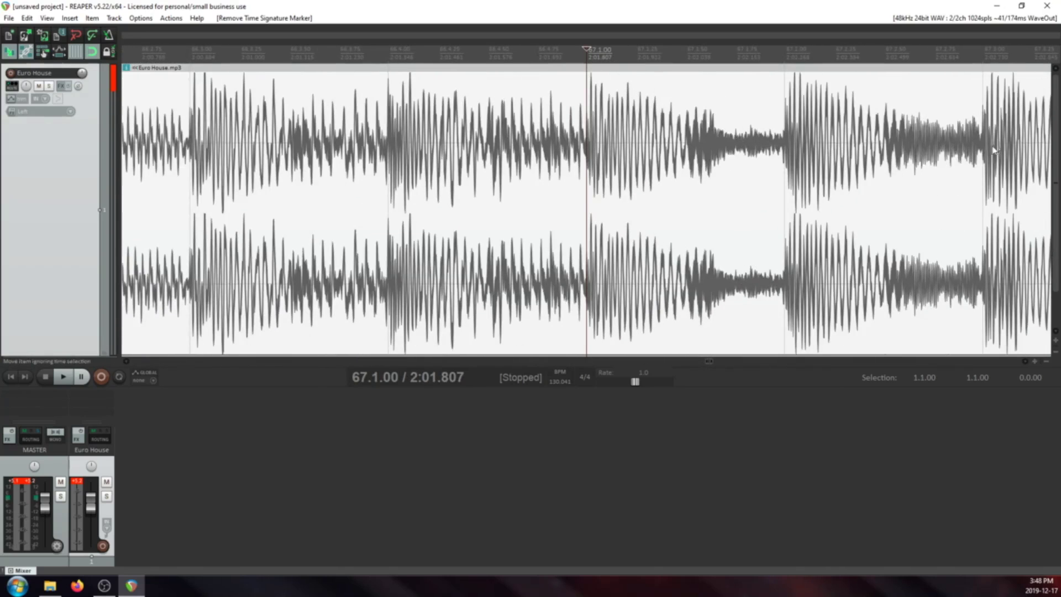
- Check the beat onsets against the grid at 67.3.00 and 68.1.00
{"action": "left_click", "coordinate": [989, 150]}
{"action": "scroll", "coordinate": [856, 213], "scroll_direction": "up", "scroll_amount": 4}
{"action": "scroll", "coordinate": [845, 210], "scroll_direction": "down", "scroll_amount": 7}
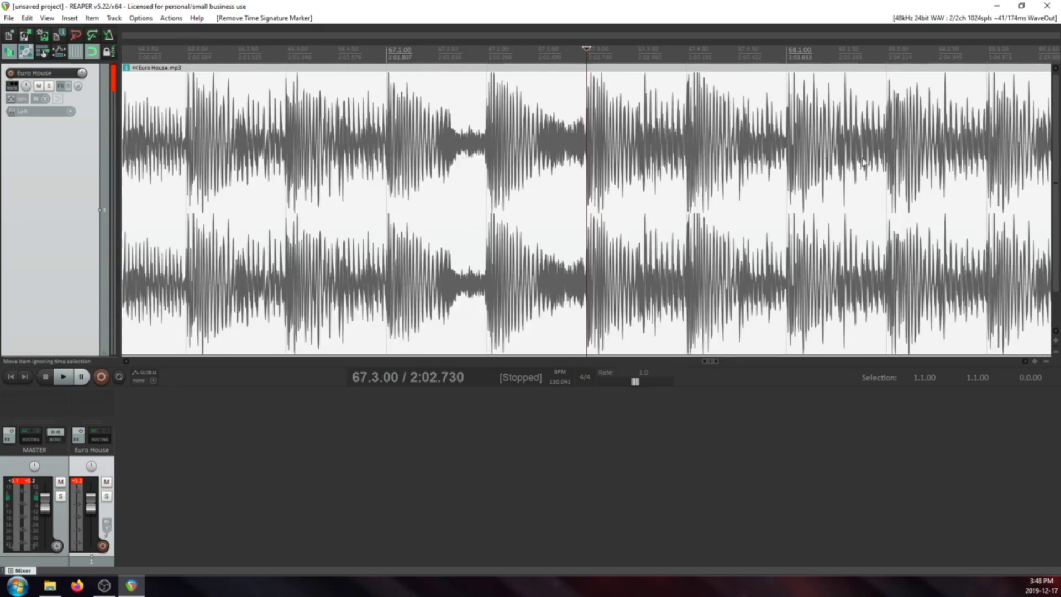
{"action": "left_click", "coordinate": [863, 162]}
{"action": "scroll", "coordinate": [857, 160], "scroll_direction": "up", "scroll_amount": 4}
{"action": "scroll", "coordinate": [840, 157], "scroll_direction": "down", "scroll_amount": 7}
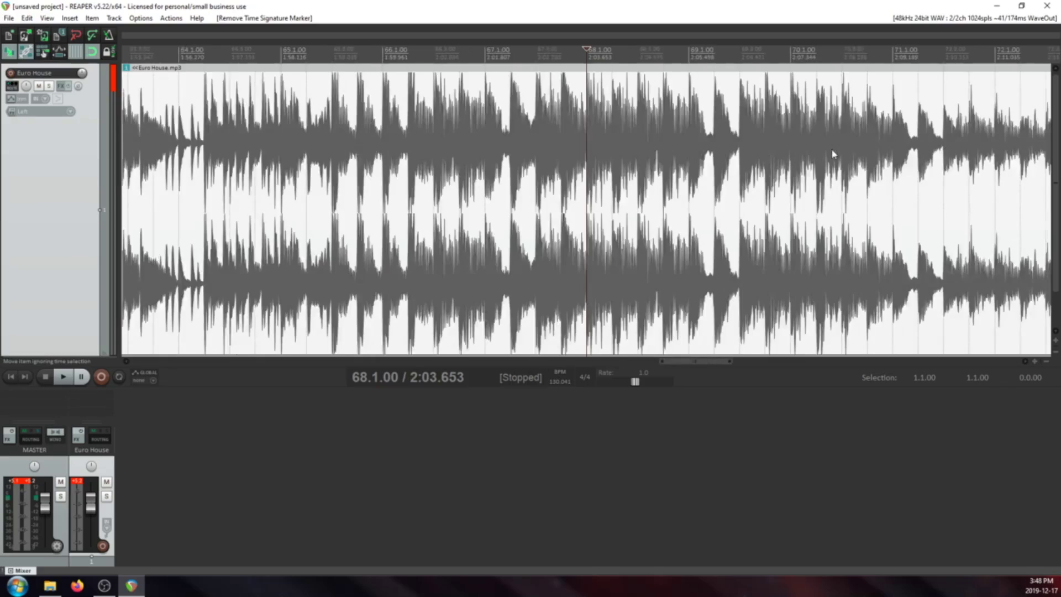
- Check the beat onsets in the fade-out against the grid at 71.3.00, 71.4.00 and 72.1.00
{"action": "scroll", "coordinate": [865, 150], "scroll_direction": "down", "scroll_amount": 4}
{"action": "left_click", "coordinate": [714, 138]}
{"action": "scroll", "coordinate": [660, 169], "scroll_direction": "up", "scroll_amount": 5}
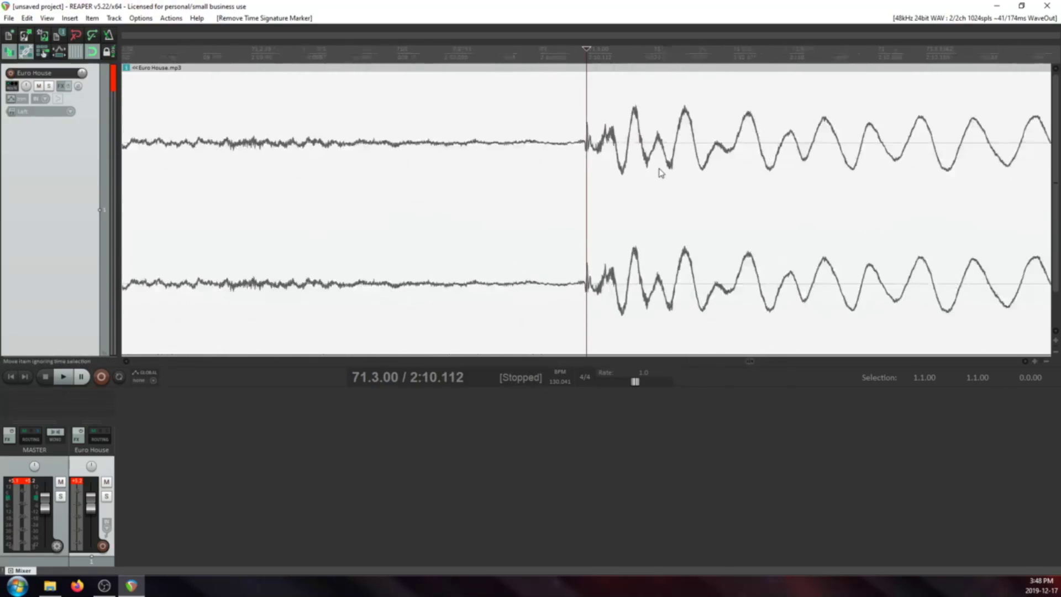
{"action": "scroll", "coordinate": [659, 170], "scroll_direction": "down", "scroll_amount": 2}
{"action": "left_click", "coordinate": [758, 154]}
{"action": "scroll", "coordinate": [739, 194], "scroll_direction": "up", "scroll_amount": 4}
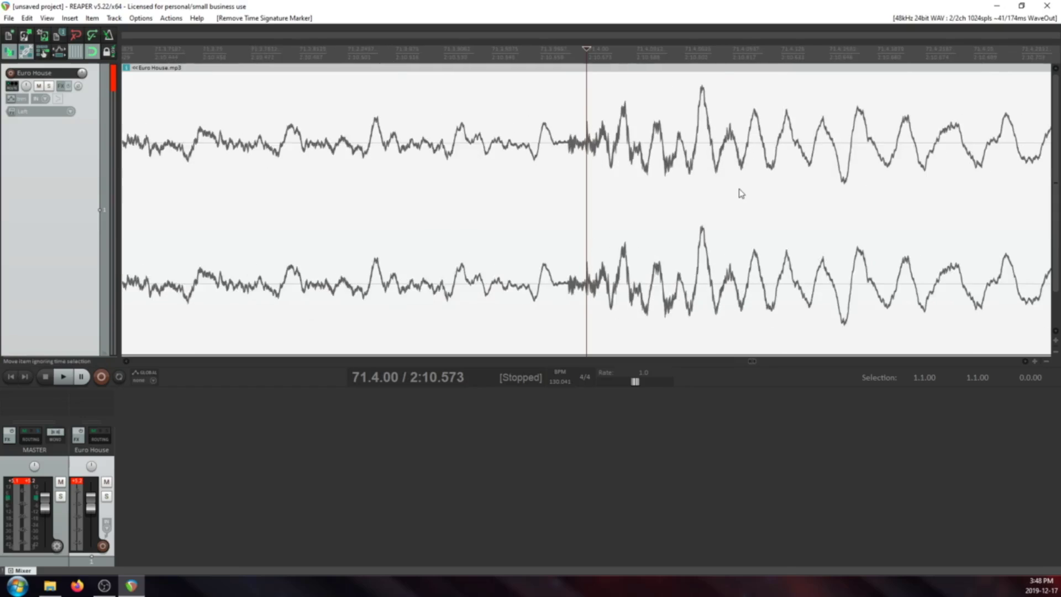
{"action": "scroll", "coordinate": [785, 165], "scroll_direction": "down", "scroll_amount": 3}
{"action": "left_click", "coordinate": [727, 180]}
{"action": "scroll", "coordinate": [727, 180], "scroll_direction": "up", "scroll_amount": 4}
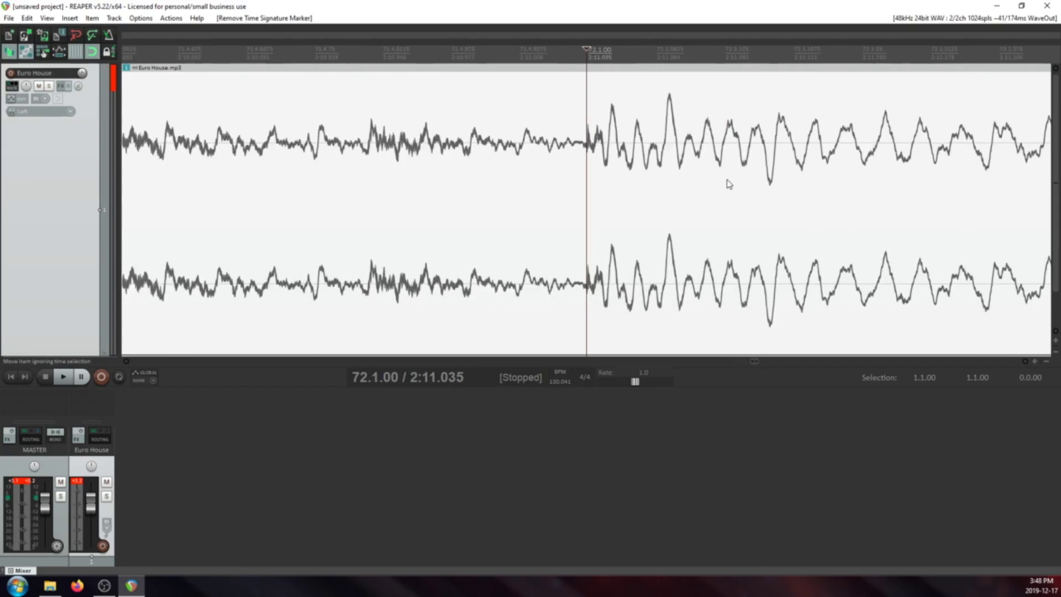
{"action": "scroll", "coordinate": [762, 170], "scroll_direction": "down", "scroll_amount": 6}
{"action": "scroll", "coordinate": [394, 152], "scroll_direction": "down", "scroll_amount": 2}
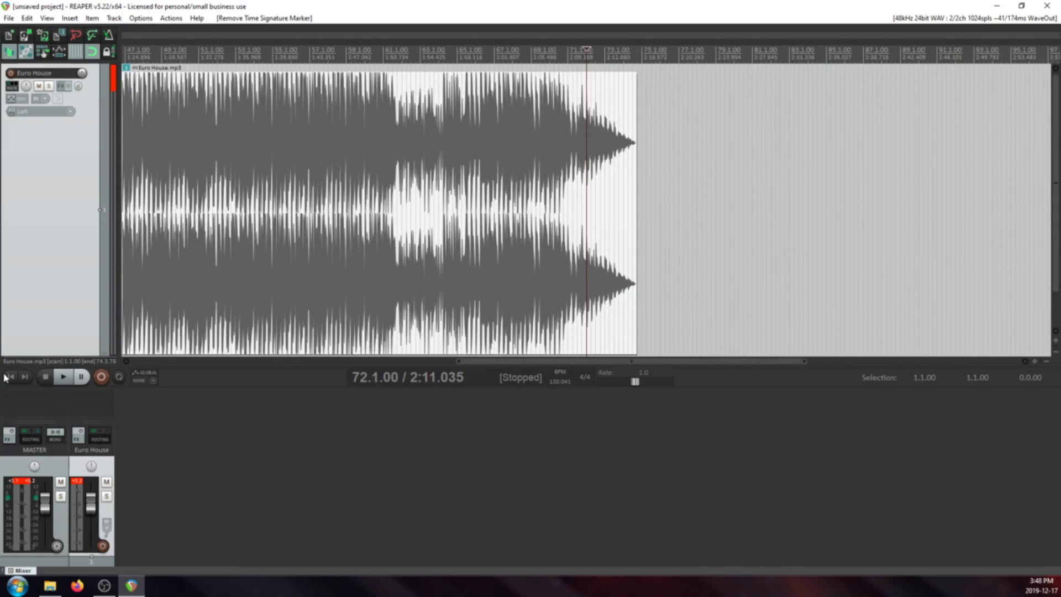
- Return to the project start, shift the Euro House item along the timeline and bring its start back to 1.1.00
{"action": "left_click", "coordinate": [6, 376]}
{"action": "scroll", "coordinate": [207, 177], "scroll_direction": "up", "scroll_amount": 5}
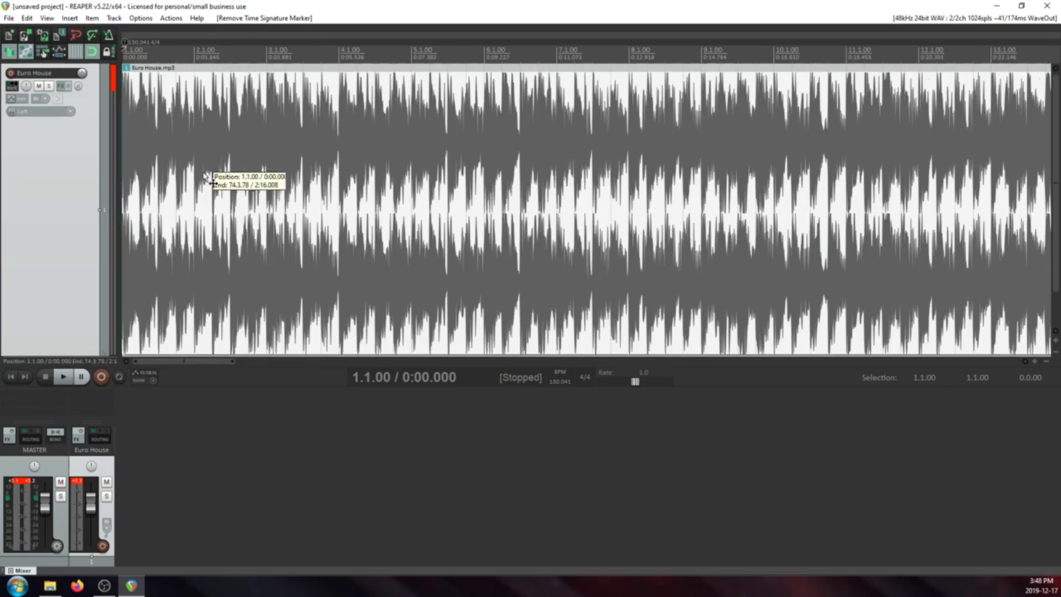
{"action": "left_click_drag", "start_coordinate": [203, 176], "coordinate": [269, 177]}
{"action": "left_click_drag", "start_coordinate": [196, 159], "coordinate": [326, 163]}
{"action": "left_click_drag", "start_coordinate": [266, 143], "coordinate": [64, 184]}
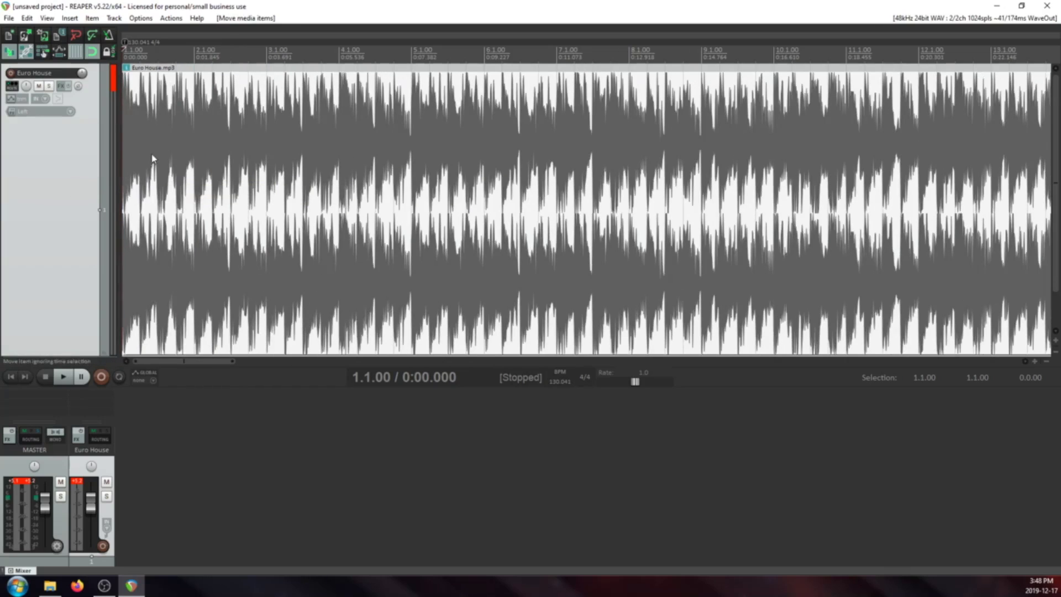
- Play the song from the beginning while checking the beats against the grid around 5.1.00, and stop playback
{"action": "left_click", "coordinate": [63, 376]}
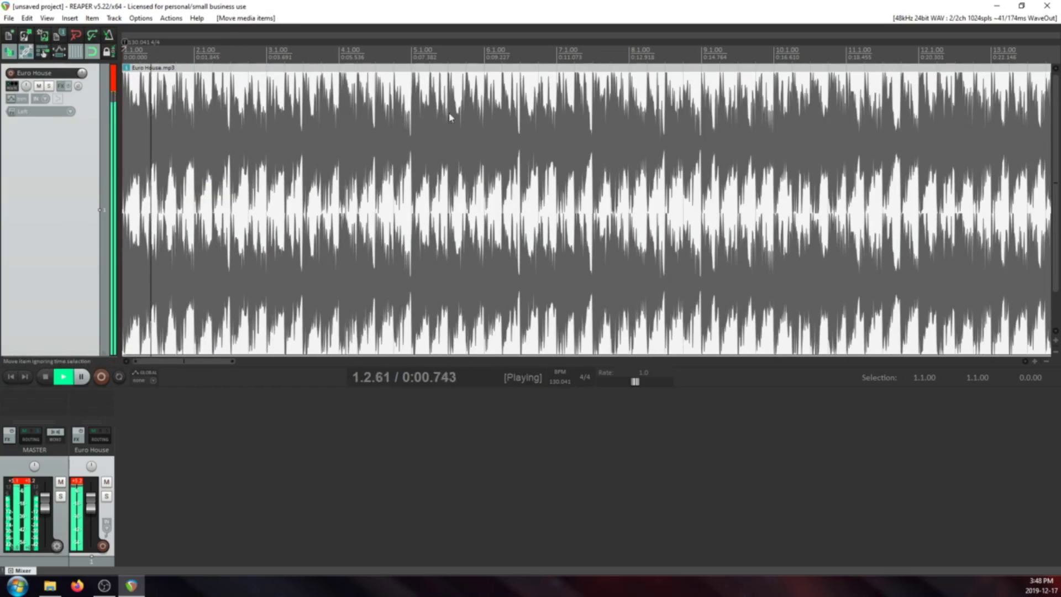
{"action": "scroll", "coordinate": [415, 122], "scroll_direction": "up", "scroll_amount": 8}
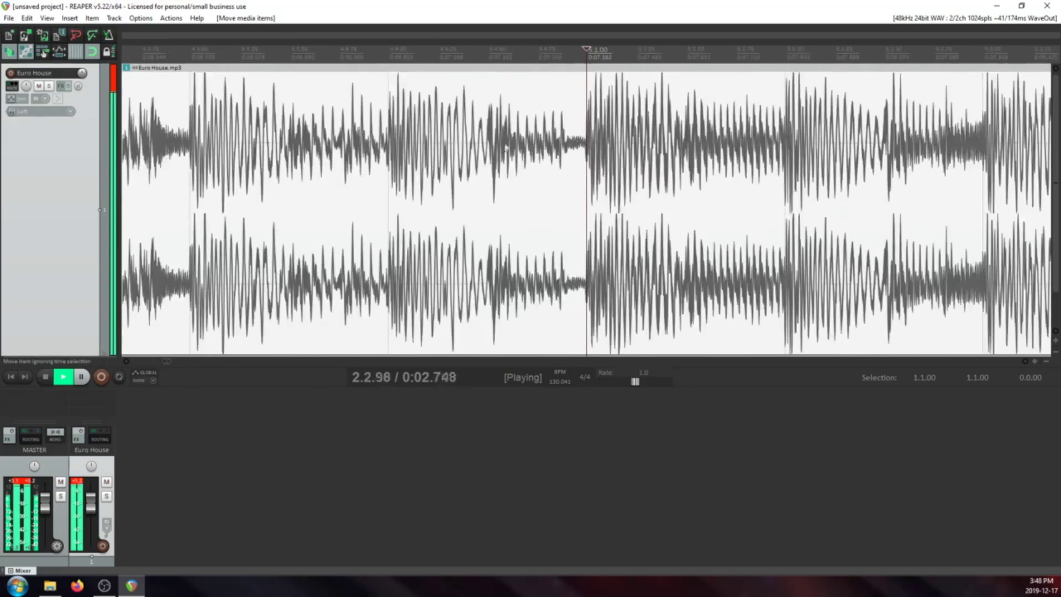
{"action": "scroll", "coordinate": [506, 148], "scroll_direction": "down", "scroll_amount": 8}
{"action": "key", "text": "space"}
- Play the song from 28.4.00 while checking the beats around measure 33, and stop playback
{"action": "left_click", "coordinate": [632, 107]}
{"action": "scroll", "coordinate": [661, 161], "scroll_direction": "up", "scroll_amount": 8}
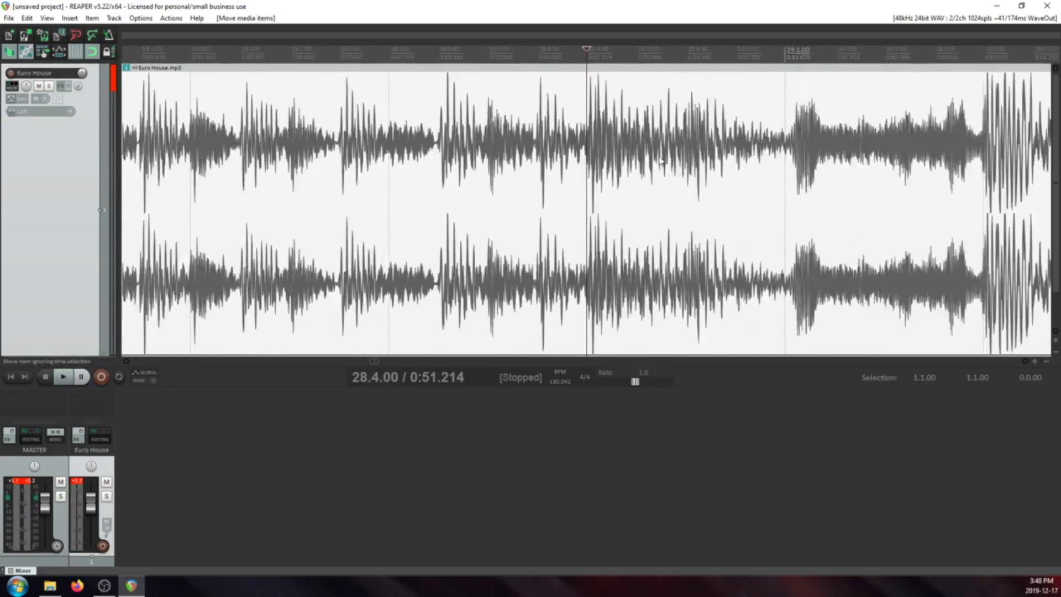
{"action": "key", "text": "space"}
{"action": "scroll", "coordinate": [663, 160], "scroll_direction": "down", "scroll_amount": 8}
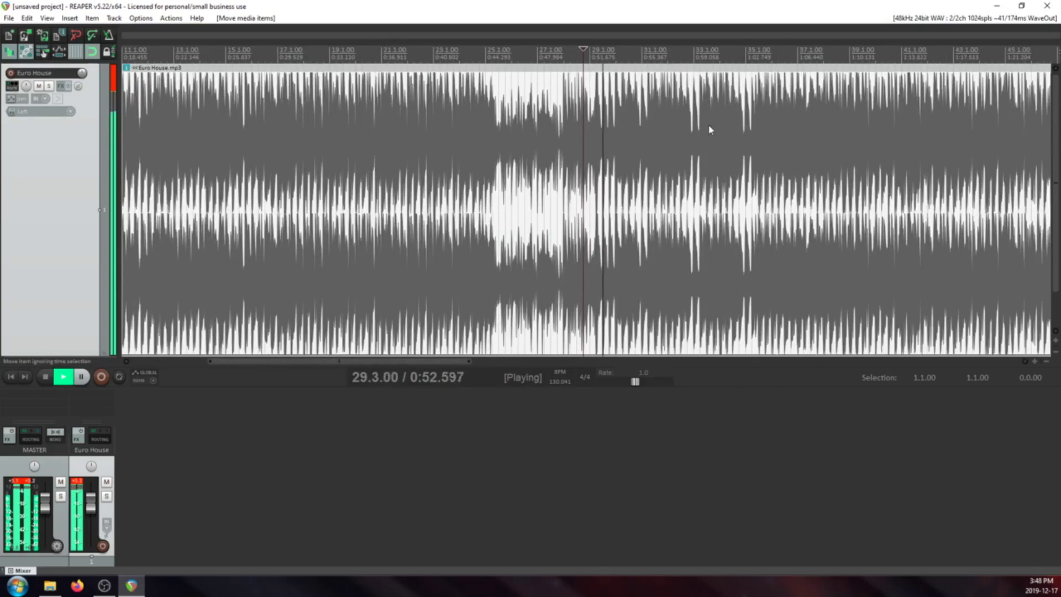
{"action": "scroll", "coordinate": [710, 130], "scroll_direction": "up", "scroll_amount": 8}
{"action": "scroll", "coordinate": [745, 132], "scroll_direction": "down", "scroll_amount": 5}
{"action": "key", "text": "space"}
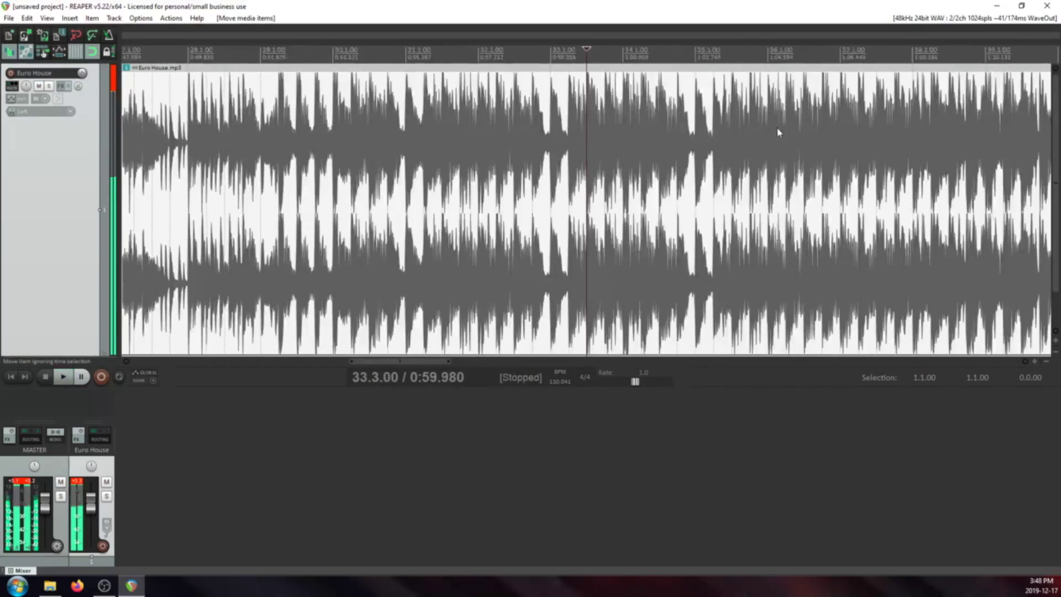
- Check the beat onsets against the grid at 16.4.00 and 15.1.00
{"action": "scroll", "coordinate": [733, 131], "scroll_direction": "down", "scroll_amount": 3}
{"action": "scroll", "coordinate": [735, 141], "scroll_direction": "down", "scroll_amount": 3}
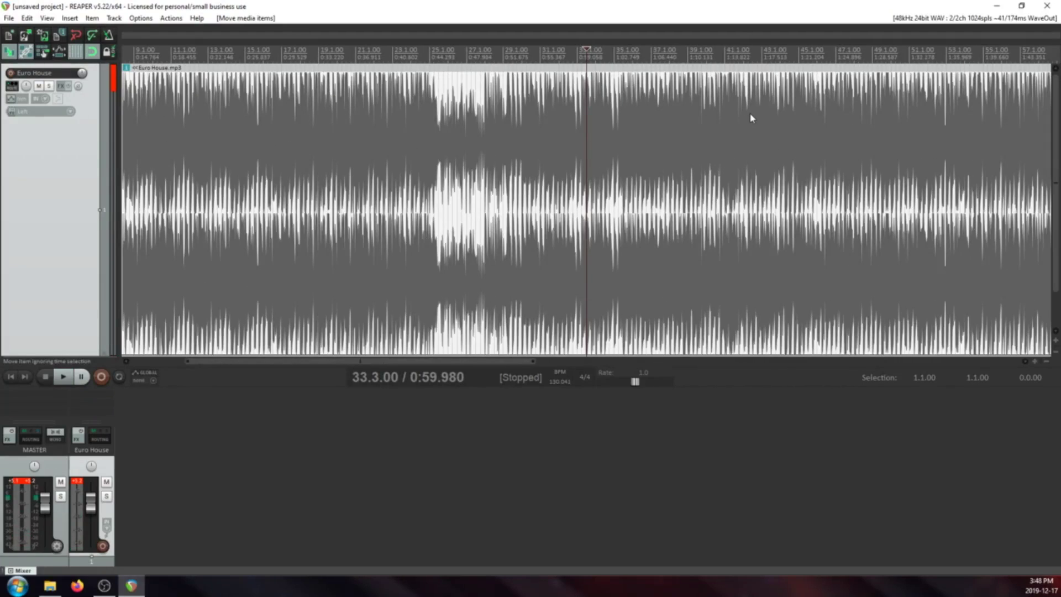
{"action": "left_click", "coordinate": [287, 122]}
{"action": "scroll", "coordinate": [286, 123], "scroll_direction": "up", "scroll_amount": 10}
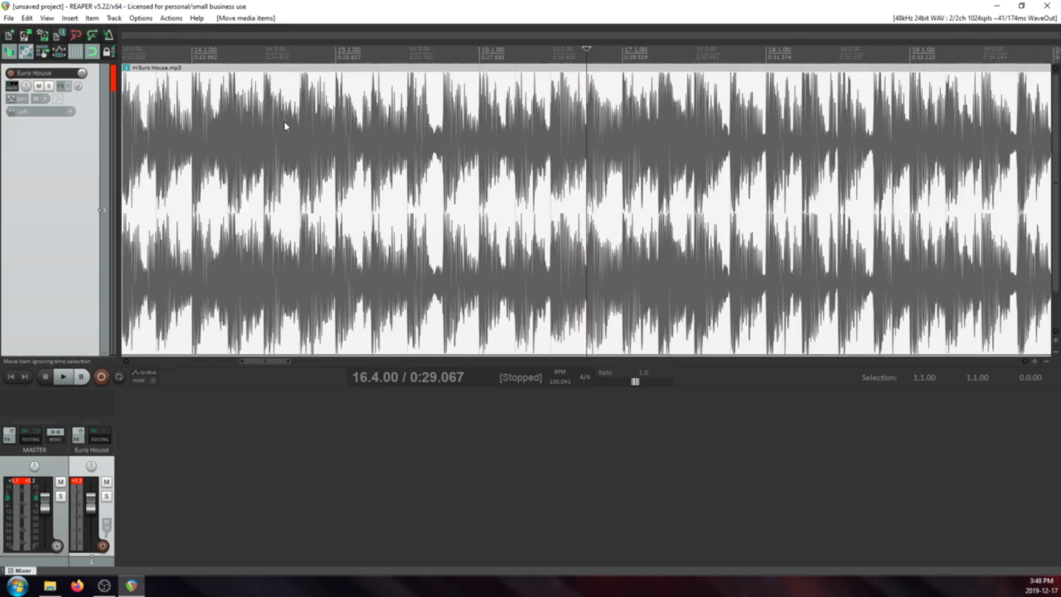
{"action": "scroll", "coordinate": [577, 116], "scroll_direction": "down", "scroll_amount": 8}
{"action": "left_click", "coordinate": [409, 113]}
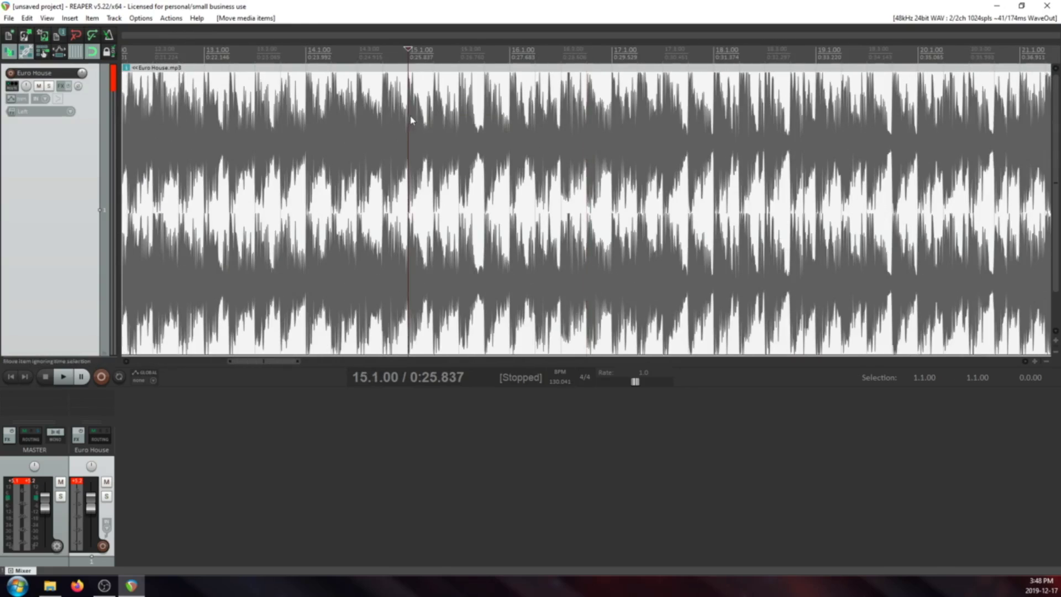
{"action": "scroll", "coordinate": [410, 113], "scroll_direction": "up", "scroll_amount": 8}
- Check the beat onsets against the grid around 21.1.00 and at 20.4.00
{"action": "scroll", "coordinate": [544, 167], "scroll_direction": "down", "scroll_amount": 10}
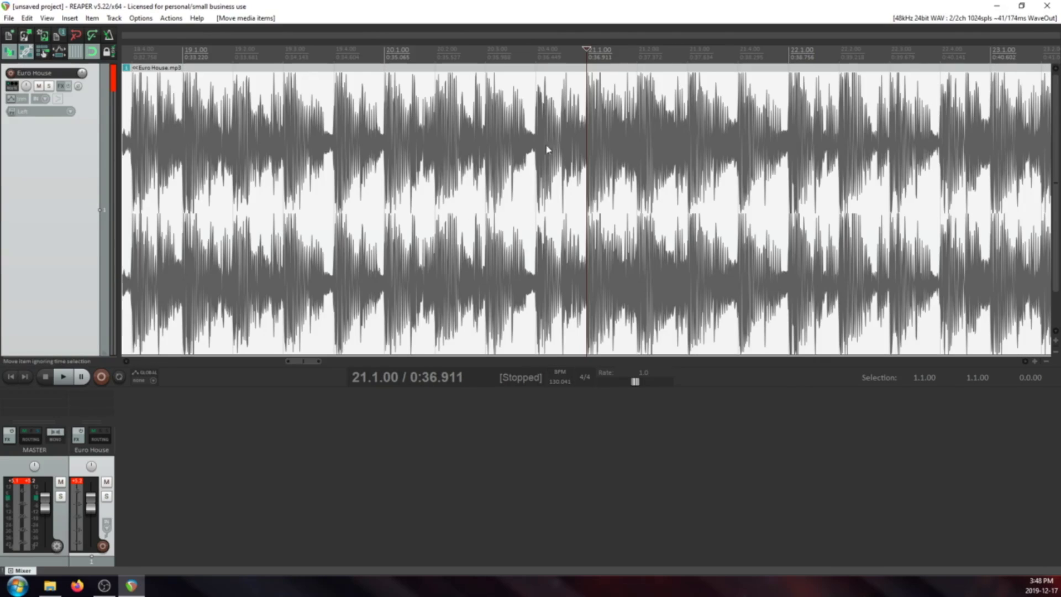
{"action": "left_click", "coordinate": [534, 145]}
{"action": "scroll", "coordinate": [600, 203], "scroll_direction": "up", "scroll_amount": 8}
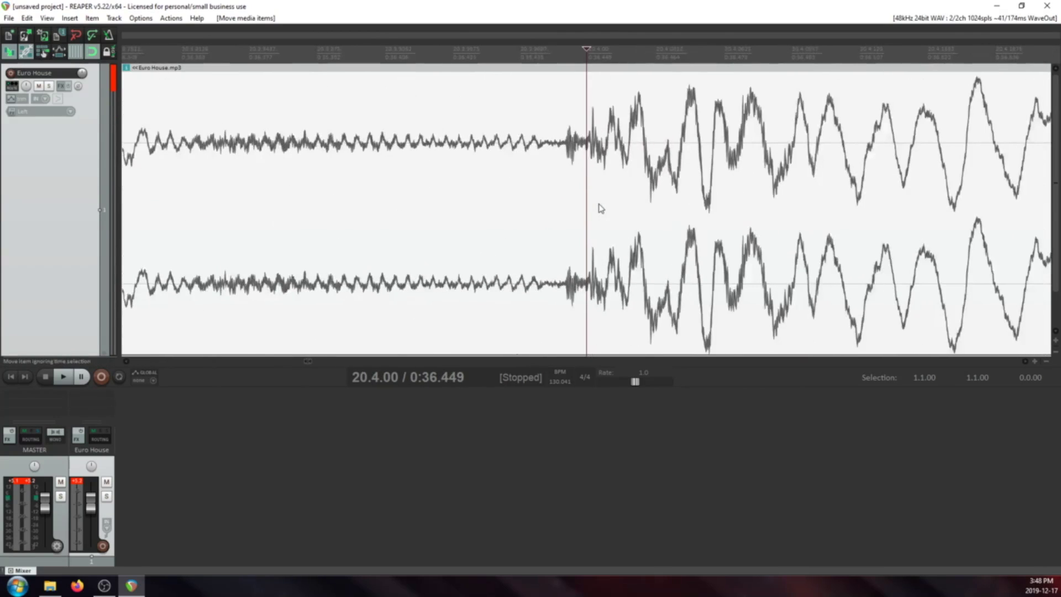
{"action": "scroll", "coordinate": [601, 208], "scroll_direction": "down", "scroll_amount": 5}
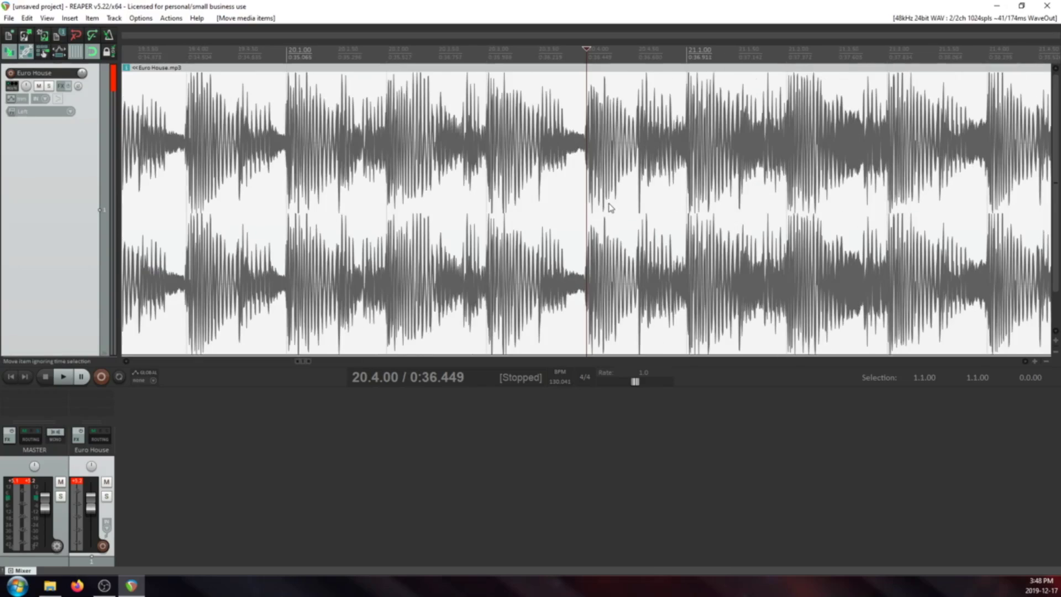
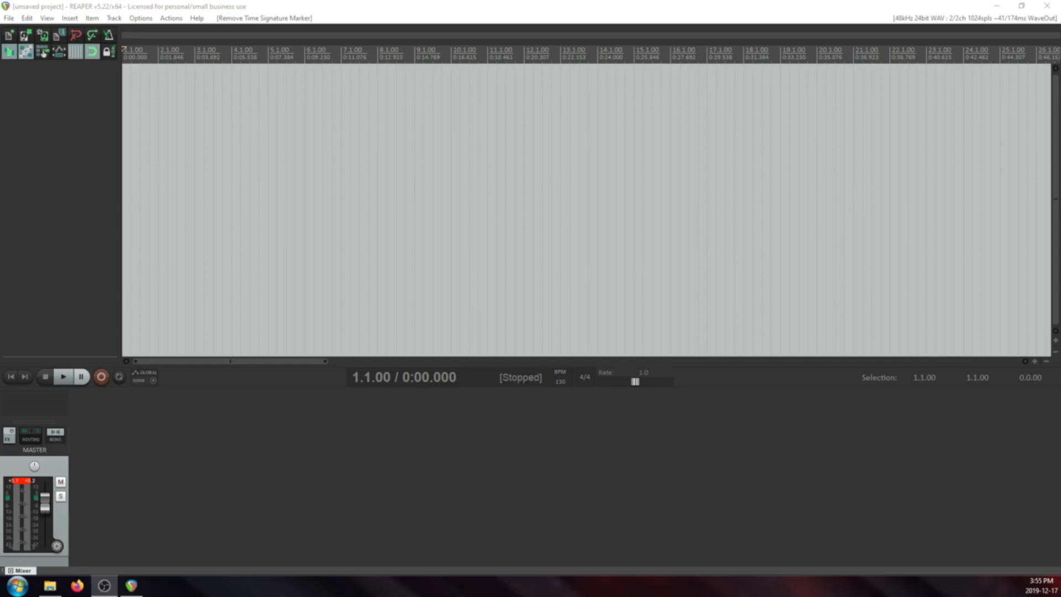
- Insert Superluminal.OGG as a new track in the empty project and move the item to the project start
{"action": "left_click_drag", "start_coordinate": [1060, 266], "coordinate": [353, 237]}
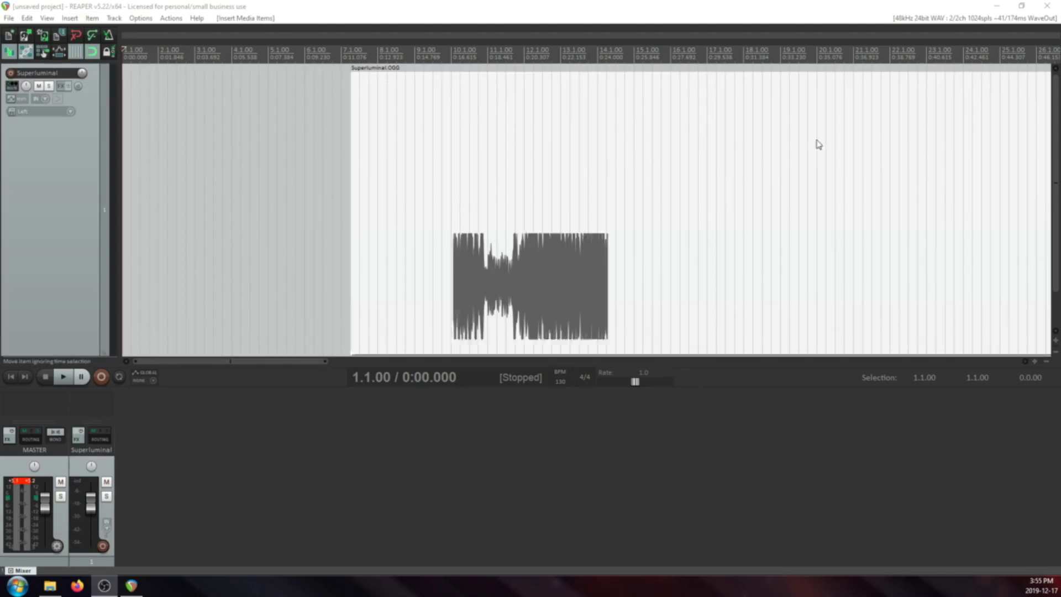
{"action": "left_click_drag", "start_coordinate": [816, 141], "coordinate": [205, 188]}
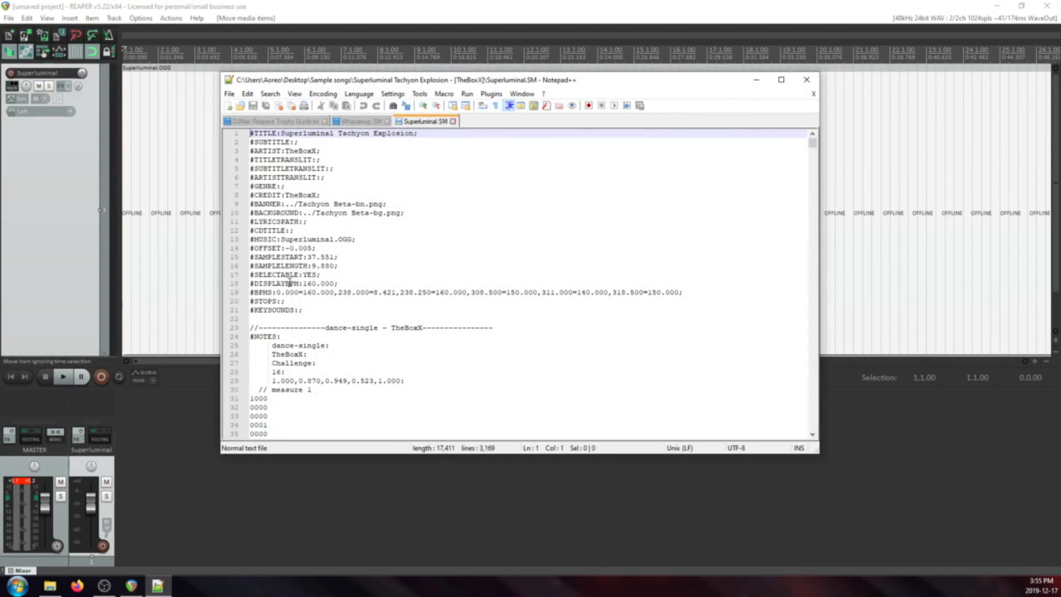
- Close the Superluminal.SM text file and set the project tempo to 160 BPM
{"action": "left_click", "coordinate": [290, 283]}
{"action": "left_click", "coordinate": [460, 230]}
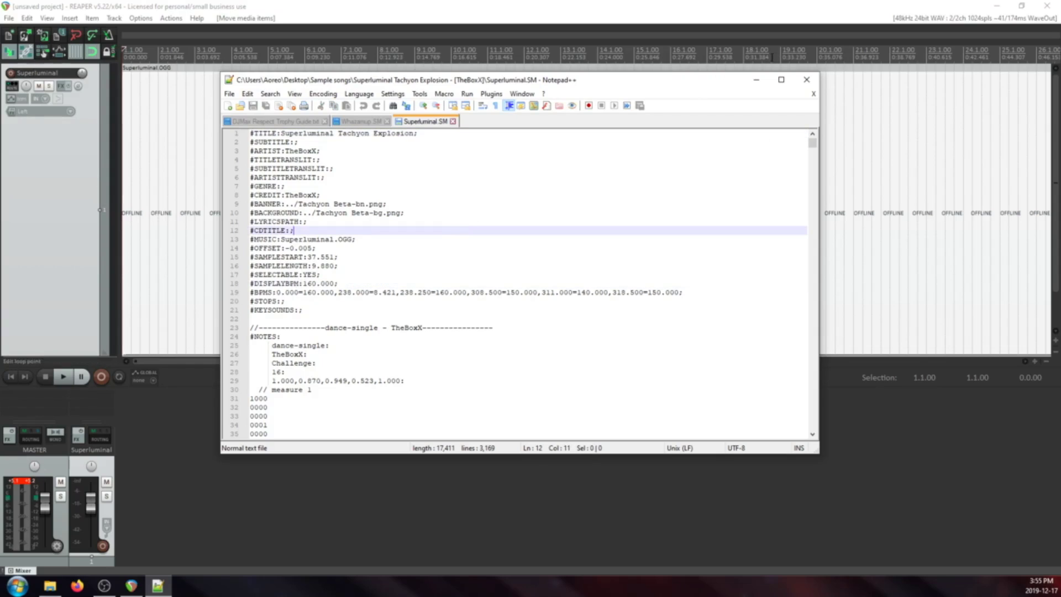
{"action": "left_click", "coordinate": [807, 81]}
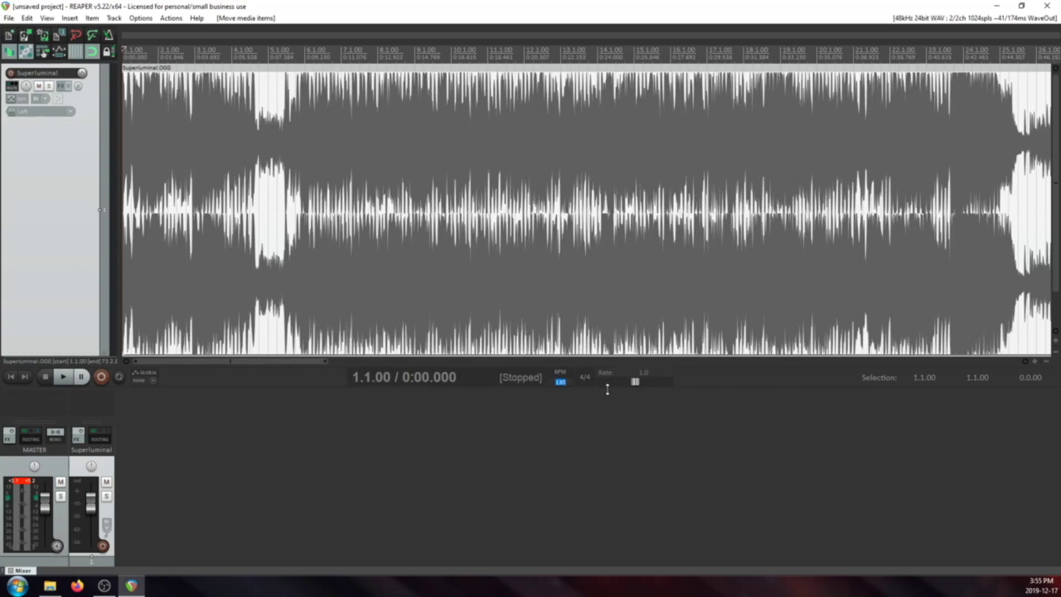
{"action": "key", "text": "Return"}
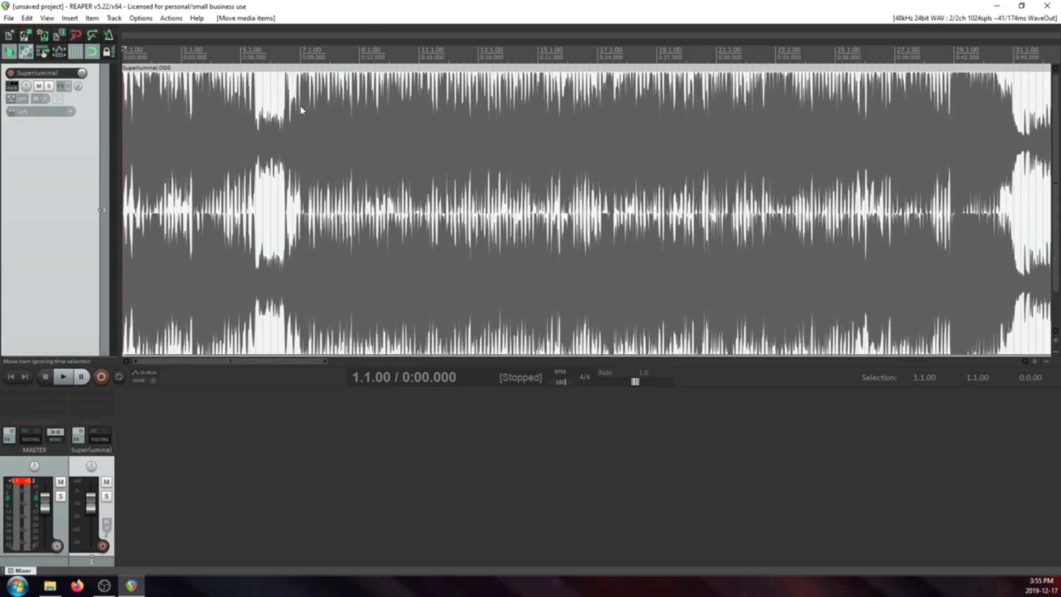
- Check the beat onsets against the grid at 7.1.00 and at the project start
{"action": "left_click", "coordinate": [301, 109]}
{"action": "scroll", "coordinate": [348, 134], "scroll_direction": "up", "scroll_amount": 10}
{"action": "scroll", "coordinate": [442, 161], "scroll_direction": "down", "scroll_amount": 5}
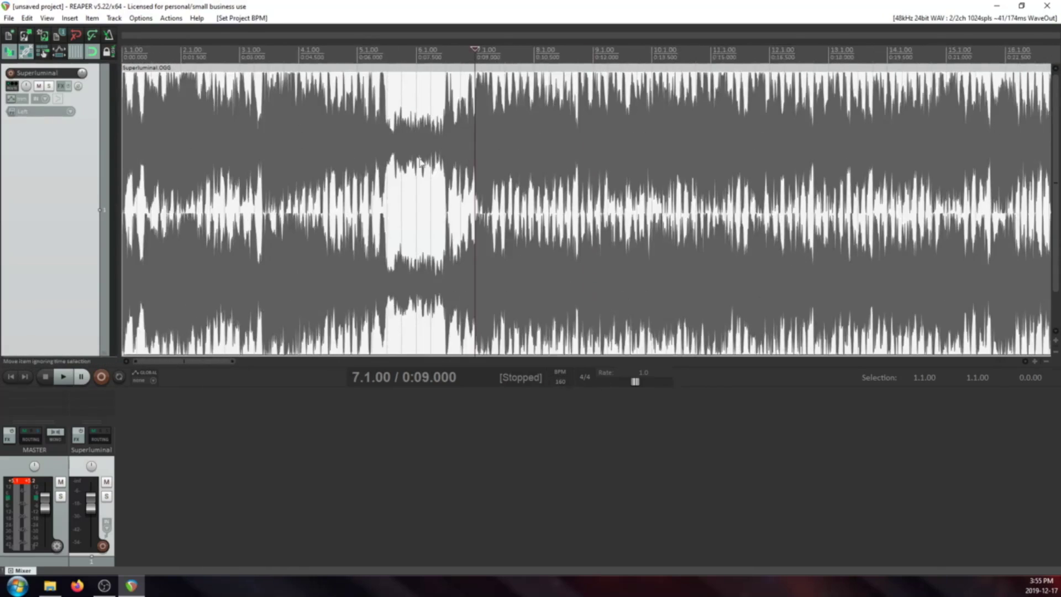
{"action": "left_click", "coordinate": [122, 97]}
{"action": "scroll", "coordinate": [224, 140], "scroll_direction": "up", "scroll_amount": 10}
{"action": "scroll", "coordinate": [394, 173], "scroll_direction": "down", "scroll_amount": 4}
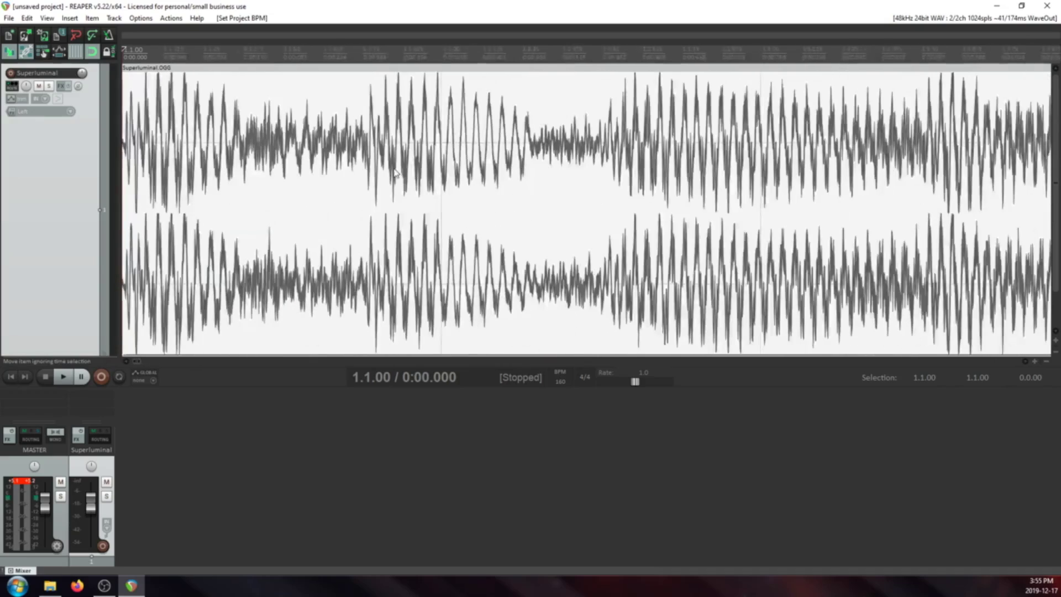
- Play the song from the project start while checking the beat onset at 3.1.00
{"action": "scroll", "coordinate": [478, 158], "scroll_direction": "down", "scroll_amount": 3}
{"action": "key", "text": "space"}
{"action": "scroll", "coordinate": [519, 148], "scroll_direction": "down", "scroll_amount": 3}
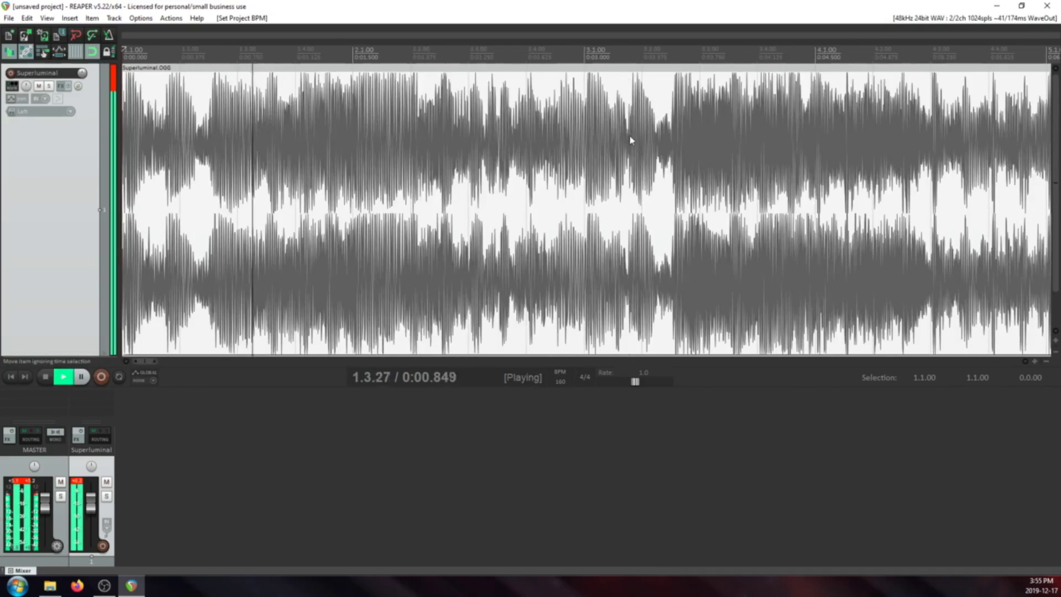
{"action": "scroll", "coordinate": [643, 147], "scroll_direction": "up", "scroll_amount": 5}
{"action": "scroll", "coordinate": [646, 147], "scroll_direction": "down", "scroll_amount": 3}
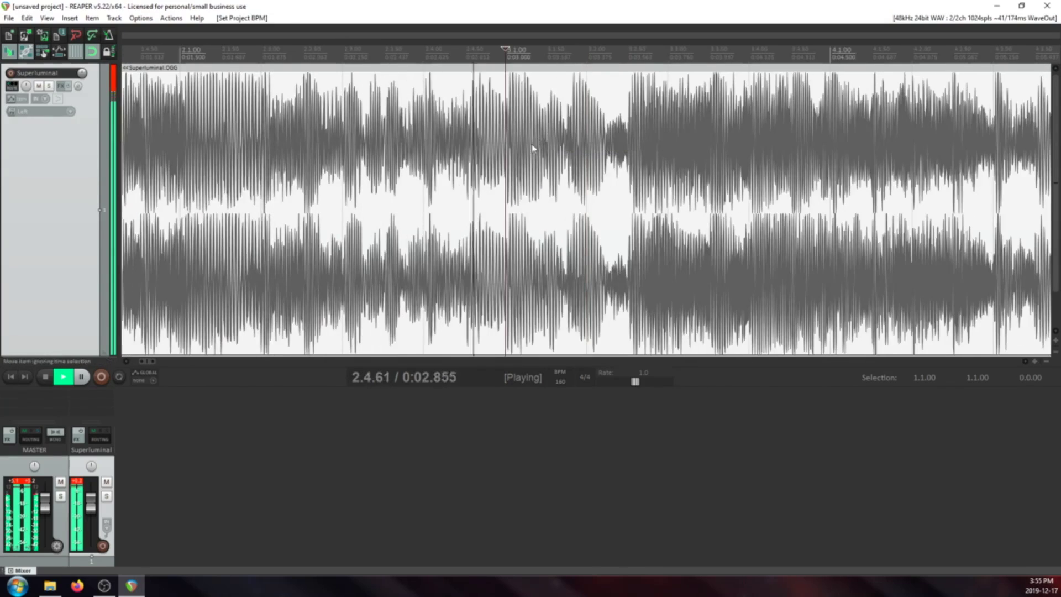
{"action": "scroll", "coordinate": [600, 162], "scroll_direction": "up", "scroll_amount": 6}
{"action": "scroll", "coordinate": [600, 163], "scroll_direction": "down", "scroll_amount": 8}
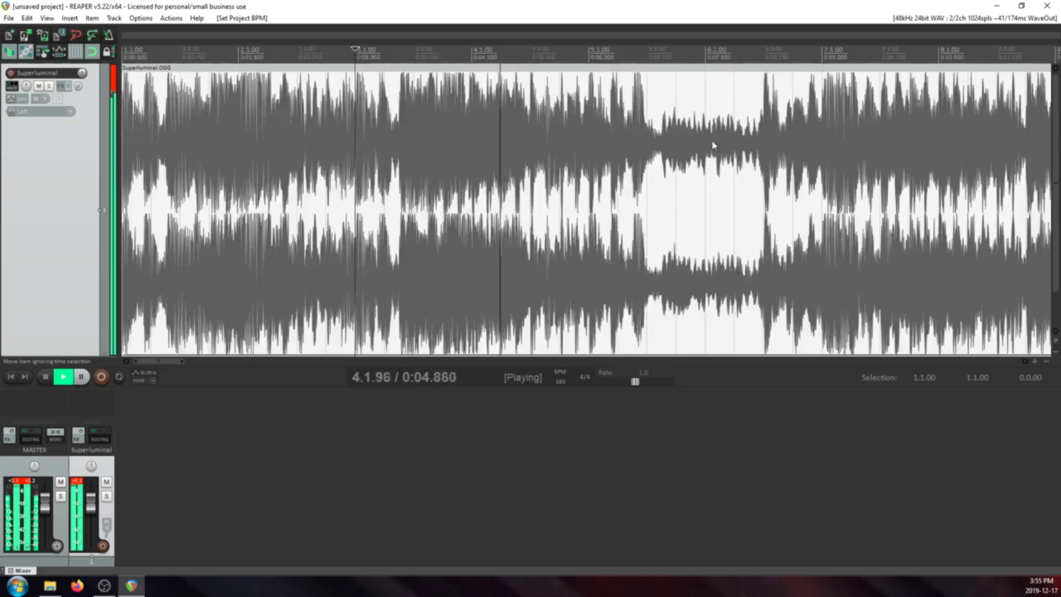
- Check the beat onsets at 6.3.00 and 7.1.00 during playback, and stop playback
{"action": "scroll", "coordinate": [758, 145], "scroll_direction": "up", "scroll_amount": 7}
{"action": "scroll", "coordinate": [713, 148], "scroll_direction": "down", "scroll_amount": 5}
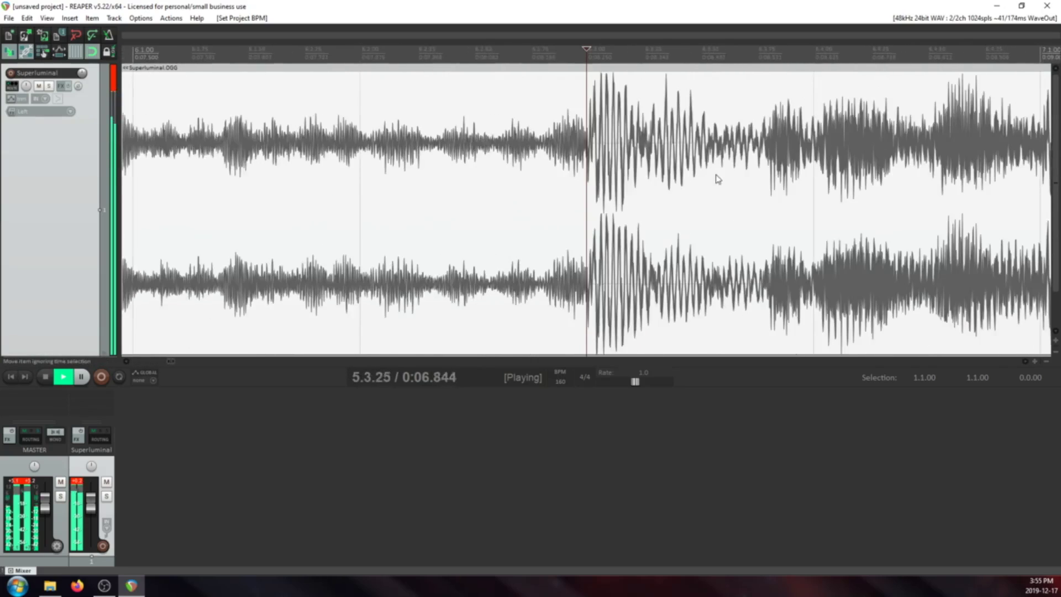
{"action": "scroll", "coordinate": [773, 149], "scroll_direction": "up", "scroll_amount": 6}
{"action": "scroll", "coordinate": [865, 149], "scroll_direction": "down", "scroll_amount": 3}
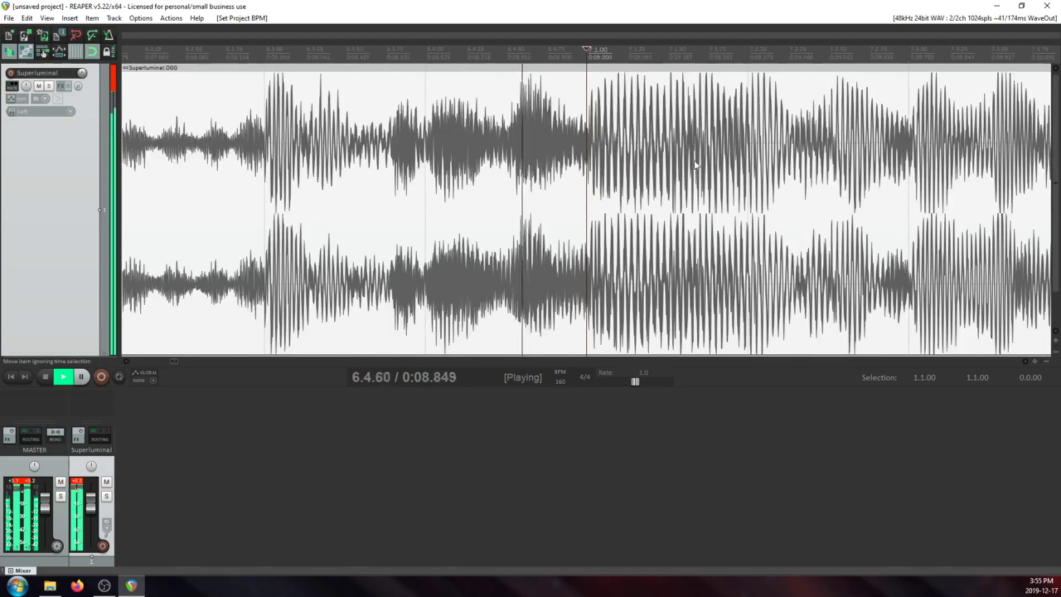
{"action": "scroll", "coordinate": [862, 149], "scroll_direction": "down", "scroll_amount": 3}
{"action": "key", "text": "space"}
- Check the beat onsets against the grid at 8.4.00 and 9.1.00
{"action": "left_click", "coordinate": [870, 130]}
{"action": "scroll", "coordinate": [817, 171], "scroll_direction": "up", "scroll_amount": 7}
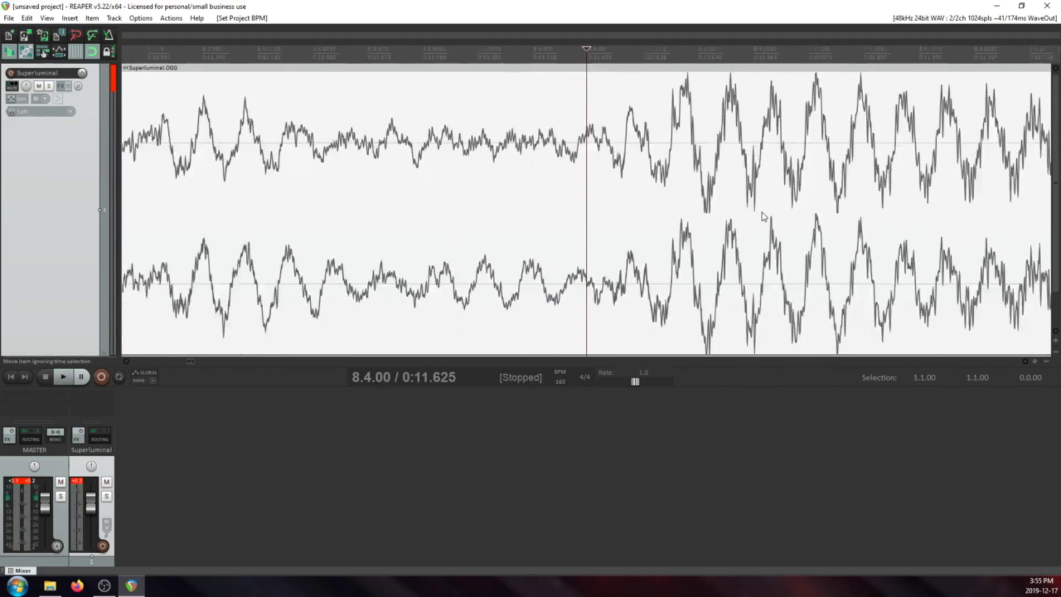
{"action": "scroll", "coordinate": [763, 217], "scroll_direction": "down", "scroll_amount": 3}
{"action": "scroll", "coordinate": [764, 214], "scroll_direction": "down", "scroll_amount": 1}
{"action": "left_click", "coordinate": [790, 153]}
{"action": "scroll", "coordinate": [767, 187], "scroll_direction": "up", "scroll_amount": 7}
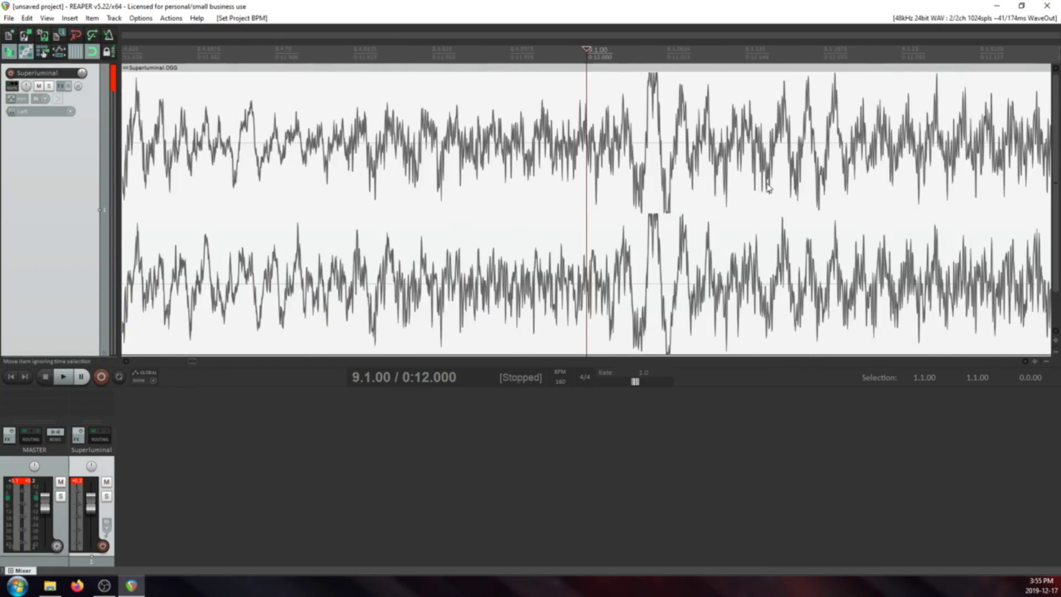
- Check the beat onsets against the grid at 9.2.00 and 10.3.00
{"action": "scroll", "coordinate": [768, 189], "scroll_direction": "down", "scroll_amount": 2}
{"action": "scroll", "coordinate": [767, 183], "scroll_direction": "down", "scroll_amount": 2}
{"action": "left_click", "coordinate": [749, 157]}
{"action": "scroll", "coordinate": [752, 163], "scroll_direction": "up", "scroll_amount": 6}
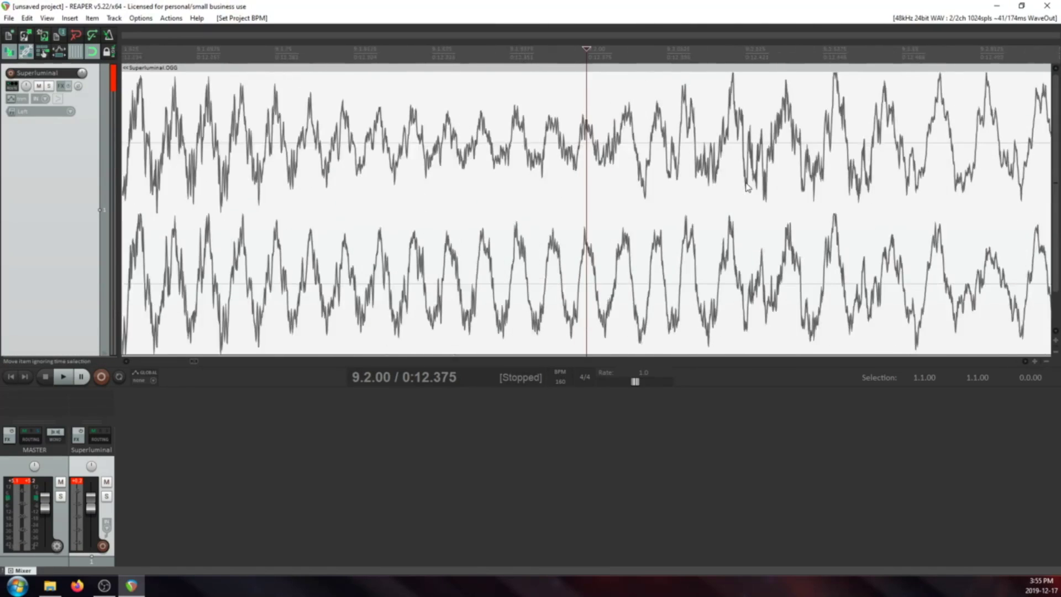
{"action": "scroll", "coordinate": [757, 172], "scroll_direction": "down", "scroll_amount": 8}
{"action": "left_click", "coordinate": [789, 132]}
{"action": "scroll", "coordinate": [762, 166], "scroll_direction": "up", "scroll_amount": 5}
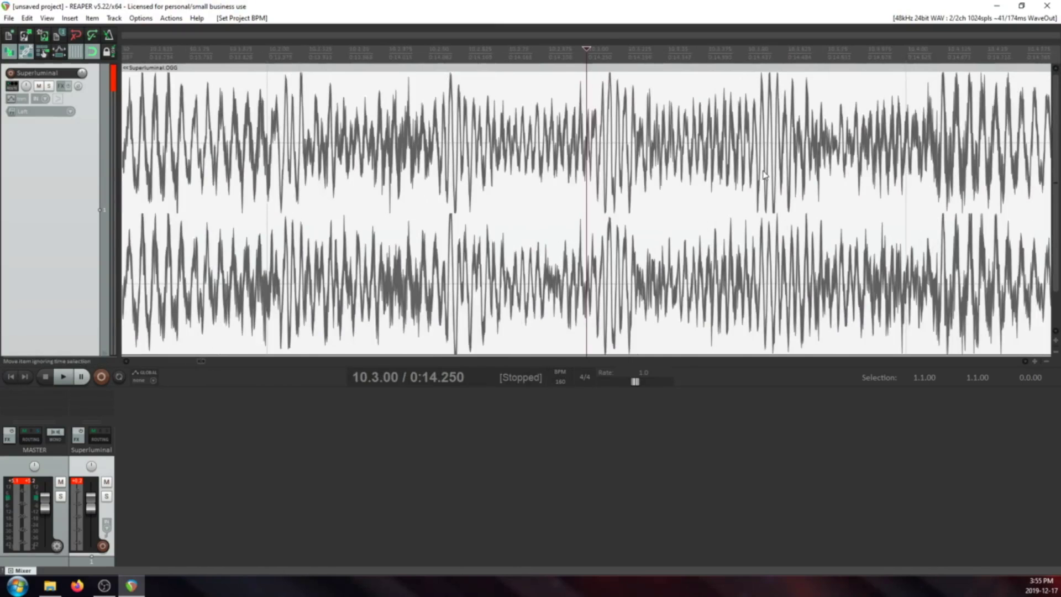
- Check the beat onsets against the grid at 11.3.00 and 12.4.00
{"action": "scroll", "coordinate": [752, 176], "scroll_direction": "down", "scroll_amount": 3}
{"action": "left_click", "coordinate": [834, 144]}
{"action": "scroll", "coordinate": [729, 224], "scroll_direction": "up", "scroll_amount": 6}
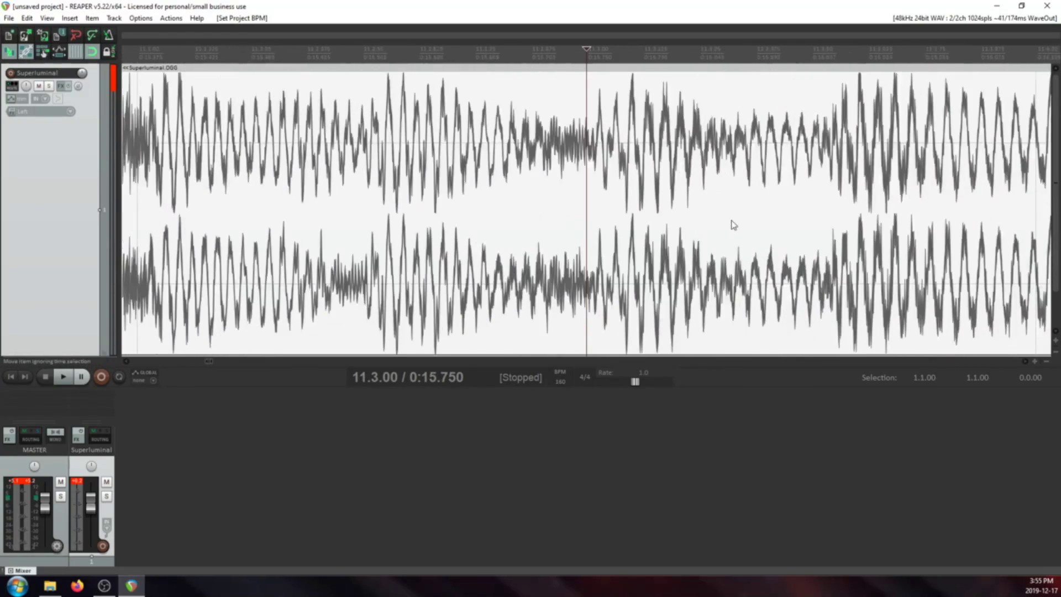
{"action": "scroll", "coordinate": [691, 215], "scroll_direction": "down", "scroll_amount": 5}
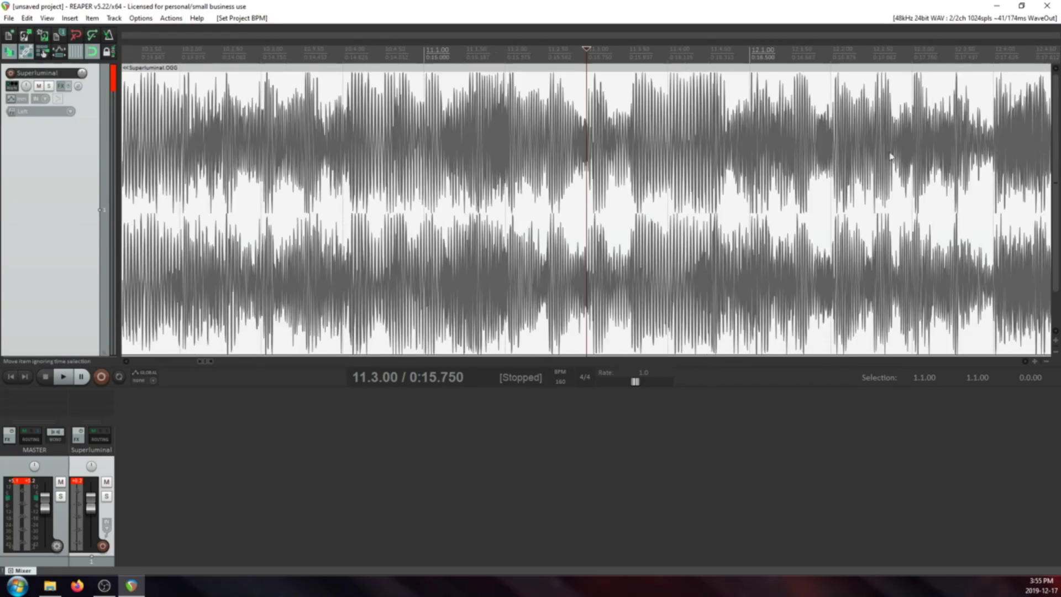
{"action": "left_click", "coordinate": [973, 154]}
{"action": "scroll", "coordinate": [911, 182], "scroll_direction": "up", "scroll_amount": 5}
{"action": "scroll", "coordinate": [719, 238], "scroll_direction": "down", "scroll_amount": 2}
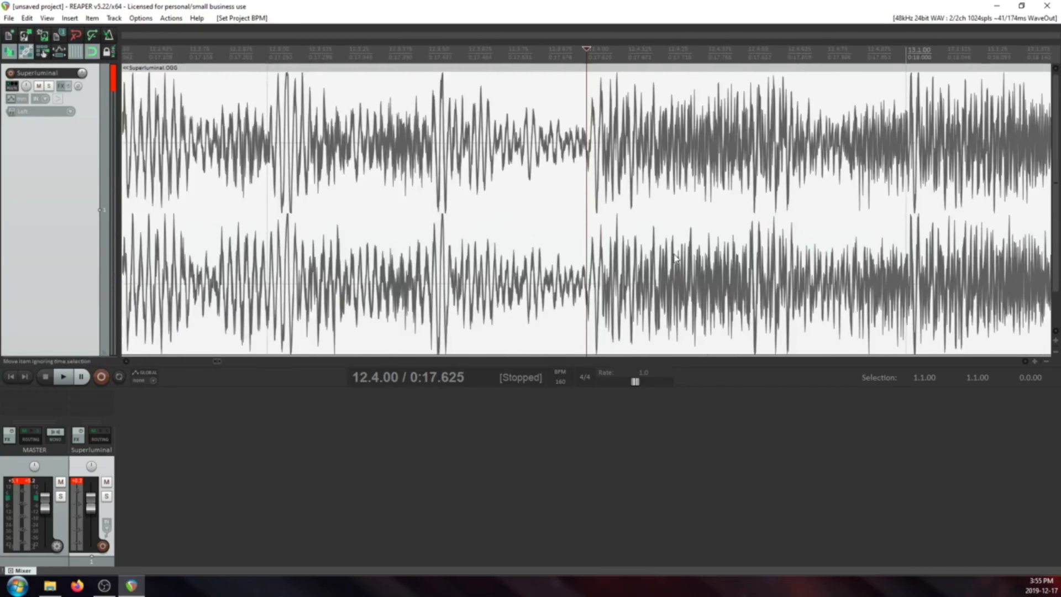
- Play the song briefly from 12.4.00, stop it, and check the beat onset at 13.1.00
{"action": "scroll", "coordinate": [675, 259], "scroll_direction": "up", "scroll_amount": 1}
{"action": "scroll", "coordinate": [681, 254], "scroll_direction": "down", "scroll_amount": 4}
{"action": "key", "text": "space"}
{"action": "left_click", "coordinate": [699, 161]}
{"action": "key", "text": "space"}
{"action": "scroll", "coordinate": [699, 163], "scroll_direction": "up", "scroll_amount": 5}
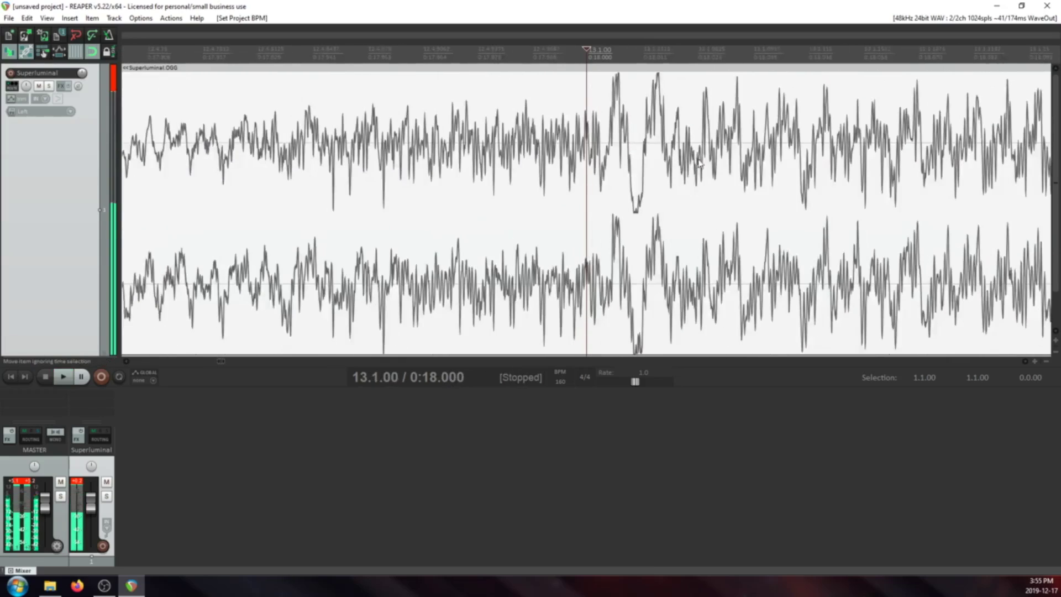
- Check the beat onsets against the grid at 13.2.00 and 13.4.00
{"action": "scroll", "coordinate": [699, 162], "scroll_direction": "down", "scroll_amount": 3}
{"action": "left_click", "coordinate": [810, 151]}
{"action": "scroll", "coordinate": [810, 150], "scroll_direction": "up", "scroll_amount": 3}
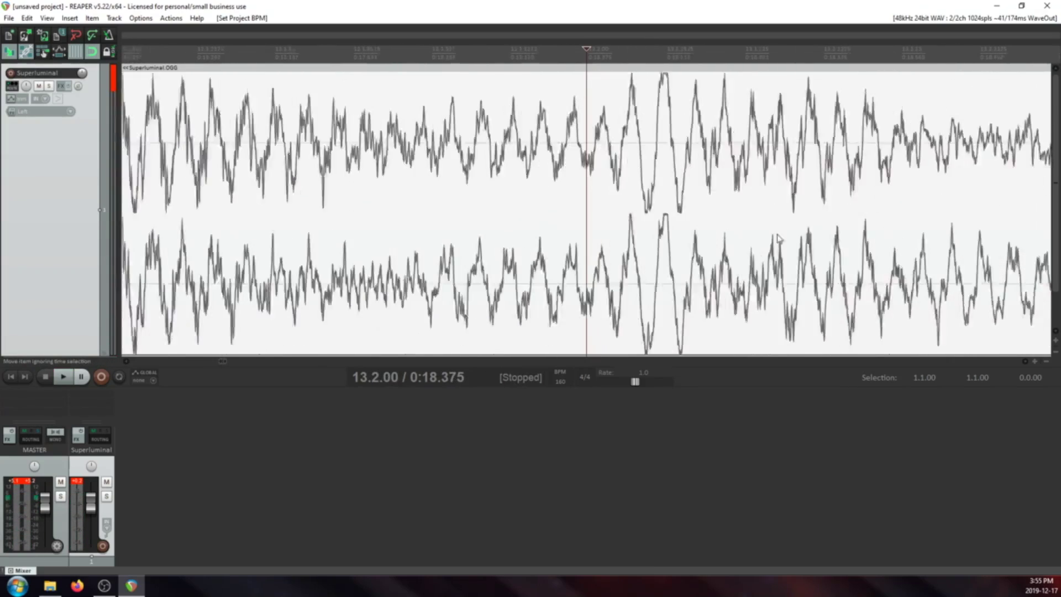
{"action": "scroll", "coordinate": [765, 231], "scroll_direction": "down", "scroll_amount": 3}
{"action": "scroll", "coordinate": [780, 178], "scroll_direction": "down", "scroll_amount": 2}
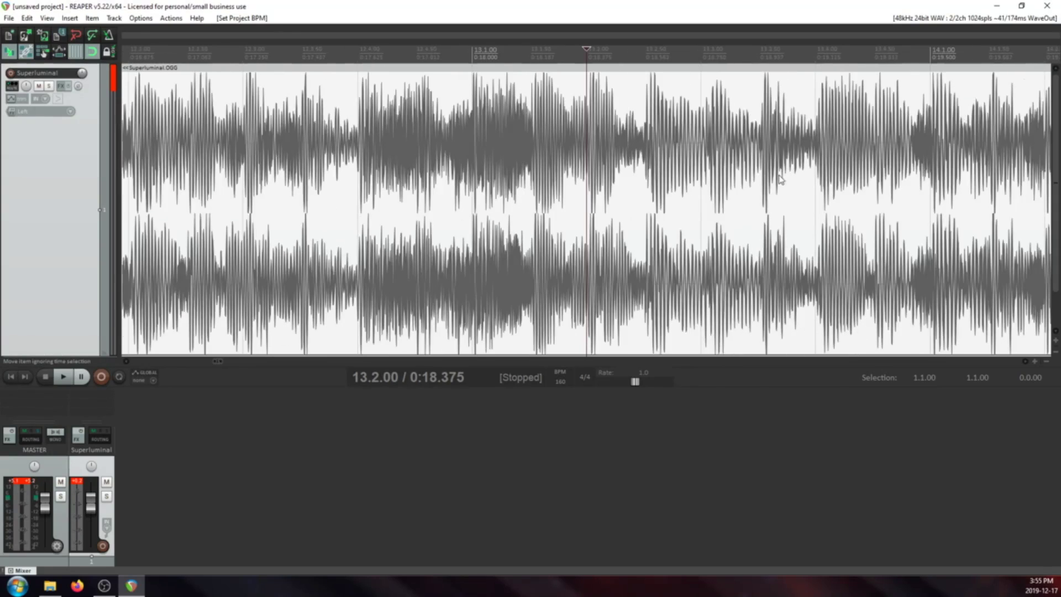
{"action": "left_click", "coordinate": [784, 155]}
{"action": "scroll", "coordinate": [746, 210], "scroll_direction": "up", "scroll_amount": 3}
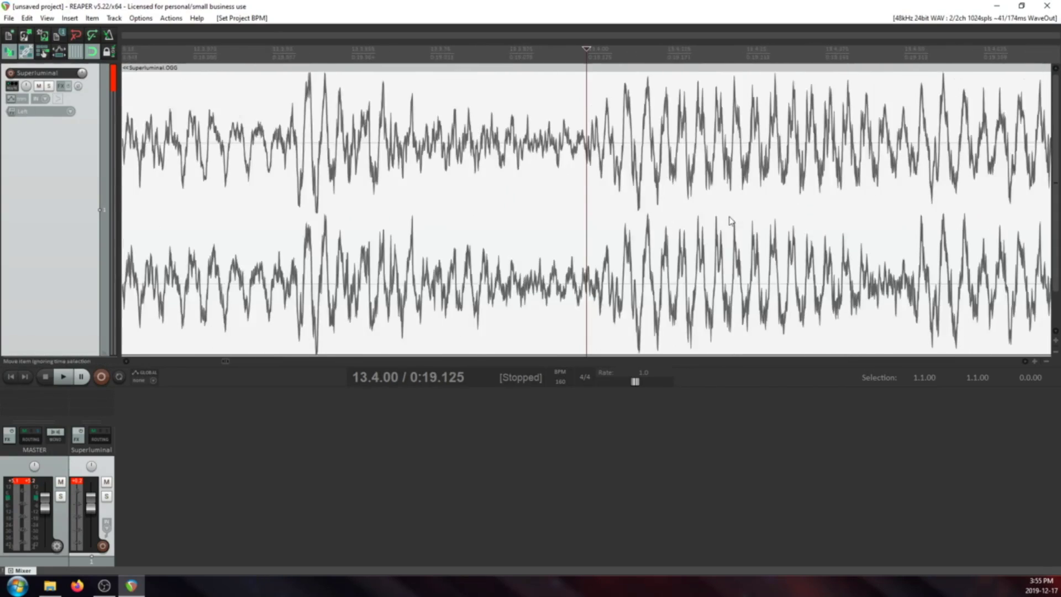
- Play the song briefly from 13.4.00, stop it, and check the beat onset at 14.1.00
{"action": "scroll", "coordinate": [754, 188], "scroll_direction": "down", "scroll_amount": 3}
{"action": "key", "text": "space"}
{"action": "key", "text": "space"}
{"action": "left_click", "coordinate": [707, 190]}
{"action": "scroll", "coordinate": [707, 189], "scroll_direction": "up", "scroll_amount": 6}
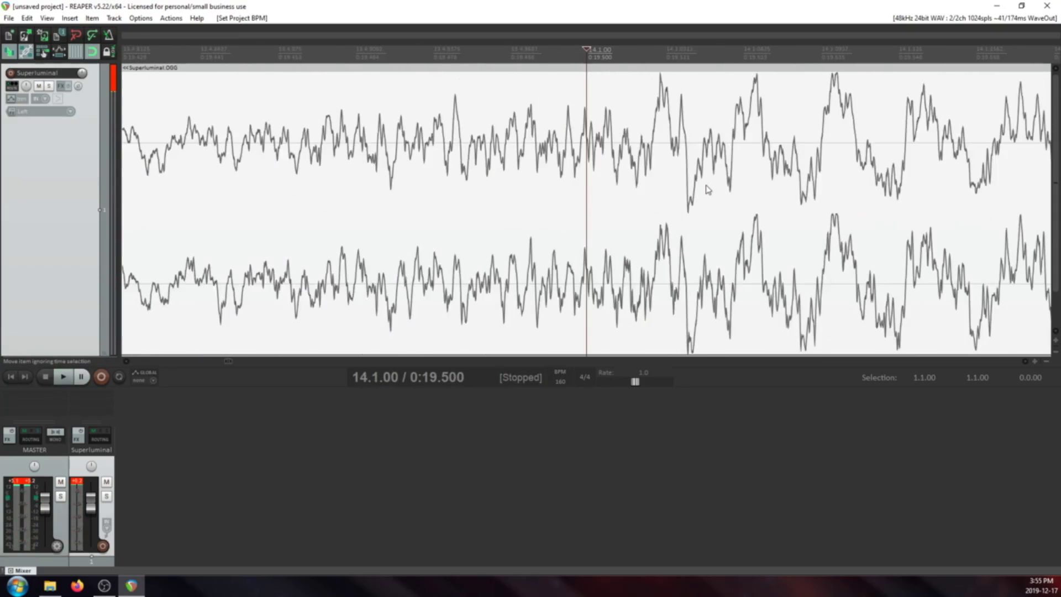
- Check the beat onsets against the grid at 14.3.00 and around 14.4.00
{"action": "scroll", "coordinate": [712, 189], "scroll_direction": "down", "scroll_amount": 3}
{"action": "scroll", "coordinate": [779, 141], "scroll_direction": "down", "scroll_amount": 3}
{"action": "scroll", "coordinate": [861, 151], "scroll_direction": "down", "scroll_amount": 3}
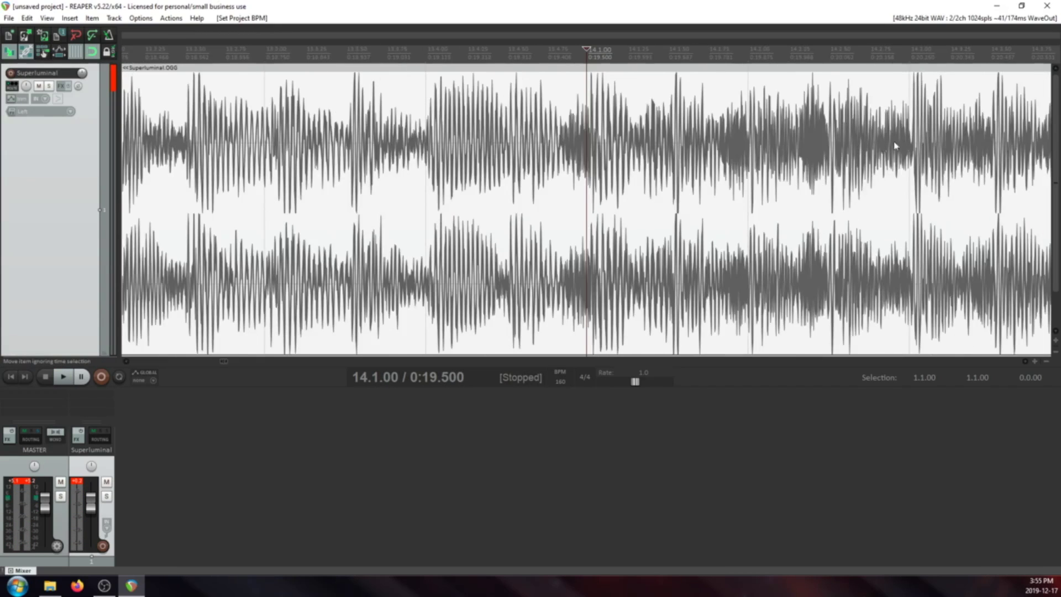
{"action": "left_click", "coordinate": [895, 142]}
{"action": "scroll", "coordinate": [847, 209], "scroll_direction": "up", "scroll_amount": 6}
{"action": "scroll", "coordinate": [844, 210], "scroll_direction": "down", "scroll_amount": 2}
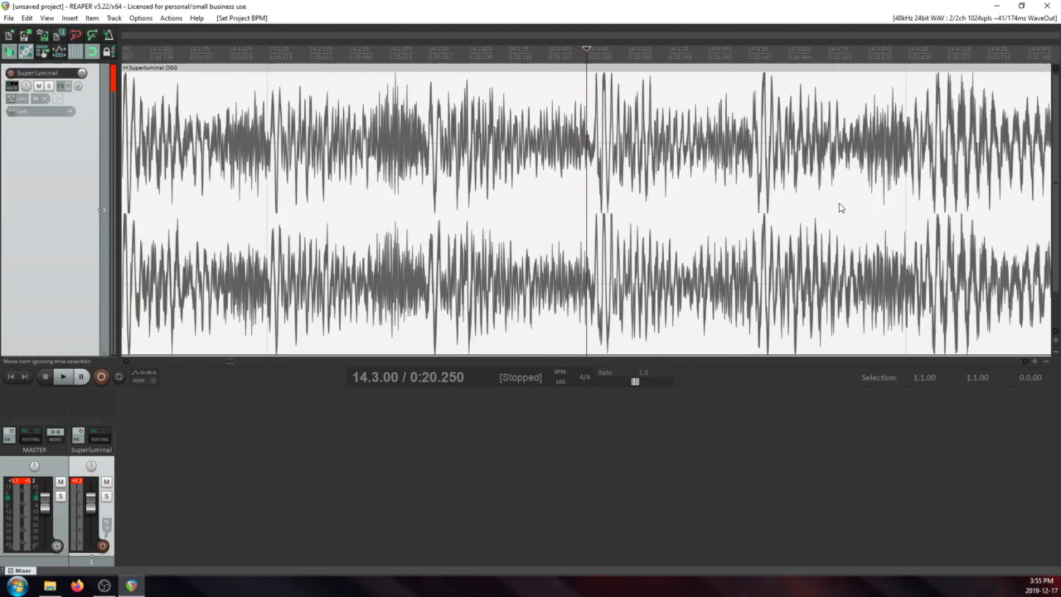
{"action": "left_click", "coordinate": [891, 177]}
{"action": "scroll", "coordinate": [873, 188], "scroll_direction": "down", "scroll_amount": 6}
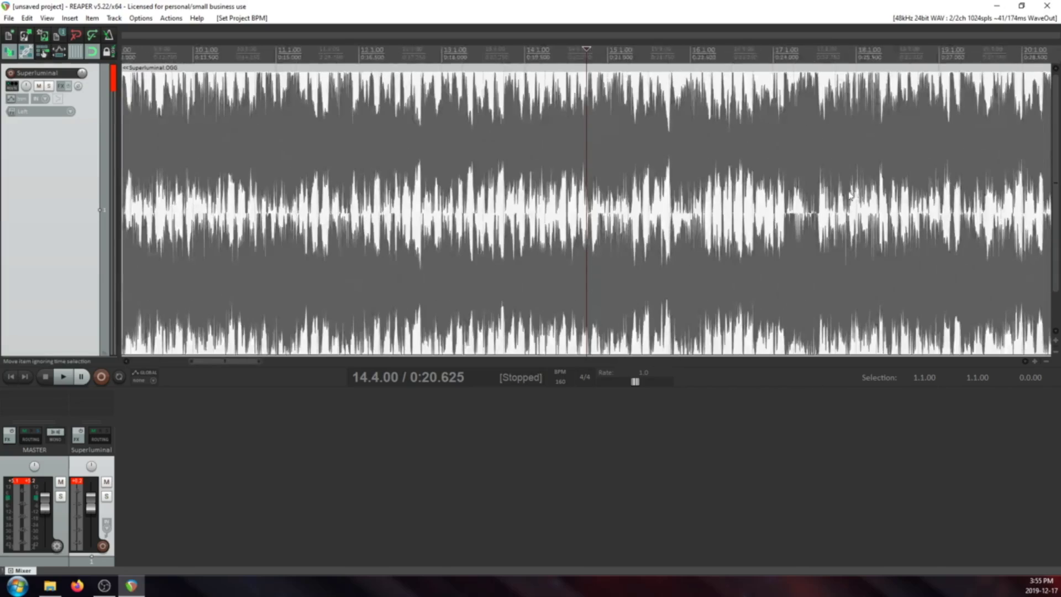
- Check the beat onset at 15.4.00, play the song briefly from there, and stop playback
{"action": "left_click", "coordinate": [672, 124]}
{"action": "scroll", "coordinate": [672, 124], "scroll_direction": "up", "scroll_amount": 4}
{"action": "scroll", "coordinate": [707, 144], "scroll_direction": "up", "scroll_amount": 2}
{"action": "scroll", "coordinate": [746, 165], "scroll_direction": "down", "scroll_amount": 2}
{"action": "key", "text": "space"}
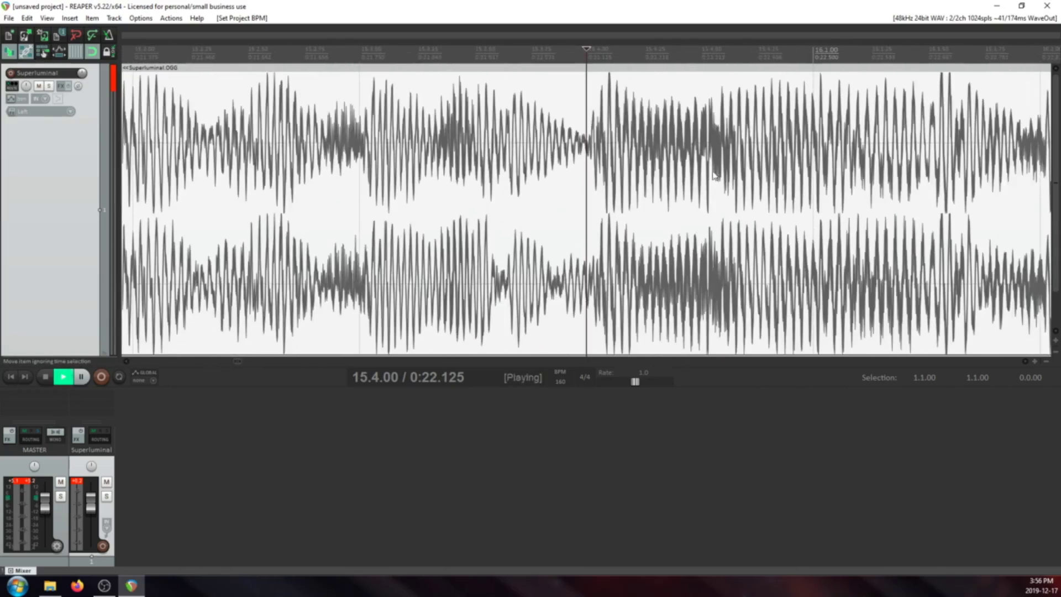
{"action": "key", "text": "space"}
{"action": "scroll", "coordinate": [746, 165], "scroll_direction": "down", "scroll_amount": 3}
{"action": "scroll", "coordinate": [694, 161], "scroll_direction": "up", "scroll_amount": 3}
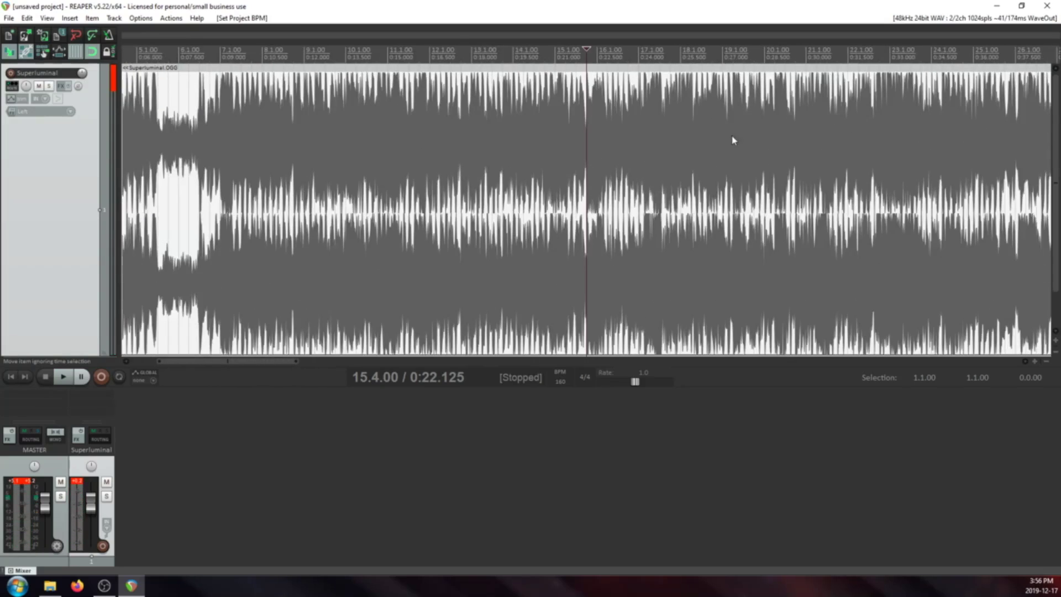
- Switch to Notepad++, close the two other documents beside Superluminal.SM, and move the window aside
{"action": "key", "text": "alt+Tab"}
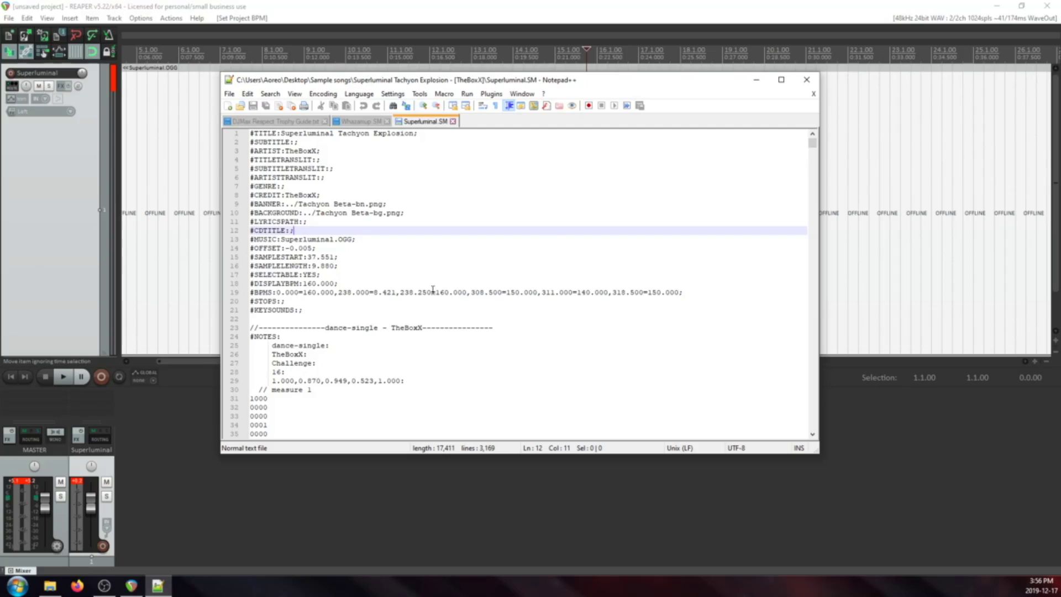
{"action": "left_click", "coordinate": [387, 122]}
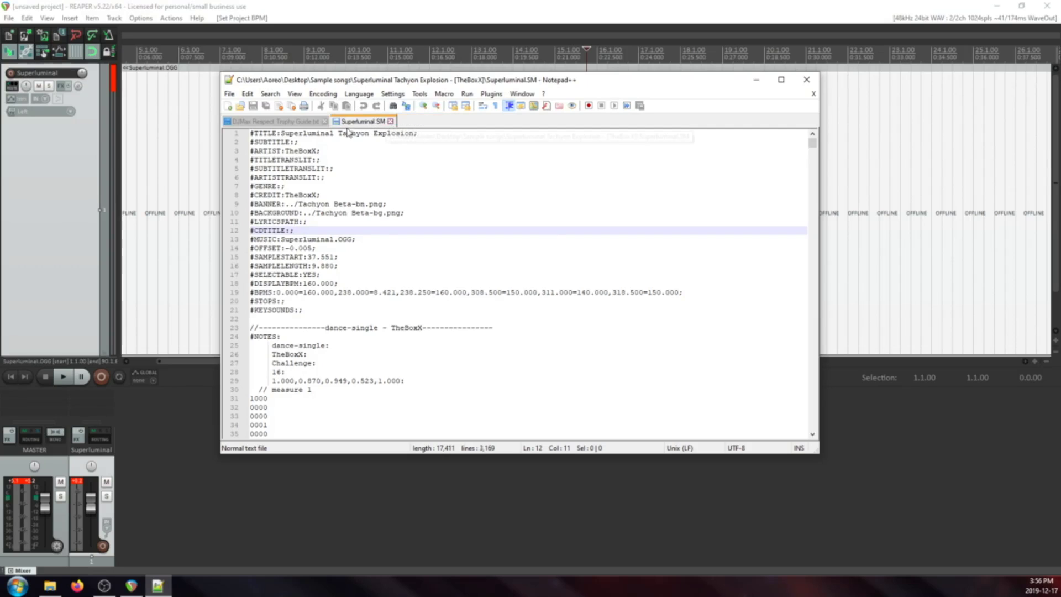
{"action": "left_click", "coordinate": [325, 121]}
{"action": "left_click_drag", "start_coordinate": [401, 82], "coordinate": [568, 86]}
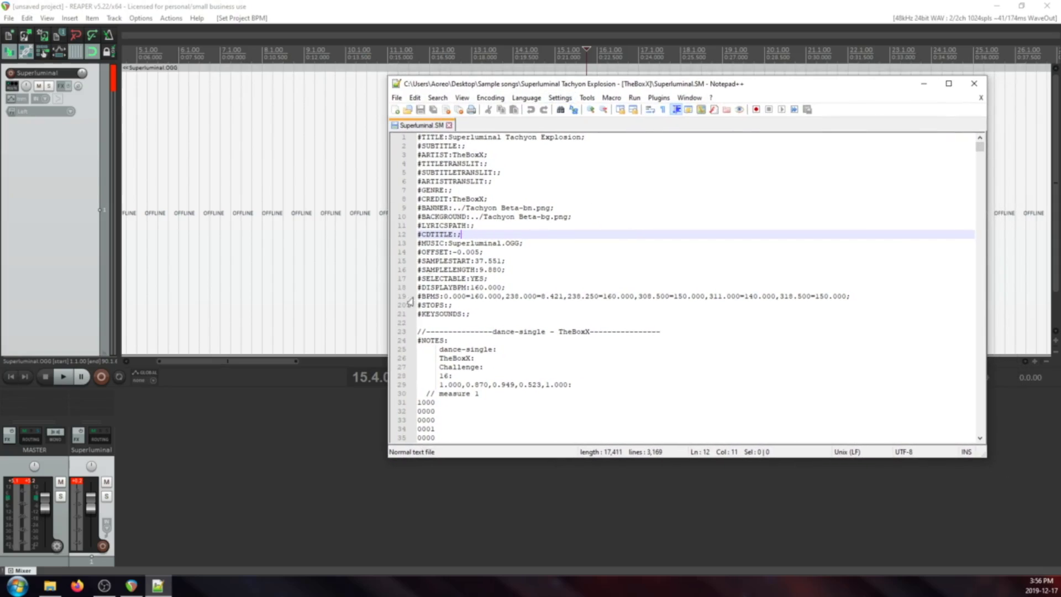
- Set the OFFSET value in Superluminal.SM to 0.009 and reposition the text editor window
{"action": "left_click_drag", "start_coordinate": [480, 252], "coordinate": [425, 252]}
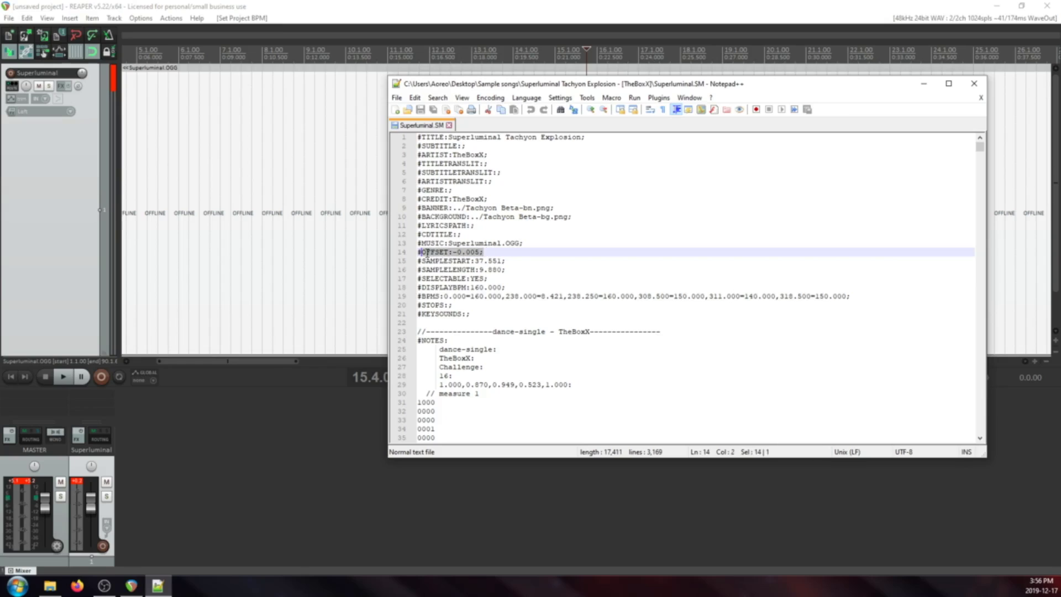
{"action": "left_click", "coordinate": [512, 255]}
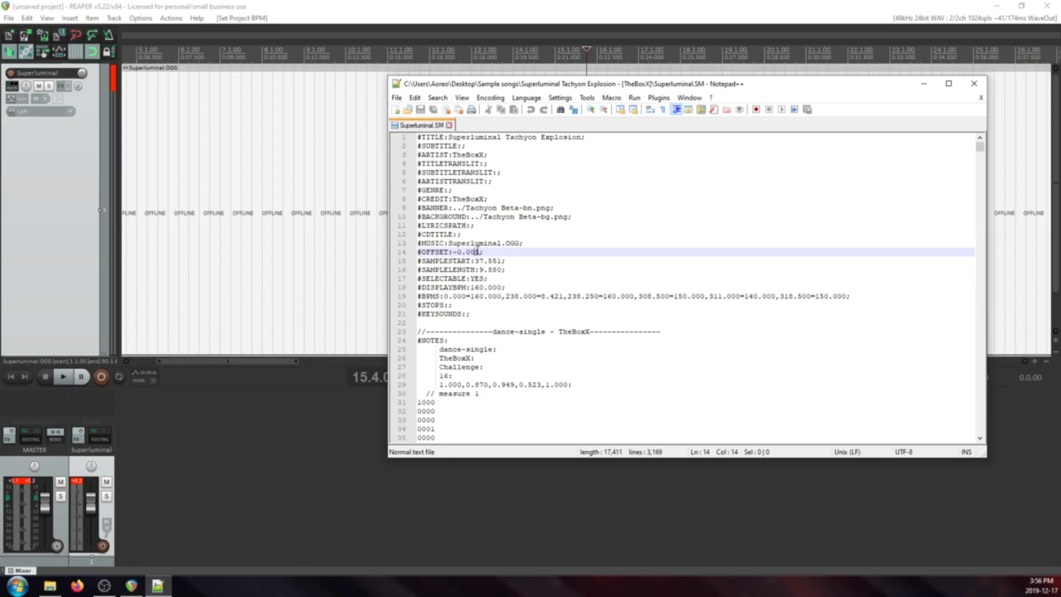
{"action": "left_click", "coordinate": [533, 251]}
{"action": "left_click_drag", "start_coordinate": [479, 252], "coordinate": [454, 252]}
{"action": "left_click", "coordinate": [481, 252]}
{"action": "key", "text": "Right"}
{"action": "left_click_drag", "start_coordinate": [457, 251], "coordinate": [472, 252]}
{"action": "left_click", "coordinate": [480, 252]}
{"action": "key", "text": "BackSpace"}
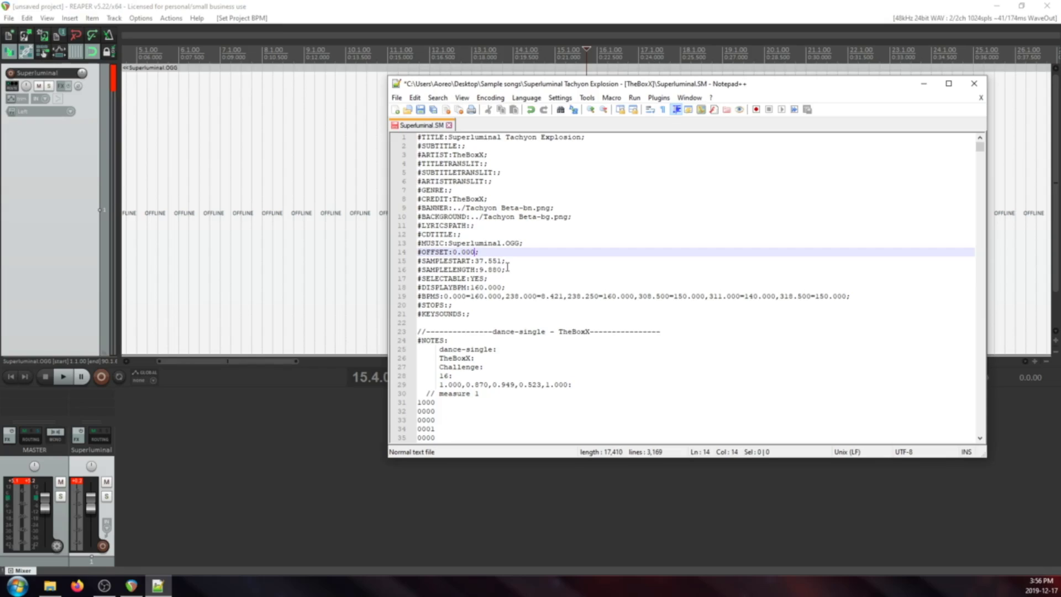
{"action": "left_click", "coordinate": [549, 280]}
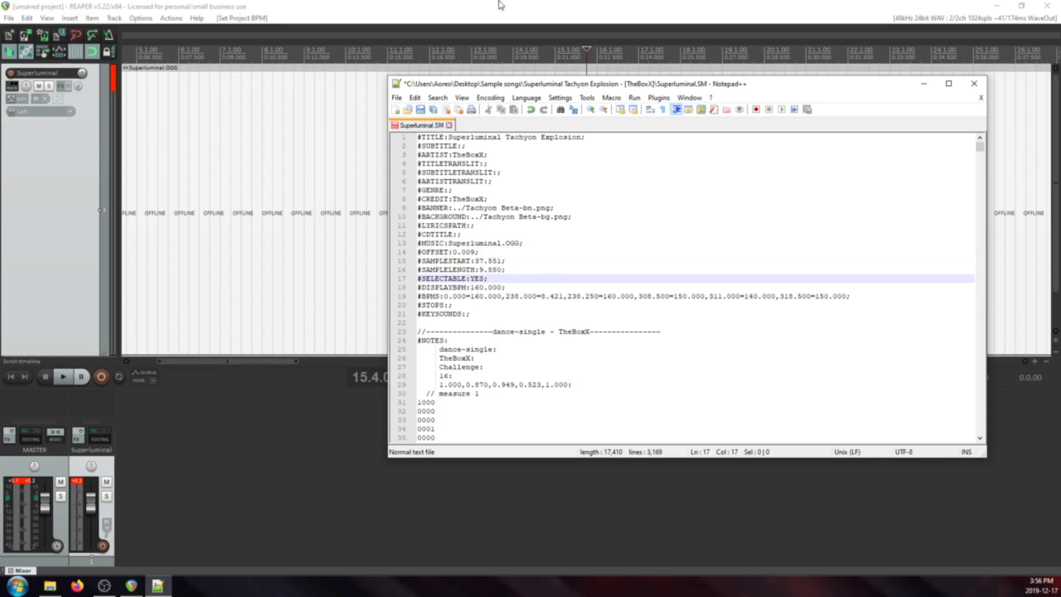
{"action": "left_click_drag", "start_coordinate": [613, 86], "coordinate": [500, 90]}
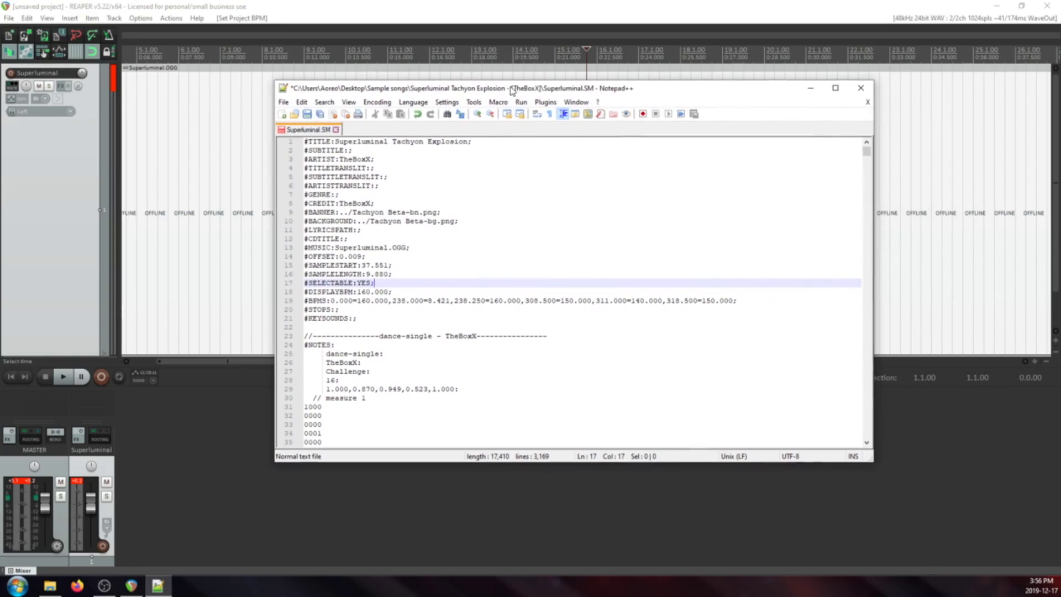
- Save Superluminal.SM and switch back to REAPER
{"action": "key", "text": "ctrl+s"}
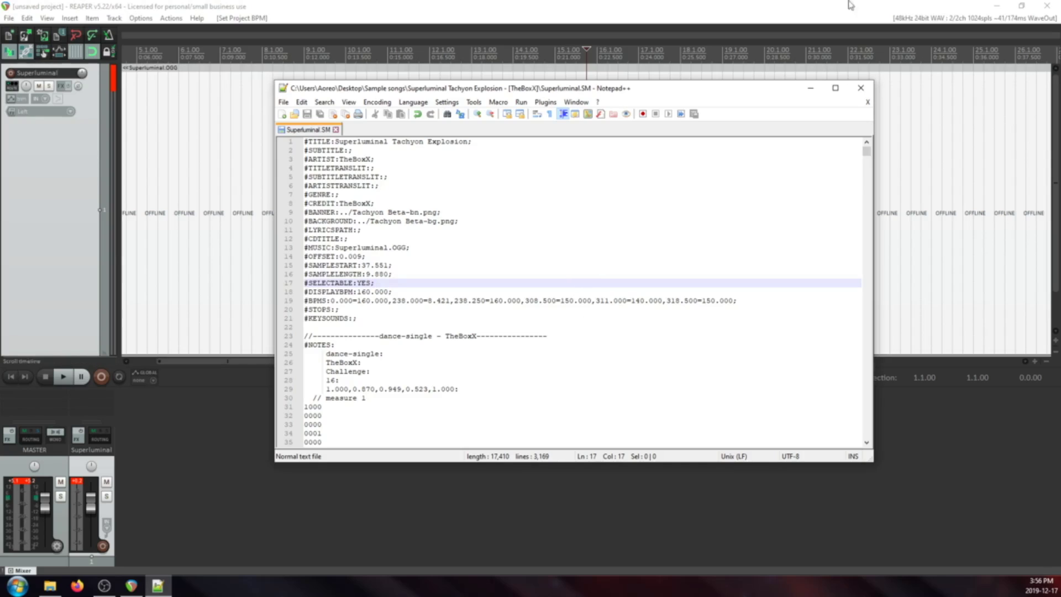
{"action": "left_click", "coordinate": [966, 123]}
{"action": "scroll", "coordinate": [655, 166], "scroll_direction": "down", "scroll_amount": 5}
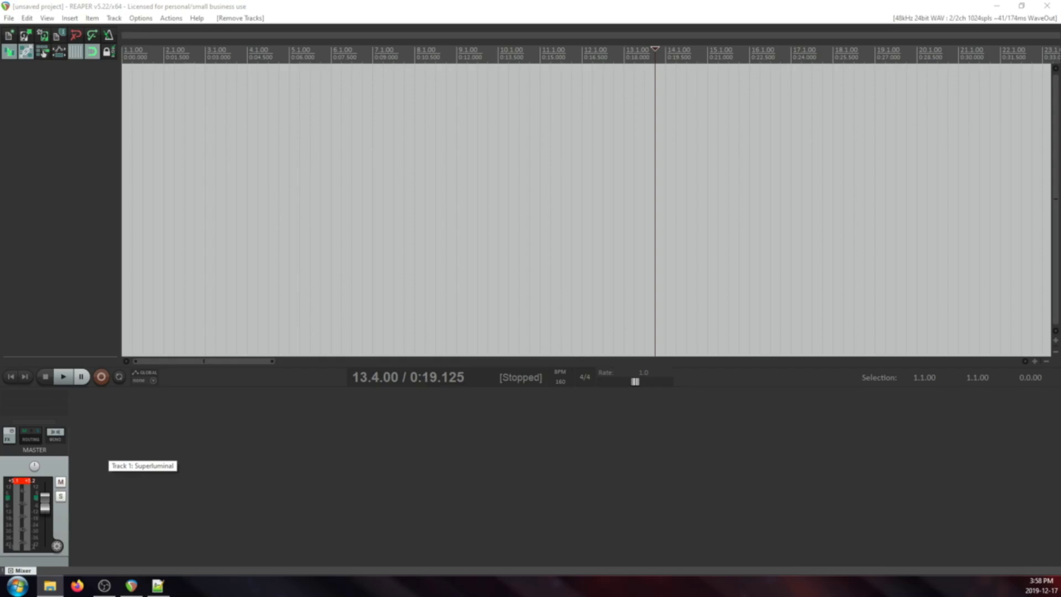
- Add Whazamup.ogg as a new track at the start of the empty project and set the project tempo to 230 BPM
{"action": "left_click_drag", "start_coordinate": [1043, 140], "coordinate": [183, 164]}
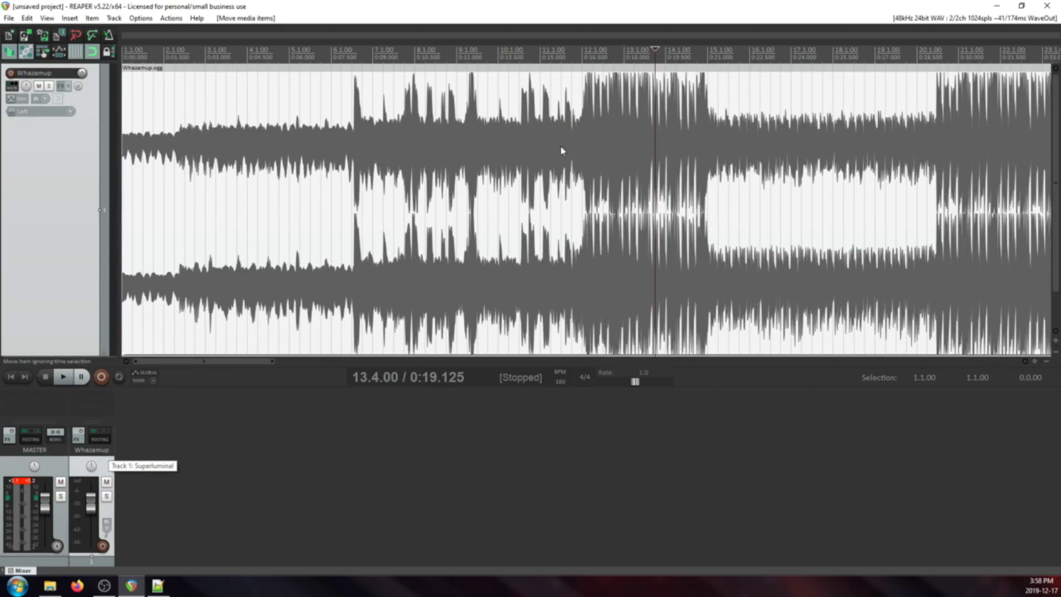
{"action": "scroll", "coordinate": [627, 94], "scroll_direction": "down", "scroll_amount": 2}
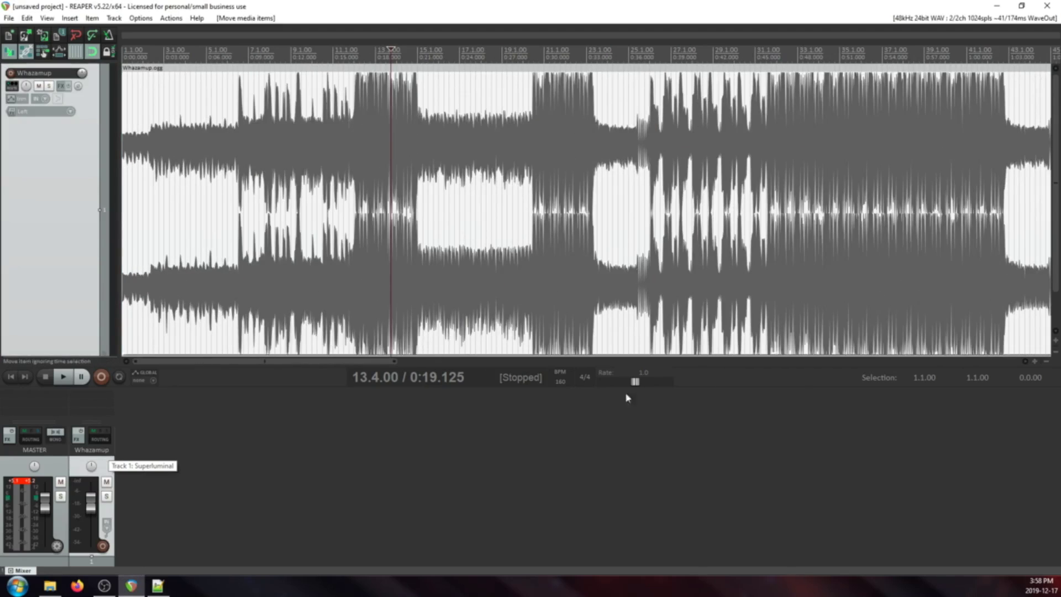
{"action": "left_click", "coordinate": [564, 385]}
{"action": "type", "text": "23"}
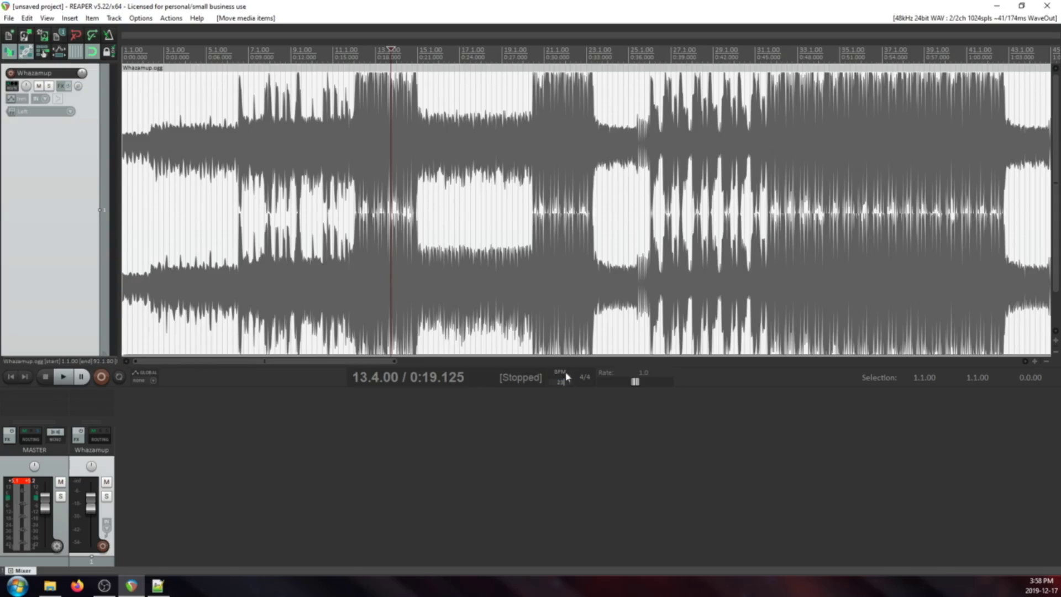
{"action": "type", "text": "0"}
{"action": "key", "text": "Return"}
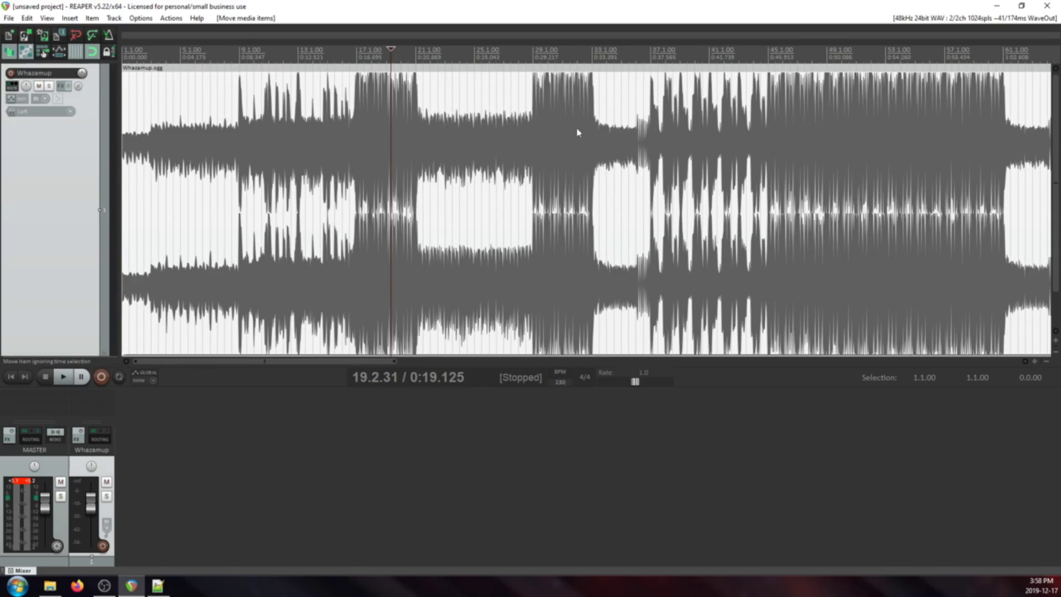
- Place the edit cursor at 37.1.00 and compare the loud beat's onset with the grid line there
{"action": "left_click", "coordinate": [628, 138]}
{"action": "scroll", "coordinate": [604, 180], "scroll_direction": "up", "scroll_amount": 3}
{"action": "key", "text": "ctrl+z"}
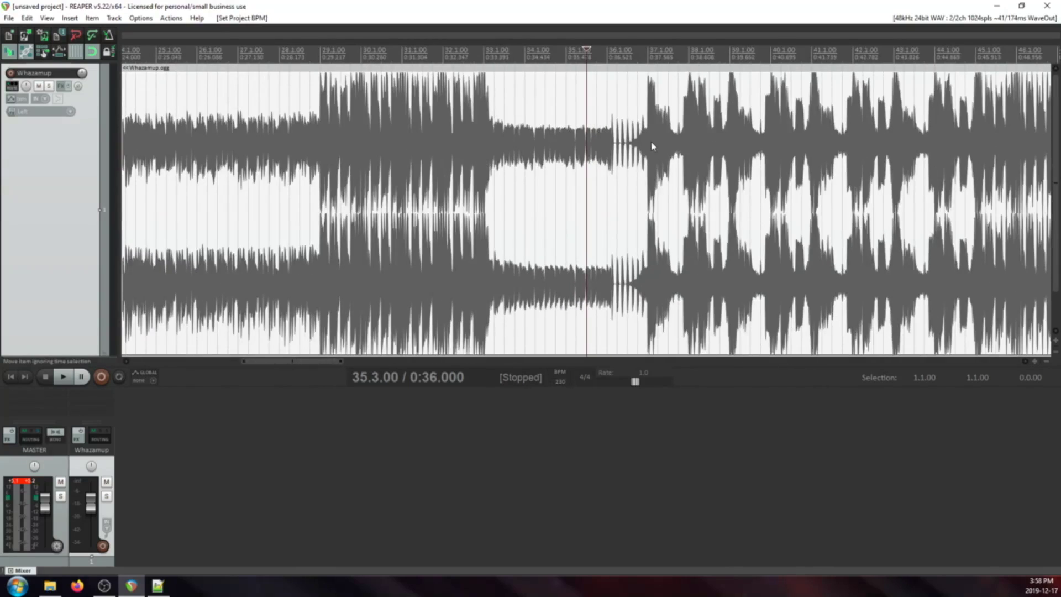
{"action": "left_click", "coordinate": [652, 147]}
{"action": "scroll", "coordinate": [713, 193], "scroll_direction": "up", "scroll_amount": 3}
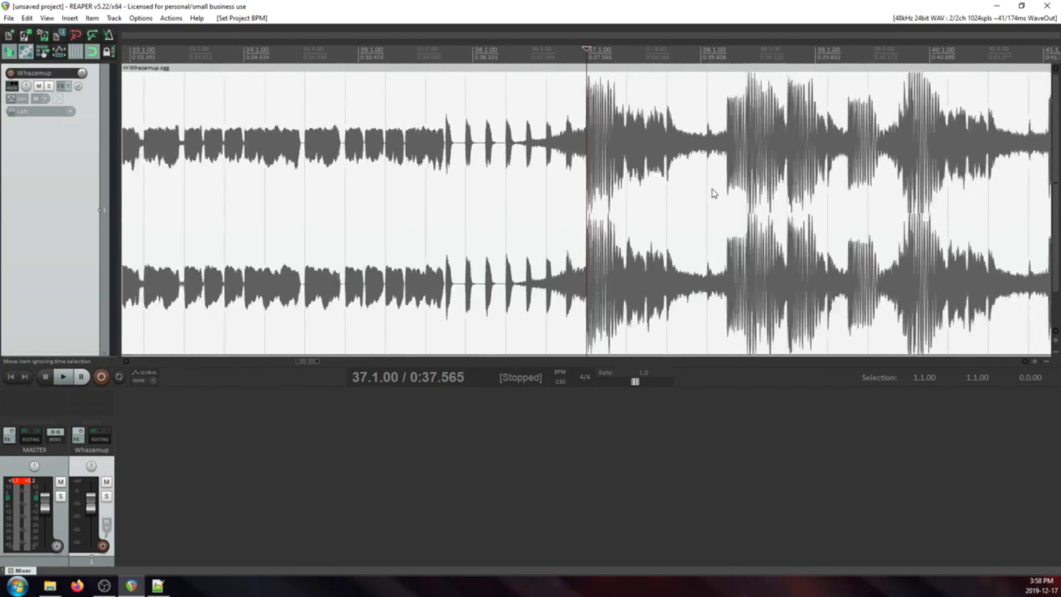
{"action": "scroll", "coordinate": [713, 193], "scroll_direction": "up", "scroll_amount": 6}
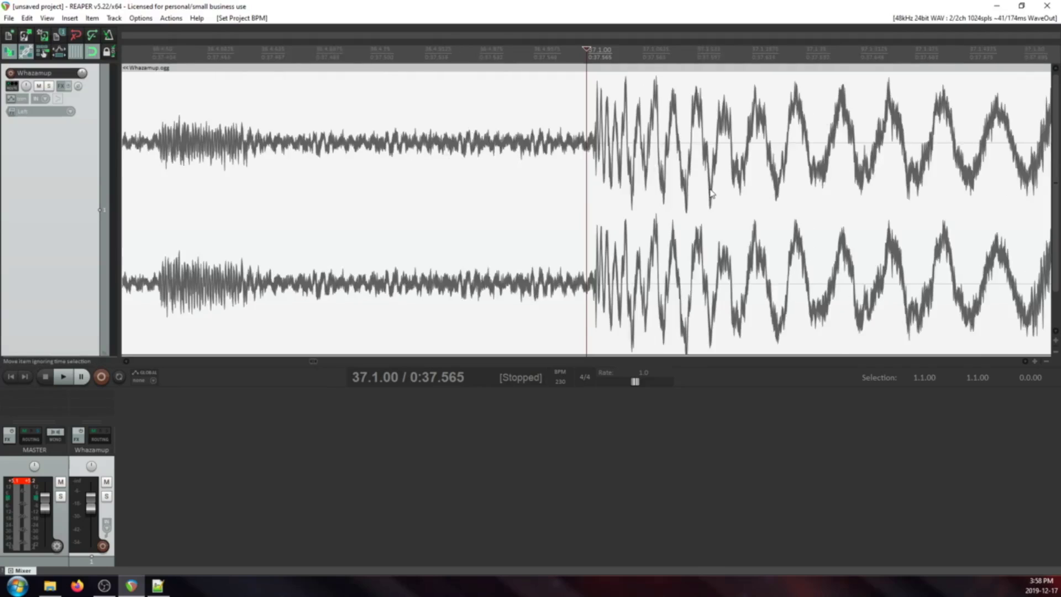
{"action": "scroll", "coordinate": [711, 192], "scroll_direction": "down", "scroll_amount": 2}
{"action": "scroll", "coordinate": [737, 216], "scroll_direction": "up", "scroll_amount": 2}
{"action": "scroll", "coordinate": [670, 155], "scroll_direction": "down", "scroll_amount": 5}
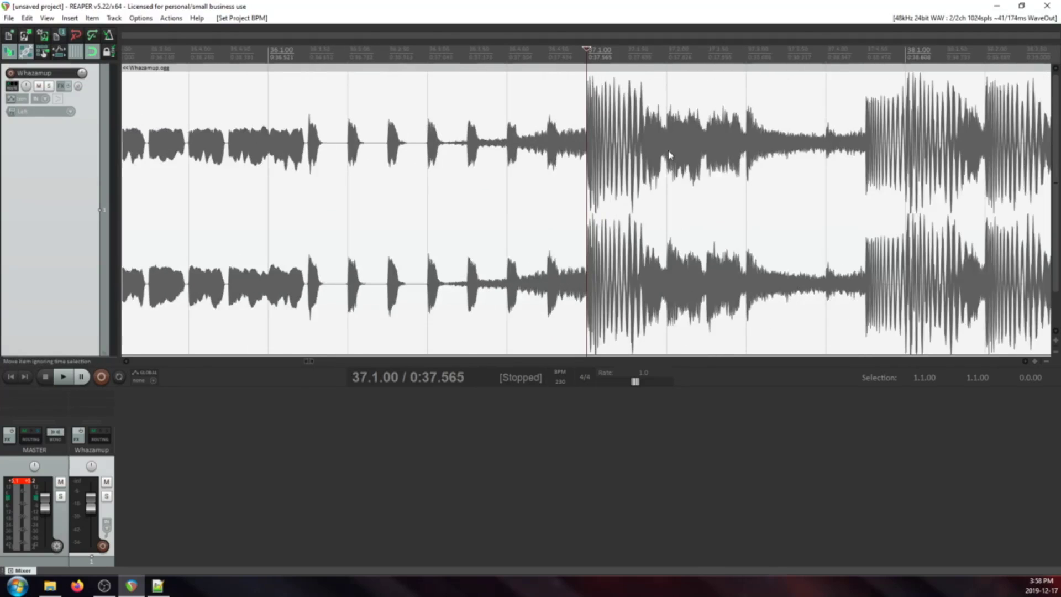
- Check the beat onsets against the grid at 38.1.00 and 40.1.00
{"action": "left_click", "coordinate": [834, 156]}
{"action": "scroll", "coordinate": [735, 185], "scroll_direction": "up", "scroll_amount": 6}
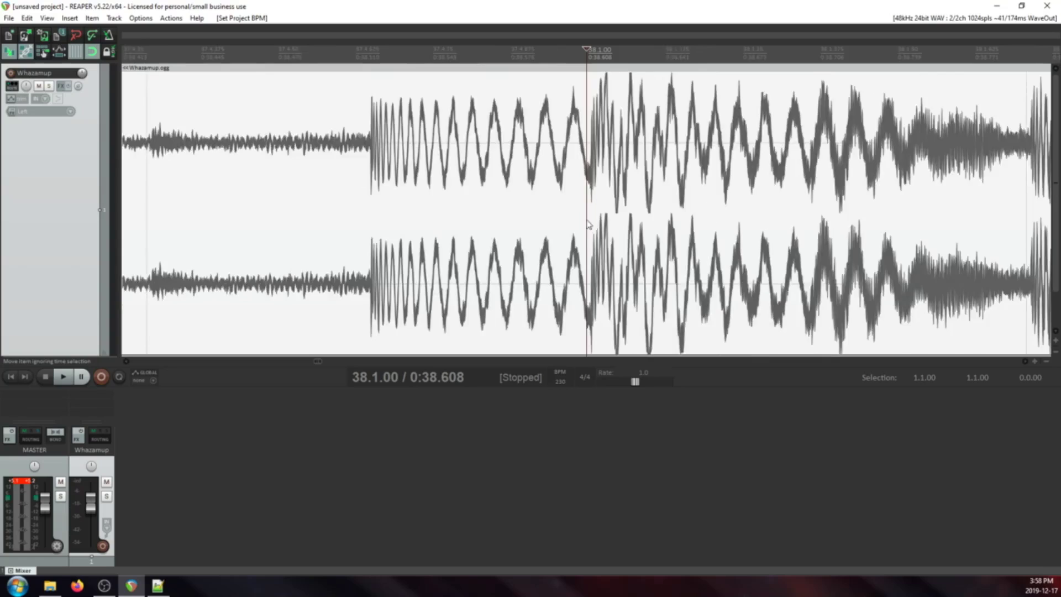
{"action": "scroll", "coordinate": [588, 223], "scroll_direction": "down", "scroll_amount": 5}
{"action": "left_click", "coordinate": [817, 142]}
{"action": "scroll", "coordinate": [718, 215], "scroll_direction": "up", "scroll_amount": 6}
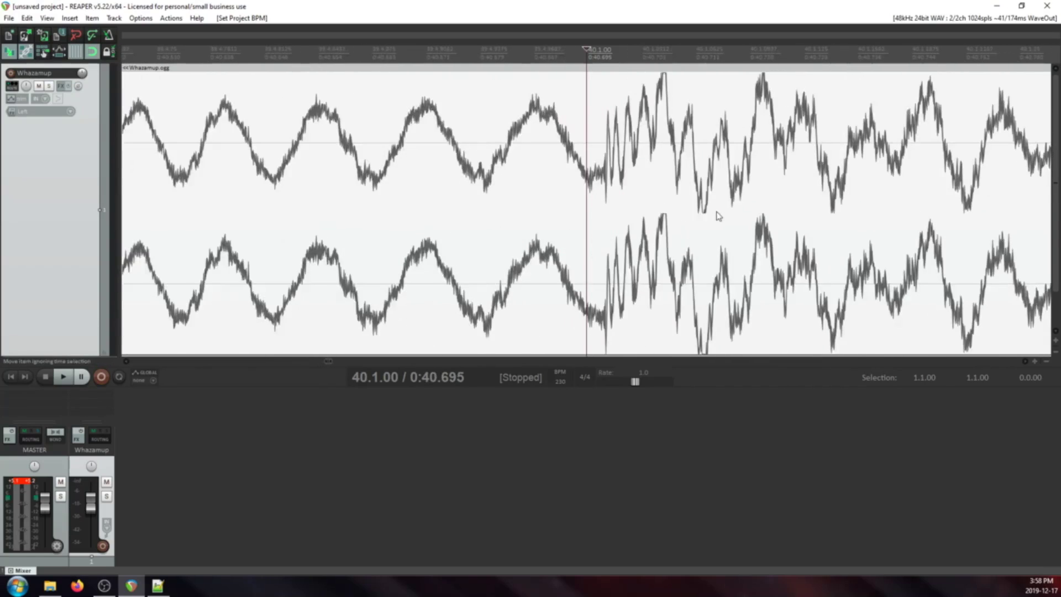
{"action": "scroll", "coordinate": [581, 172], "scroll_direction": "down", "scroll_amount": 6}
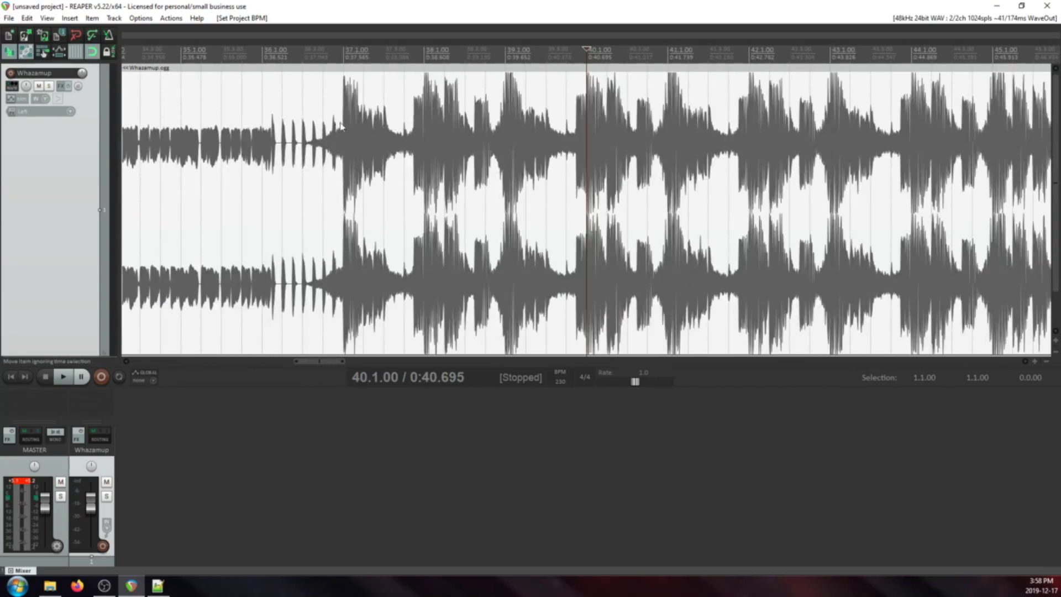
- Return to 37.1.00 and examine at waveform level the gap between the grid line and the beat onset
{"action": "left_click", "coordinate": [364, 127]}
{"action": "scroll", "coordinate": [411, 182], "scroll_direction": "up", "scroll_amount": 6}
{"action": "left_click", "coordinate": [471, 139]}
{"action": "scroll", "coordinate": [602, 265], "scroll_direction": "up", "scroll_amount": 3}
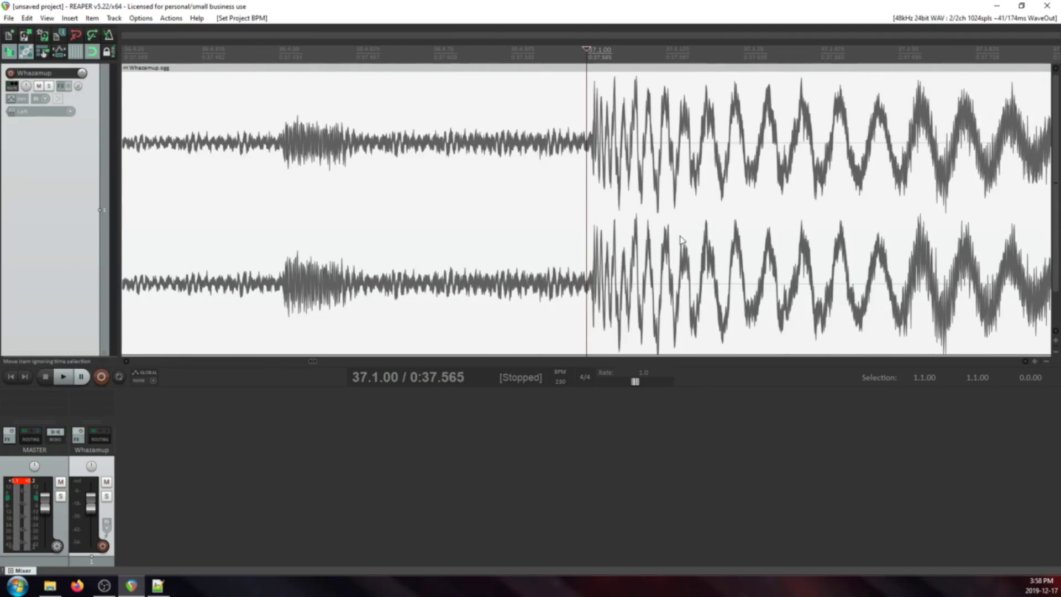
{"action": "scroll", "coordinate": [680, 240], "scroll_direction": "up", "scroll_amount": 4}
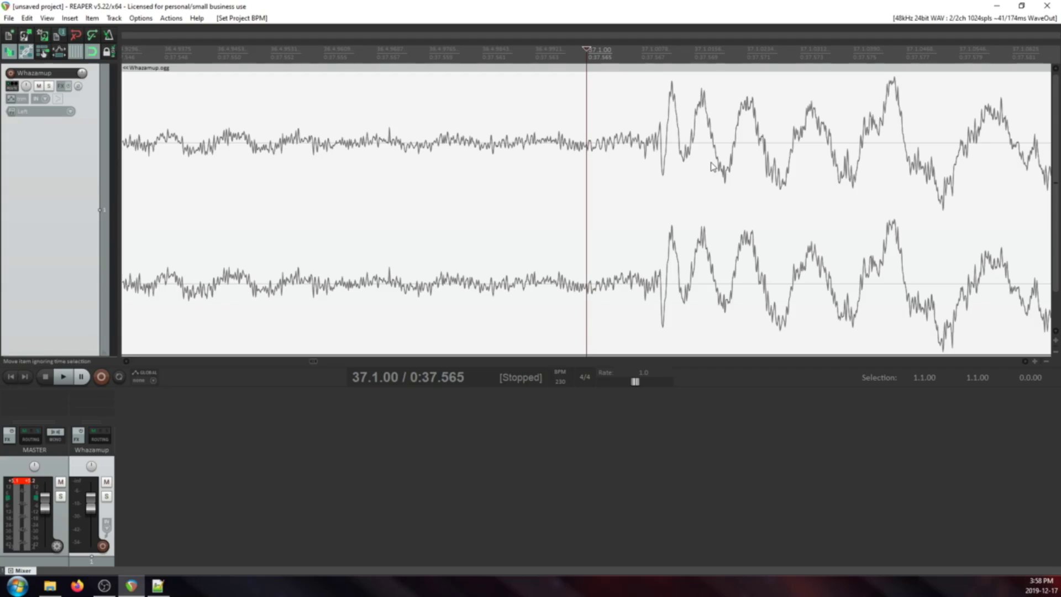
{"action": "scroll", "coordinate": [706, 169], "scroll_direction": "up", "scroll_amount": 1}
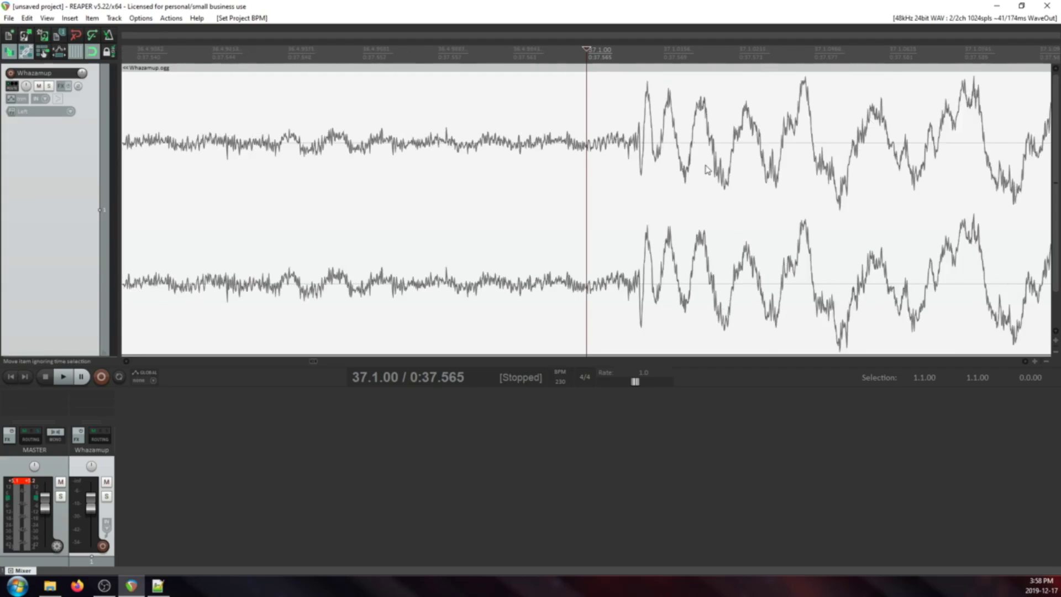
{"action": "scroll", "coordinate": [706, 169], "scroll_direction": "up", "scroll_amount": 4}
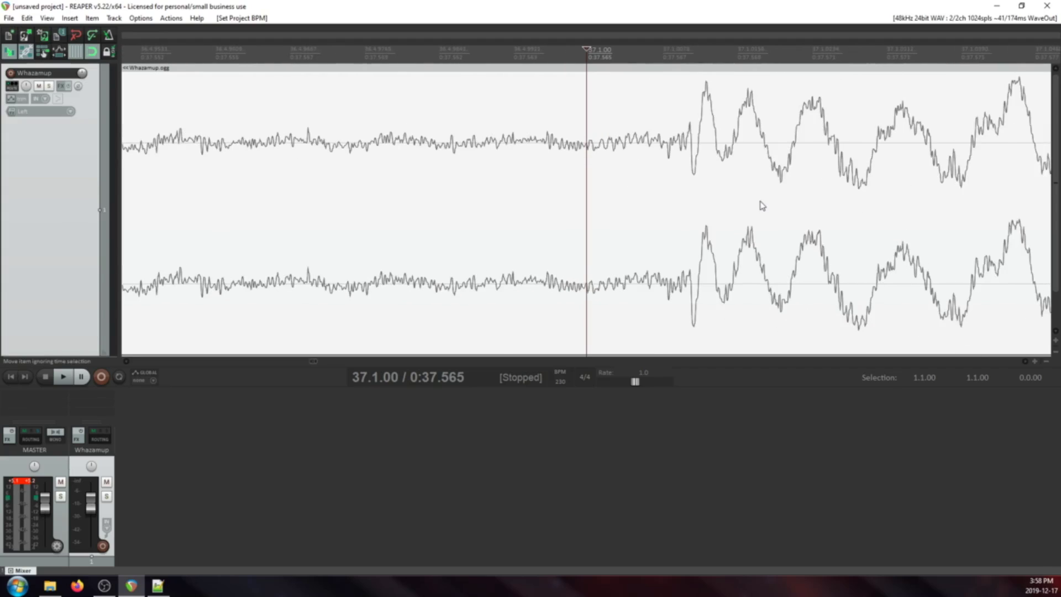
{"action": "scroll", "coordinate": [667, 144], "scroll_direction": "down", "scroll_amount": 2}
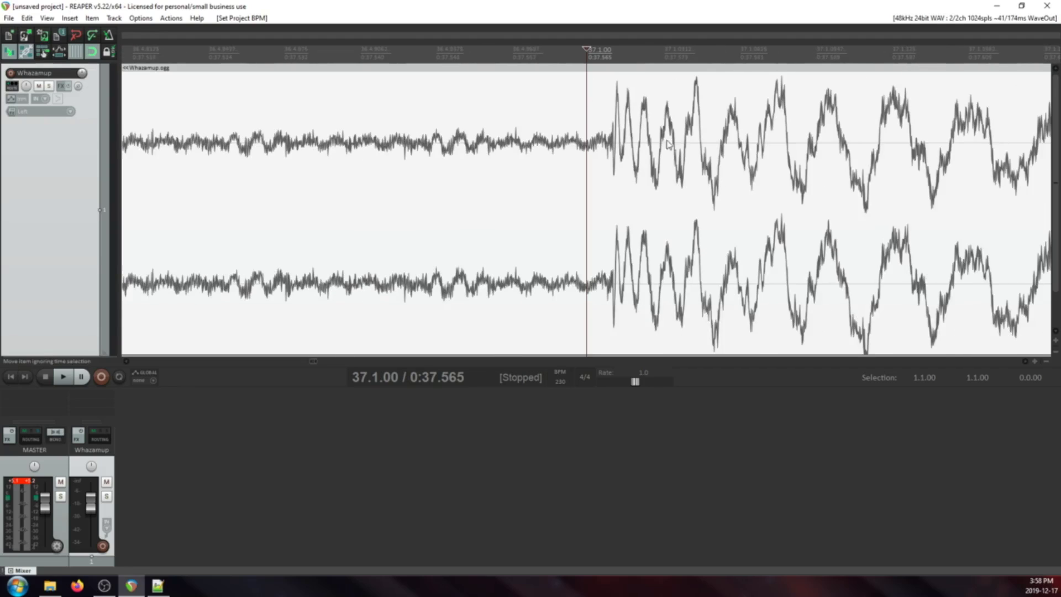
- Check the onsets around the drop against the grid at 36.4.00, 37.2.00 and 37.3.00
{"action": "scroll", "coordinate": [667, 143], "scroll_direction": "down", "scroll_amount": 4}
{"action": "left_click", "coordinate": [377, 120]}
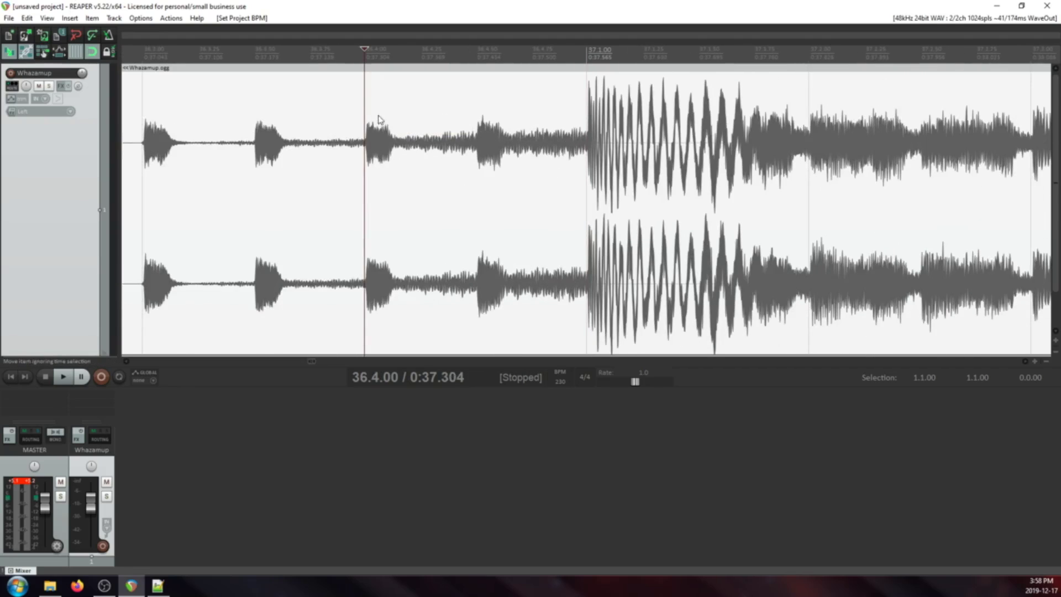
{"action": "left_click", "coordinate": [641, 145]}
{"action": "left_click", "coordinate": [847, 142]}
{"action": "scroll", "coordinate": [829, 154], "scroll_direction": "down", "scroll_amount": 2}
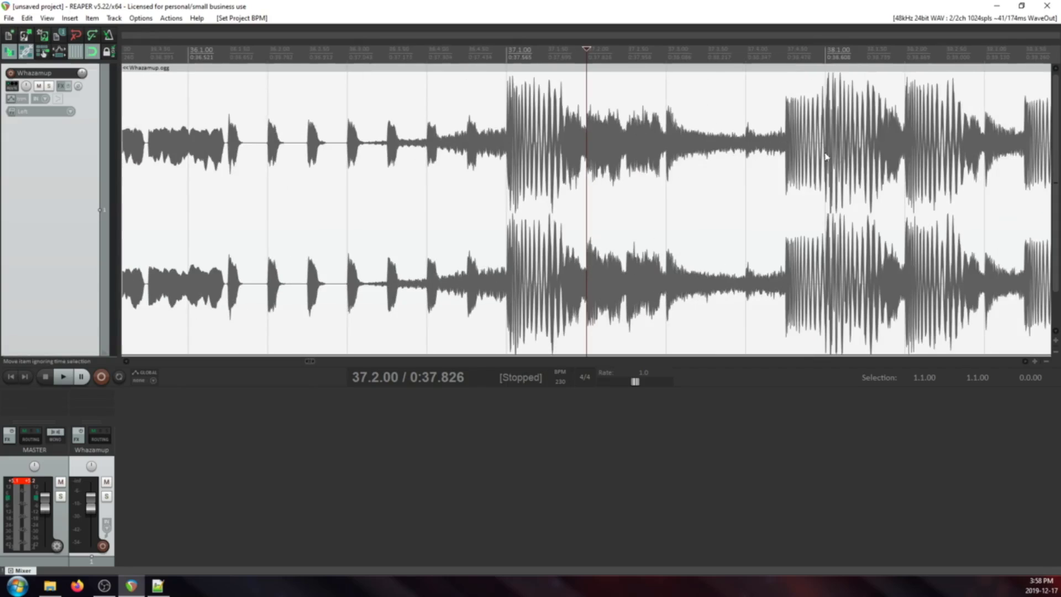
{"action": "left_click", "coordinate": [677, 142]}
{"action": "scroll", "coordinate": [720, 185], "scroll_direction": "up", "scroll_amount": 4}
{"action": "scroll", "coordinate": [720, 184], "scroll_direction": "down", "scroll_amount": 3}
- Move the edit cursor from 37.1.00 onto the exact start of the beat at 0:37.568
{"action": "left_click", "coordinate": [384, 155]}
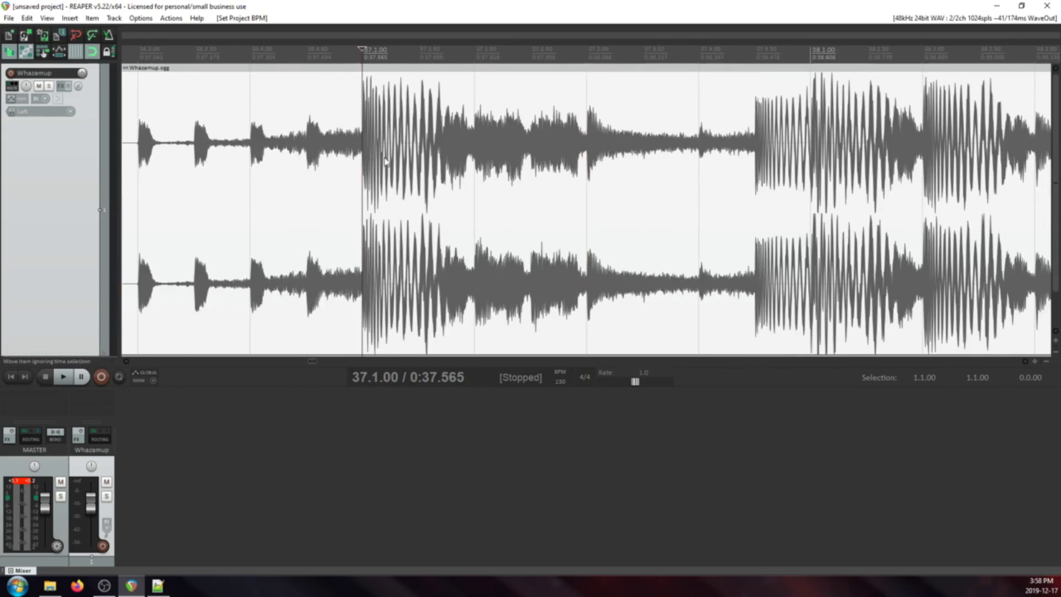
{"action": "scroll", "coordinate": [795, 243], "scroll_direction": "up", "scroll_amount": 8}
{"action": "scroll", "coordinate": [808, 250], "scroll_direction": "up", "scroll_amount": 2}
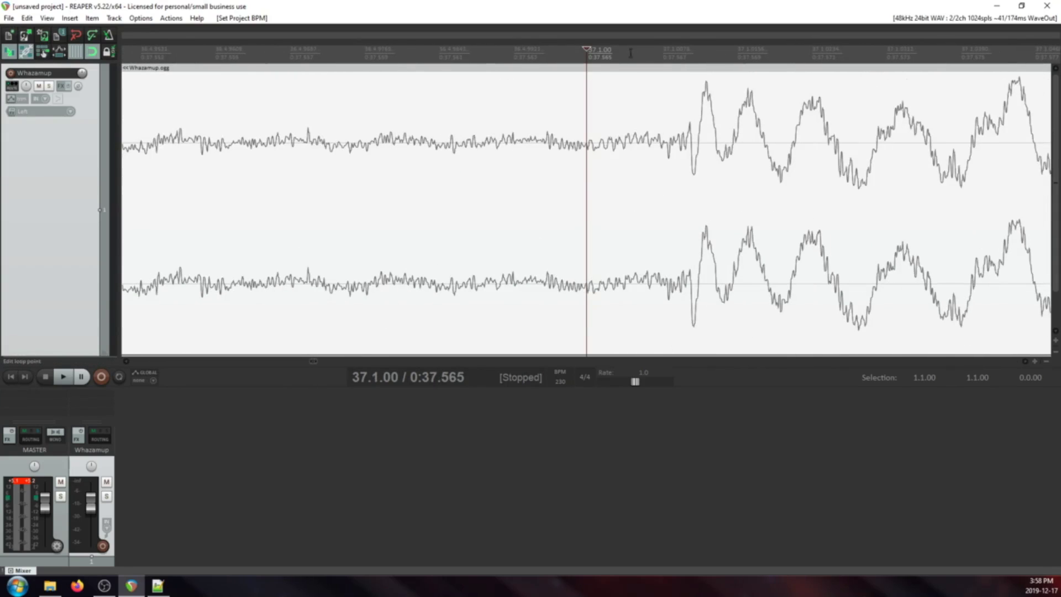
{"action": "left_click_drag", "start_coordinate": [587, 49], "coordinate": [689, 69]}
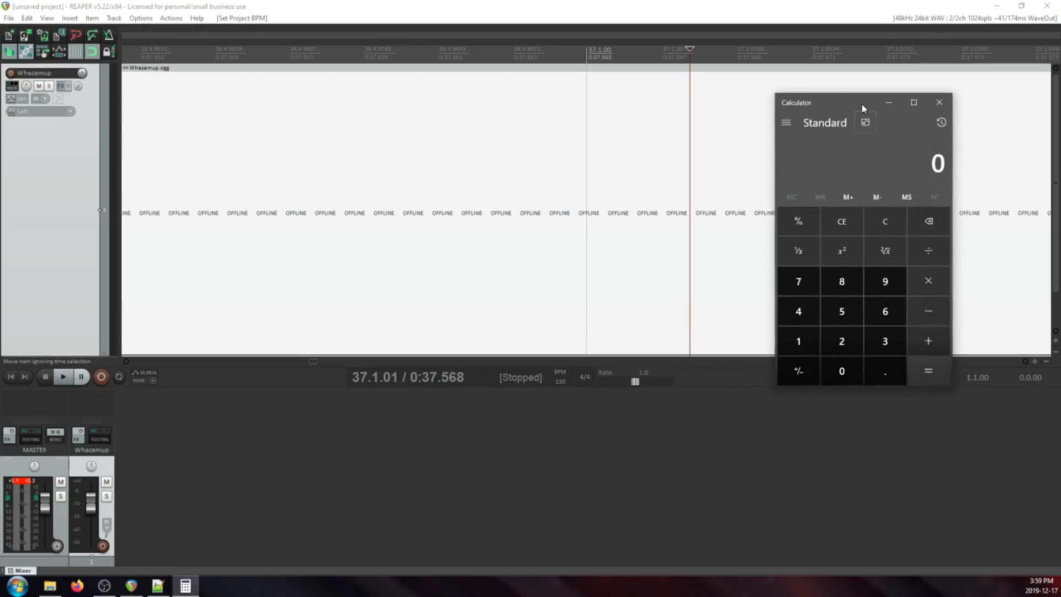
- Calculate 37.568 − 37.565 in Calculator and close it
{"action": "type", "text": "3"}
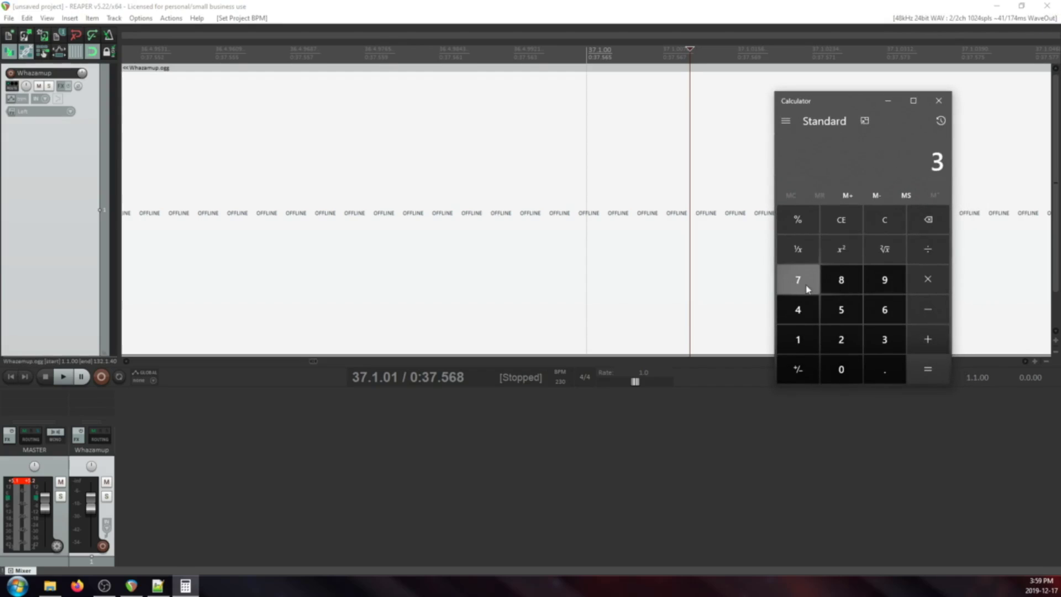
{"action": "type", "text": "7.568 -"}
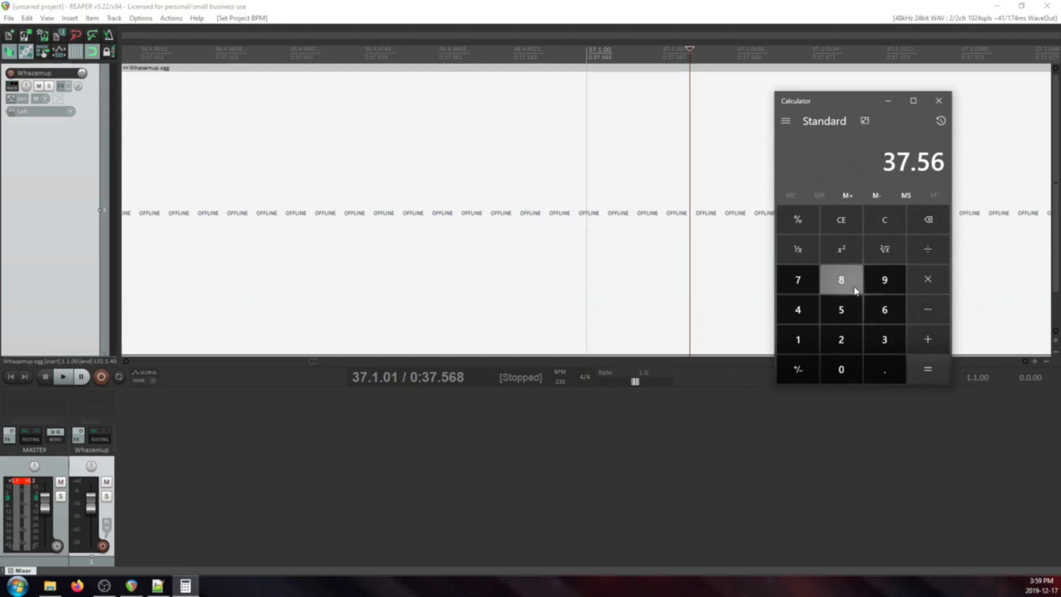
{"action": "left_click", "coordinate": [884, 339]}
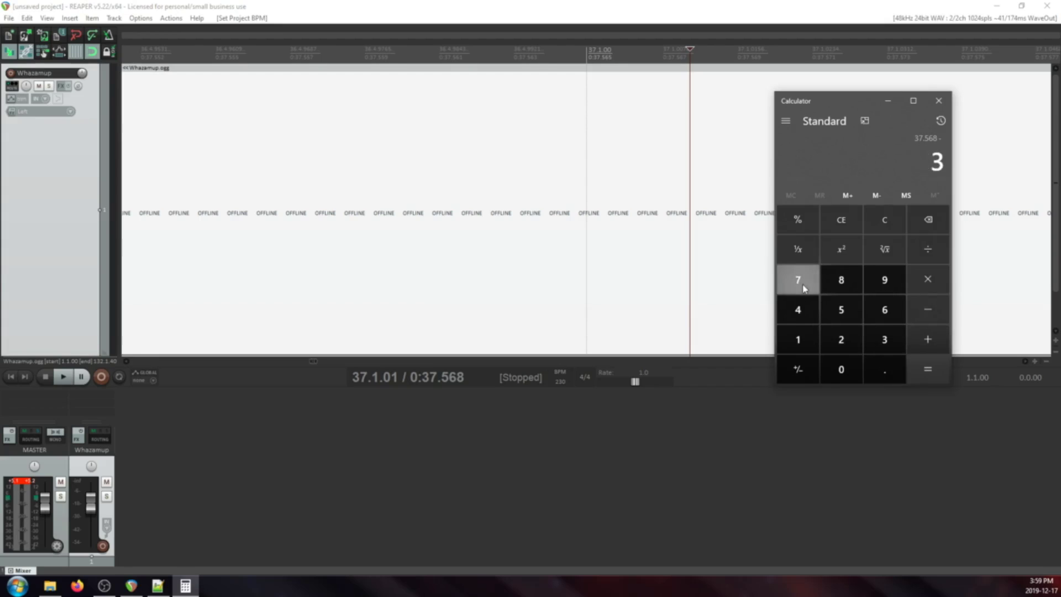
{"action": "left_click", "coordinate": [803, 280]}
{"action": "left_click", "coordinate": [878, 363]}
{"action": "left_click", "coordinate": [842, 309]}
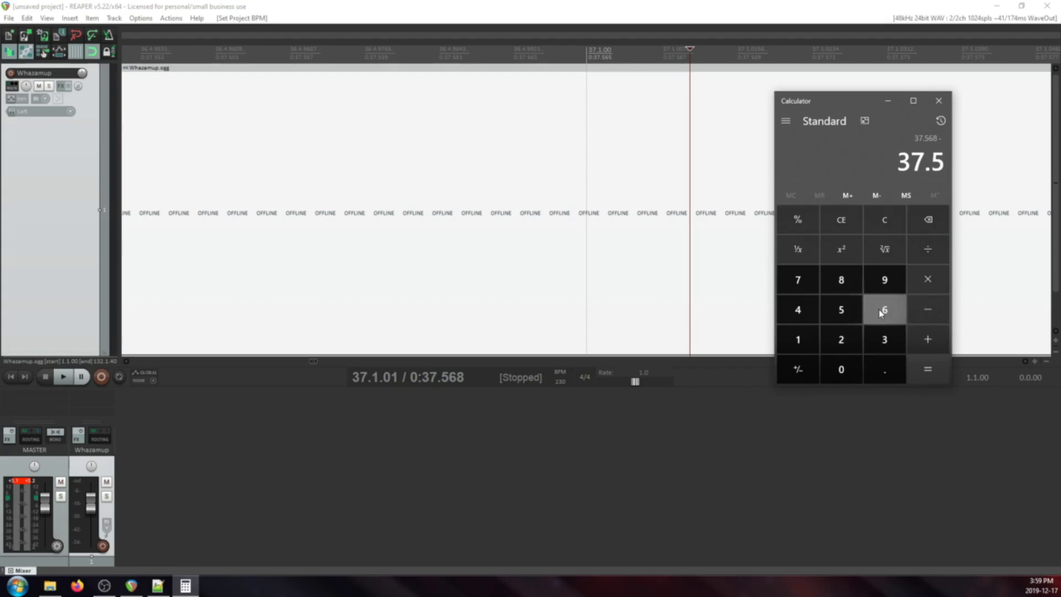
{"action": "left_click", "coordinate": [883, 312]}
{"action": "left_click", "coordinate": [841, 309]}
{"action": "left_click", "coordinate": [927, 368]}
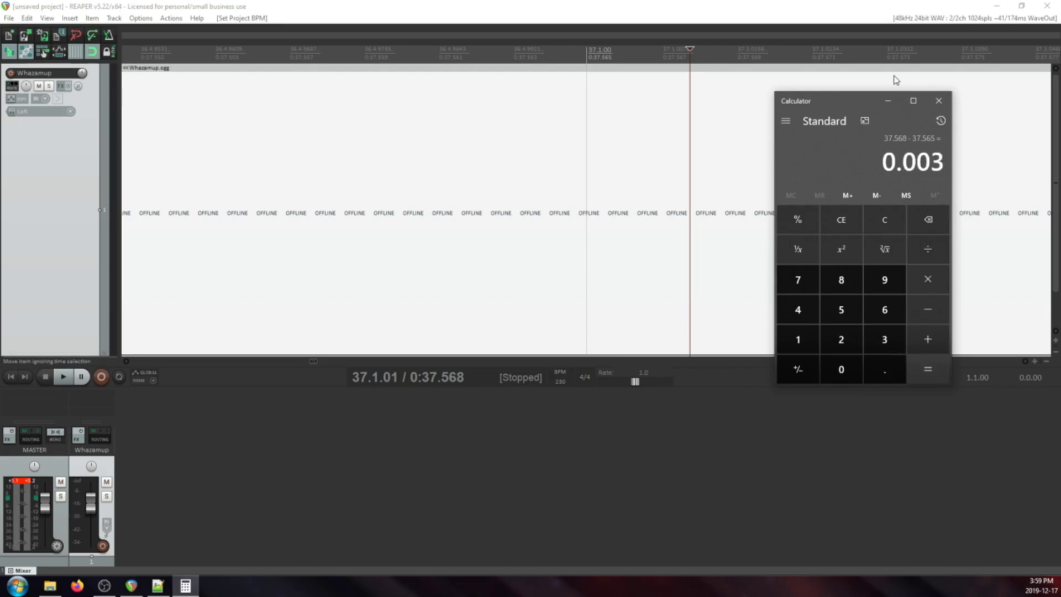
{"action": "left_click", "coordinate": [938, 101]}
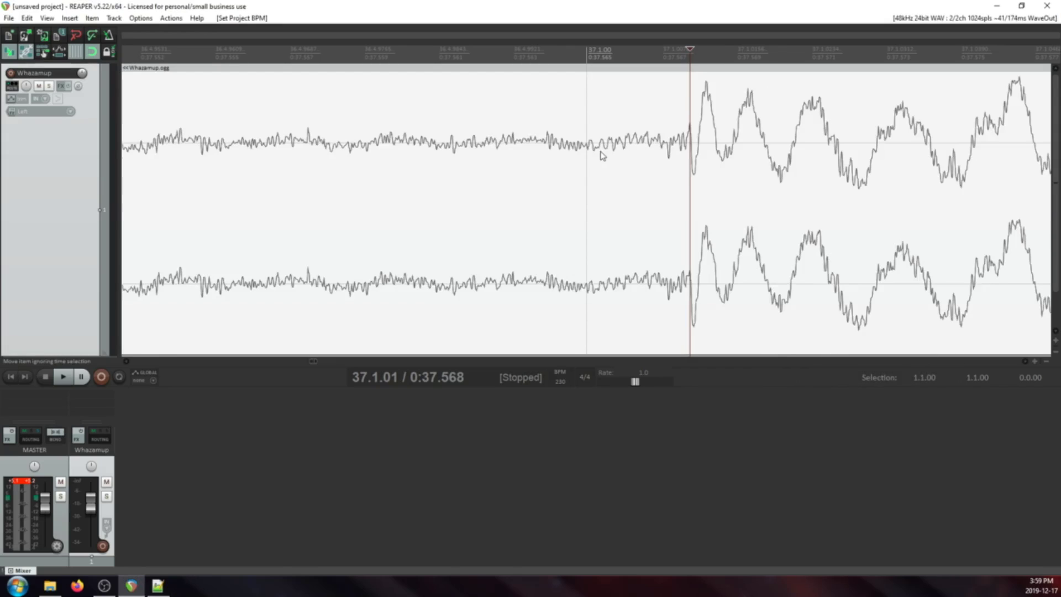
- Put the edit cursor back at 37.1.00, switch to Whazamup.SM in Notepad++ at the OFFSET line, and reposition the editor window
{"action": "left_click", "coordinate": [599, 155]}
{"action": "scroll", "coordinate": [670, 182], "scroll_direction": "down", "scroll_amount": 5}
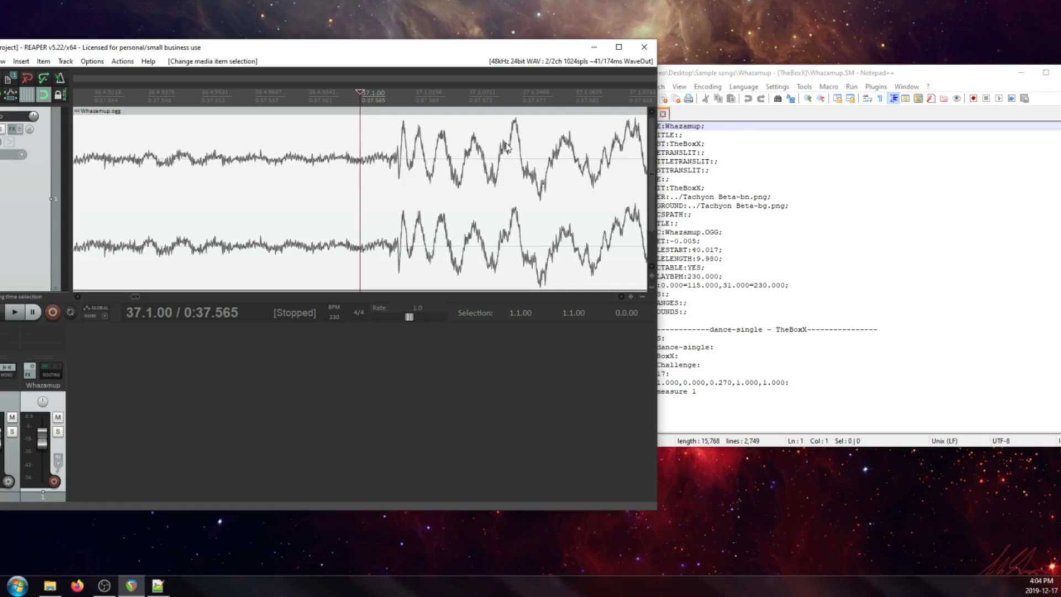
{"action": "left_click_drag", "start_coordinate": [455, 175], "coordinate": [454, 177]}
{"action": "left_click", "coordinate": [705, 242]}
{"action": "left_click_drag", "start_coordinate": [768, 73], "coordinate": [696, 54]}
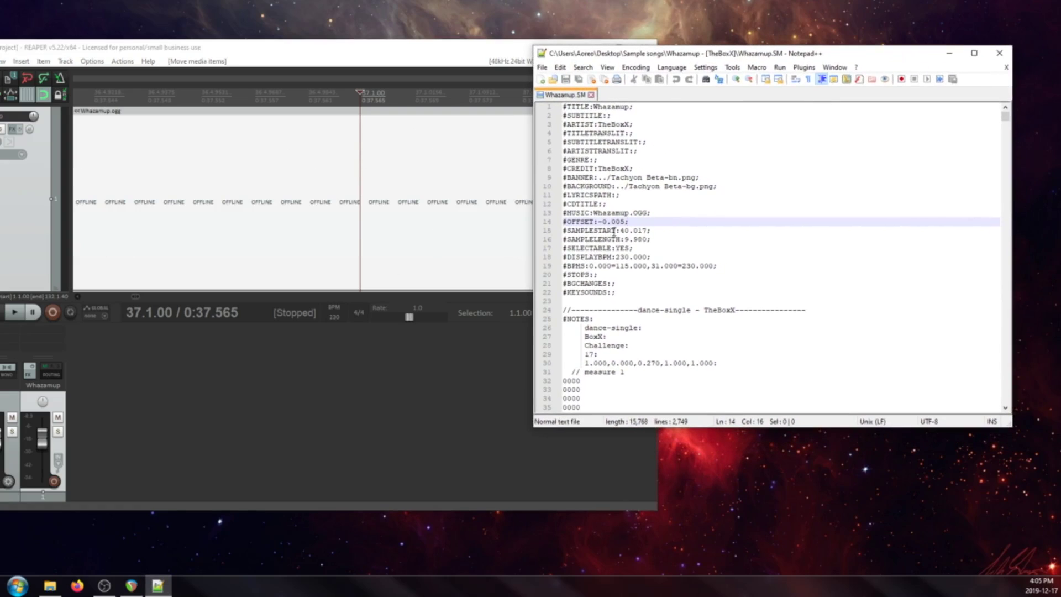
- Set the OFFSET value in Whazamup.SM to 0.006 and save the file
{"action": "left_click_drag", "start_coordinate": [621, 223], "coordinate": [627, 227]}
{"action": "type", "text": "3"}
{"action": "left_click", "coordinate": [664, 220]}
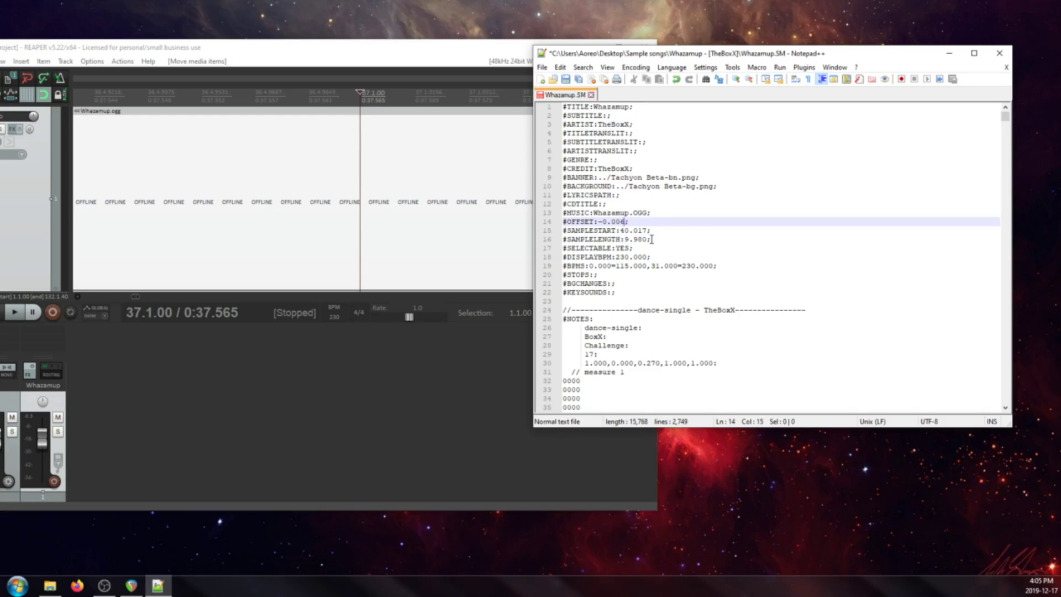
{"action": "key", "text": "Left"}
{"action": "key", "text": "Left"}
{"action": "key", "text": "Left"}
{"action": "key", "text": "Left"}
{"action": "key", "text": "Left"}
{"action": "key", "text": "BackSpace"}
{"action": "key", "text": "ctrl+s"}
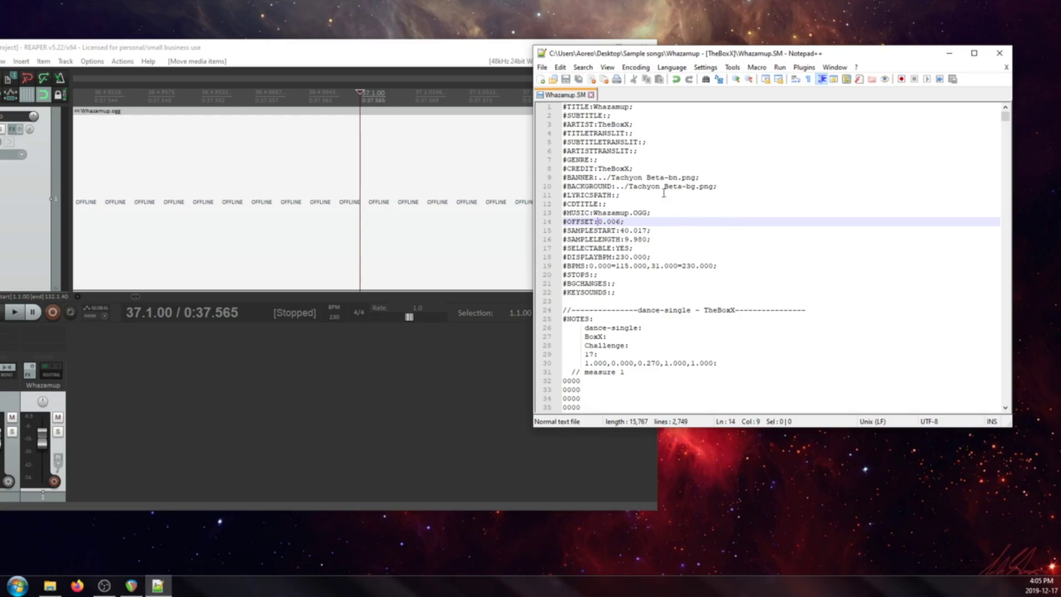
- Switch to REAPER and check the Whazamup onsets against the grid at 37.1.00 and 36.2.00
{"action": "left_click", "coordinate": [260, 189]}
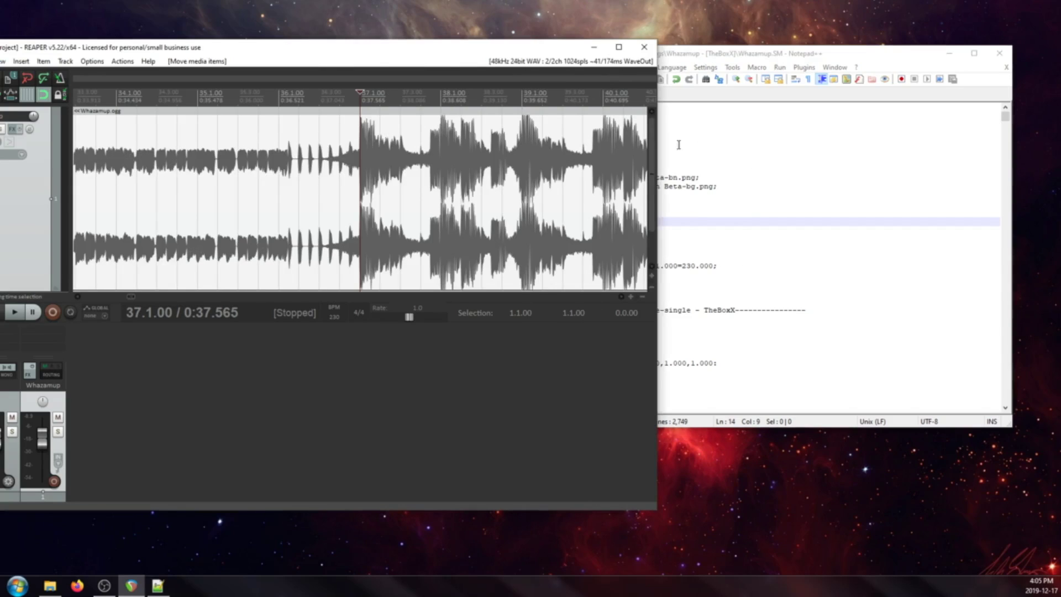
{"action": "scroll", "coordinate": [482, 187], "scroll_direction": "up", "scroll_amount": 10}
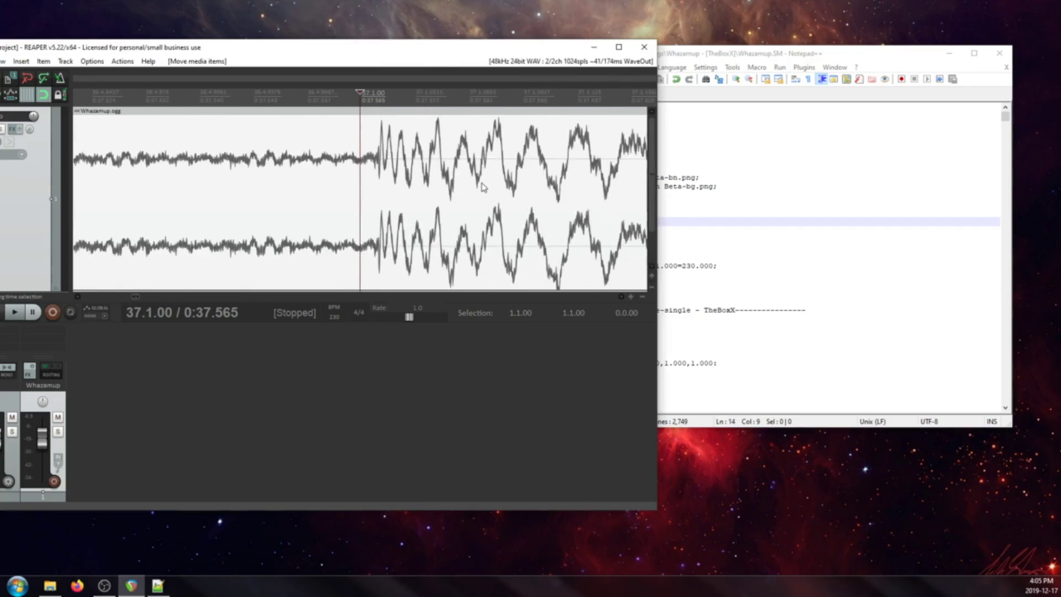
{"action": "scroll", "coordinate": [482, 187], "scroll_direction": "down", "scroll_amount": 10}
{"action": "left_click", "coordinate": [298, 163]}
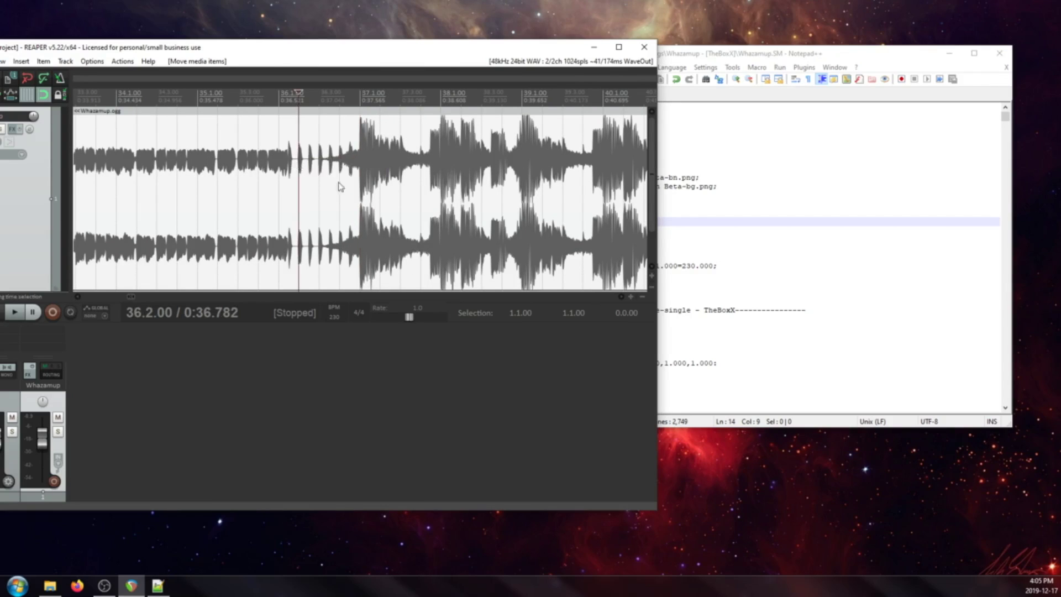
{"action": "scroll", "coordinate": [387, 205], "scroll_direction": "up", "scroll_amount": 8}
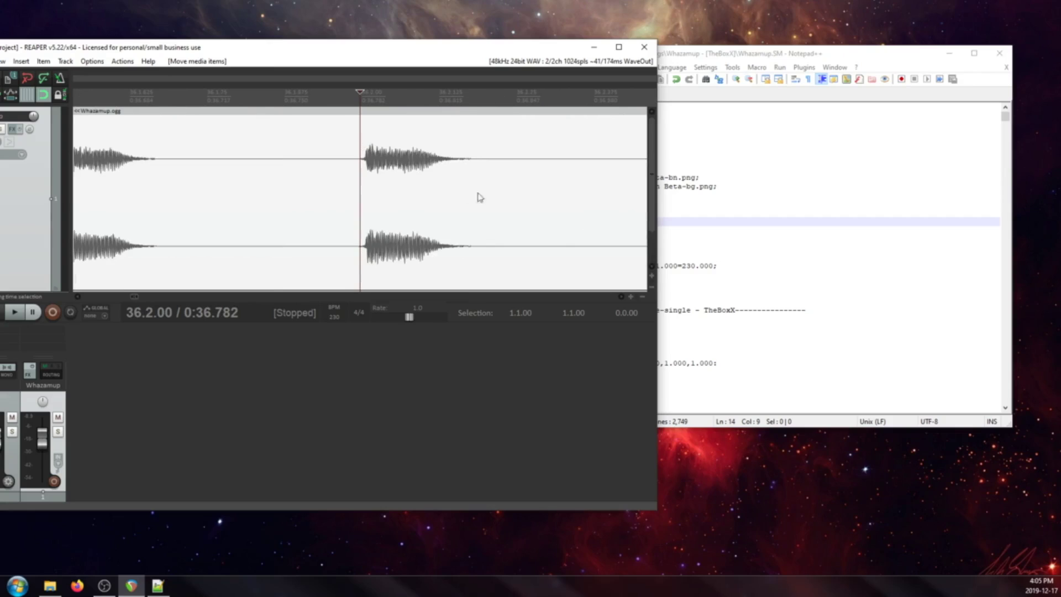
{"action": "scroll", "coordinate": [431, 188], "scroll_direction": "down", "scroll_amount": 8}
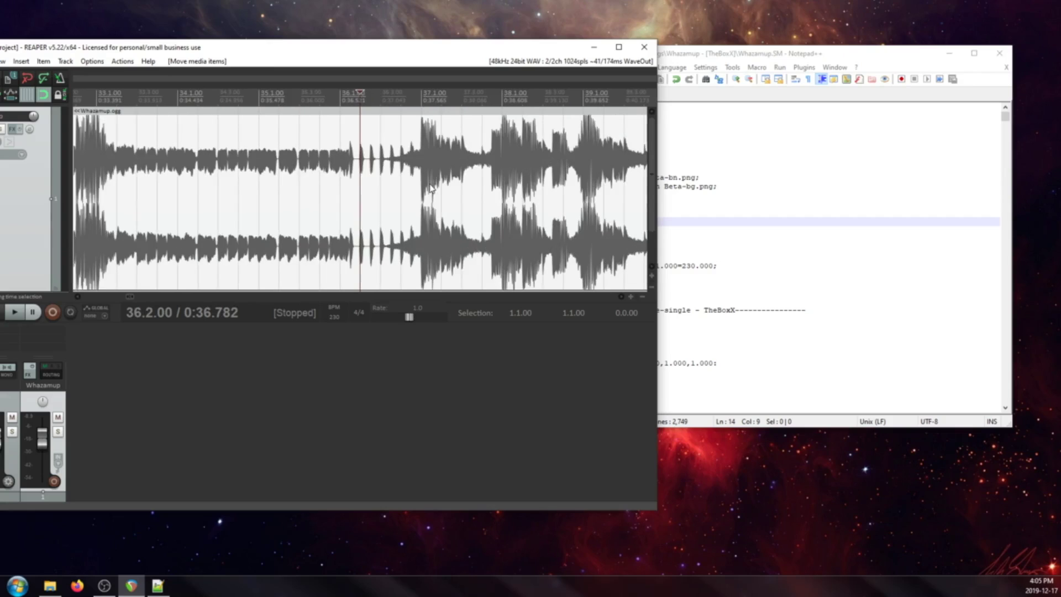